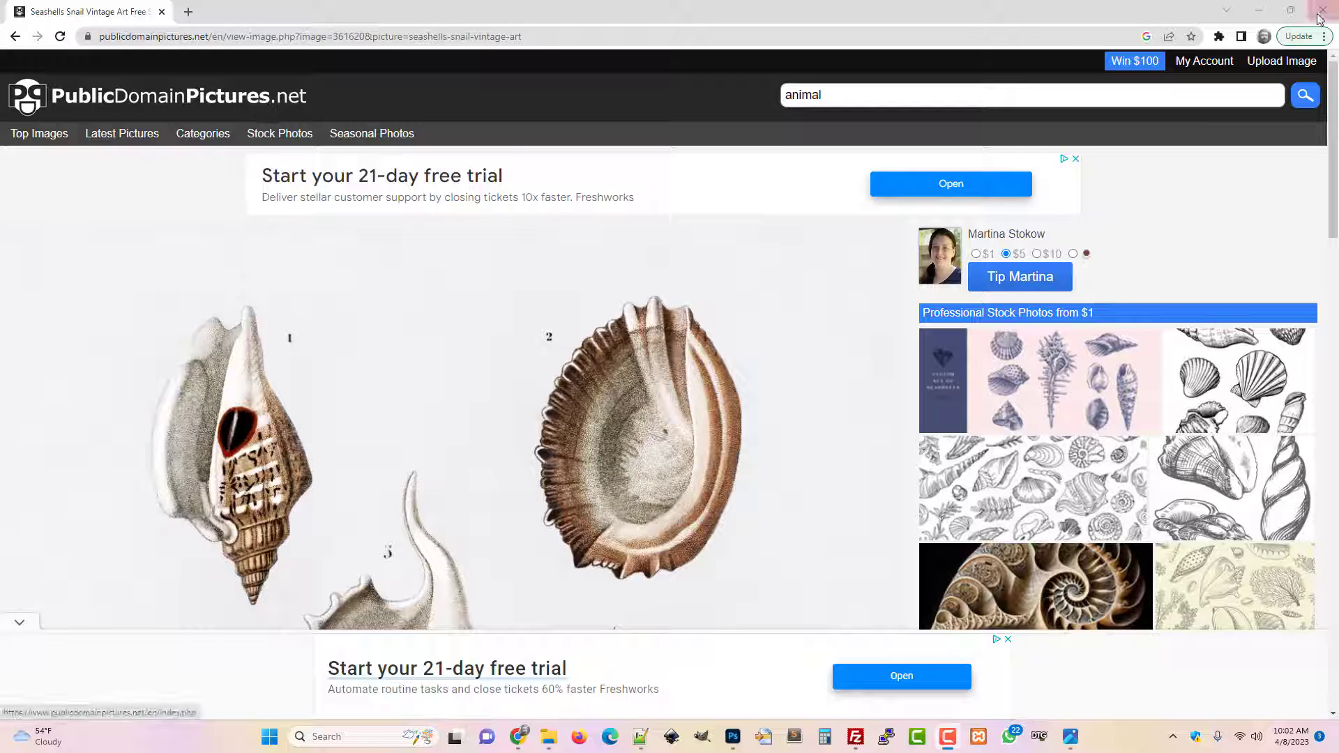
Open the downloaded muscheln-schnecke-vintage-kunst JPG in Photoshop and bring it through Camera Raw with its default settings
click(1260, 14)
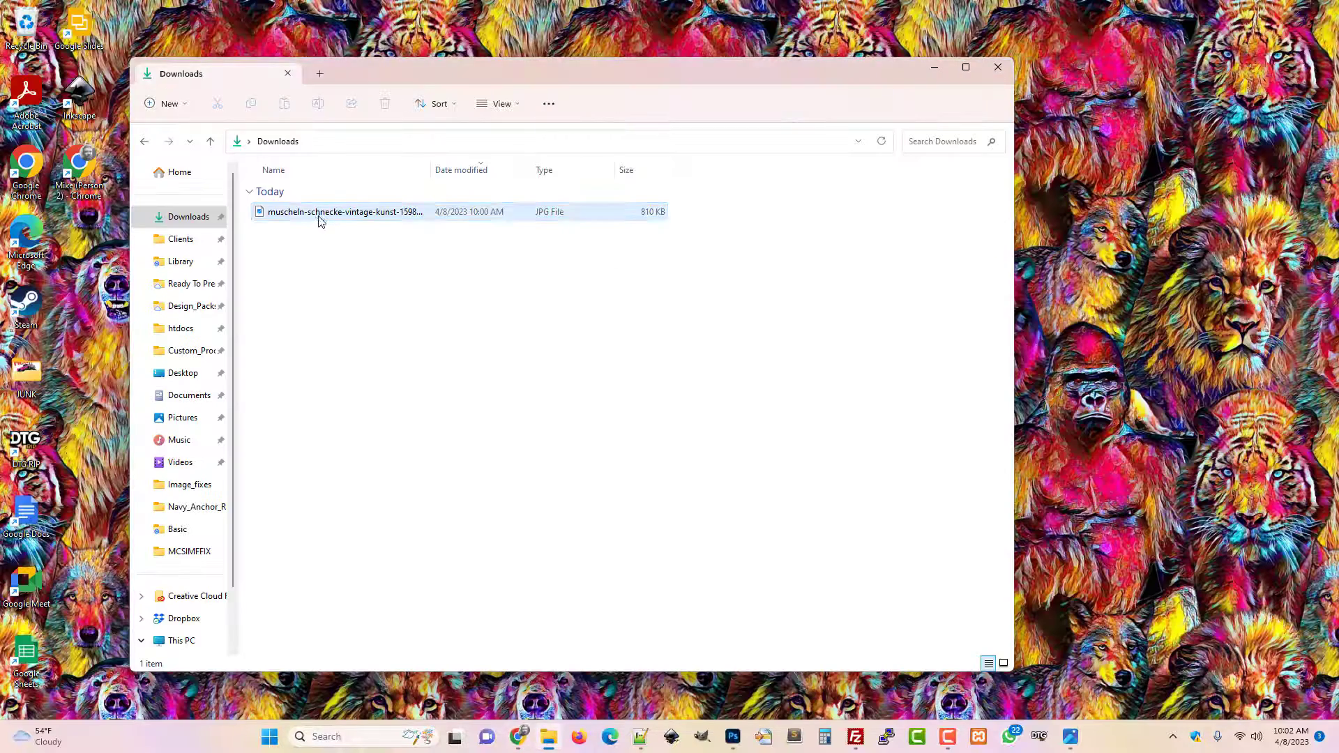
click(320, 216)
right_click(321, 218)
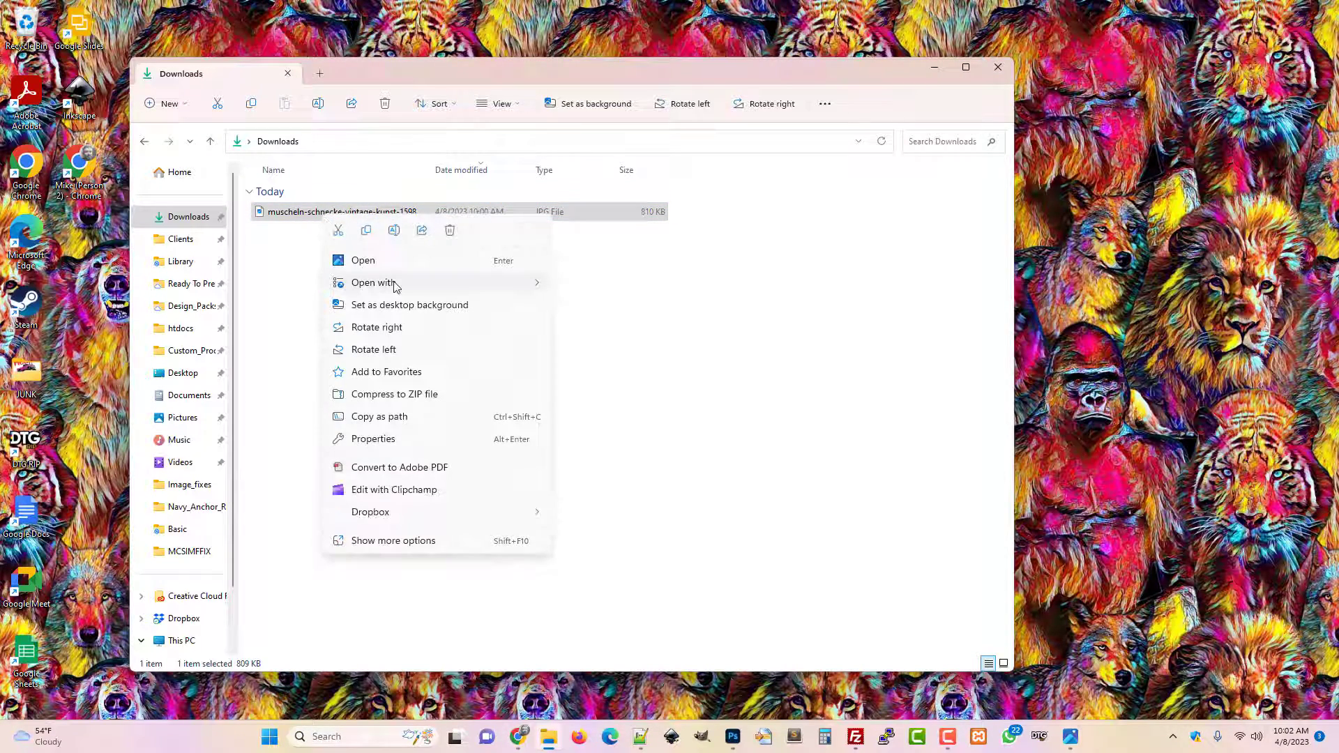
mouse_move(537, 286)
click(614, 307)
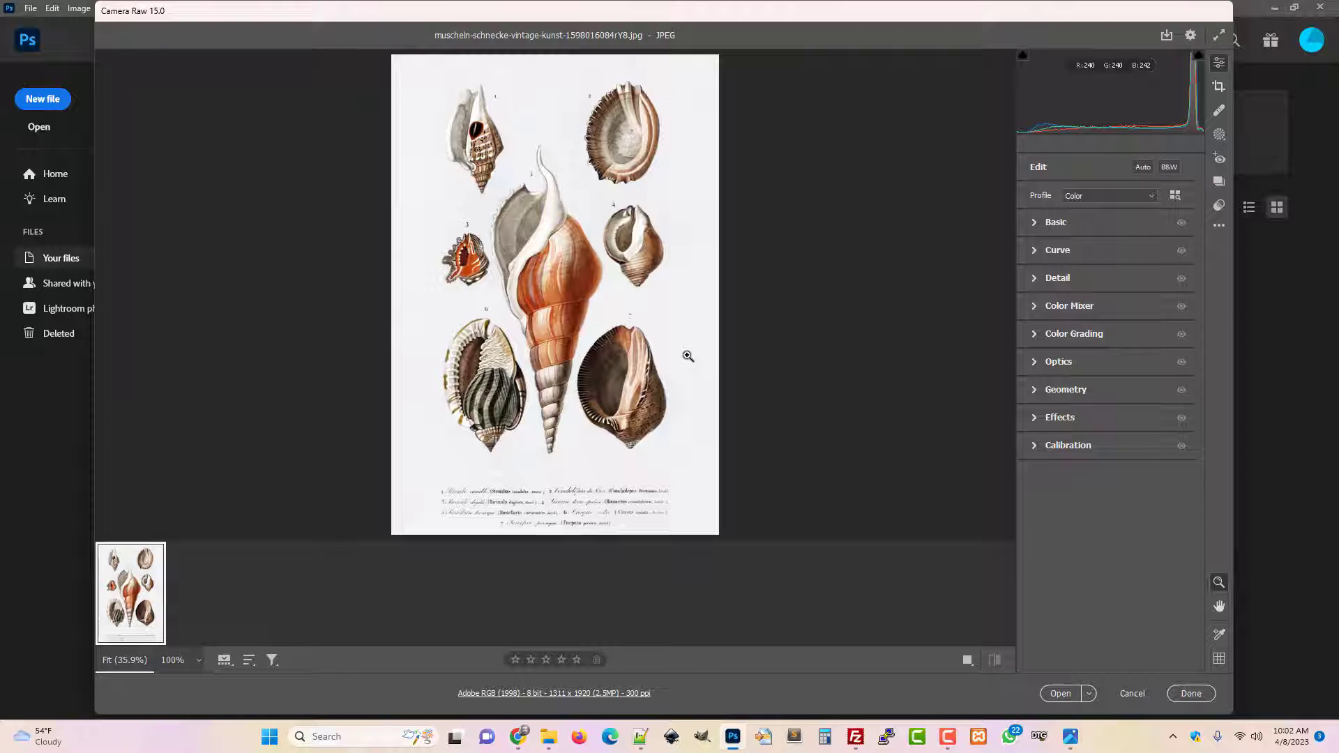
click(1061, 693)
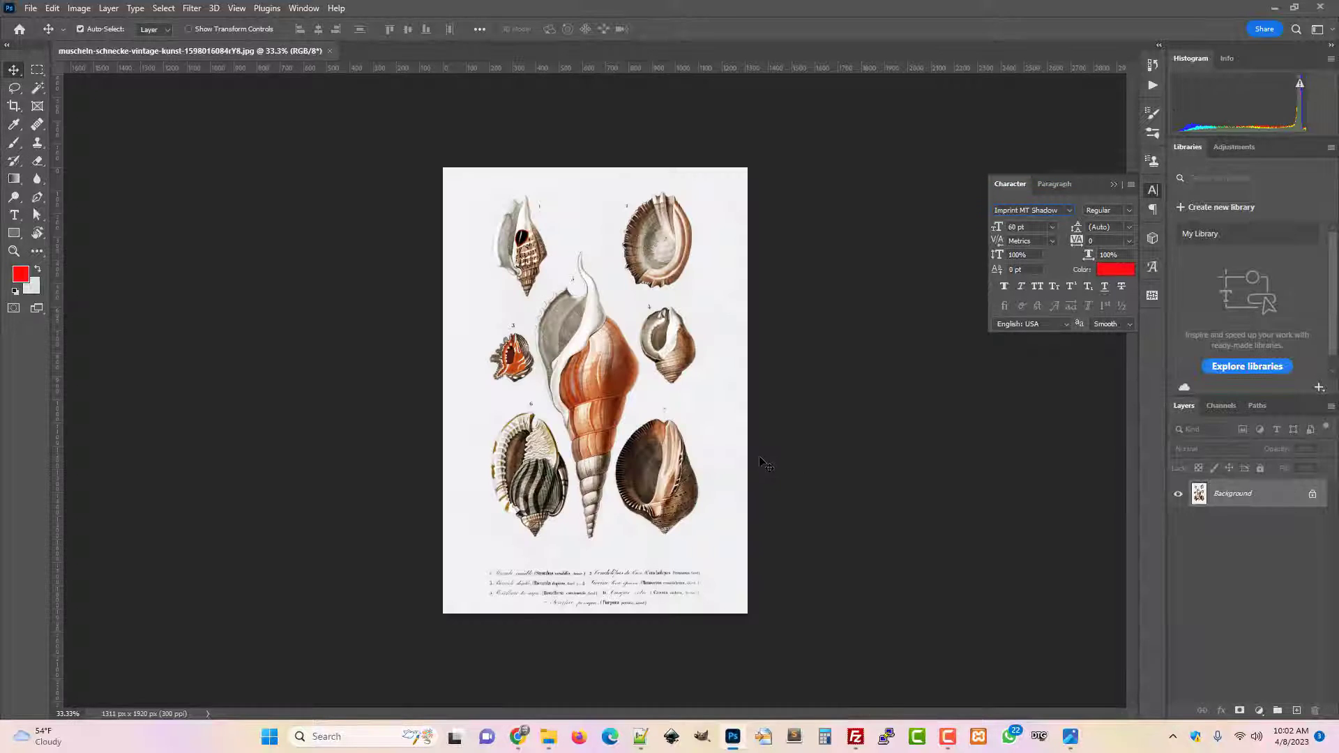
With the Magic Wand tool active, select the shells automatically with Select Subject, keeping the Device (Quicker results) option
click(38, 87)
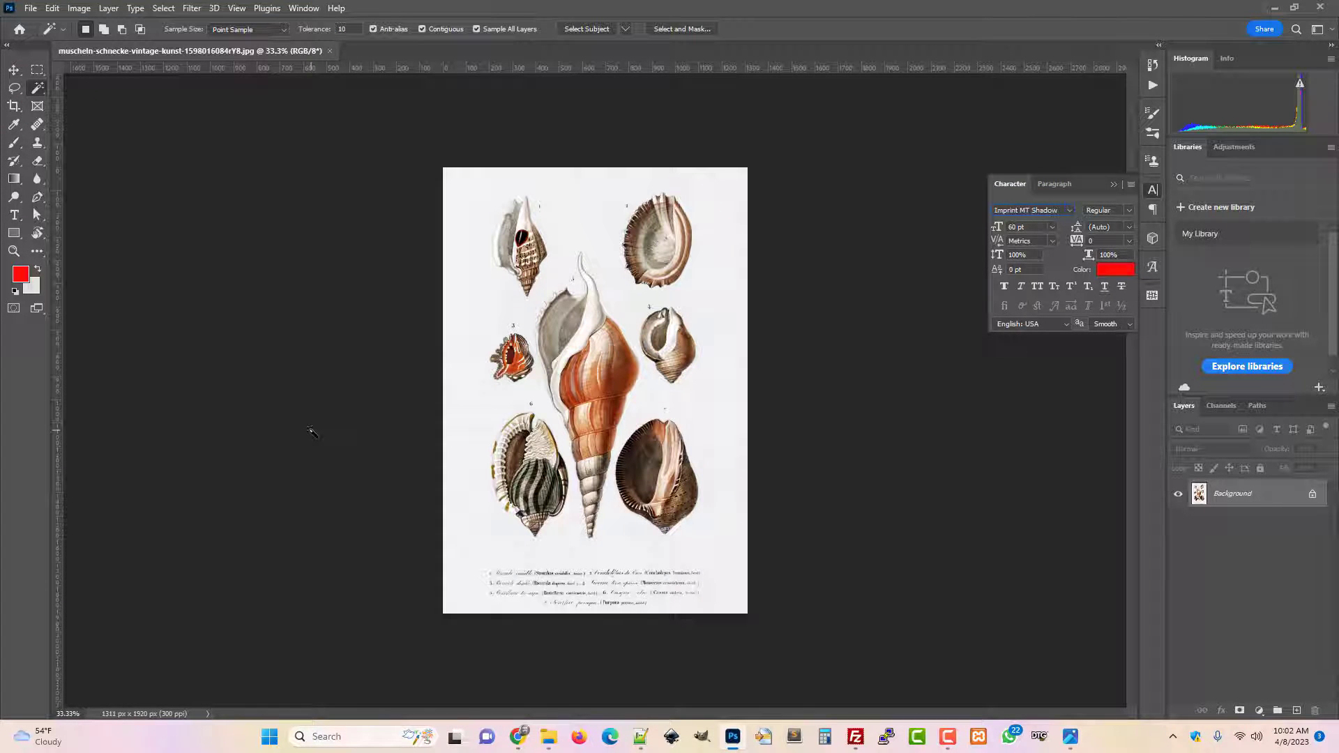
key(ctrl+plus)
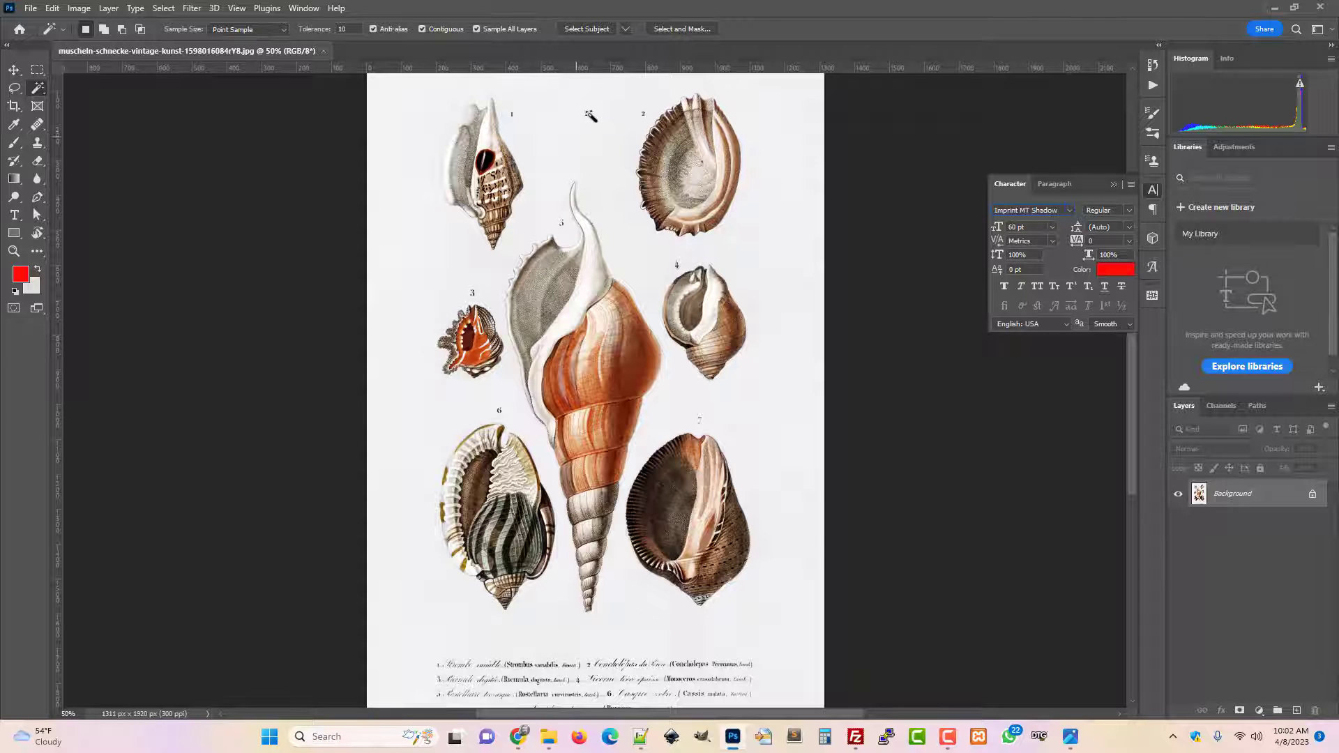
click(625, 30)
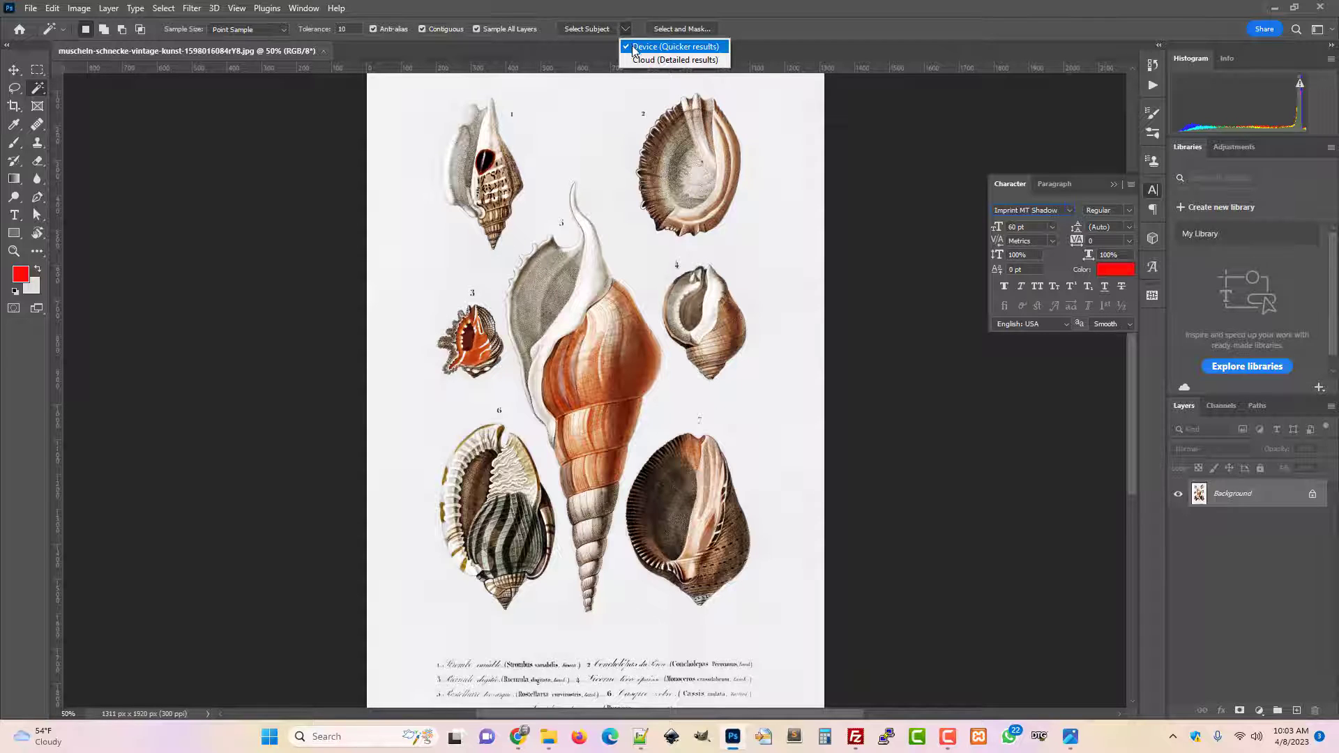
click(788, 15)
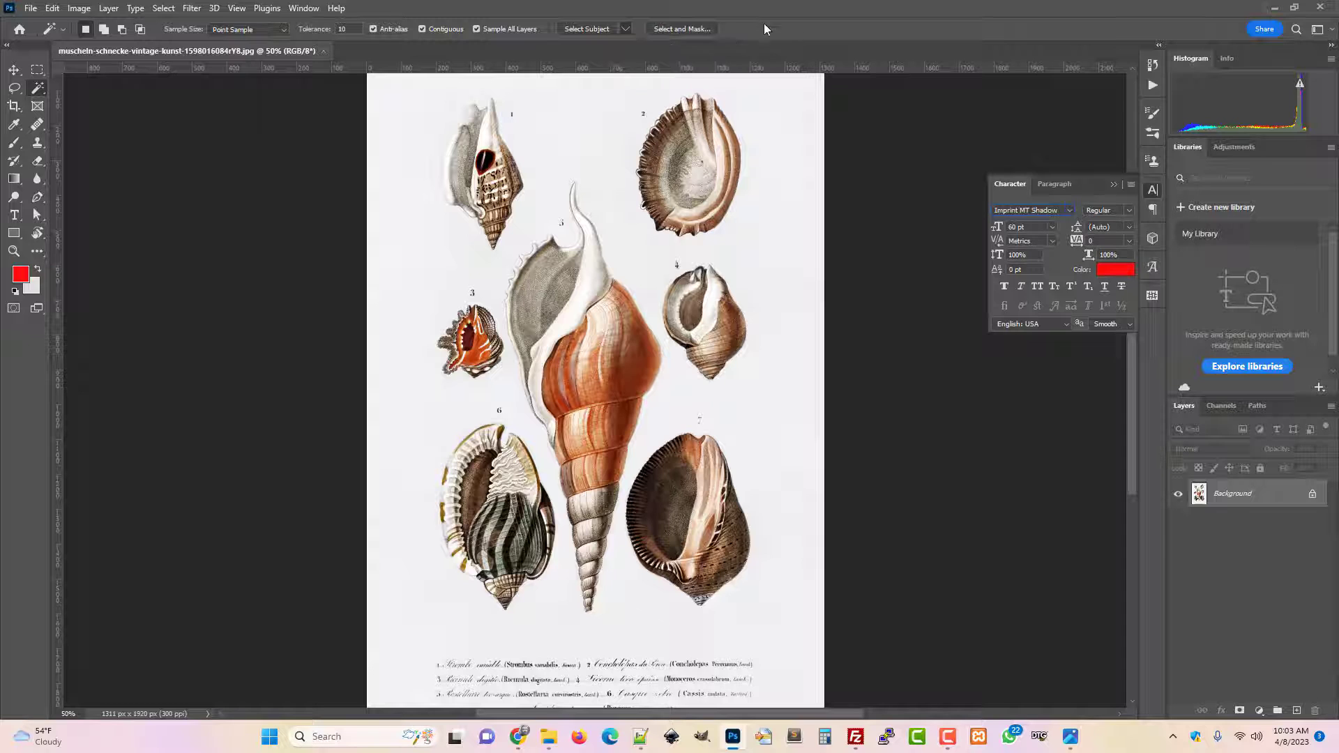
click(586, 29)
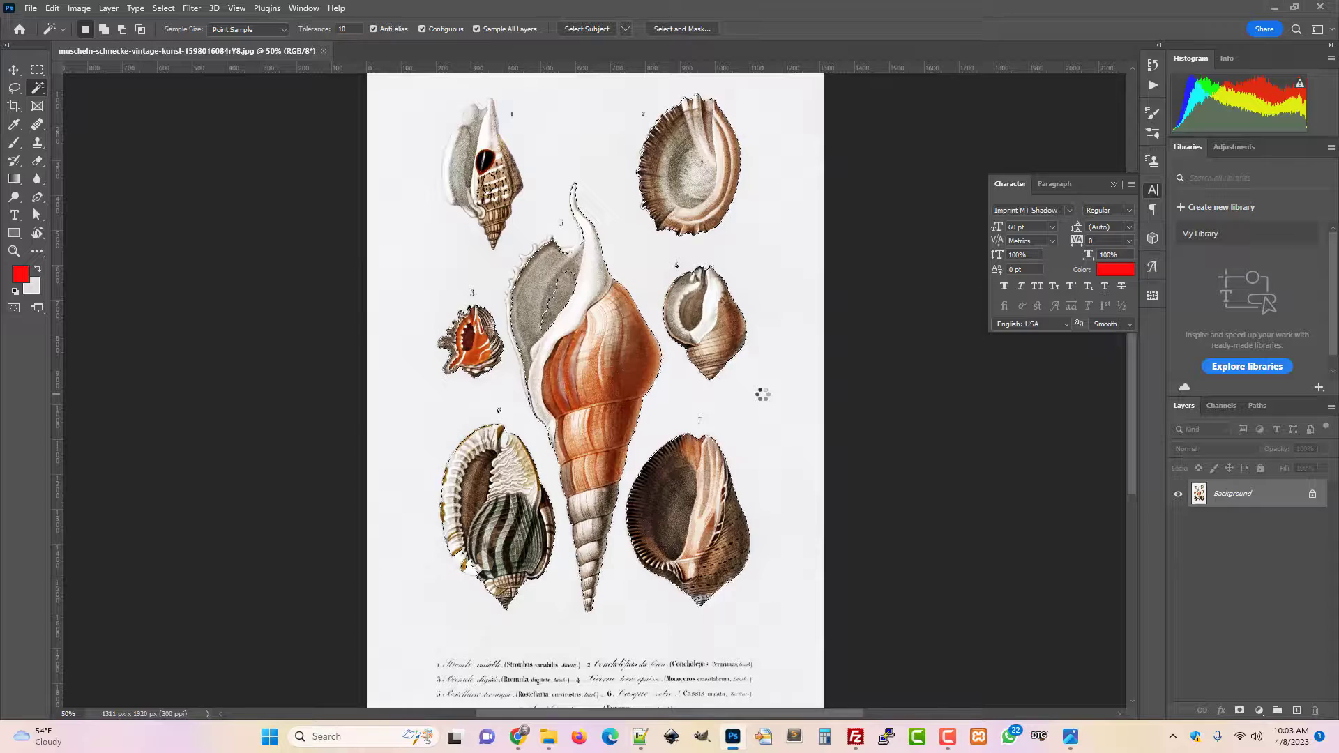
Examine the selection outline around each shell for missed areas and inaccurate edges
scroll(607, 386, up, 1)
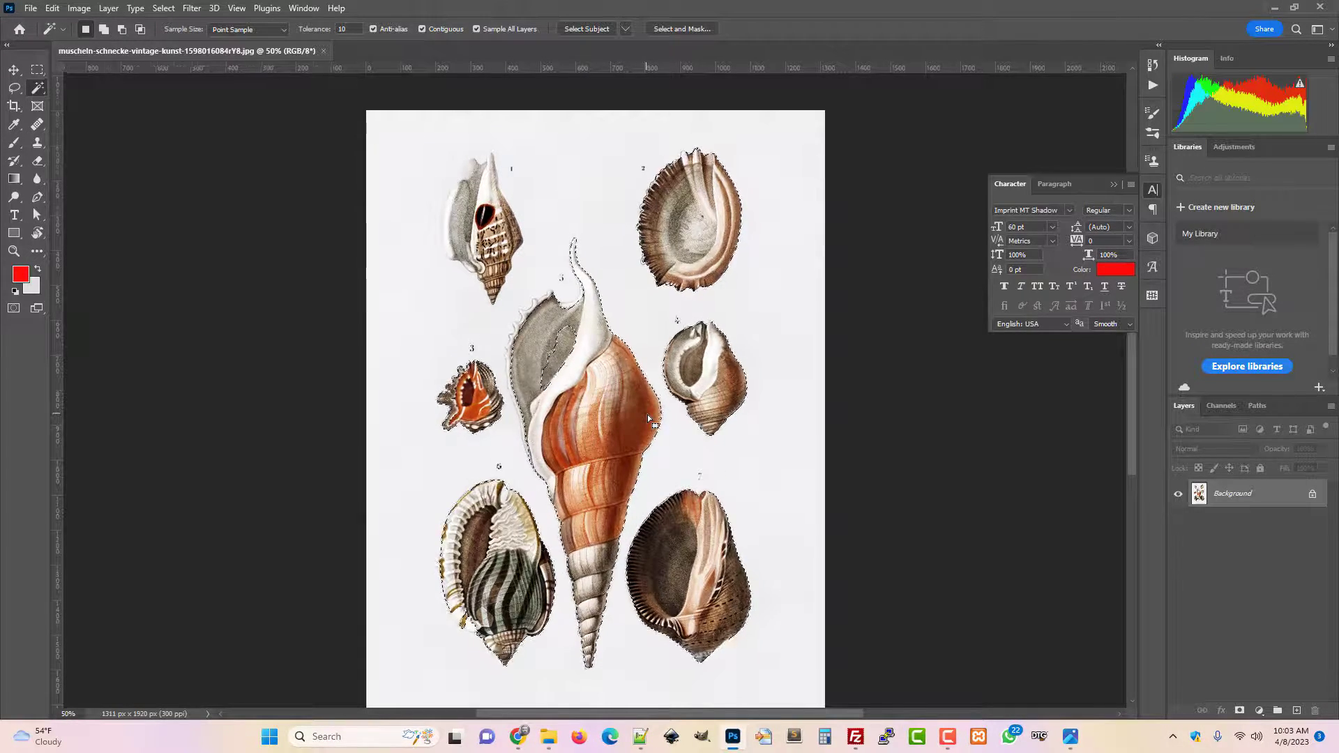
scroll(647, 414, up, 1)
scroll(647, 415, up, 1)
scroll(661, 429, down, 2)
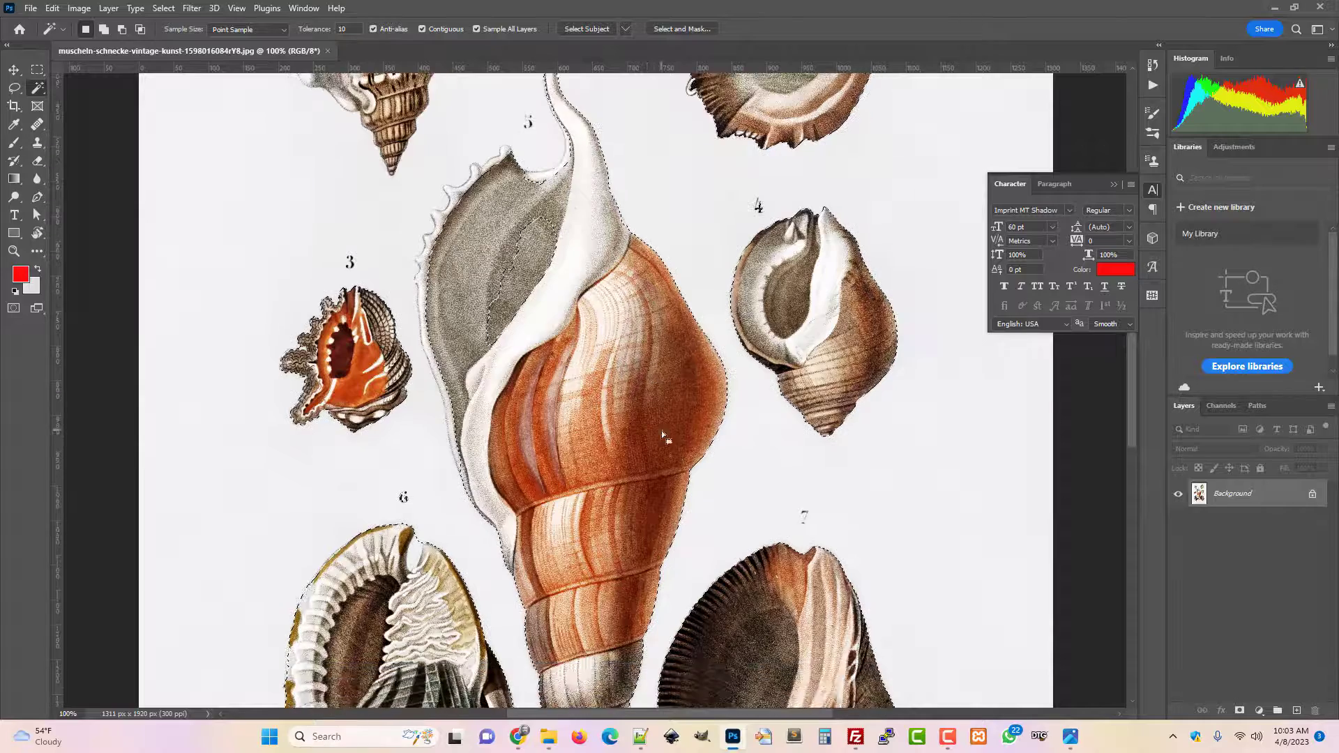
scroll(742, 465, down, 2)
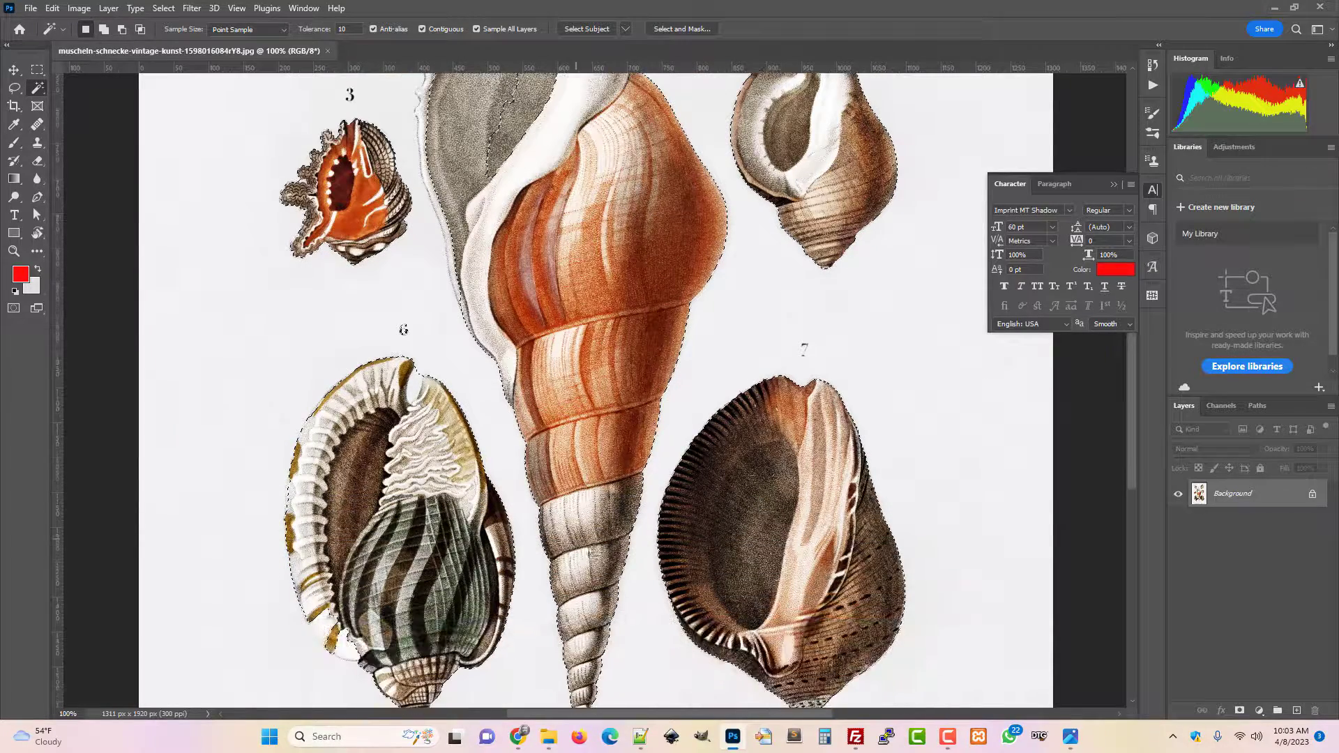
scroll(590, 363, up, 2)
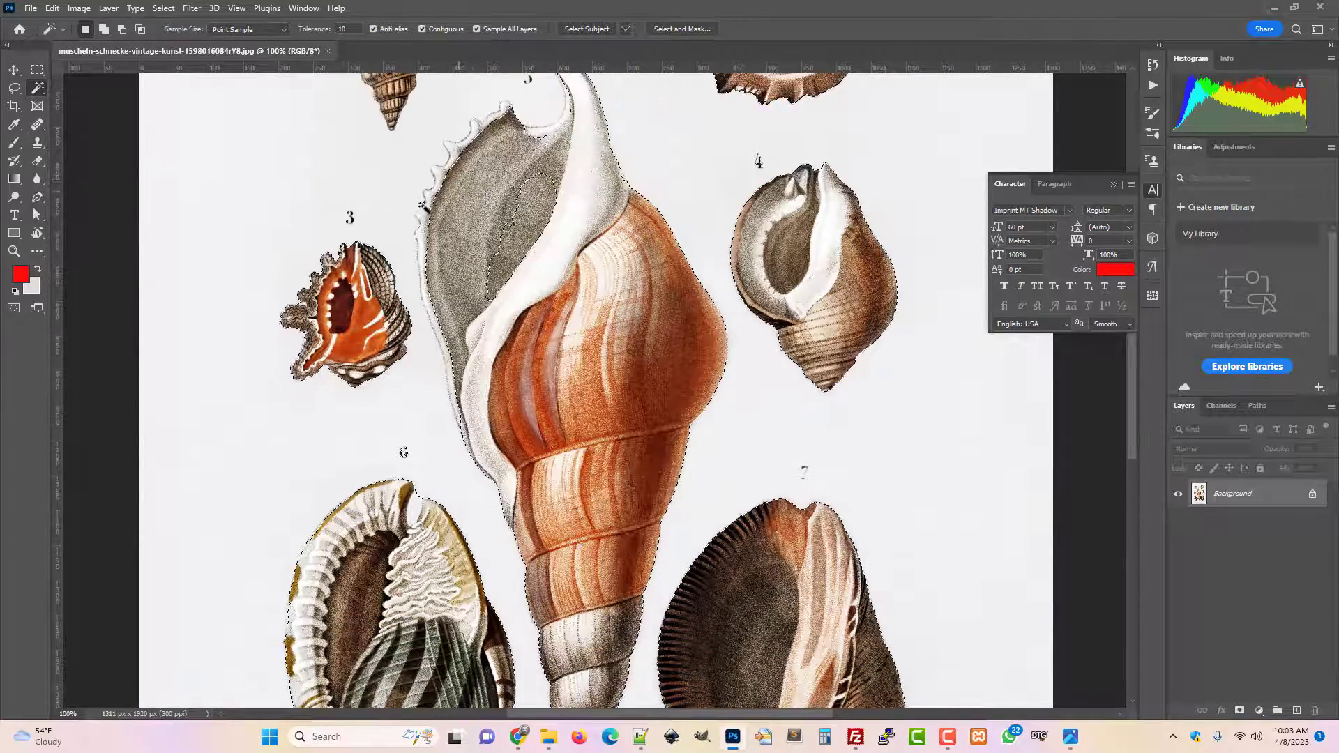
scroll(418, 264, up, 1)
scroll(422, 268, up, 2)
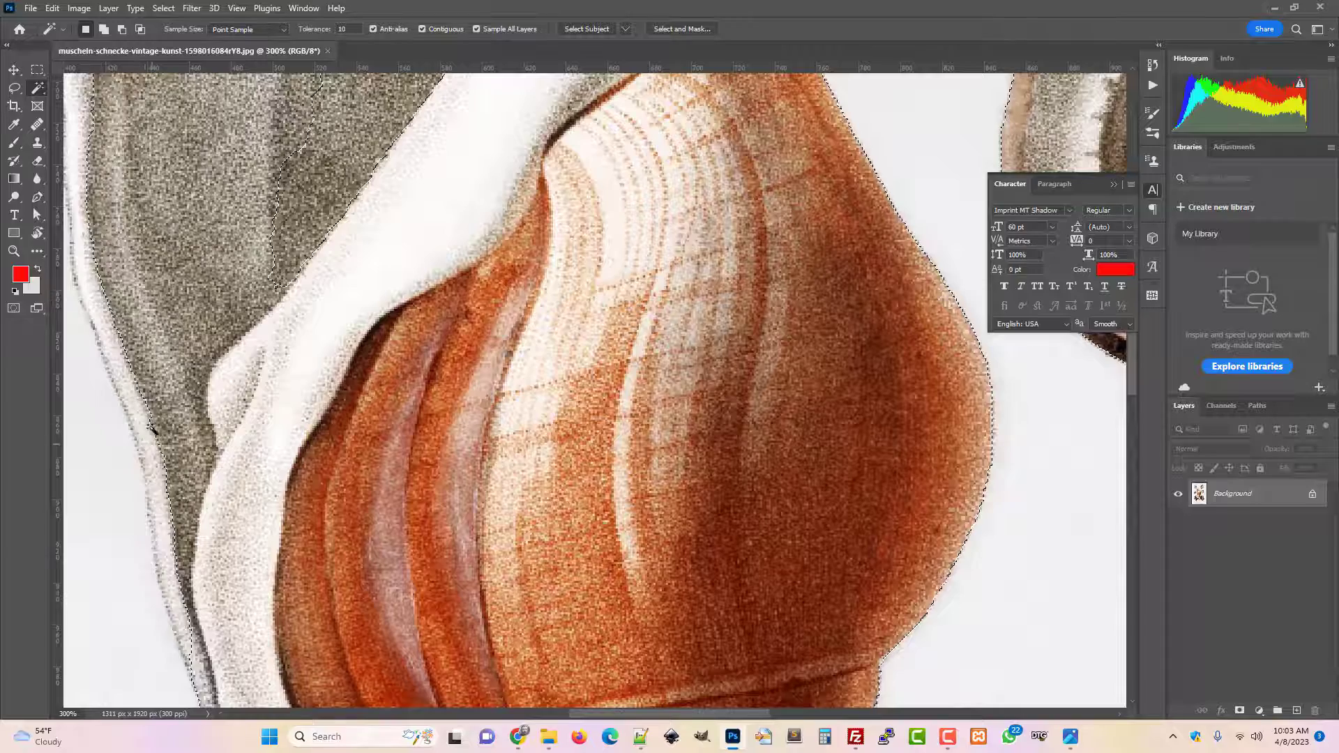
scroll(150, 421, down, 1)
scroll(155, 427, down, 4)
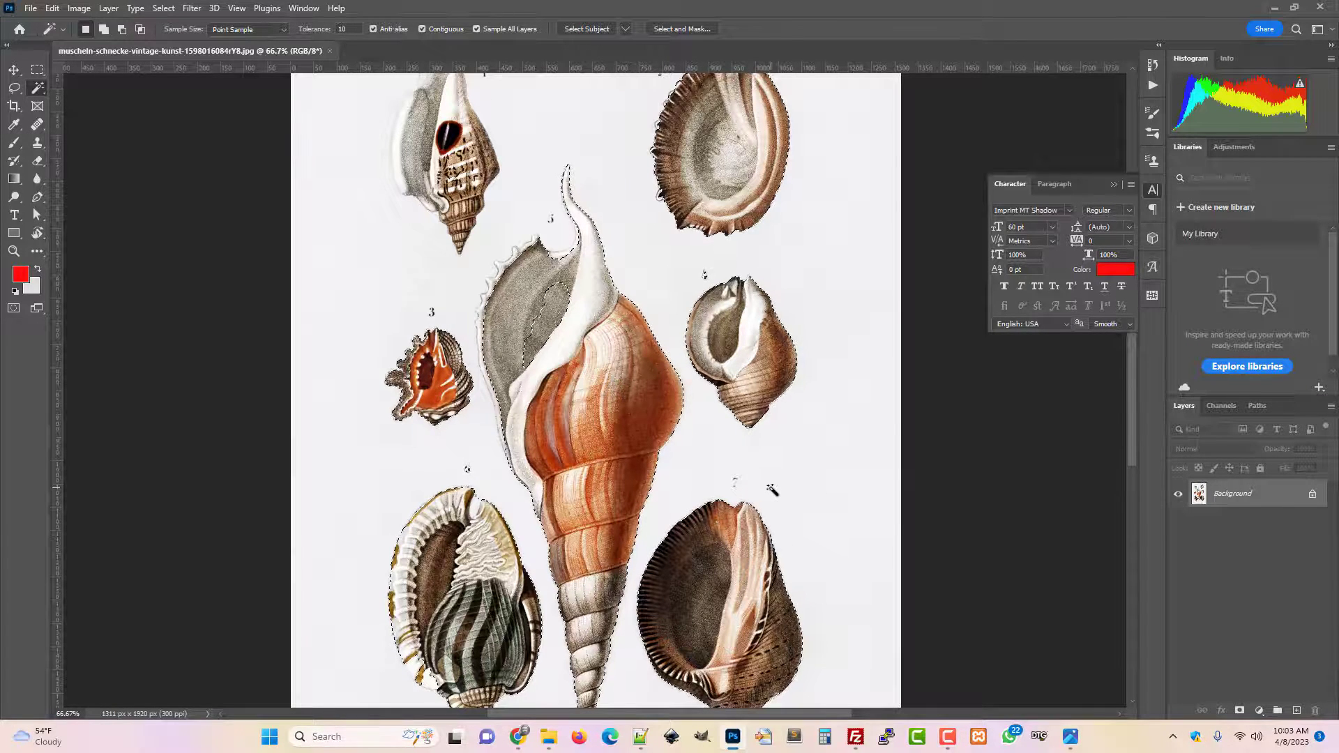
scroll(767, 492, down, 2)
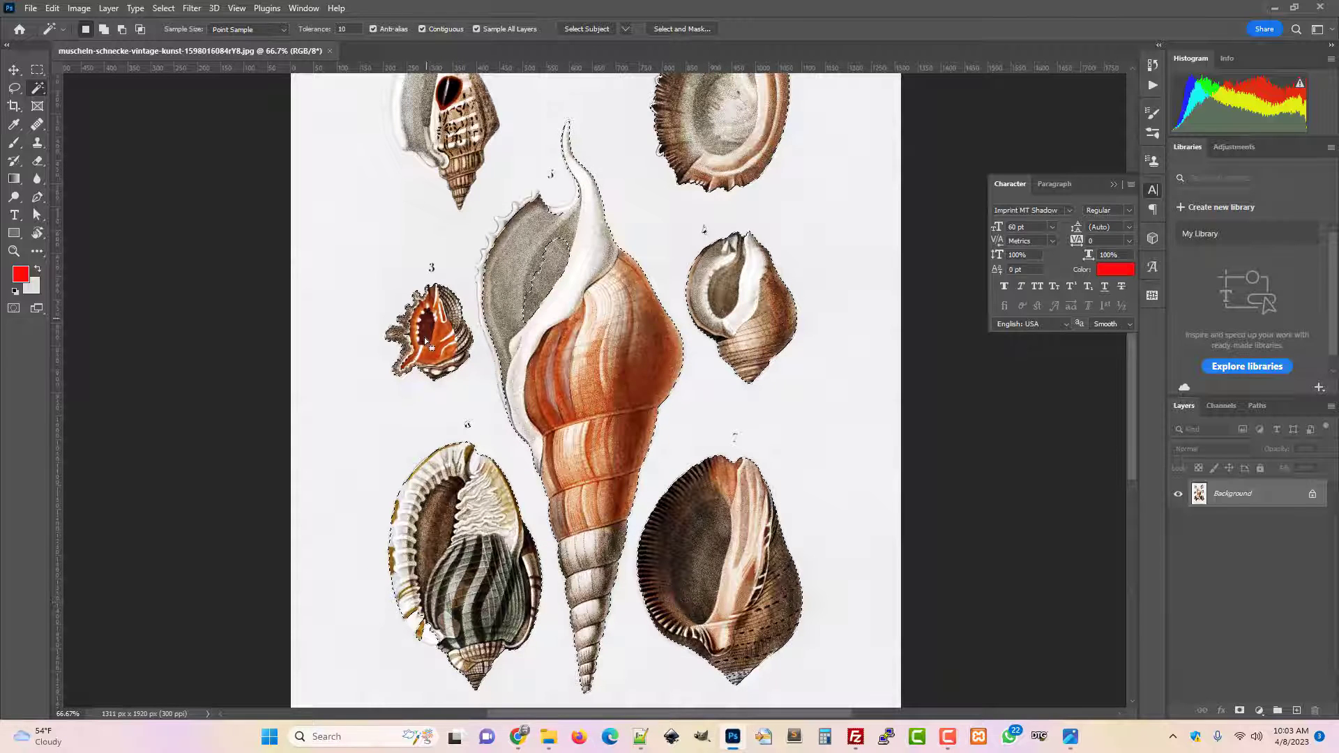
scroll(740, 293, up, 5)
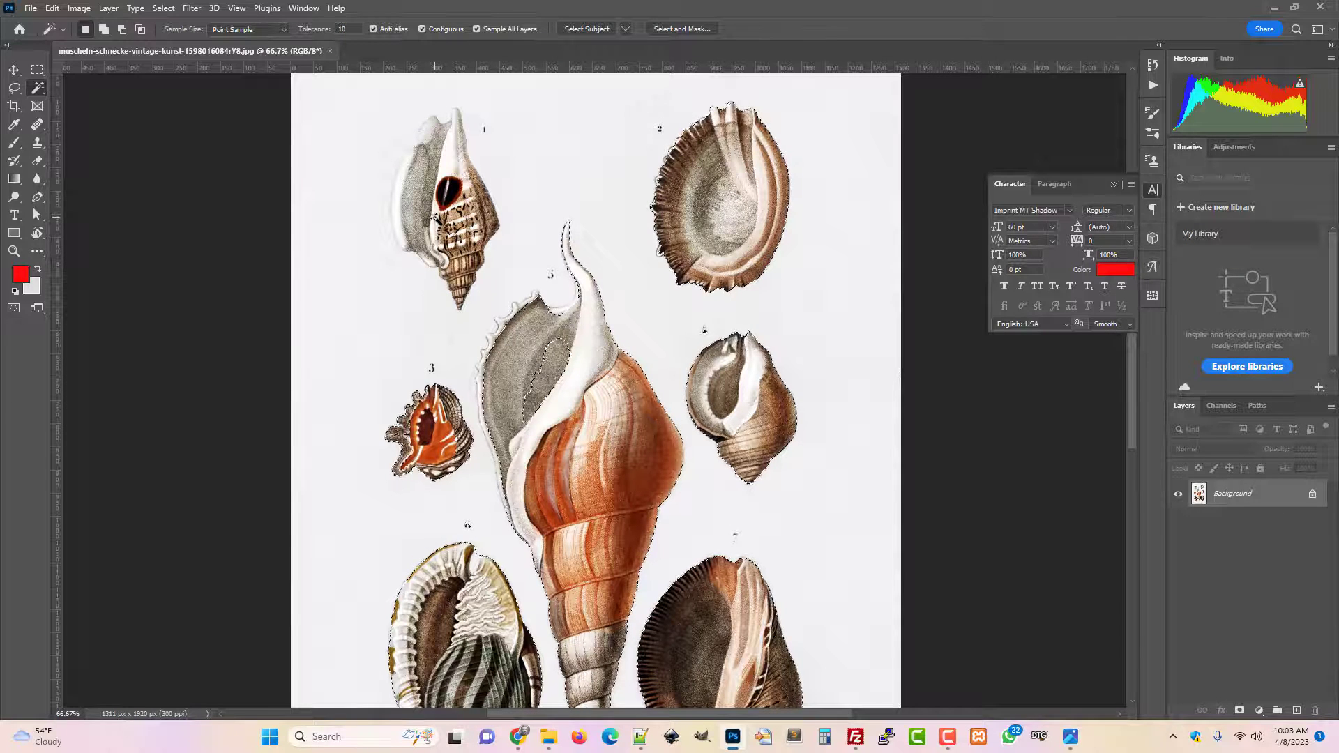
Clear the shell selection and restore it with Reselect
click(591, 207)
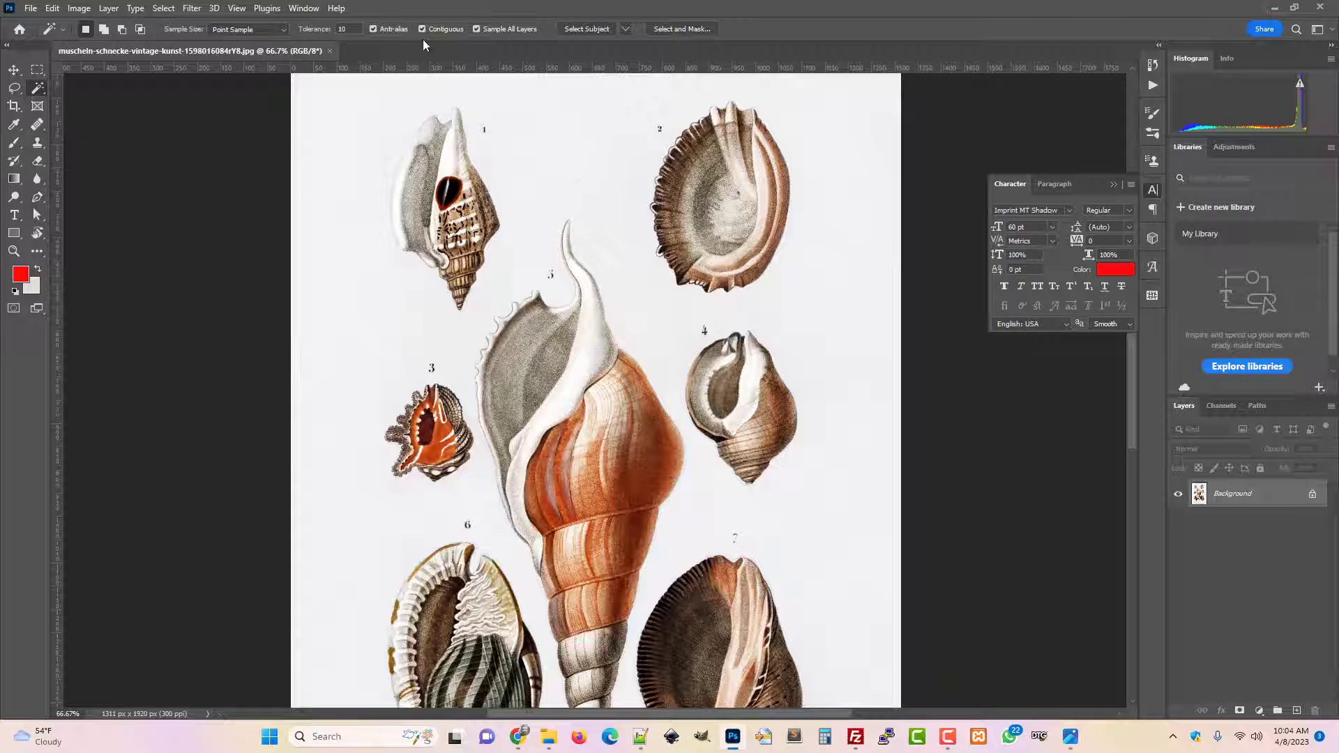
click(164, 8)
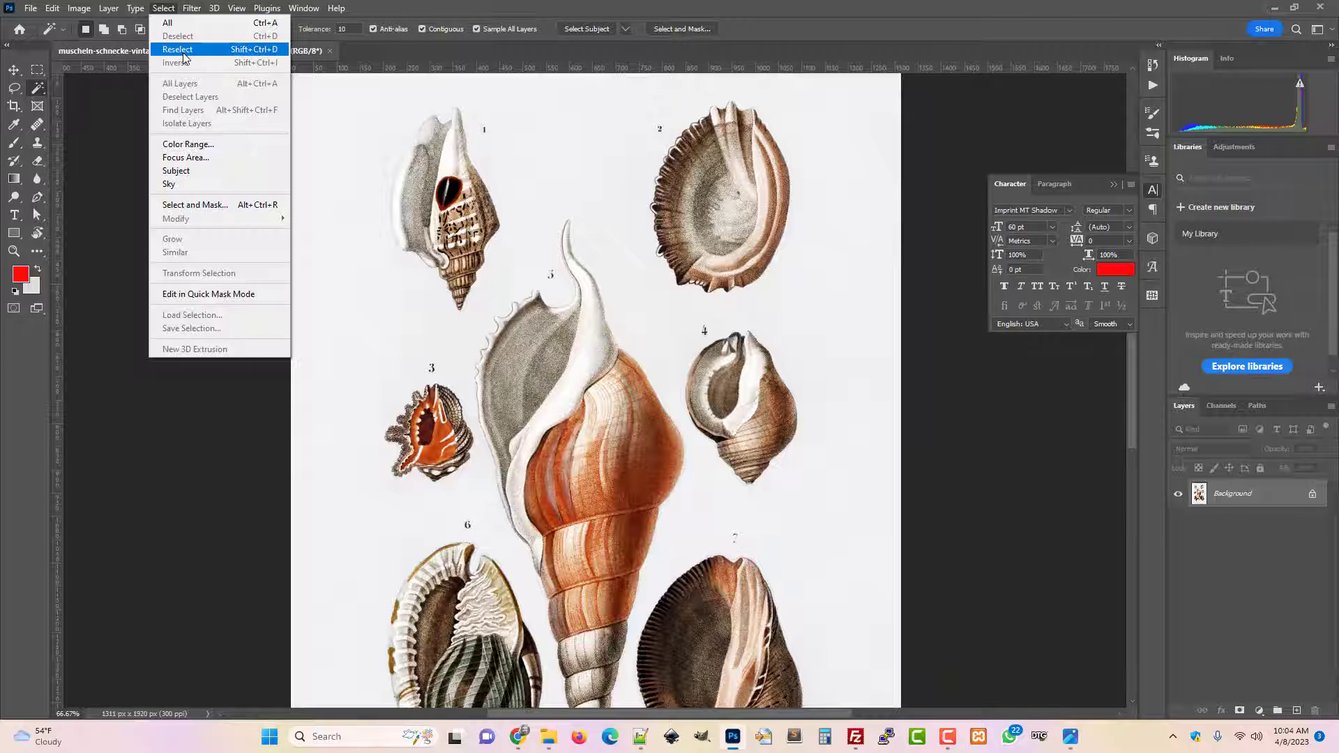
click(177, 55)
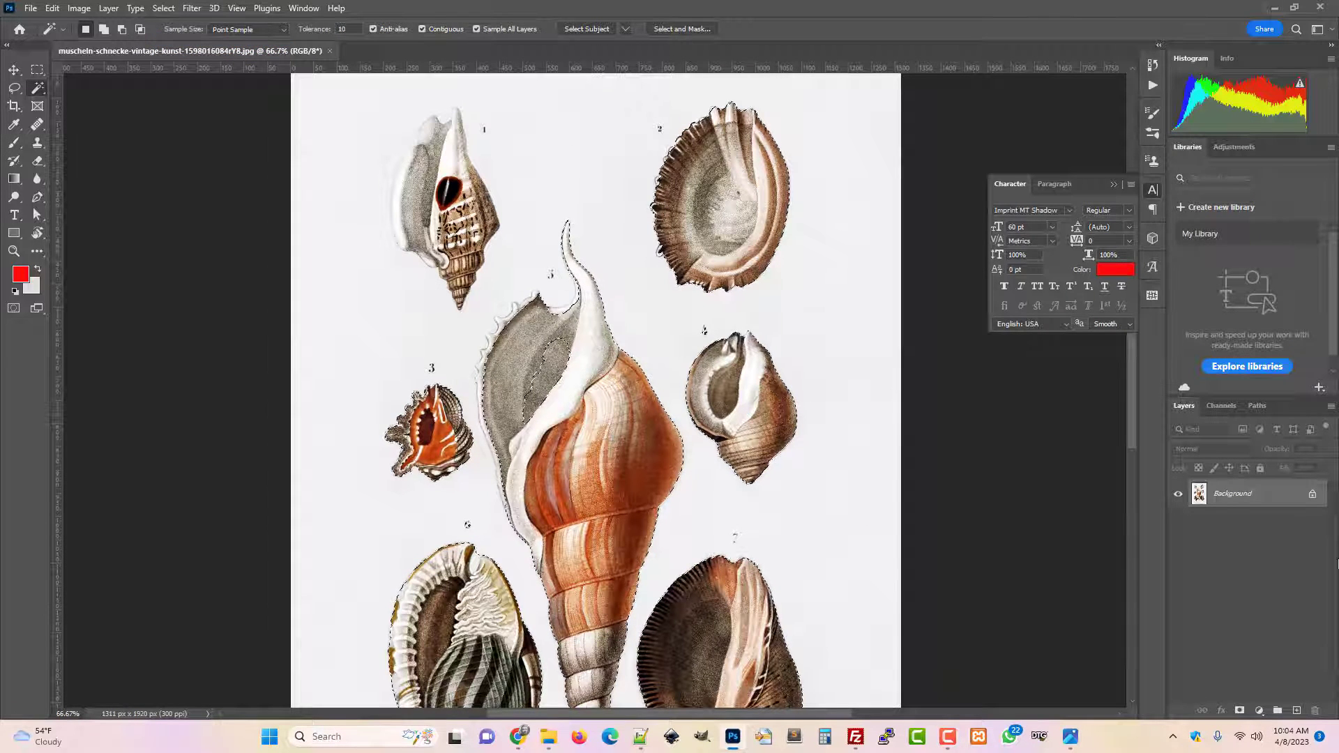
Convert the locked Background into a regular layer named Layer 0, with Normal mode and 100% opacity
right_click(1227, 502)
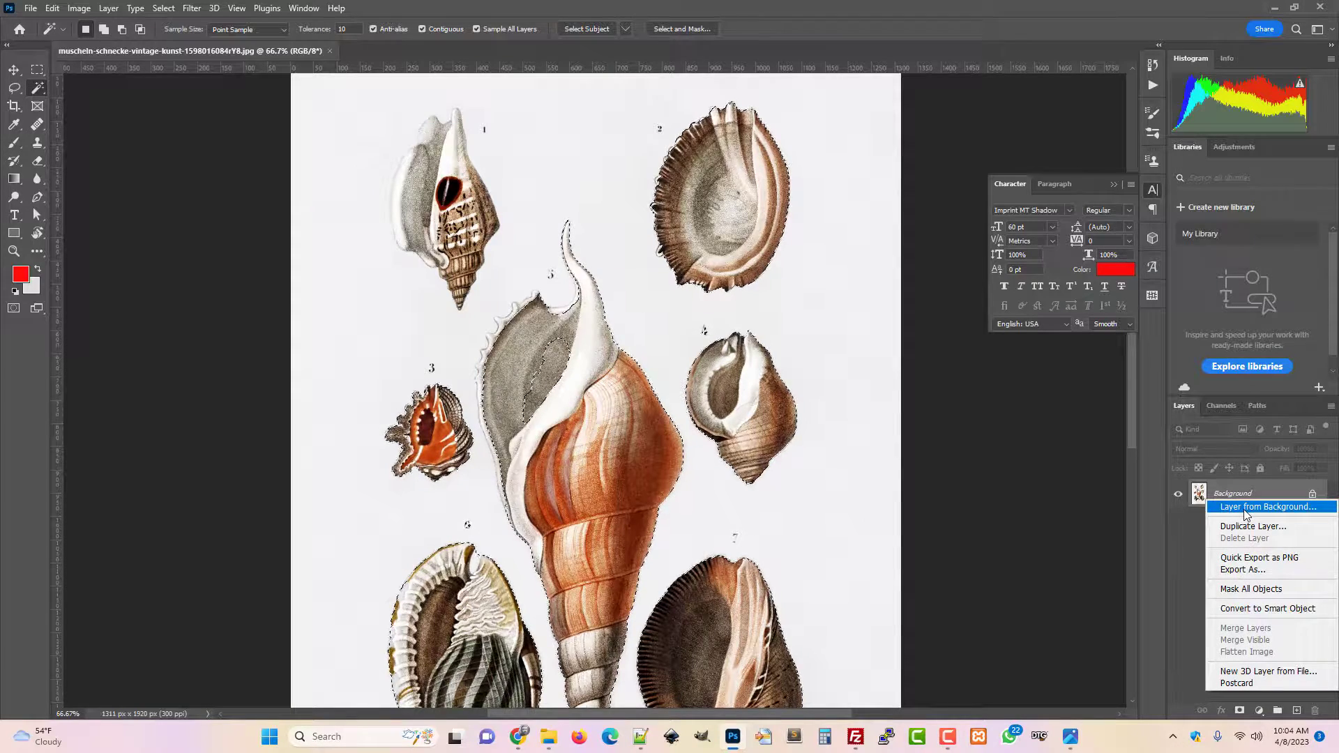
click(1245, 509)
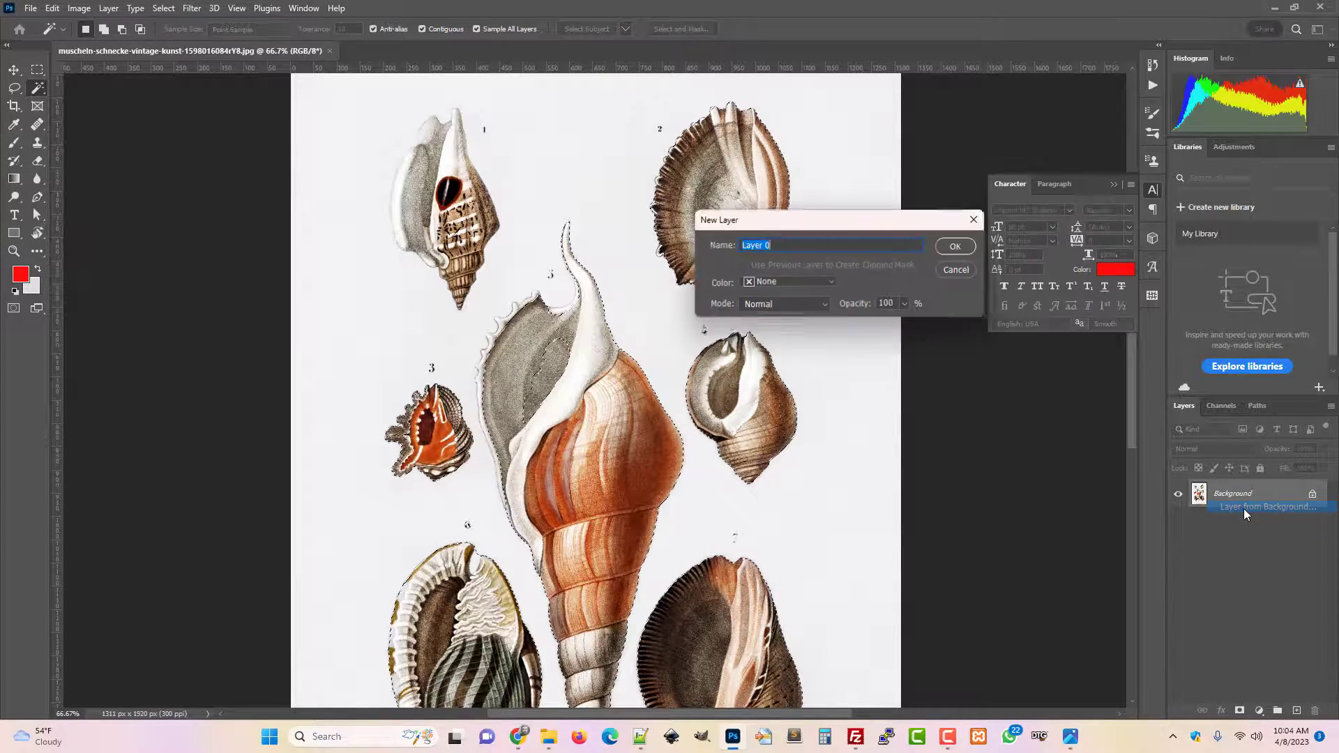
click(958, 248)
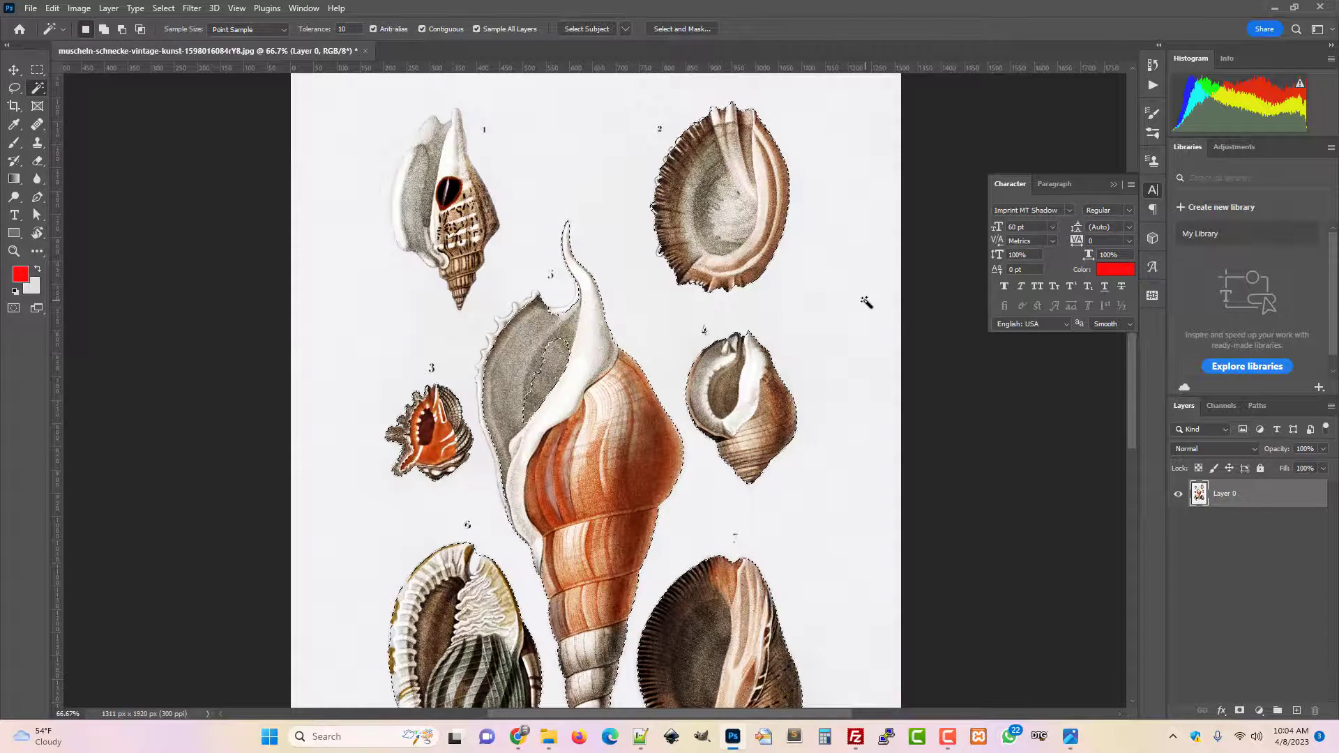
Try deleting the contents of the shell selection from Layer 0, and undo the deletion
key(Delete)
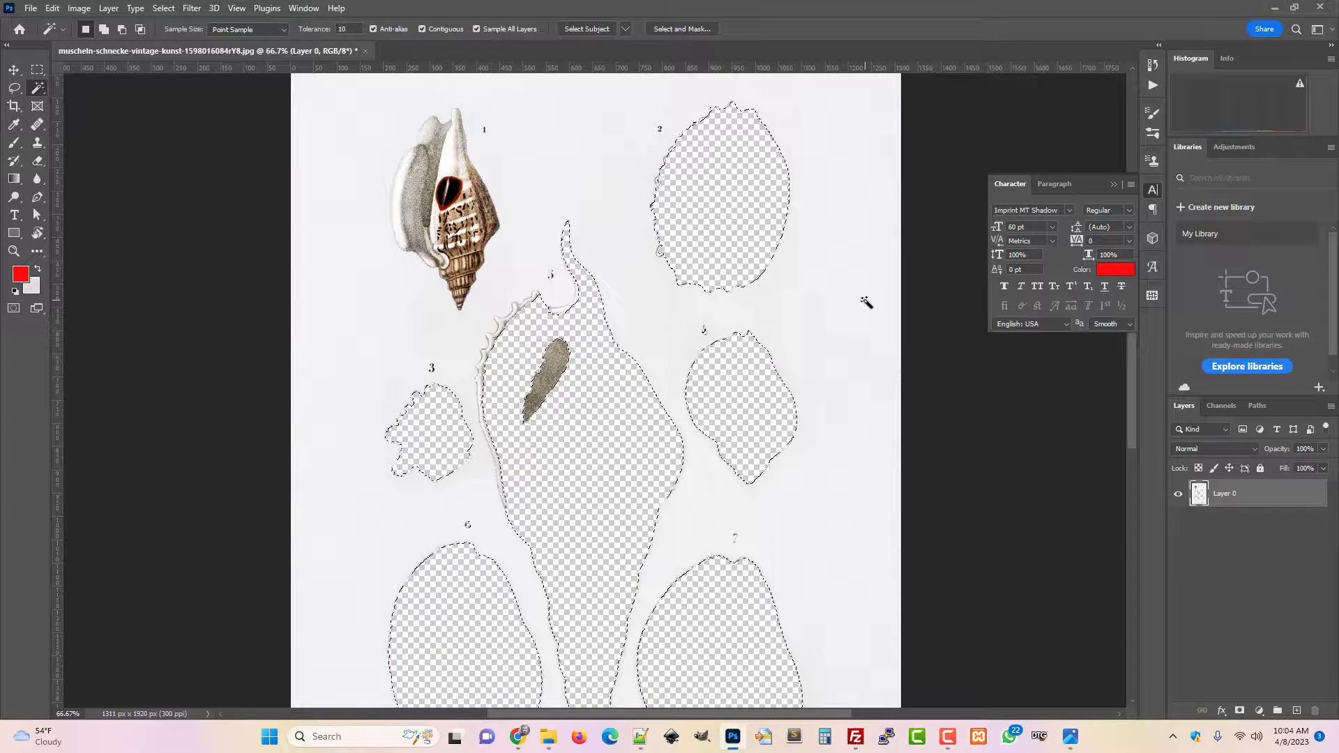
key(ctrl+z)
Invert the shell selection and delete the paper background around the shells from Layer 0
click(163, 8)
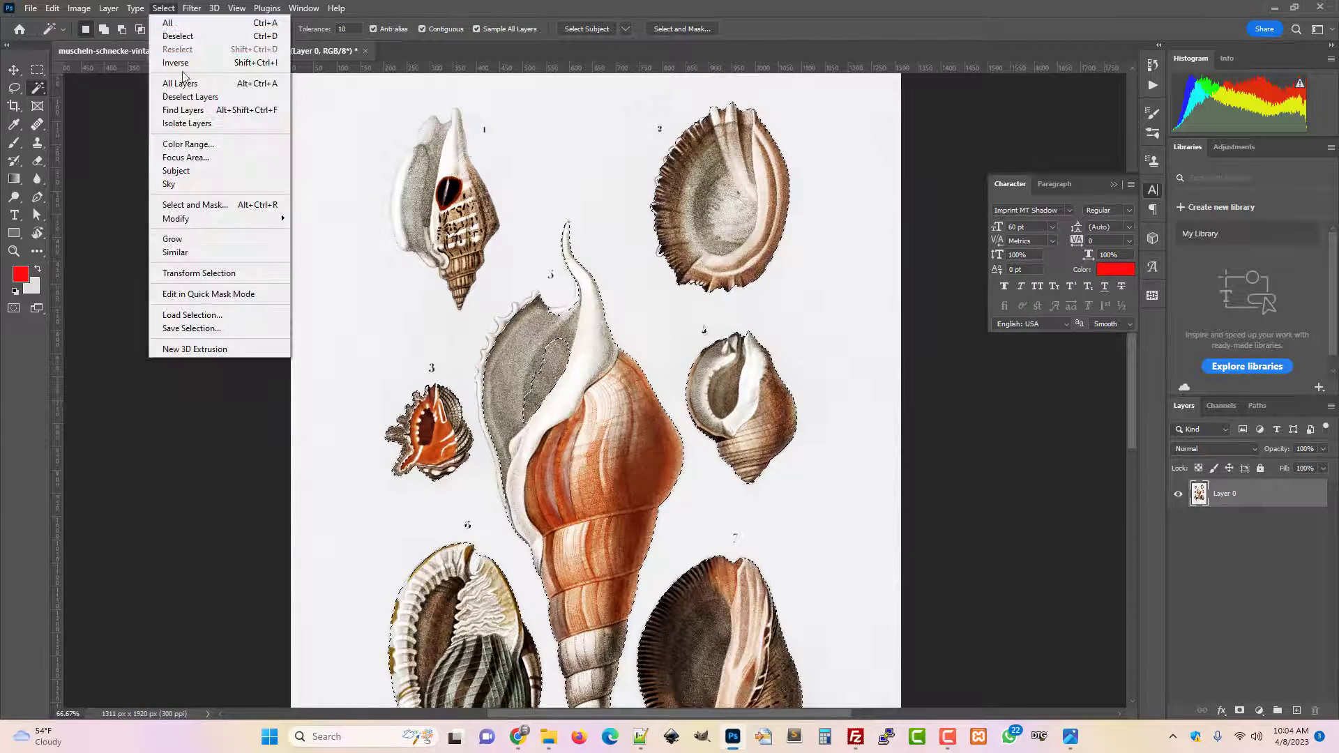
click(180, 63)
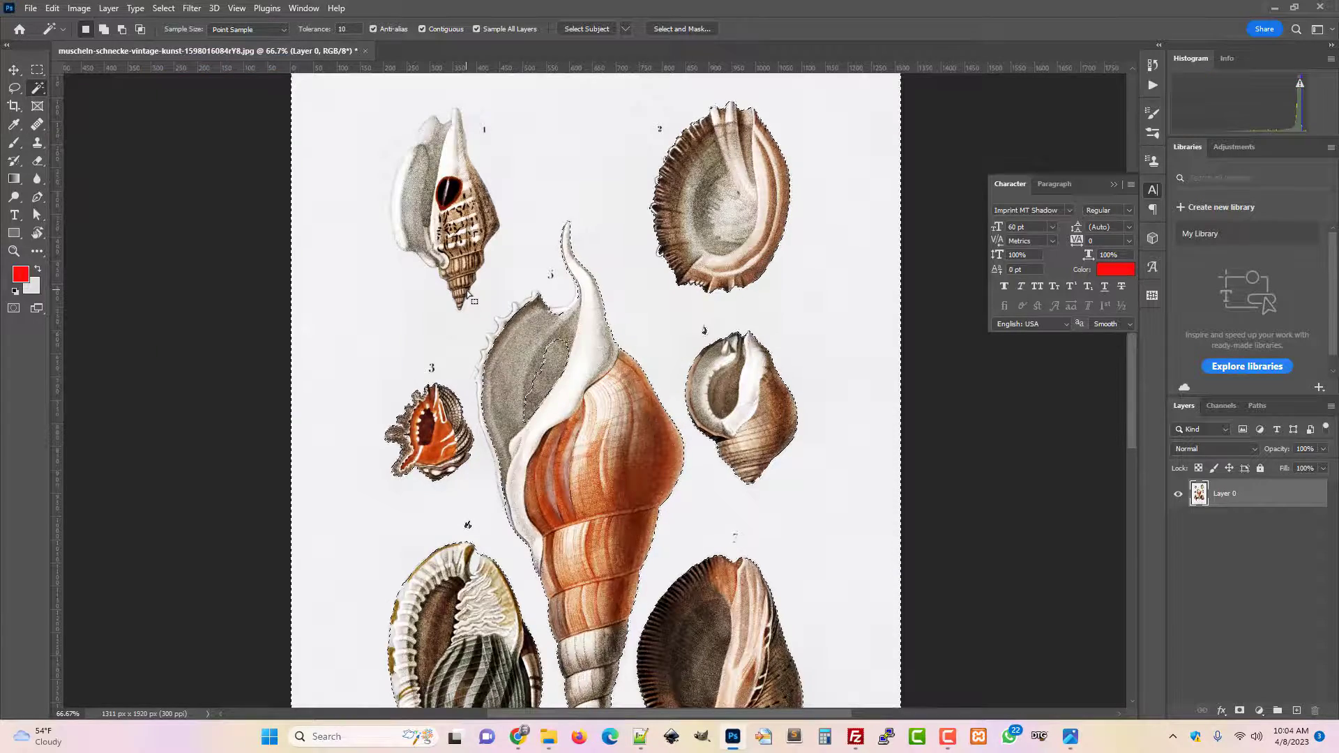
key(Delete)
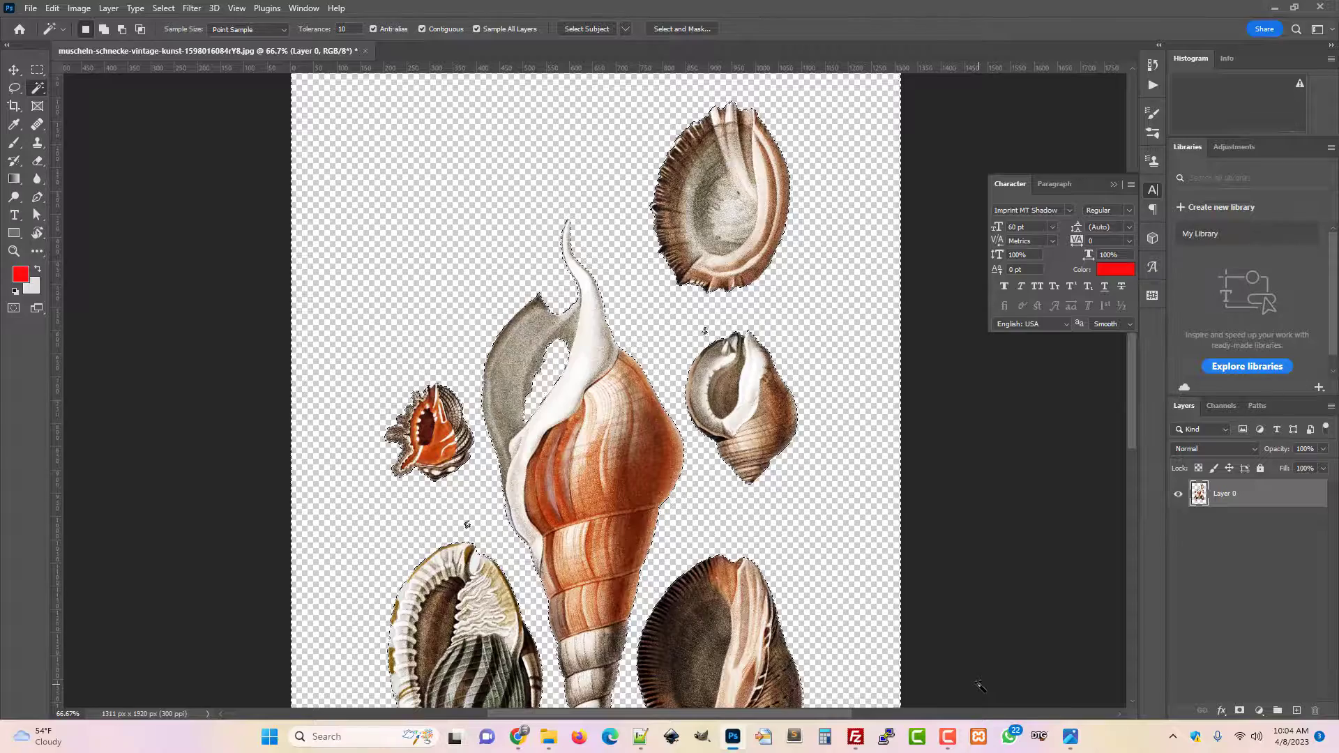
Create a new empty layer with default settings and place it beneath Layer 0
key(ctrl+shift+n)
key(Return)
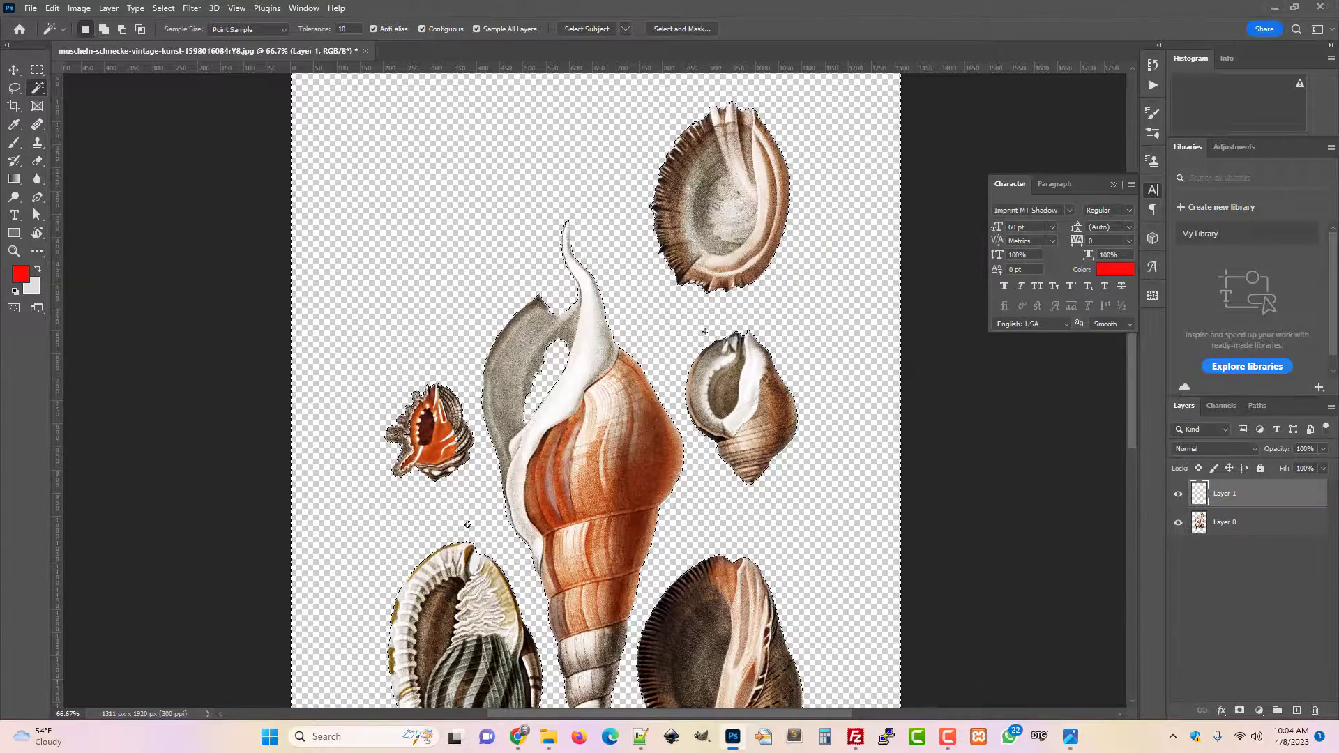
drag(1214, 495, 1223, 538)
click(108, 7)
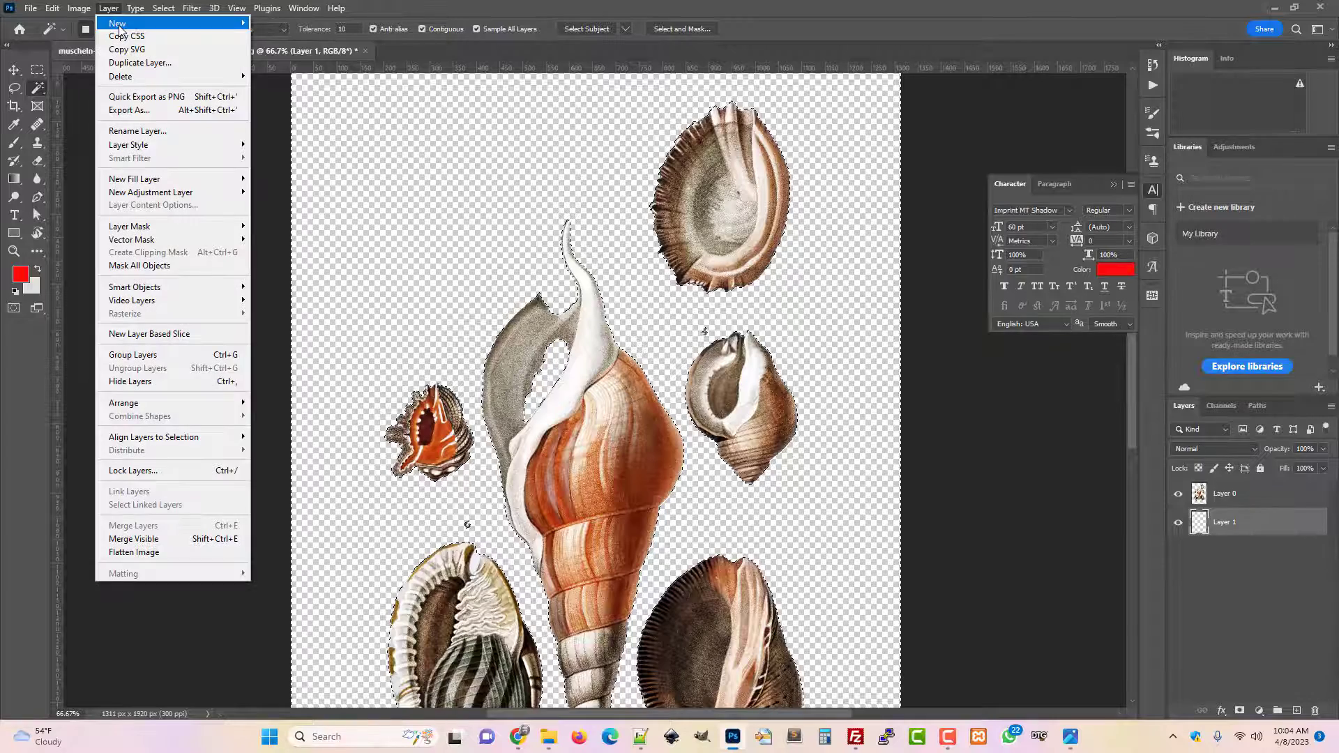
mouse_move(174, 23)
click(326, 34)
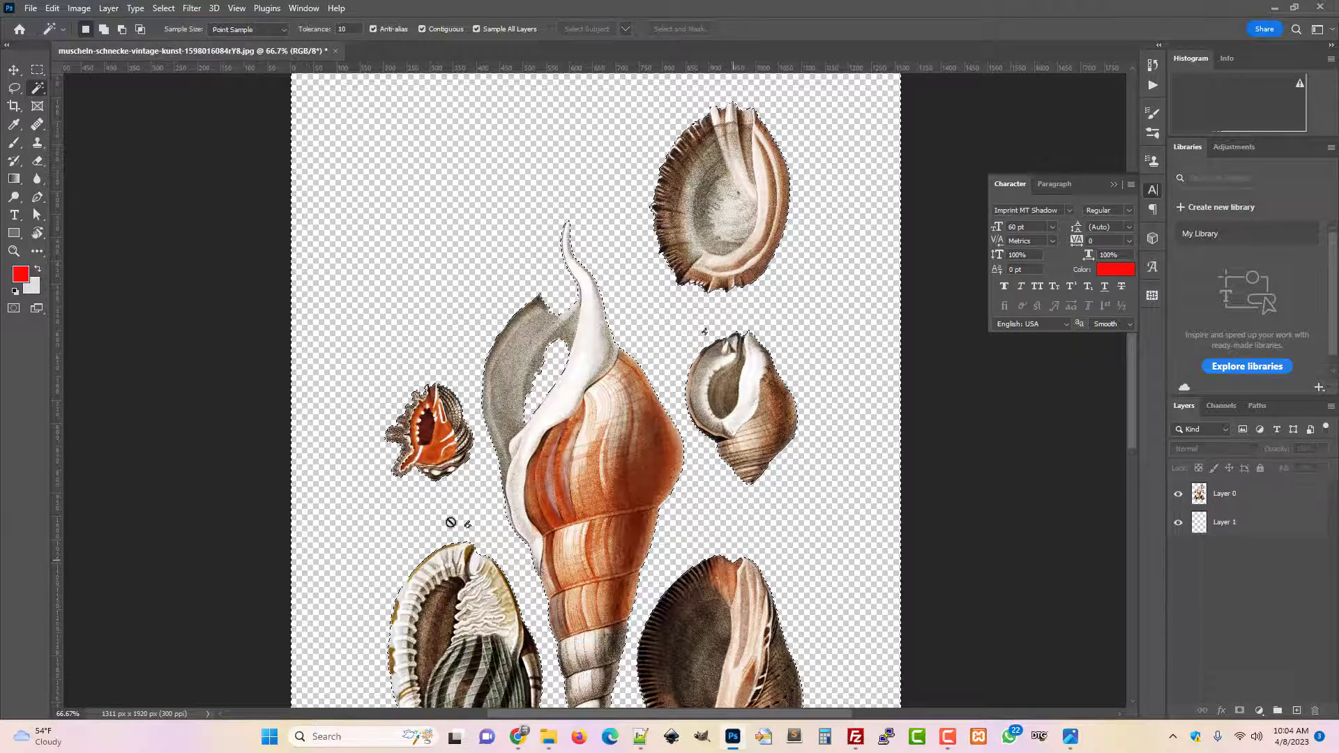
Clear the selection and fill Layer 1 beneath the shells with black using the Paint Bucket
drag(15, 179, 73, 191)
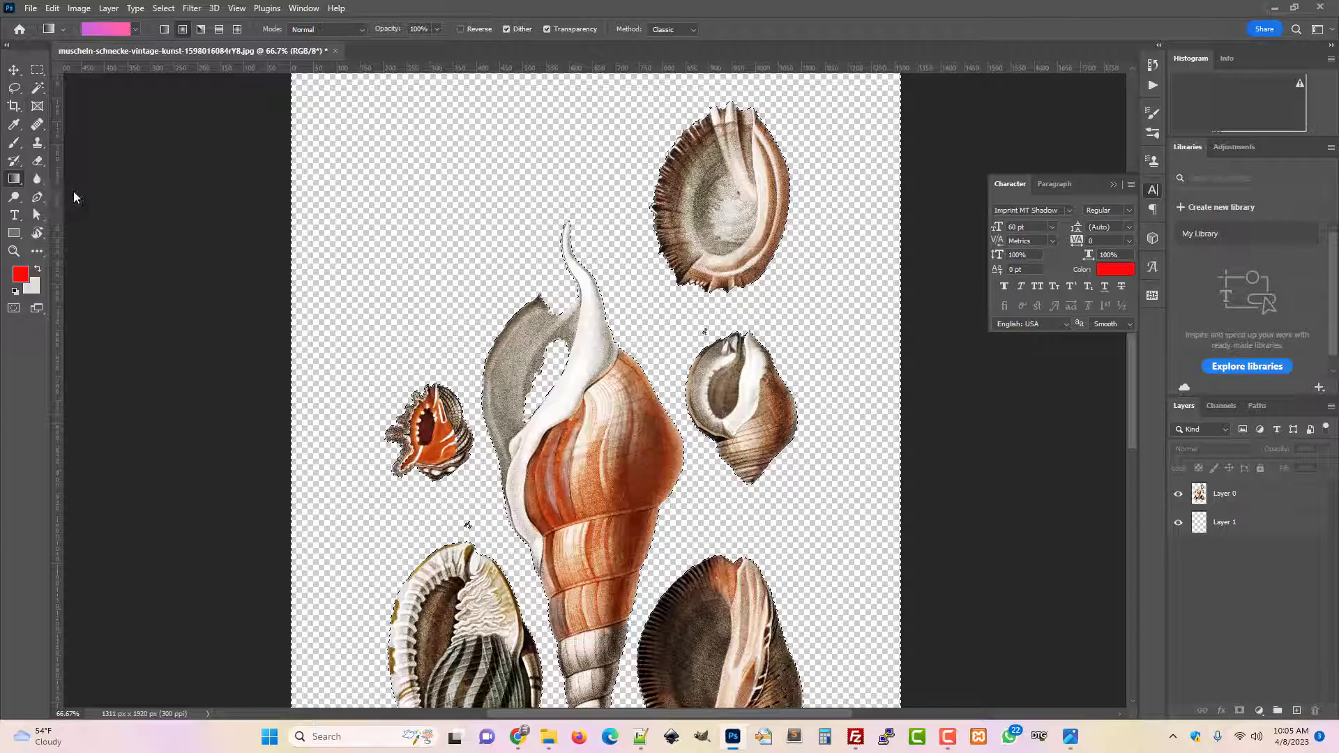
click(15, 291)
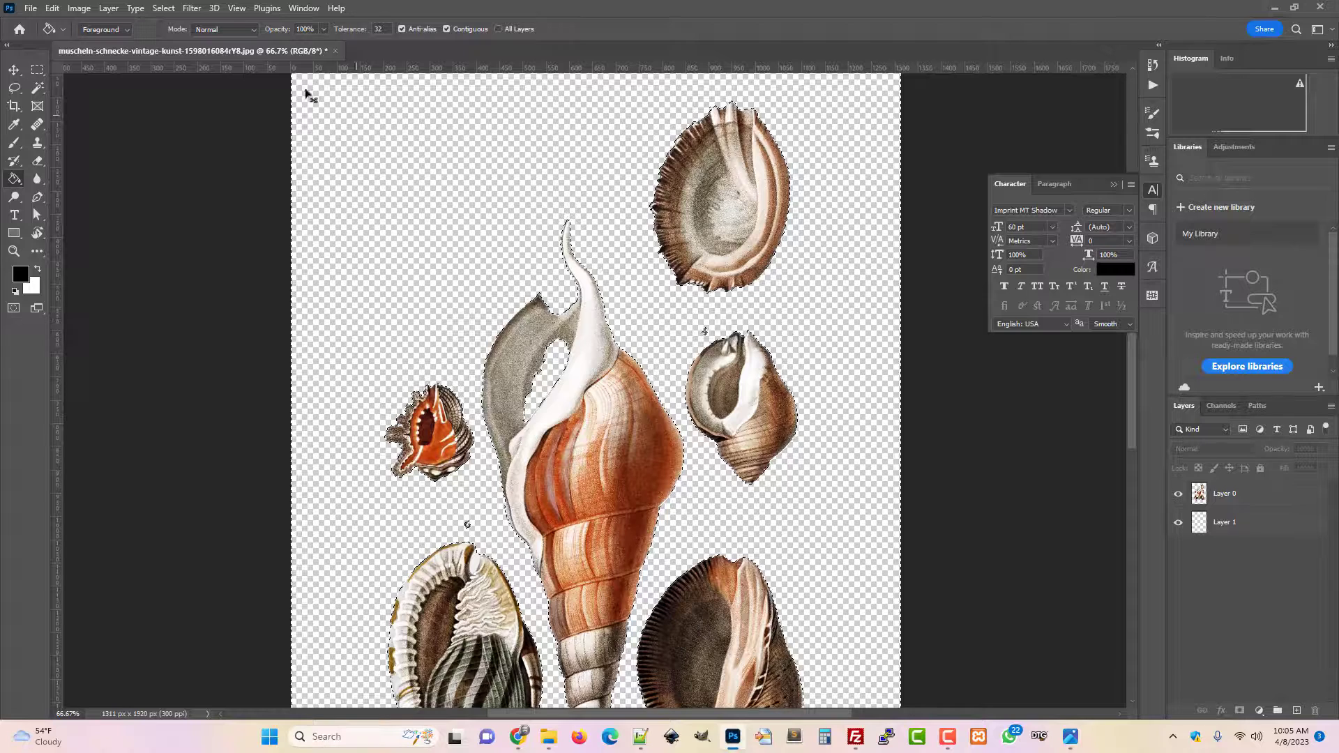
key(ctrl+d)
click(171, 8)
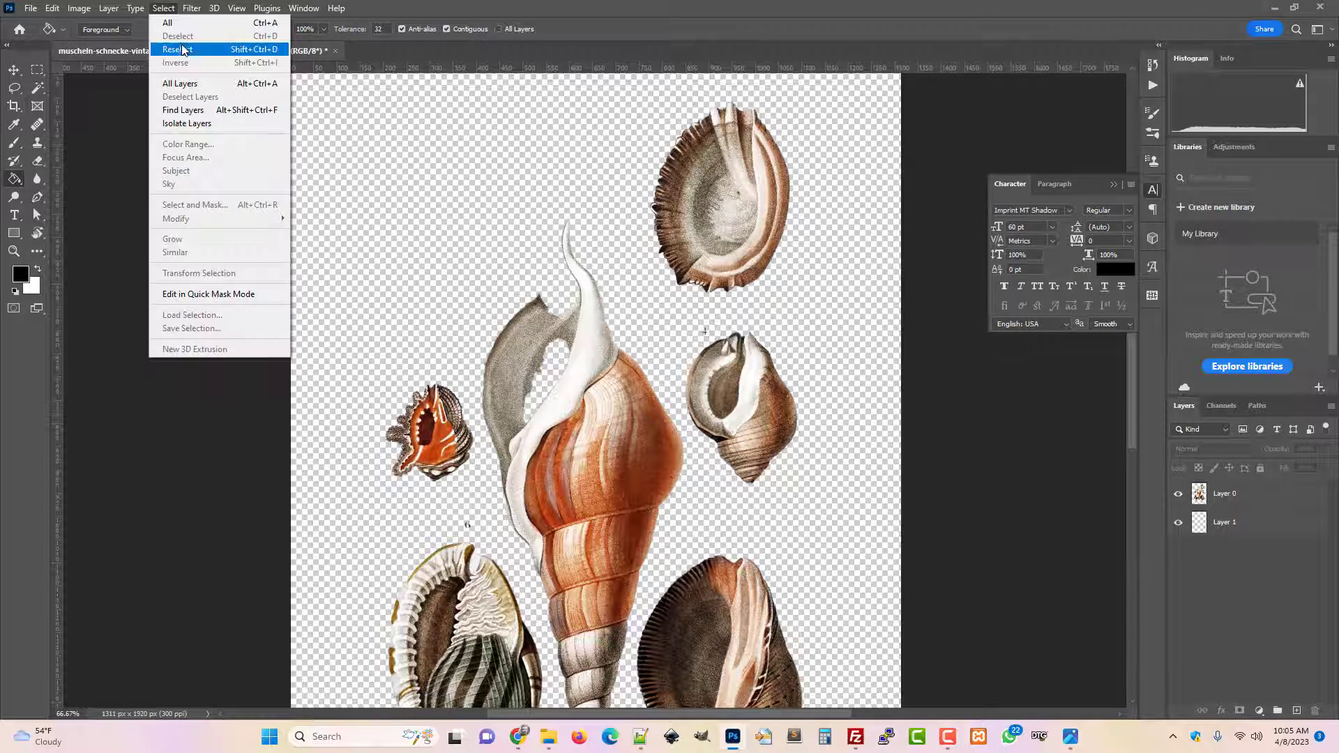
click(683, 7)
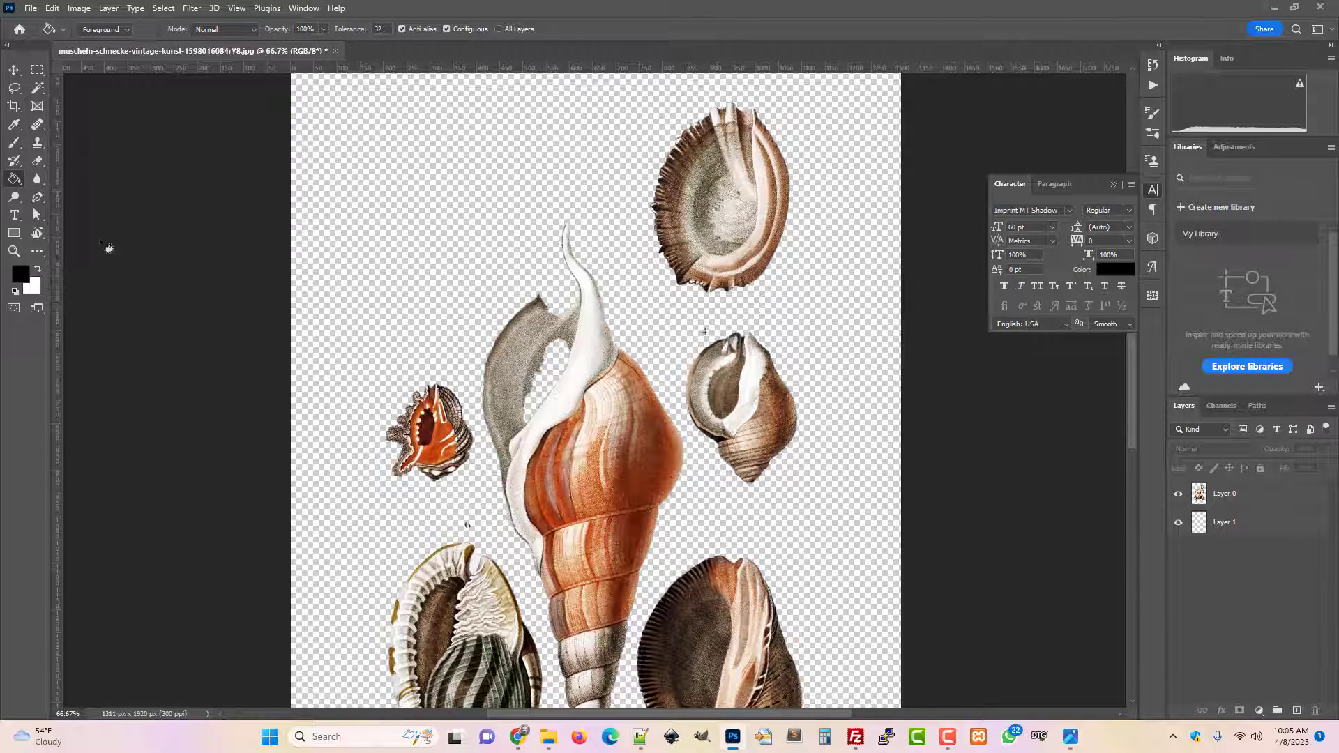
click(1283, 526)
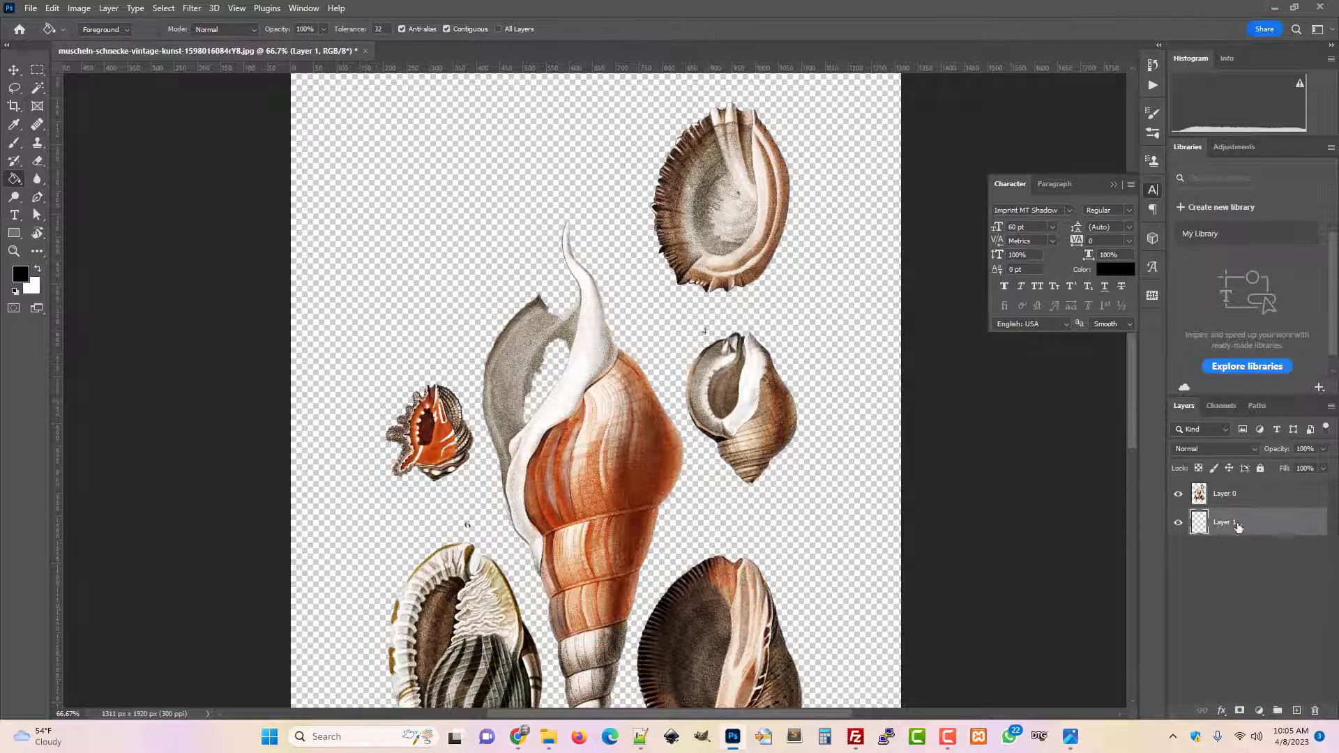
click(574, 344)
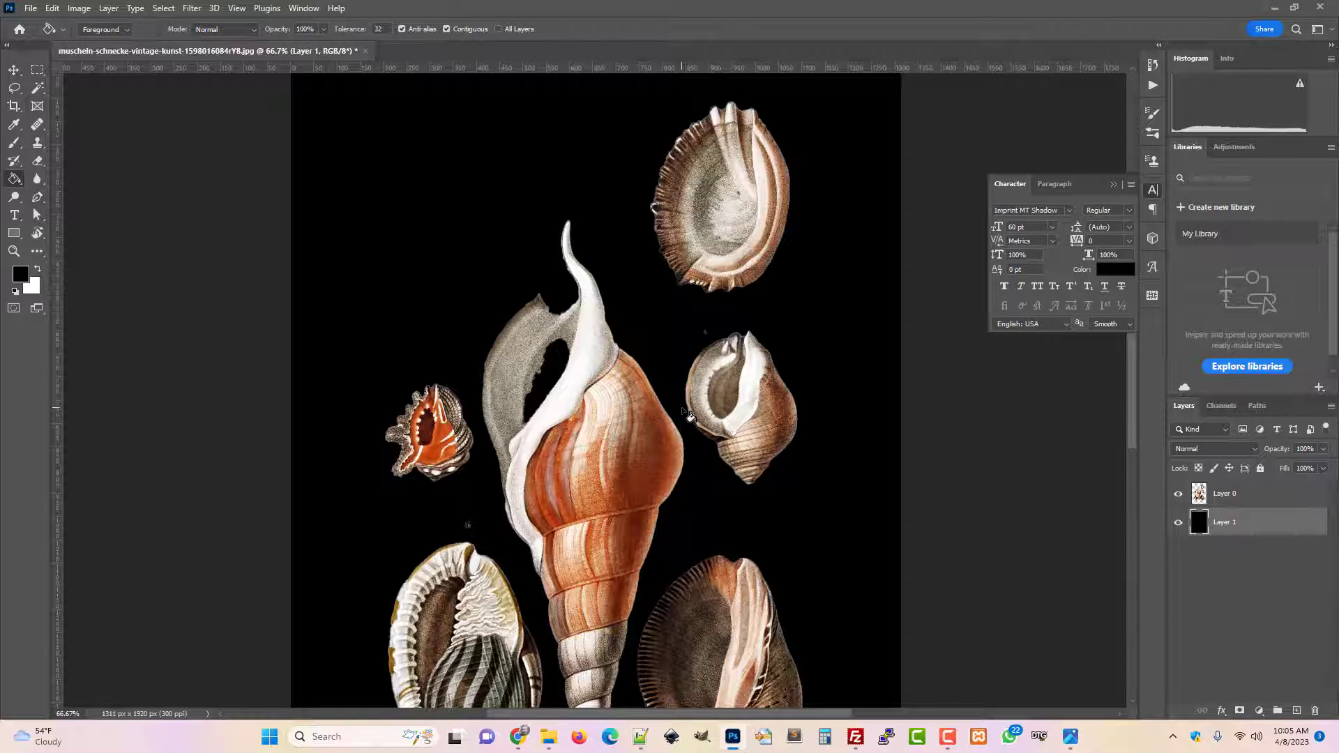
Inspect the shell edges against the black fill, and undo back through the fill, the new layer and the paper background deletion
scroll(688, 415, up, 5)
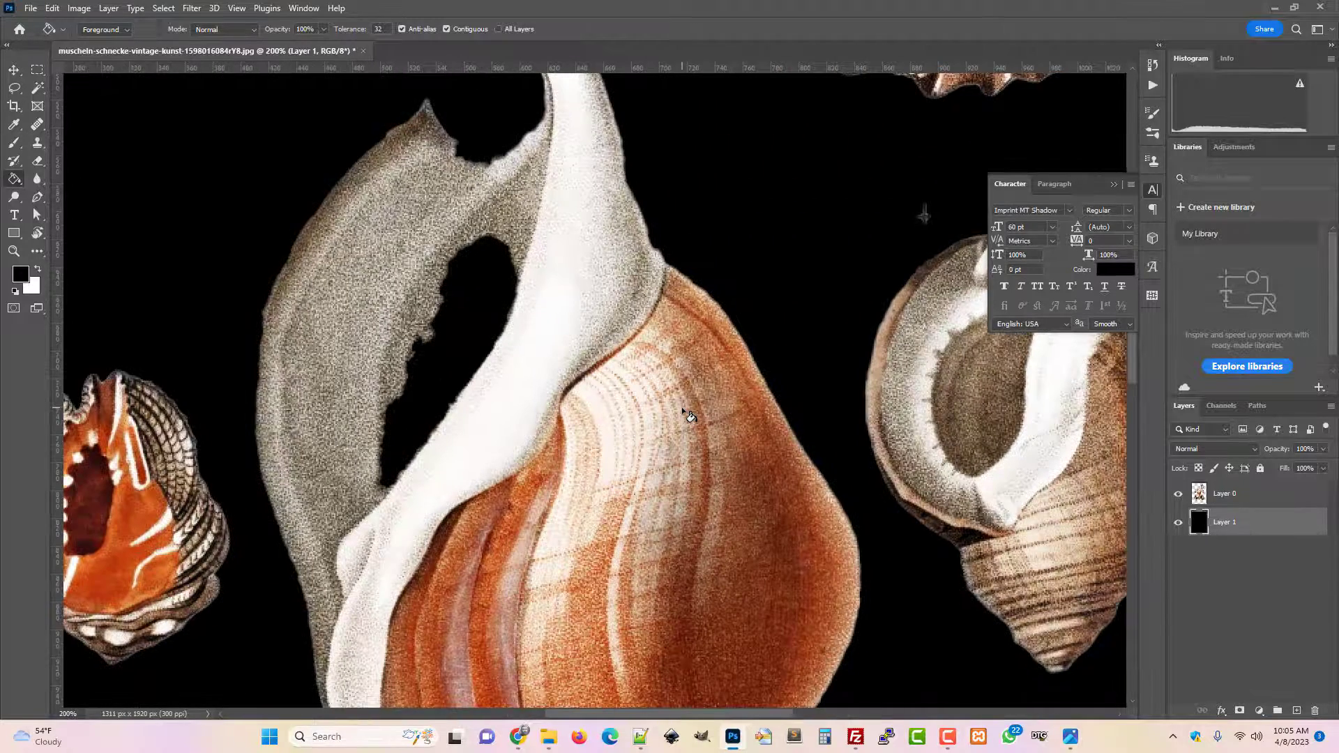
key(ctrl+minus)
key(ctrl+minus)
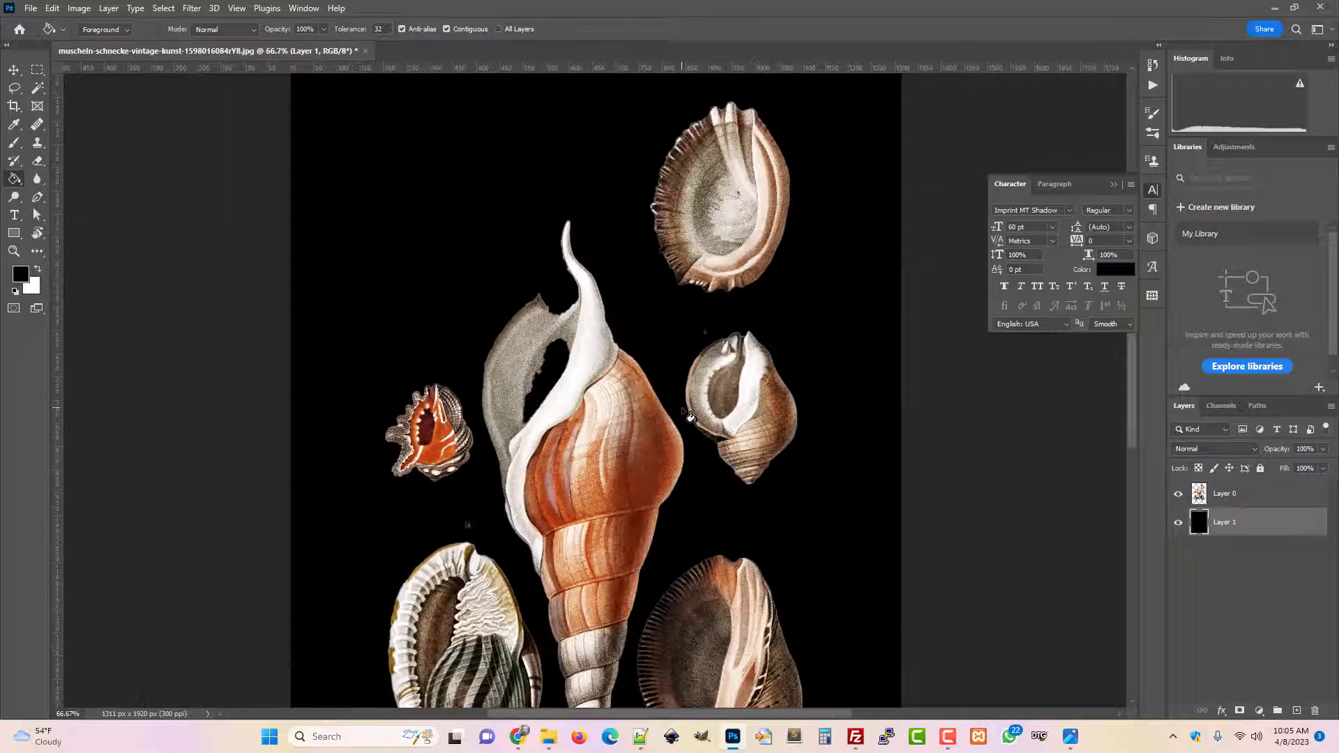
key(ctrl+plus)
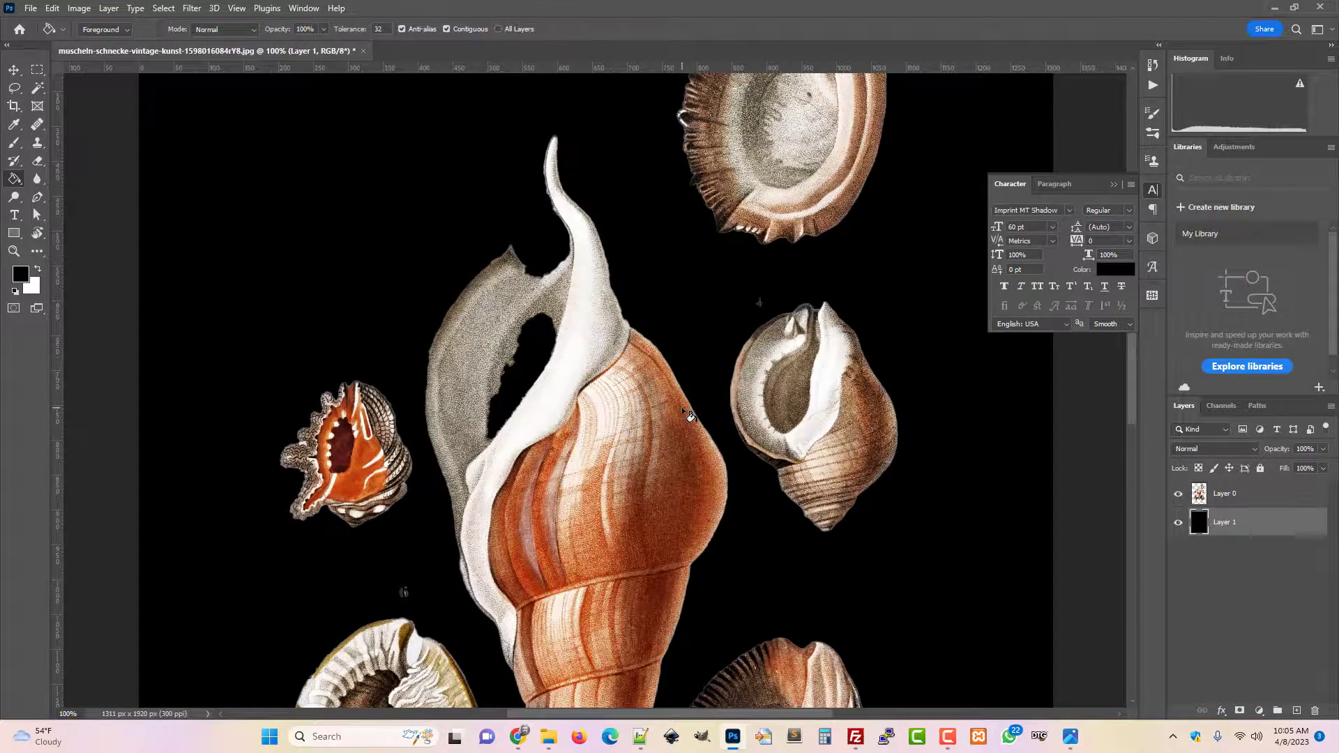
key(ctrl+minus)
key(ctrl+minus)
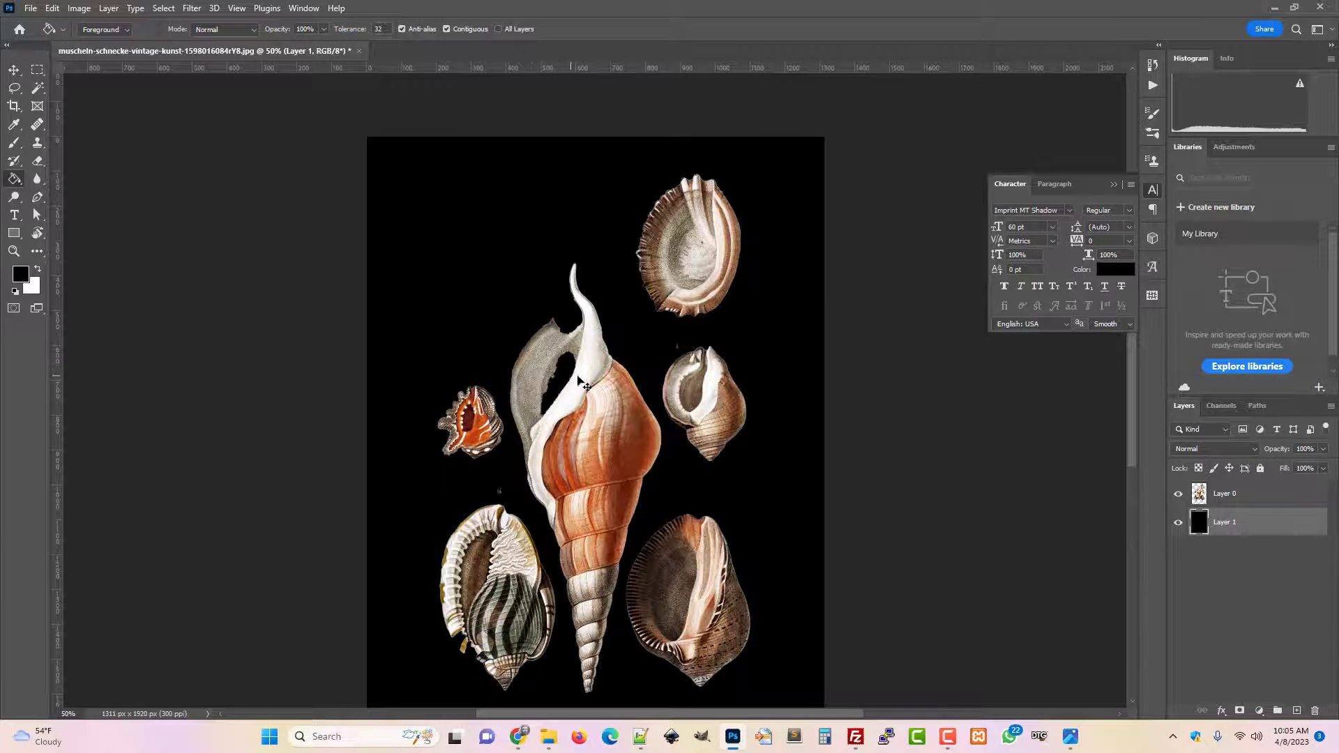
key(ctrl+z)
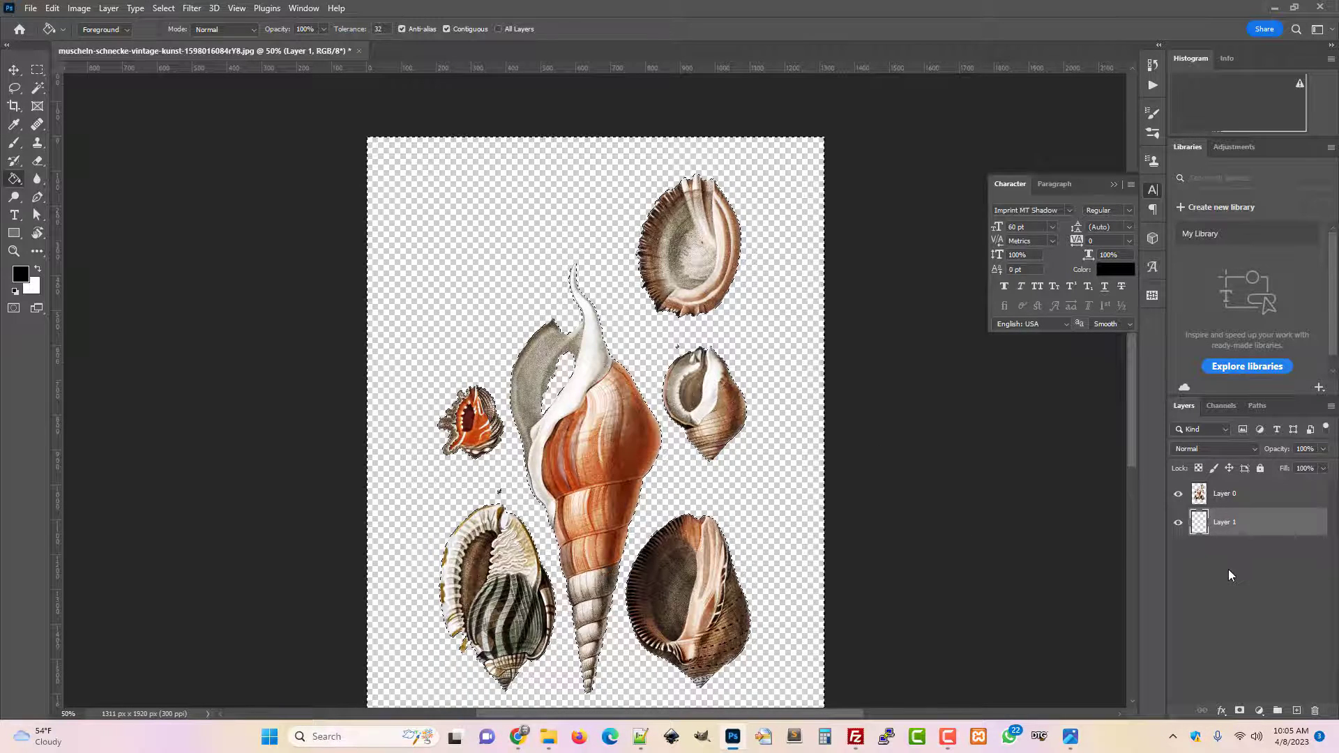
key(ctrl+])
key(ctrl+z)
key(ctrl+z)
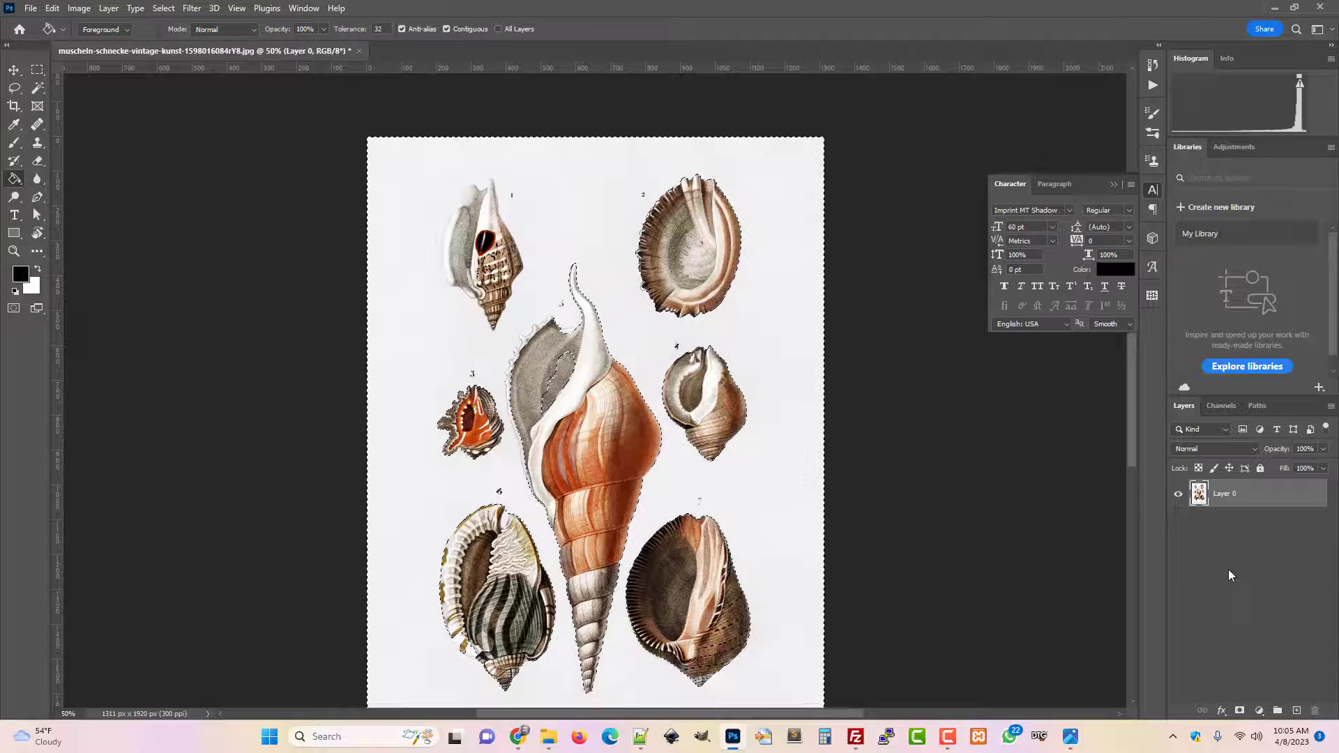
Duplicate Layer 0 as Layer 0 copy and place the copy beneath Layer 0
right_click(1237, 498)
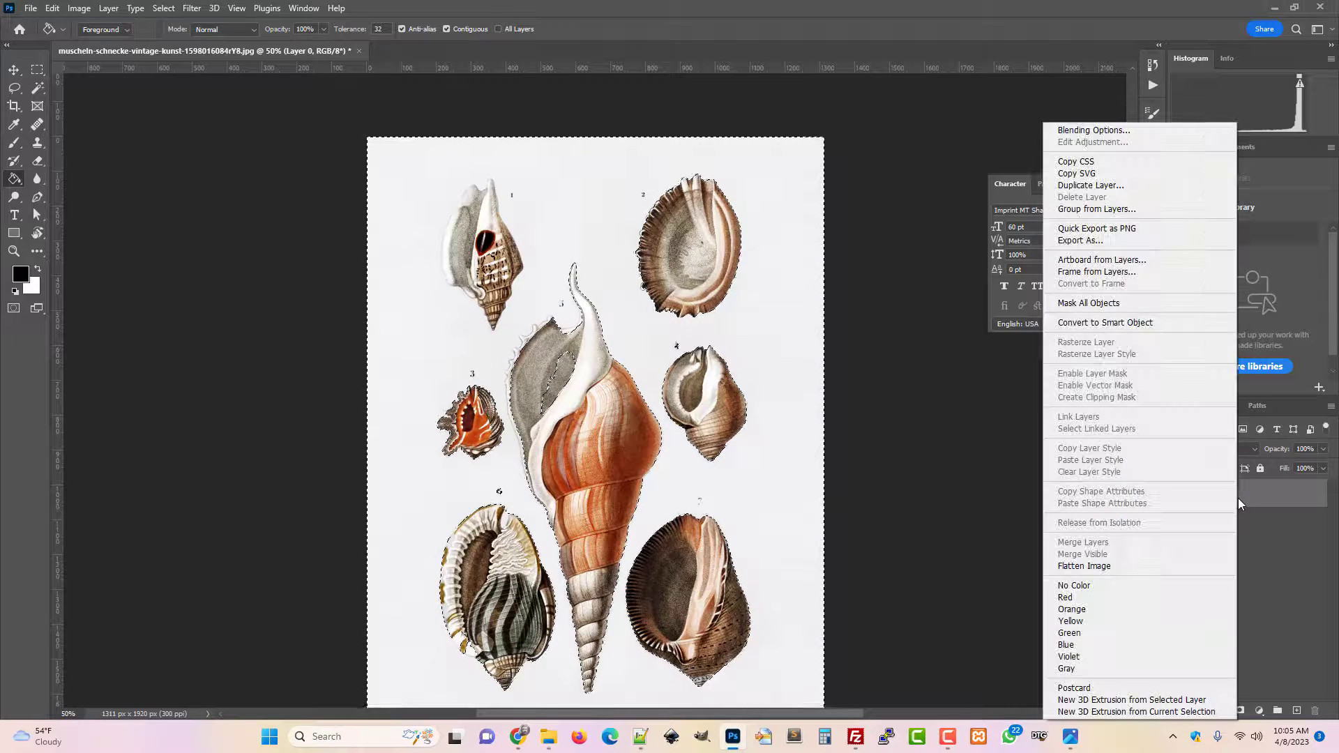
click(1105, 185)
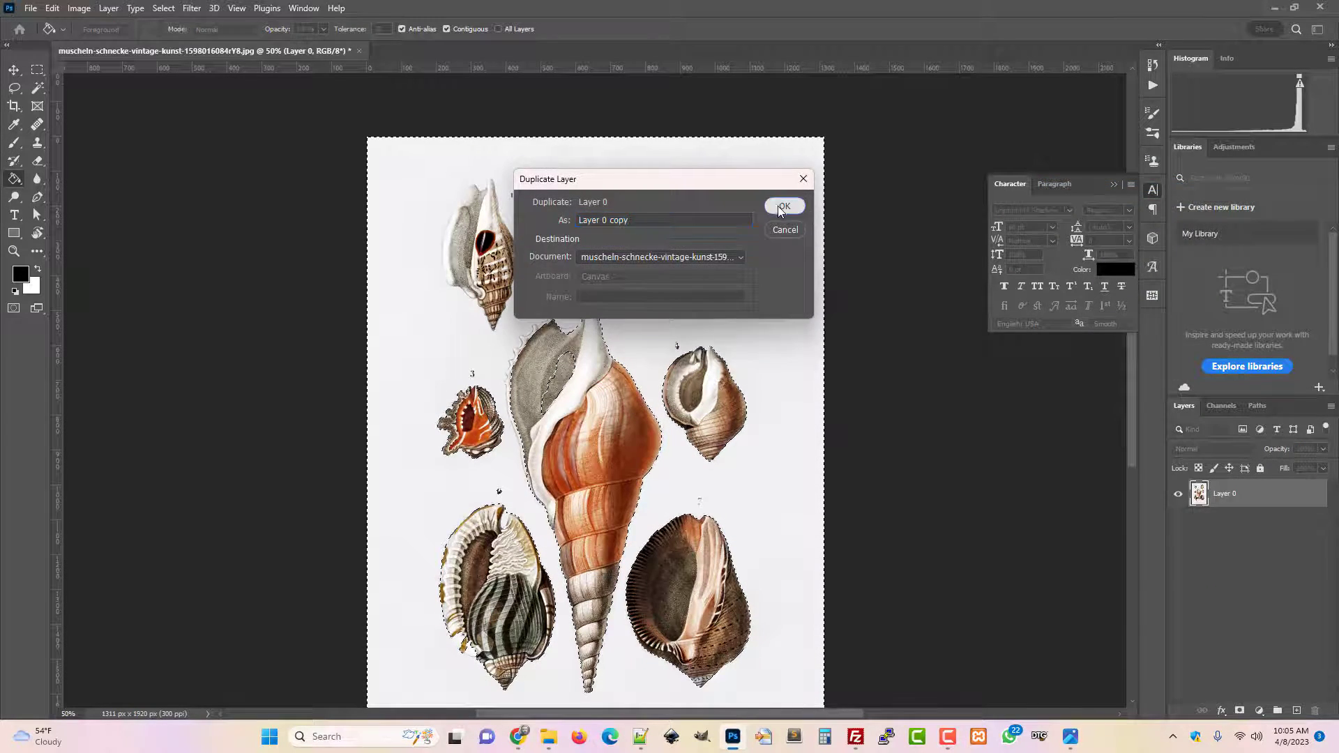
click(783, 203)
drag(1253, 496, 1259, 576)
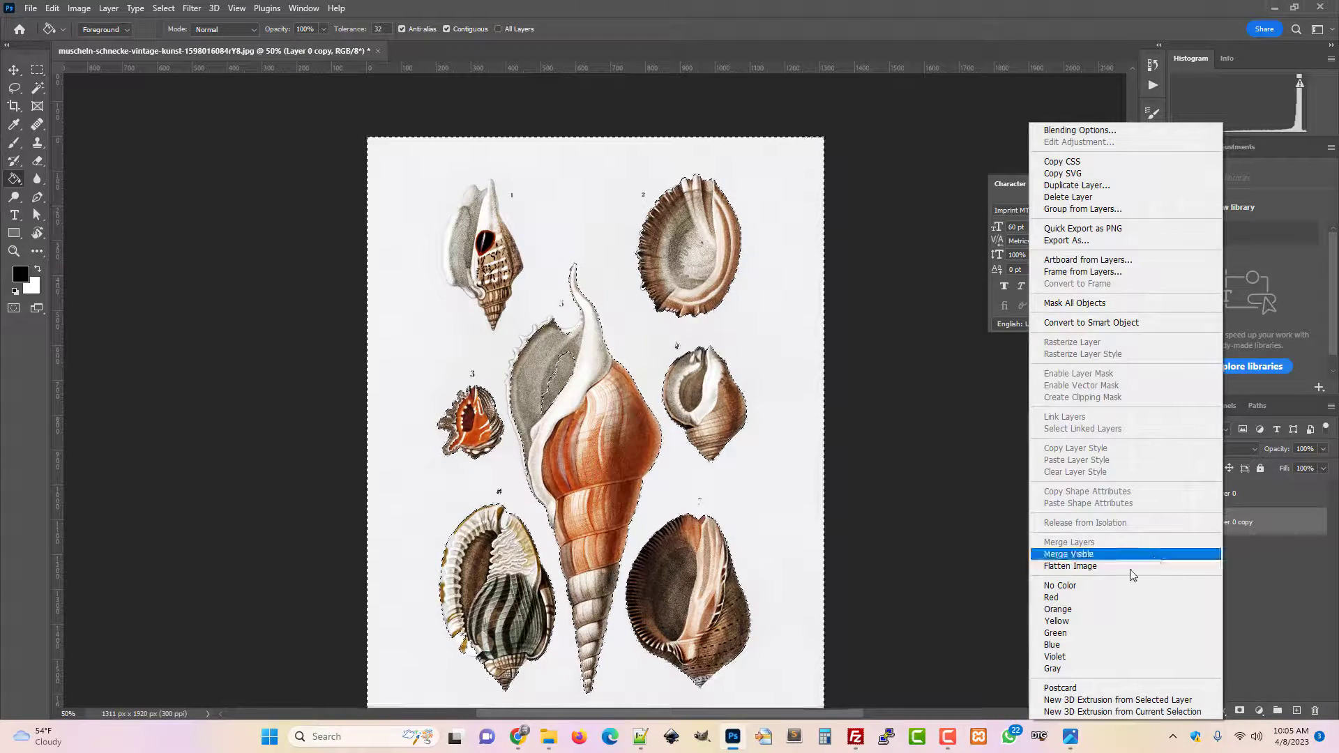
Convert Layer 0 copy to a smart object and hide it, keeping Layer 0 visible and active
click(1109, 322)
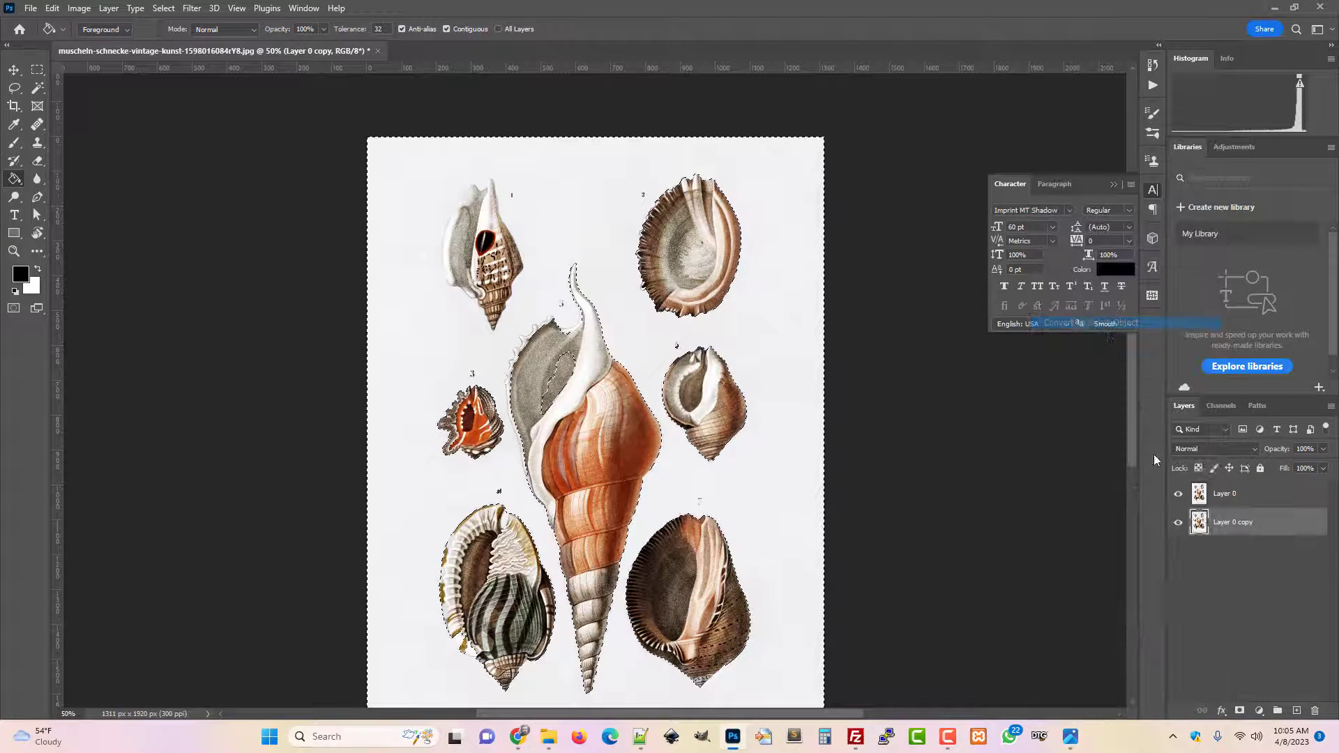
click(1179, 524)
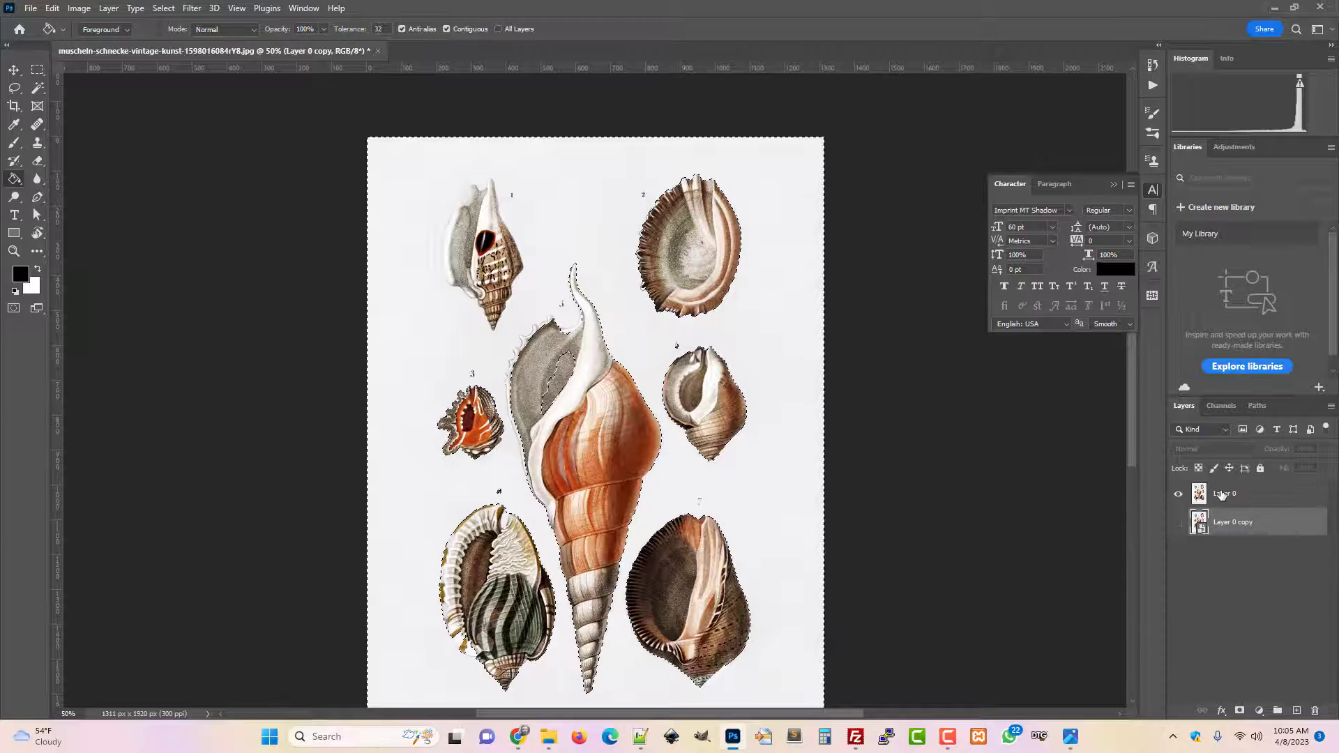
click(1179, 495)
click(1179, 495)
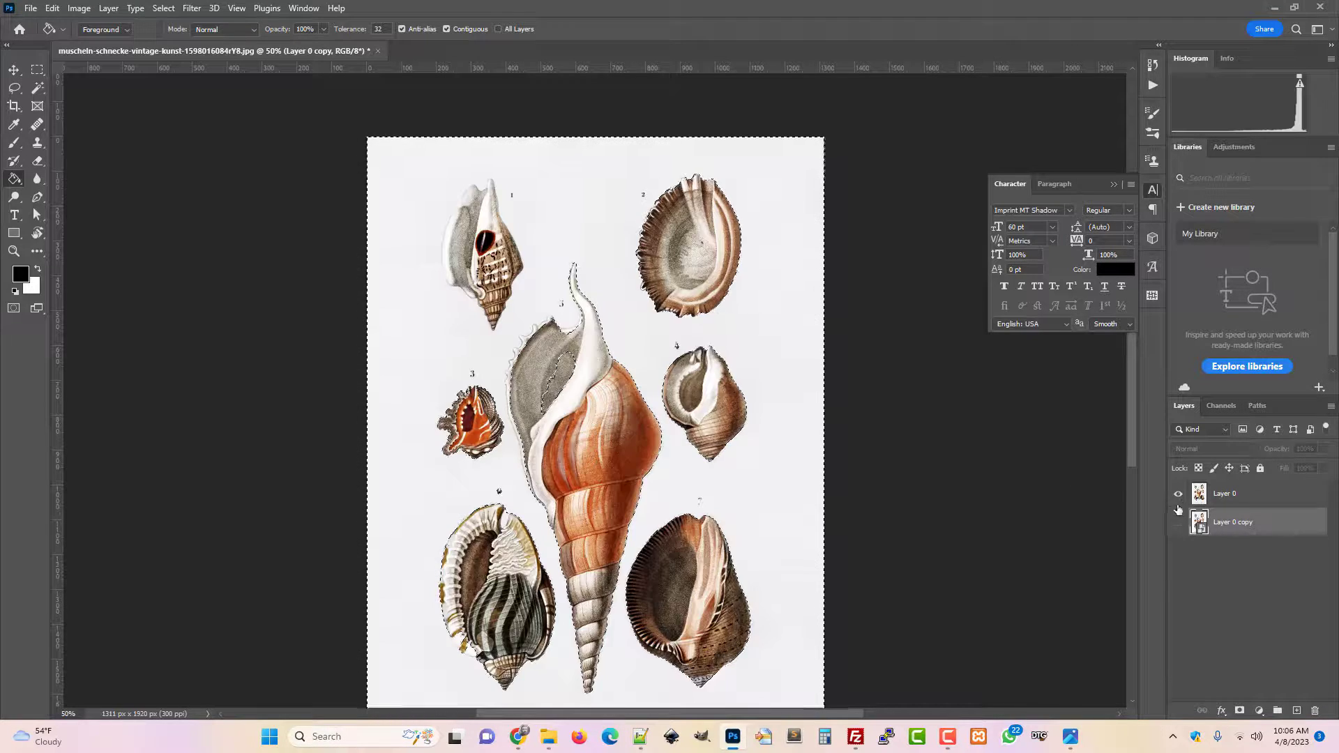
click(1179, 495)
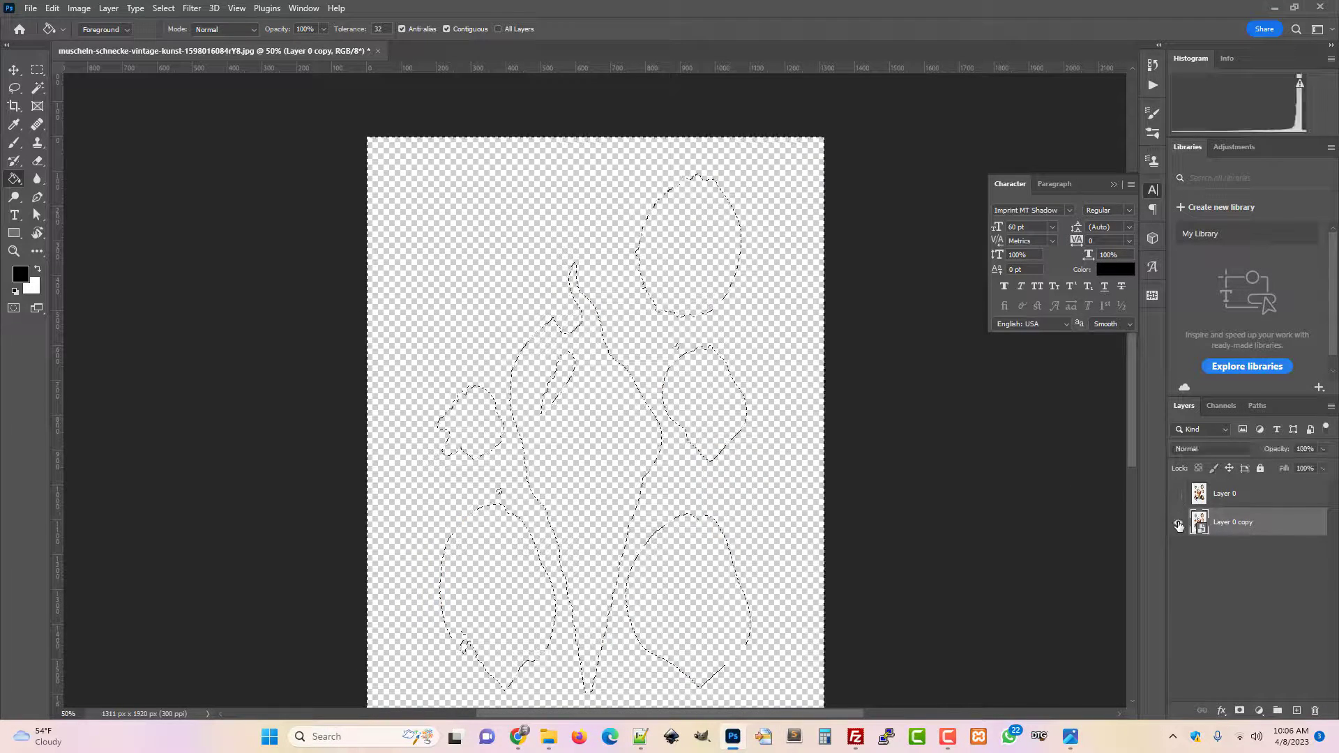
click(1178, 508)
click(1179, 506)
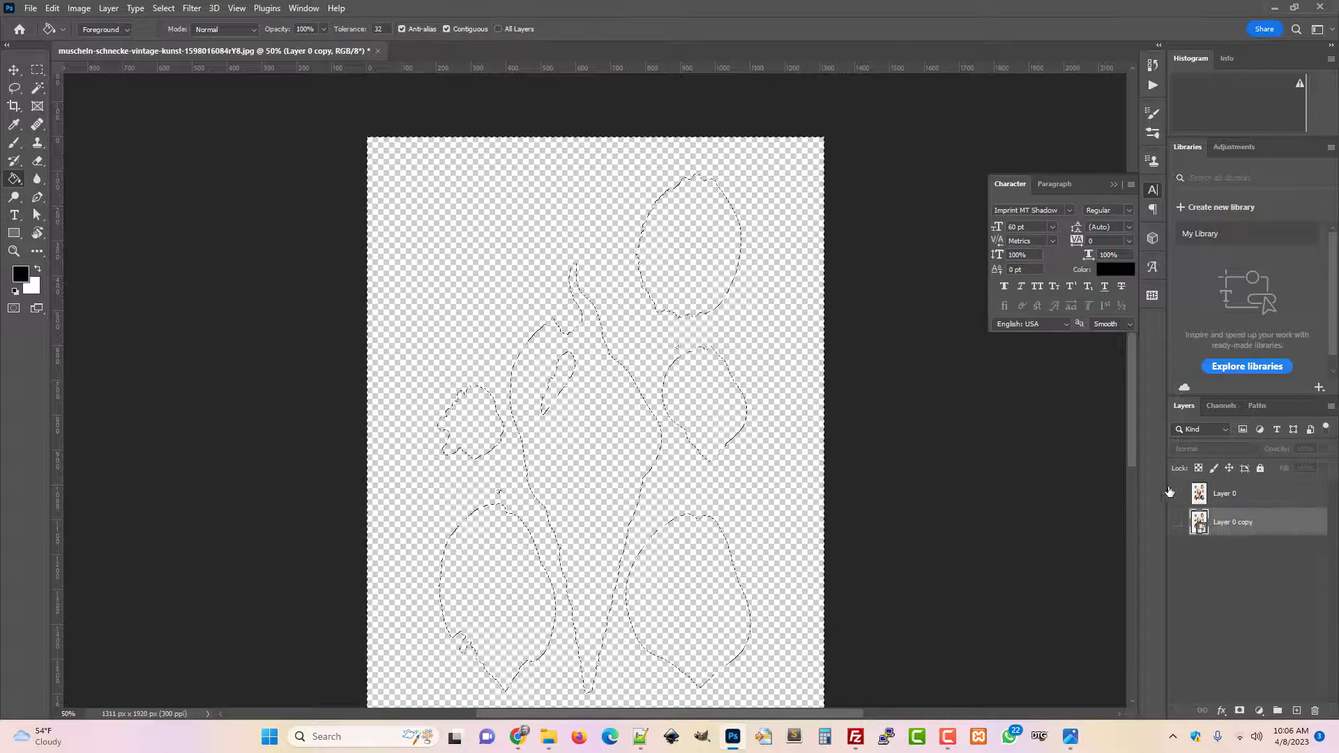
click(1179, 495)
click(1256, 497)
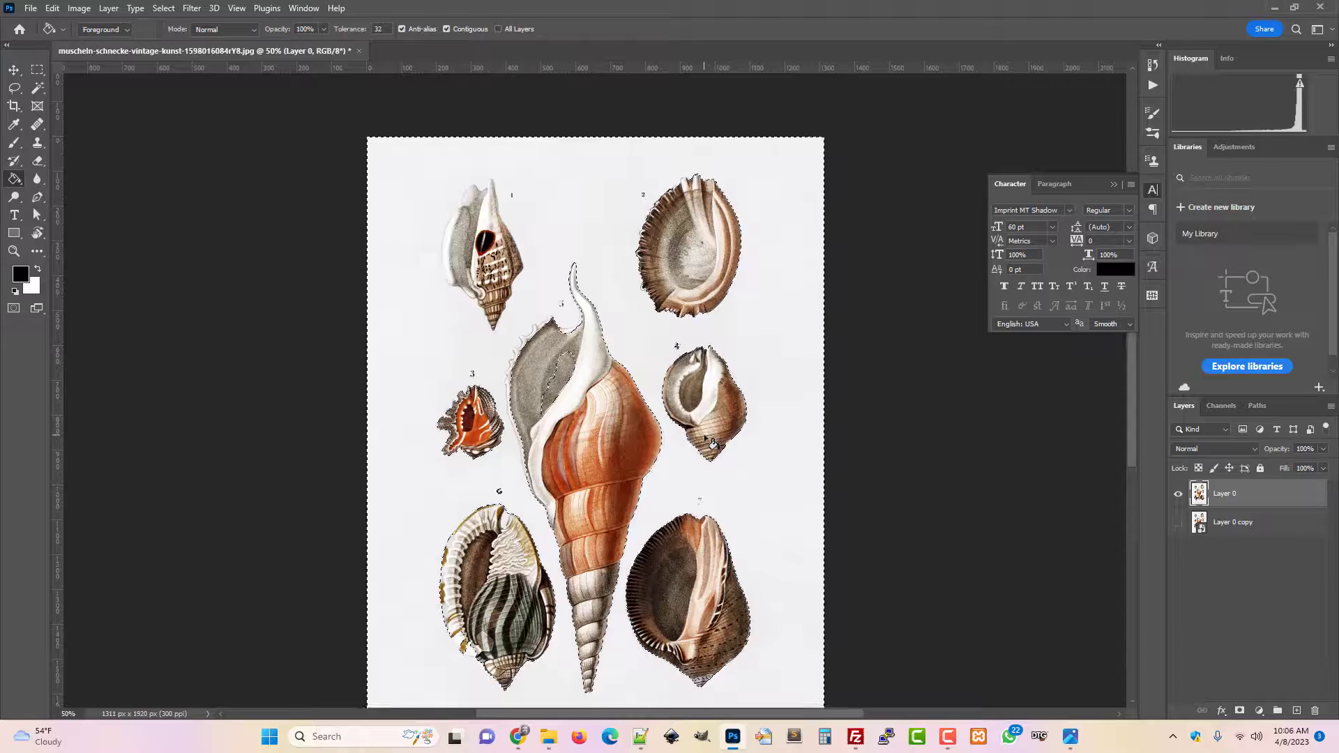
Remove the stray area inside the large central shell from the selection with the Lasso tool
key(ctrl+plus)
key(ctrl+plus)
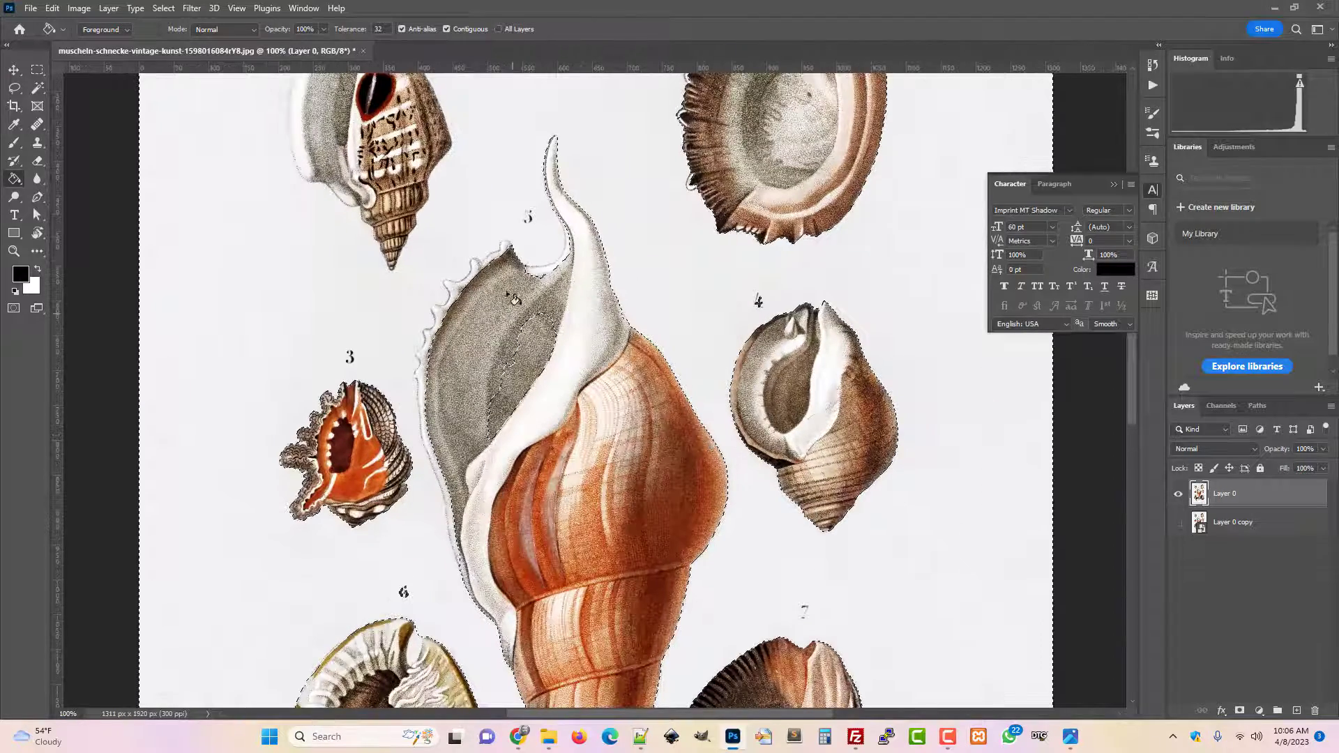
click(14, 88)
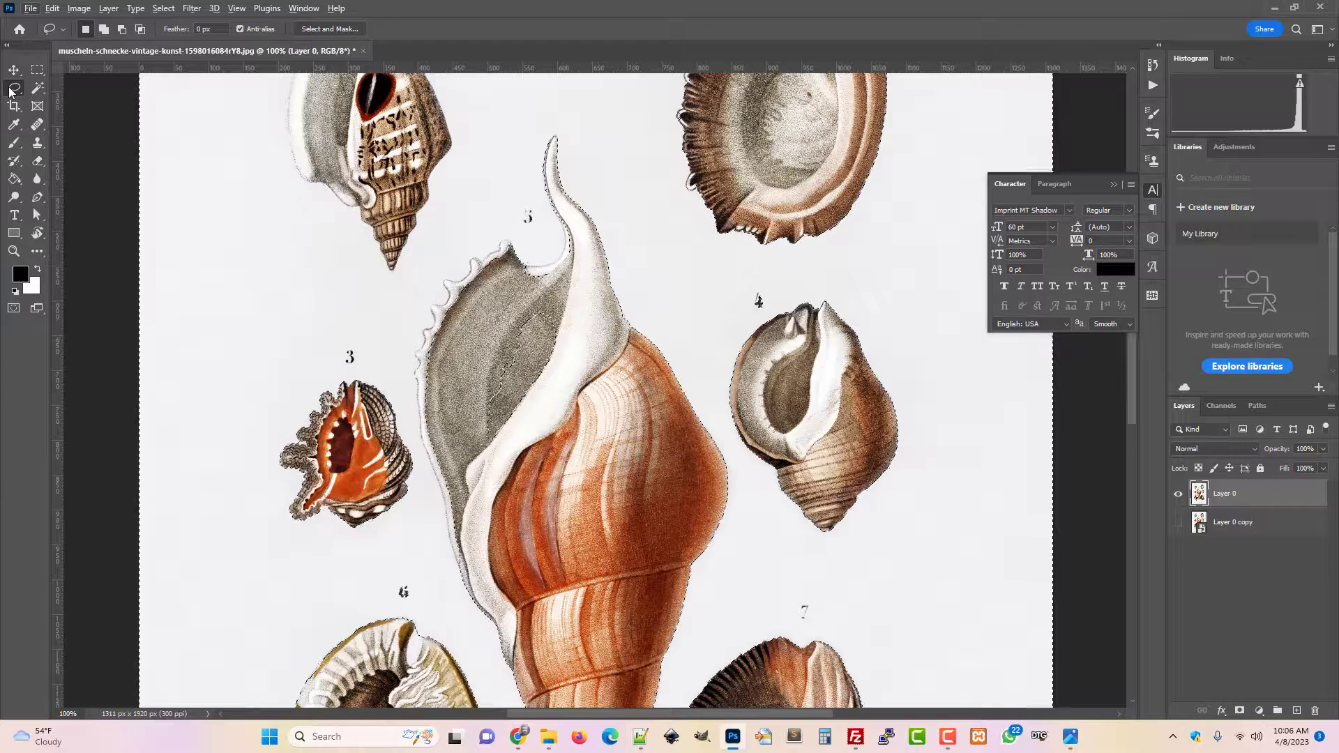
mouse_move(511, 305)
mouse_down()
mouse_move(476, 338)
mouse_move(451, 427)
mouse_move(532, 475)
mouse_move(582, 385)
mouse_move(545, 307)
mouse_move(523, 303)
mouse_up()
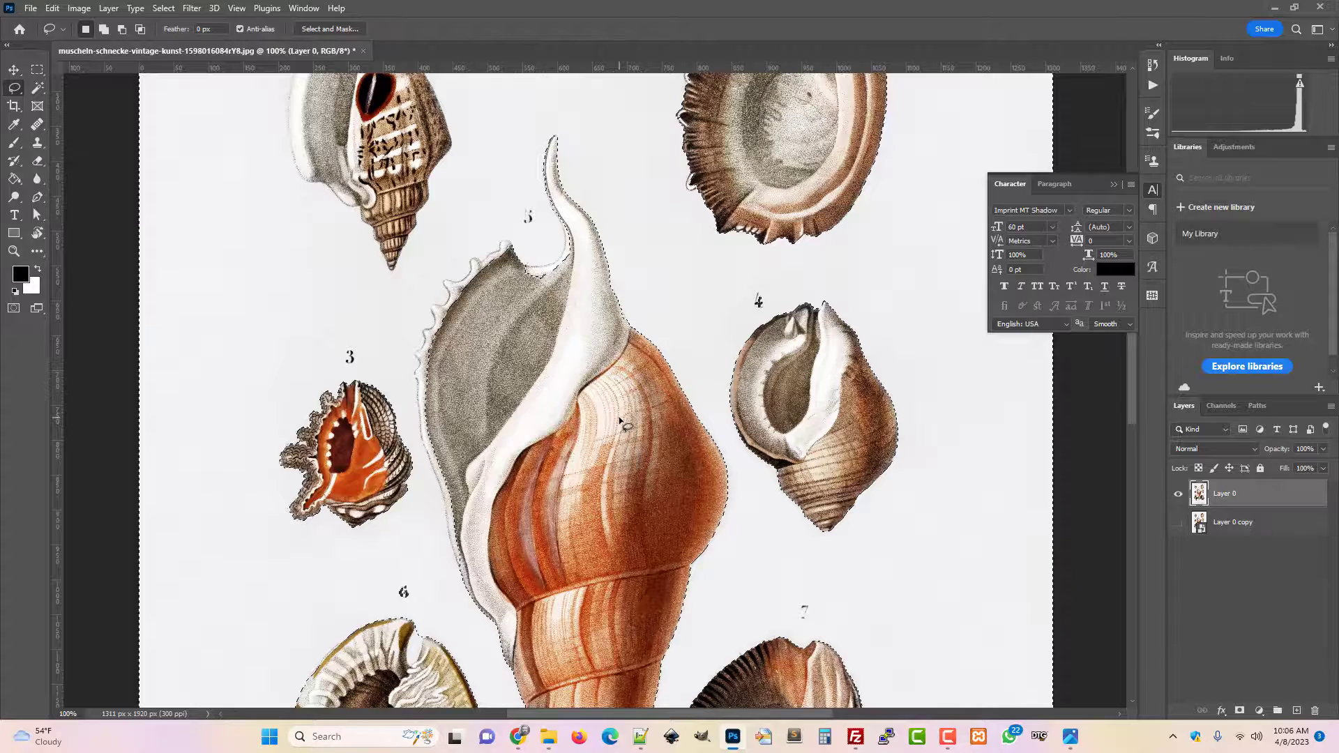
Replace the selection with a Magic Wand selection of the paper background around the shells, and delete it from Layer 0
click(38, 87)
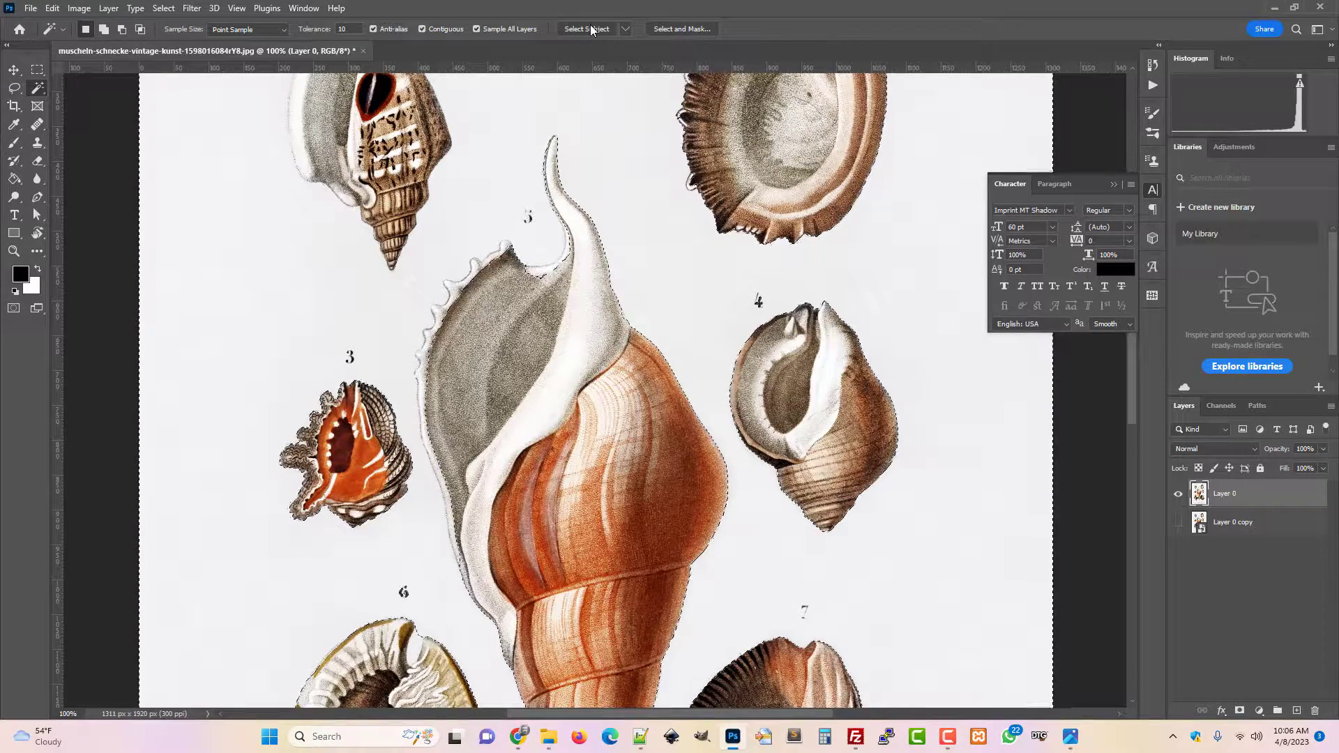
click(625, 28)
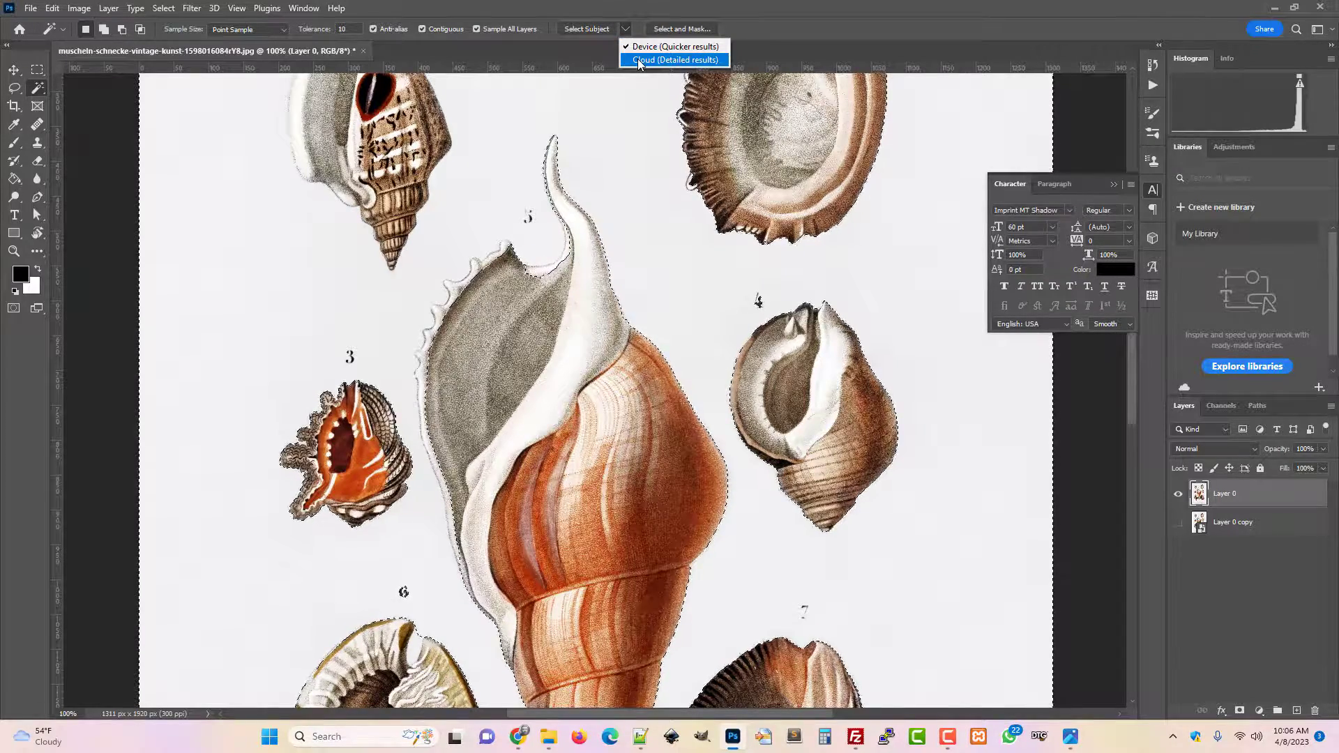
click(572, 33)
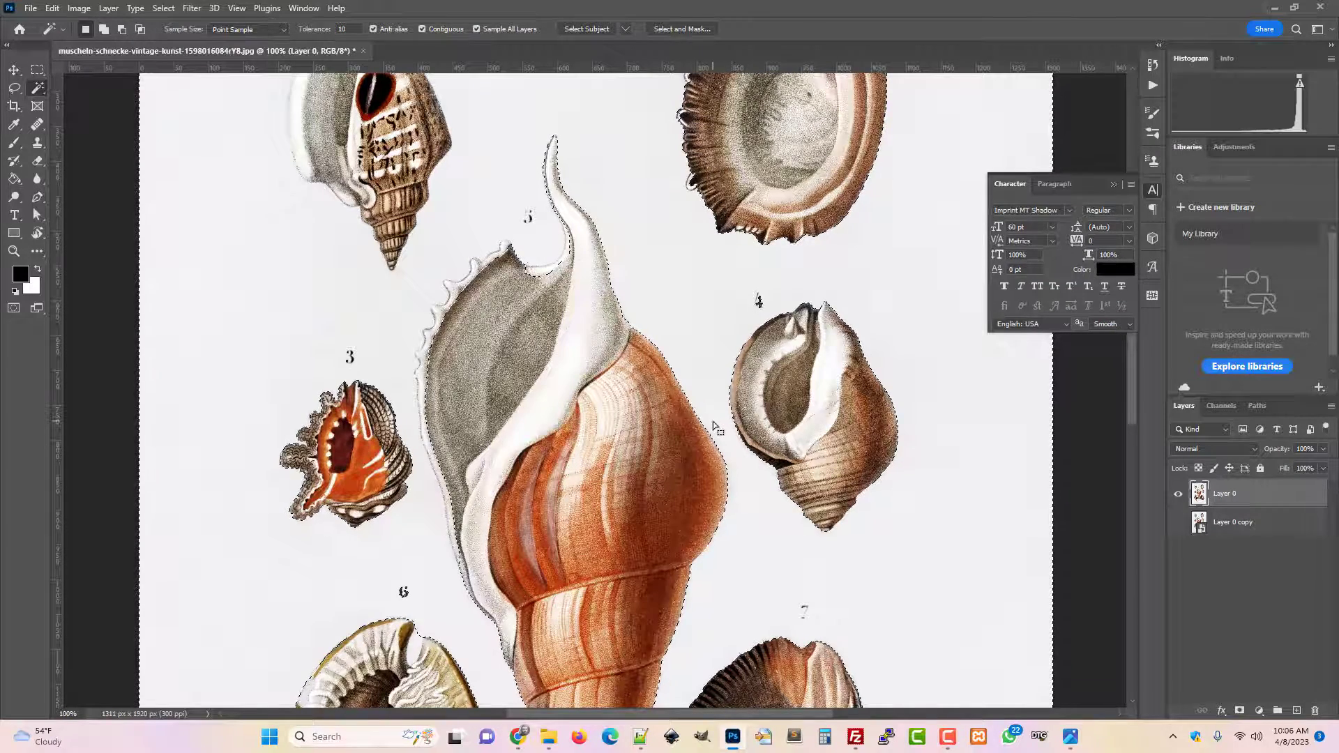
key(ctrl+d)
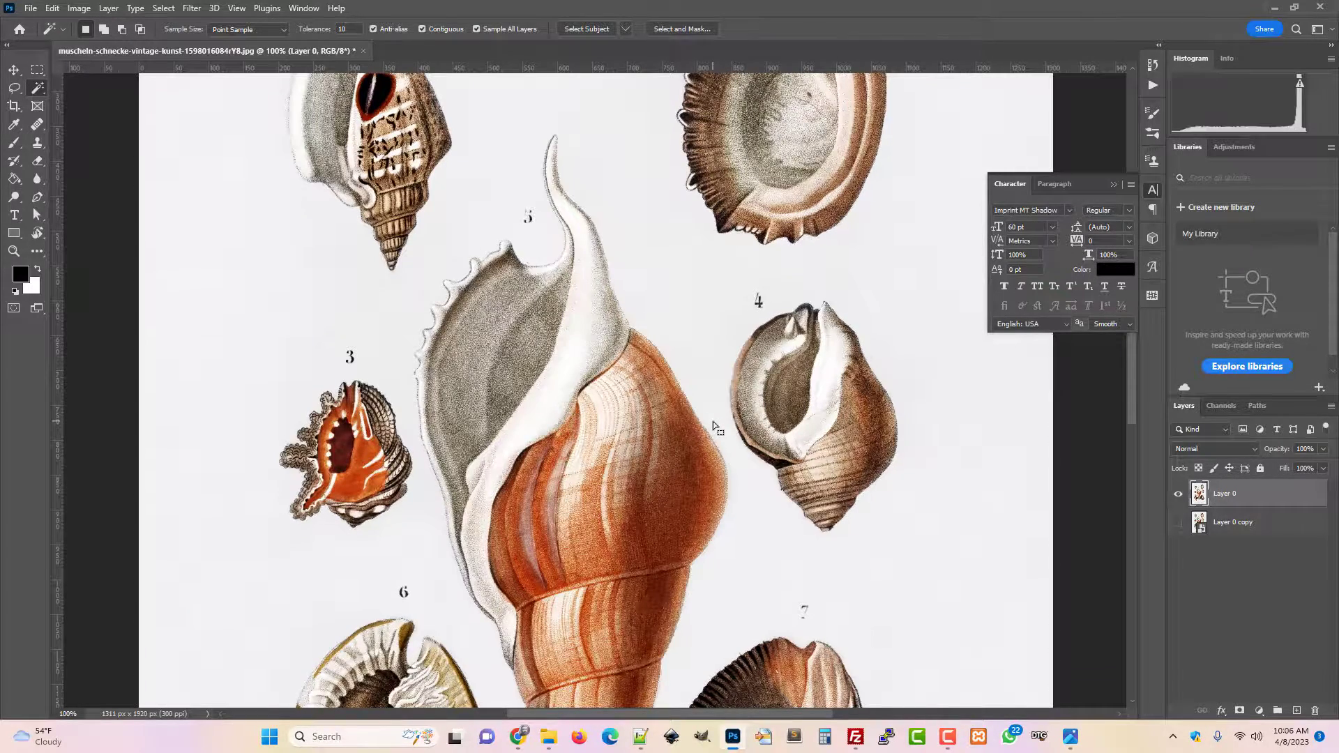
click(664, 323)
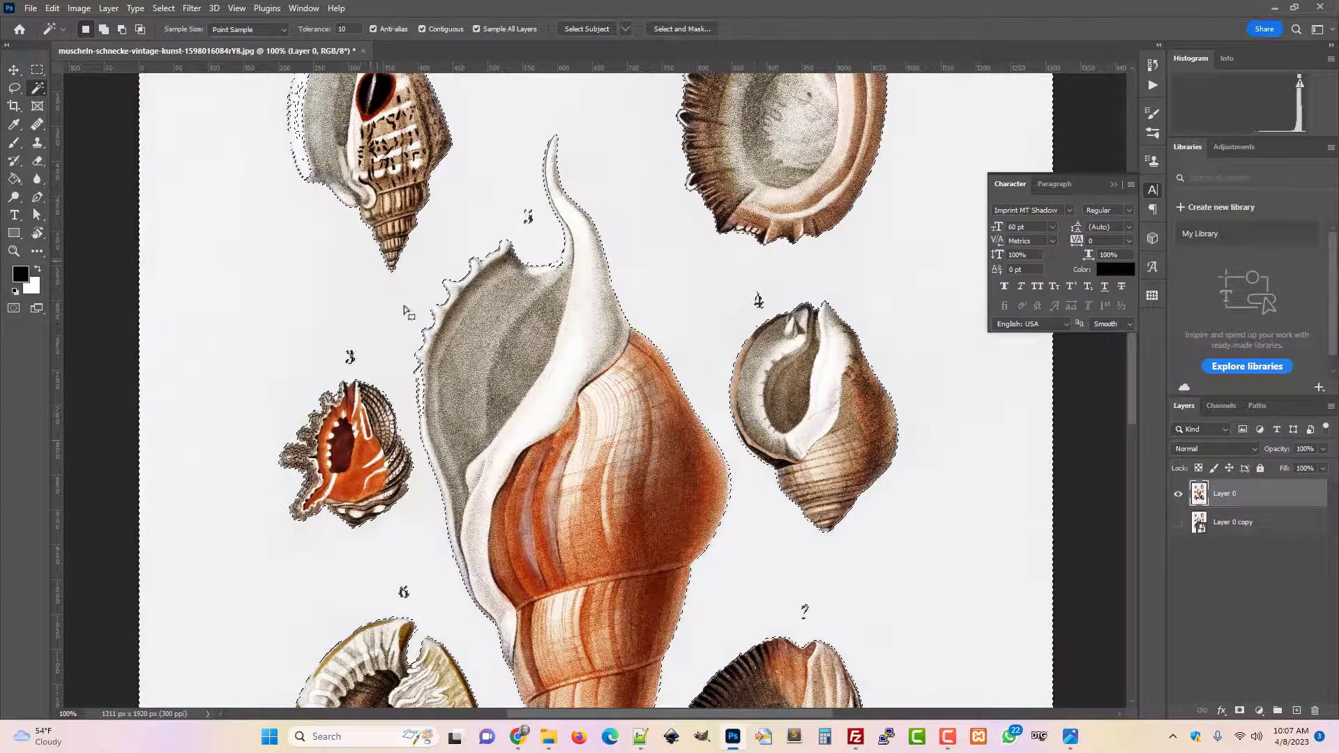
scroll(394, 525, down, 5)
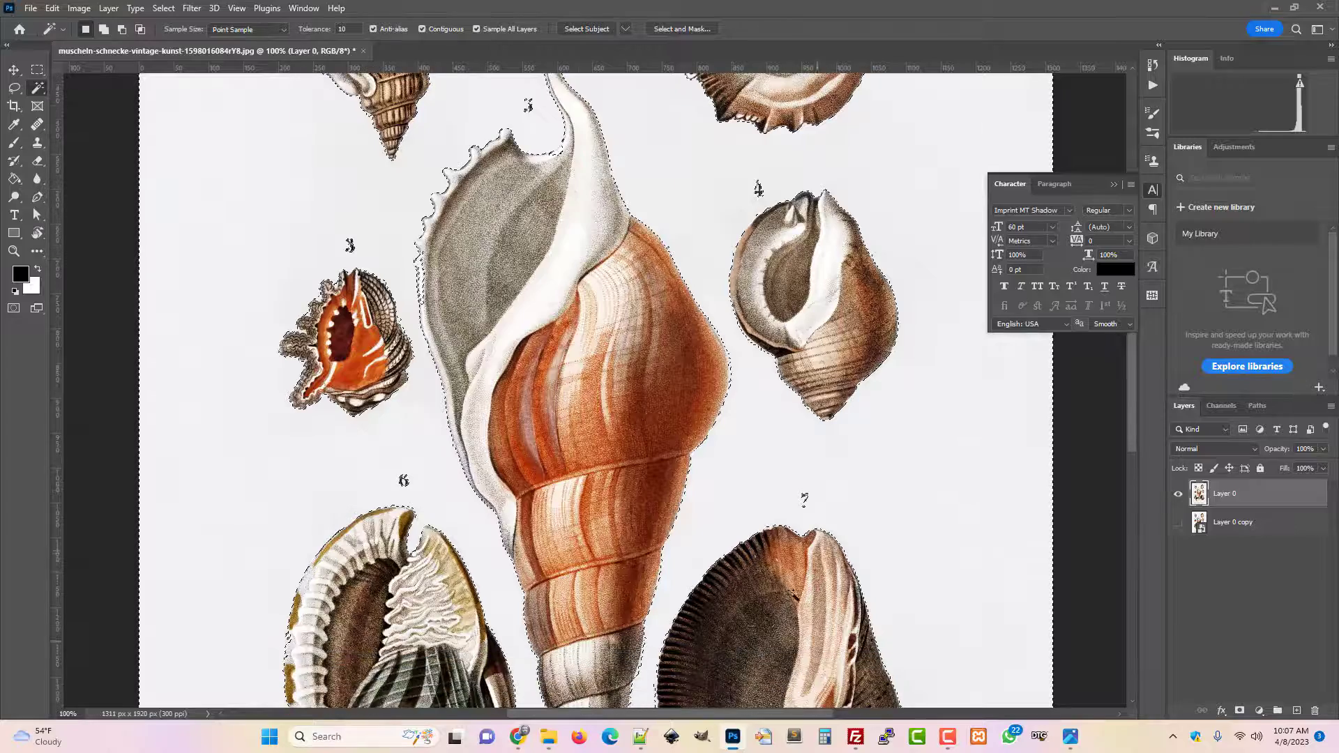
scroll(643, 551, down, 10)
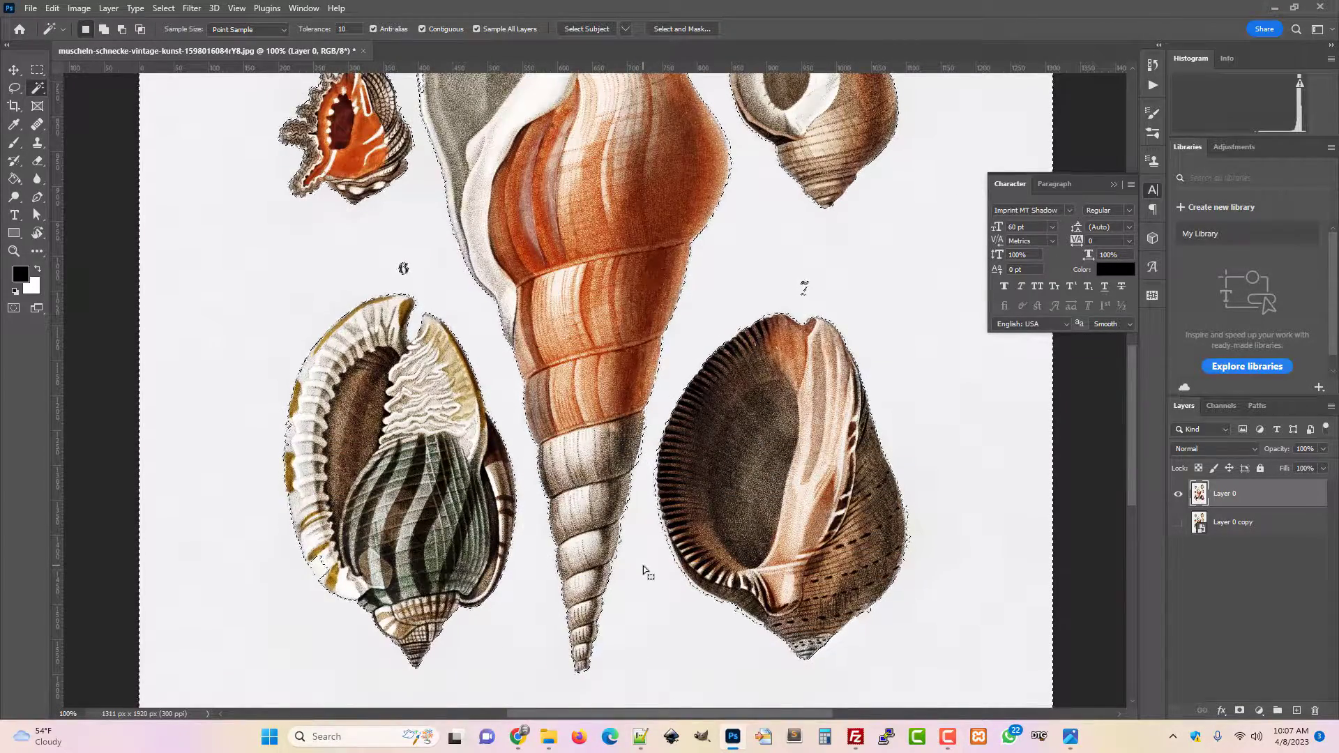
scroll(643, 565, up, 12)
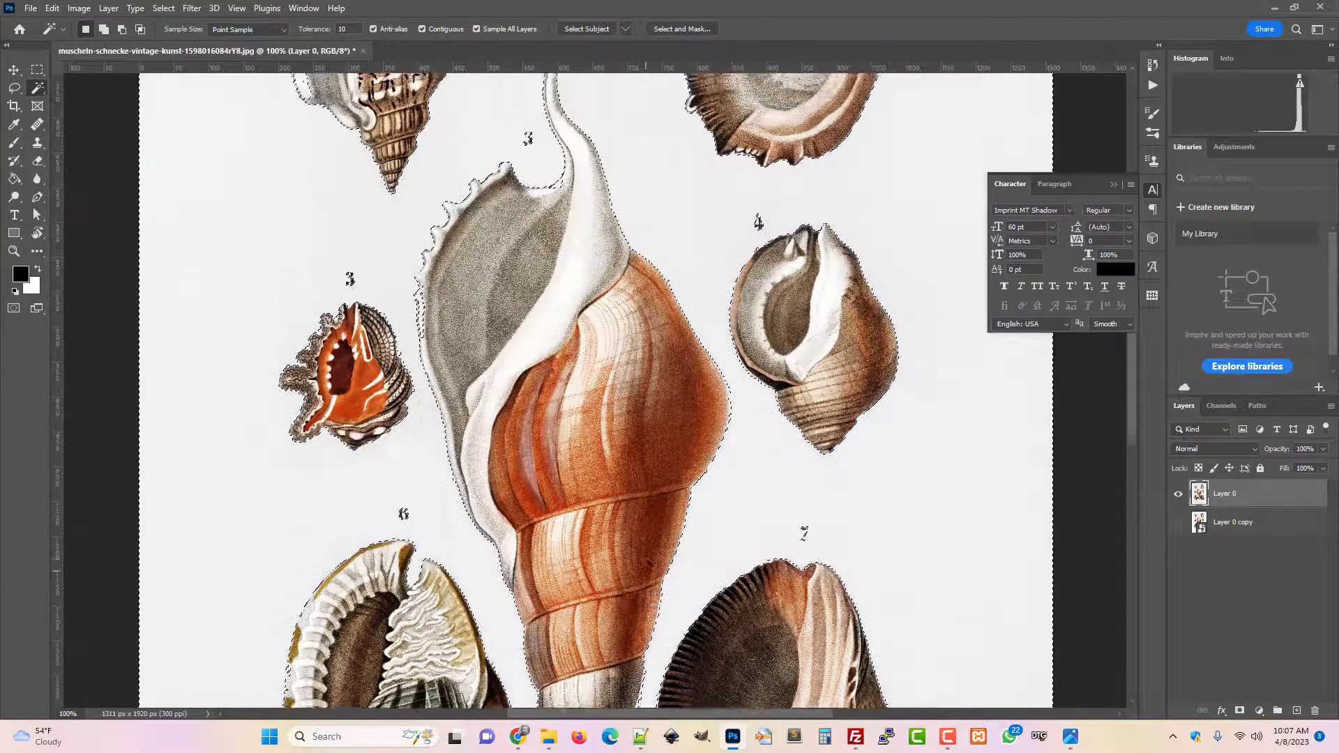
scroll(643, 561, up, 11)
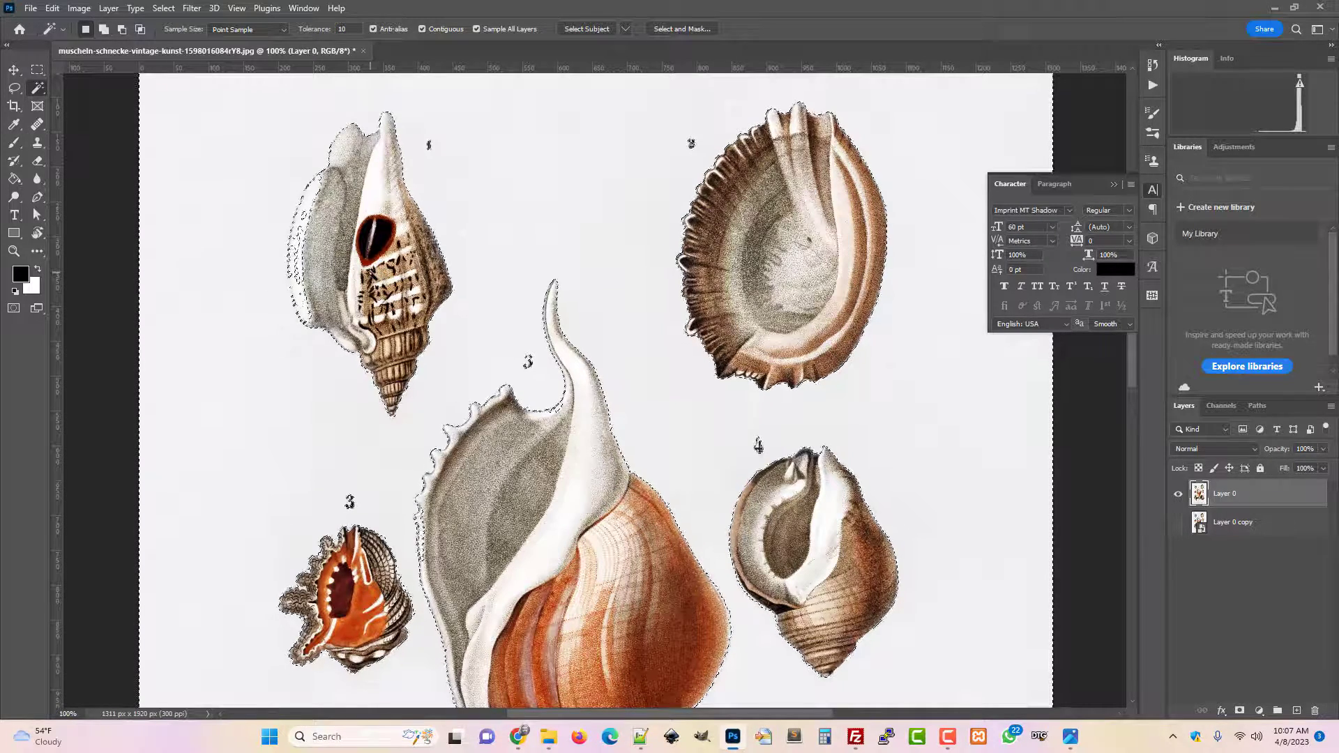
key(Delete)
scroll(609, 418, down, 10)
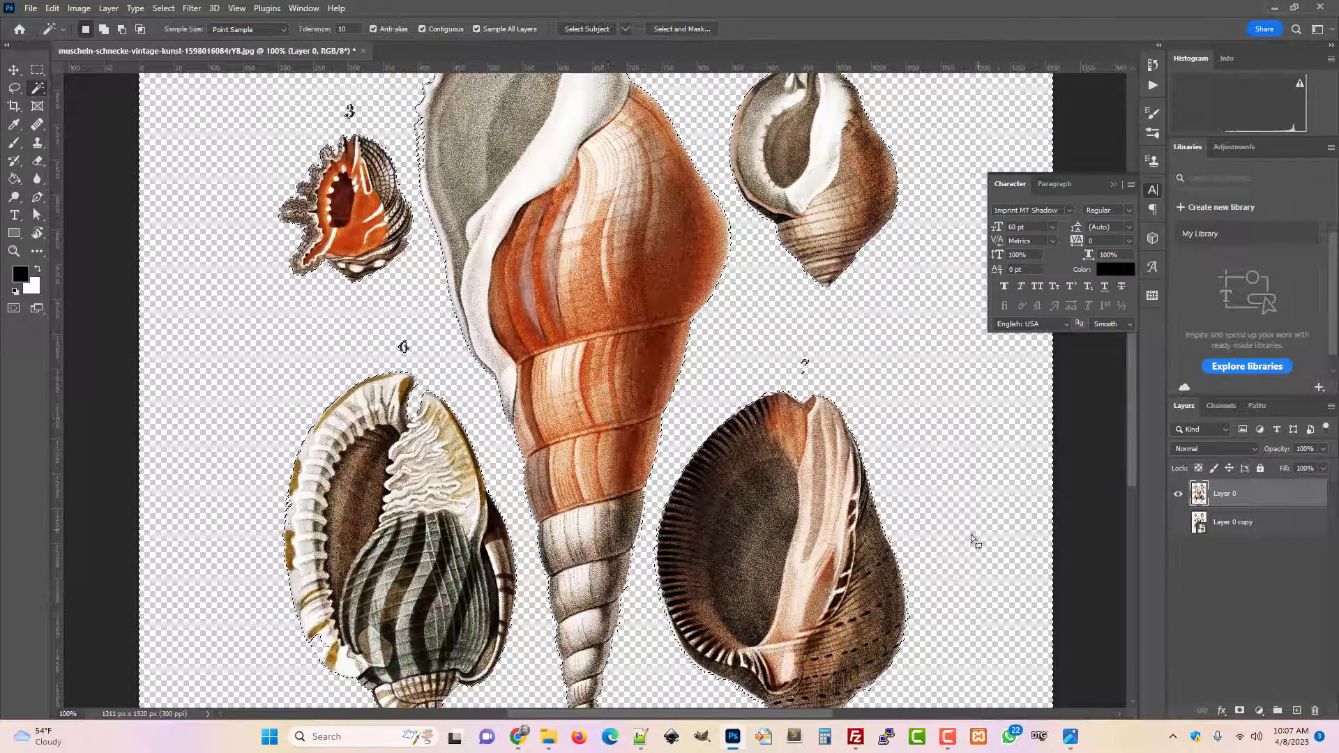
scroll(593, 390, down, 2)
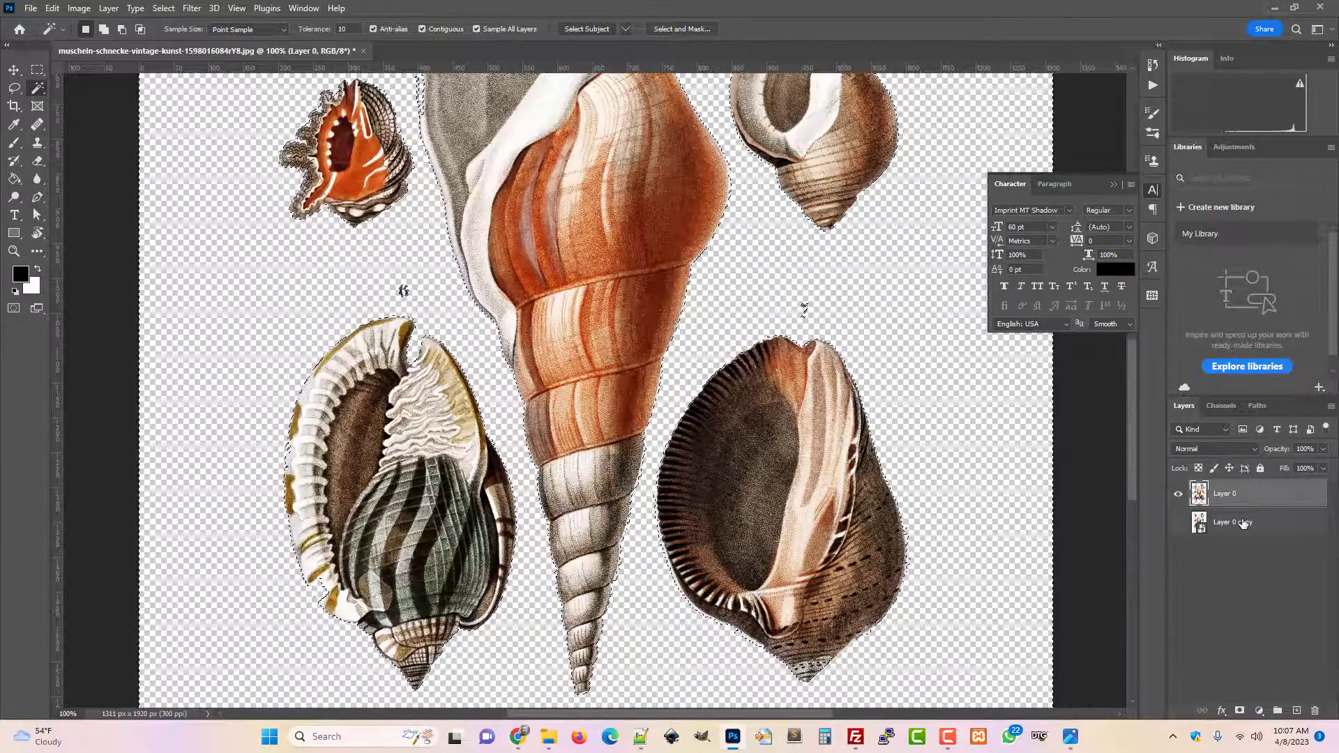
Add a new layer beneath Layer 0, fill the selected background with black, and deselect
click(1200, 524)
key(shift+ctrl+n)
key(Return)
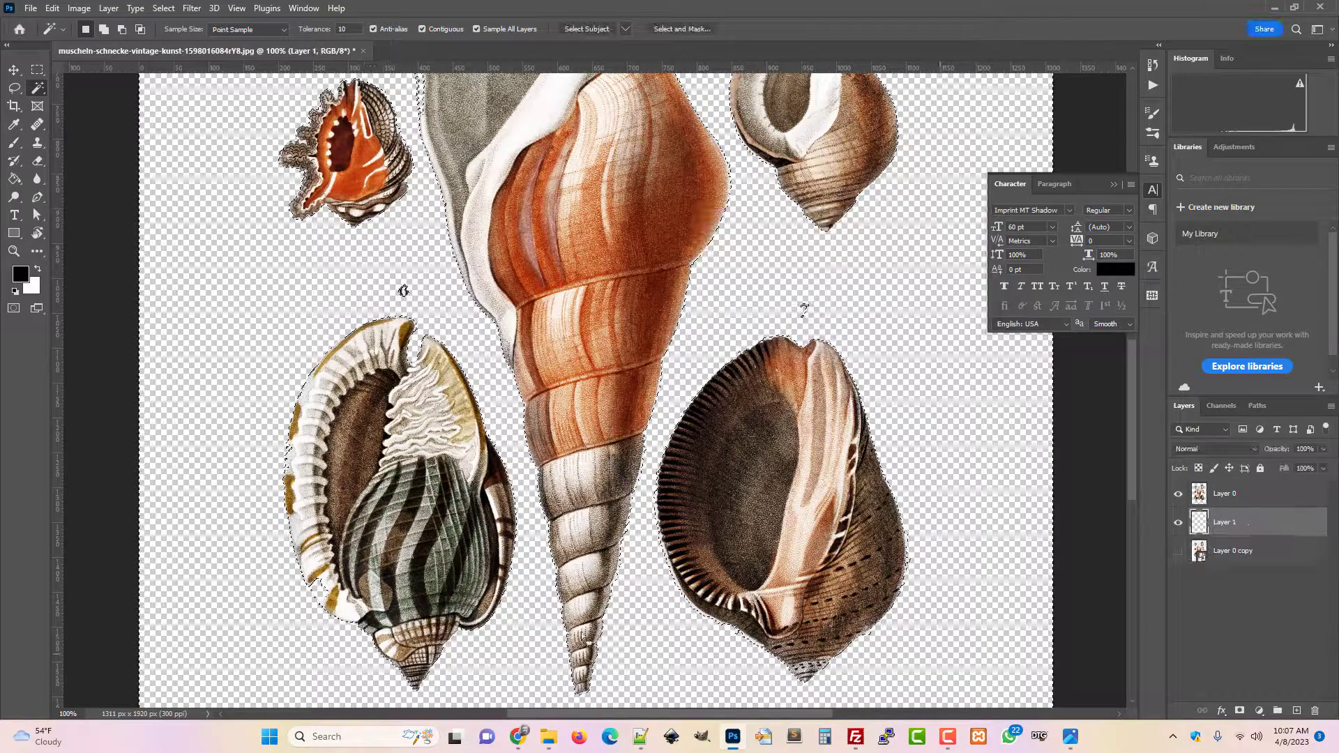
key(g)
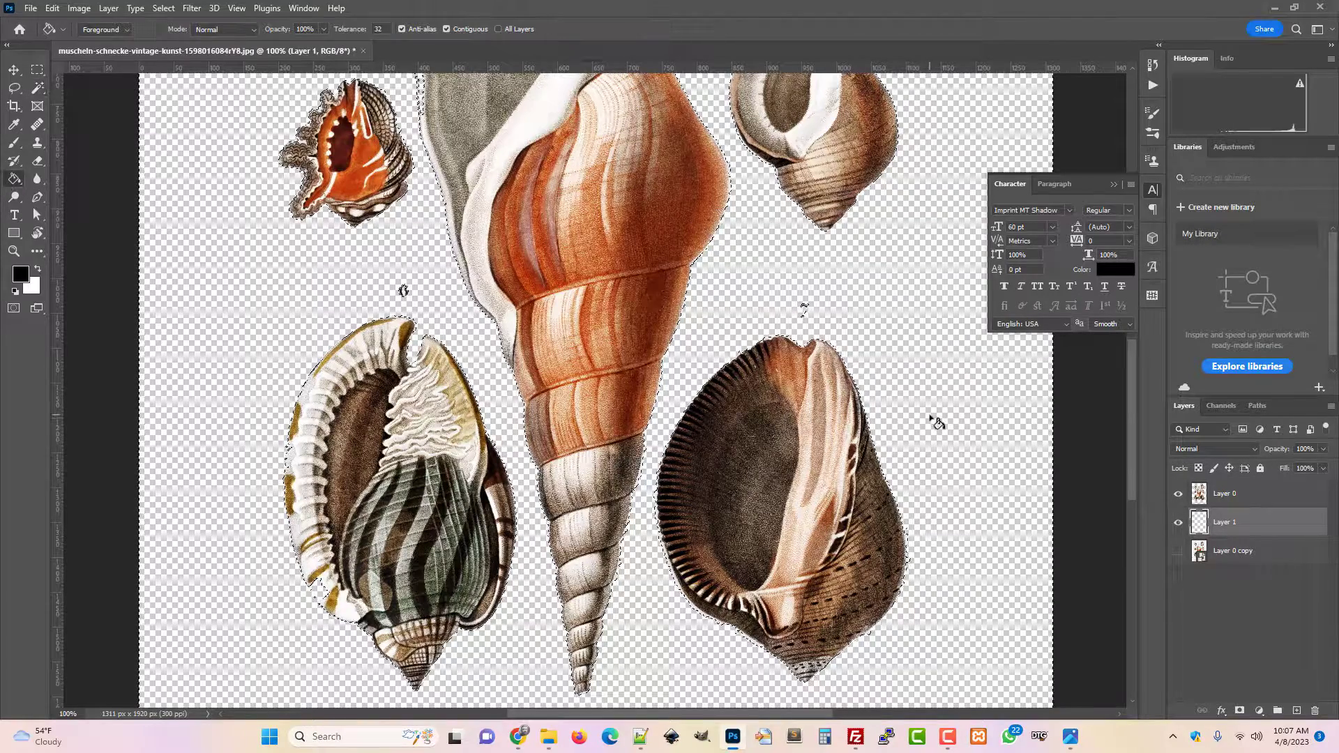
click(883, 481)
key(ctrl+d)
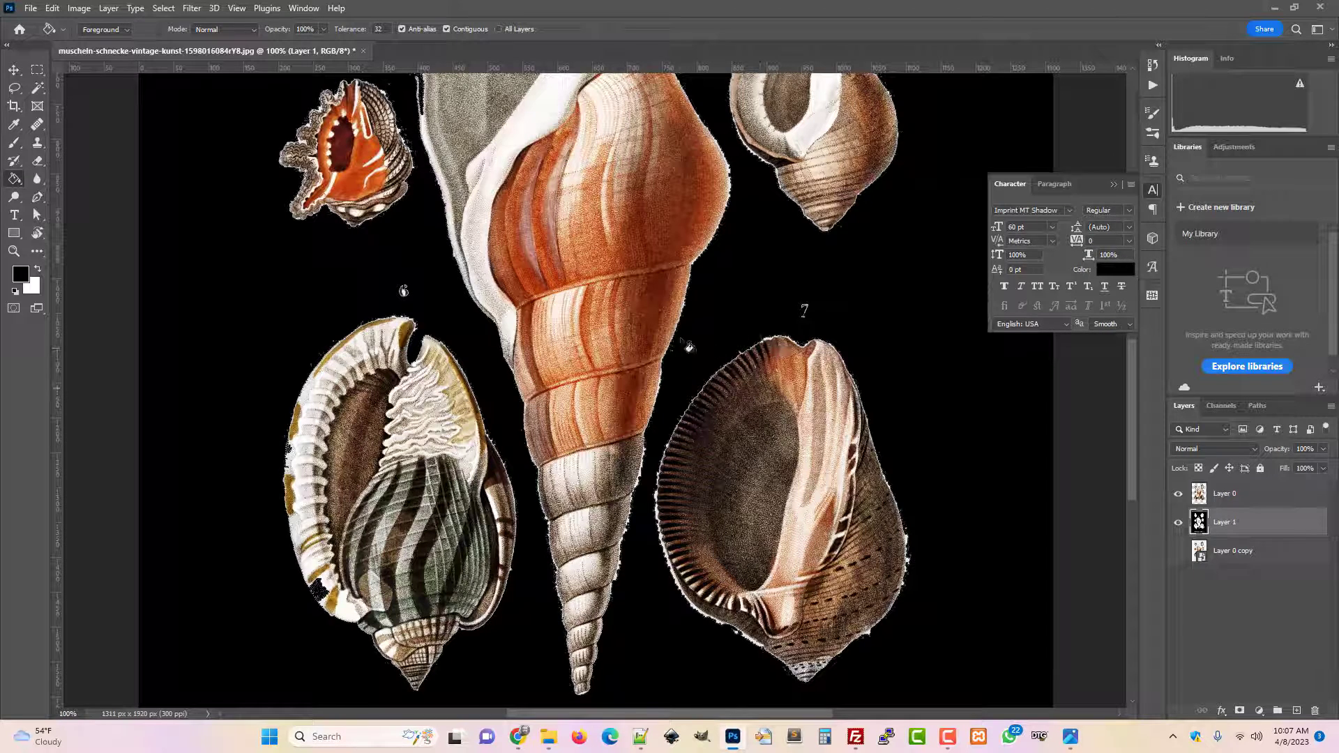
Examine the cut-out edges of the shells and their numbers up close against the black background
scroll(655, 502, up, 2)
scroll(655, 502, up, 2)
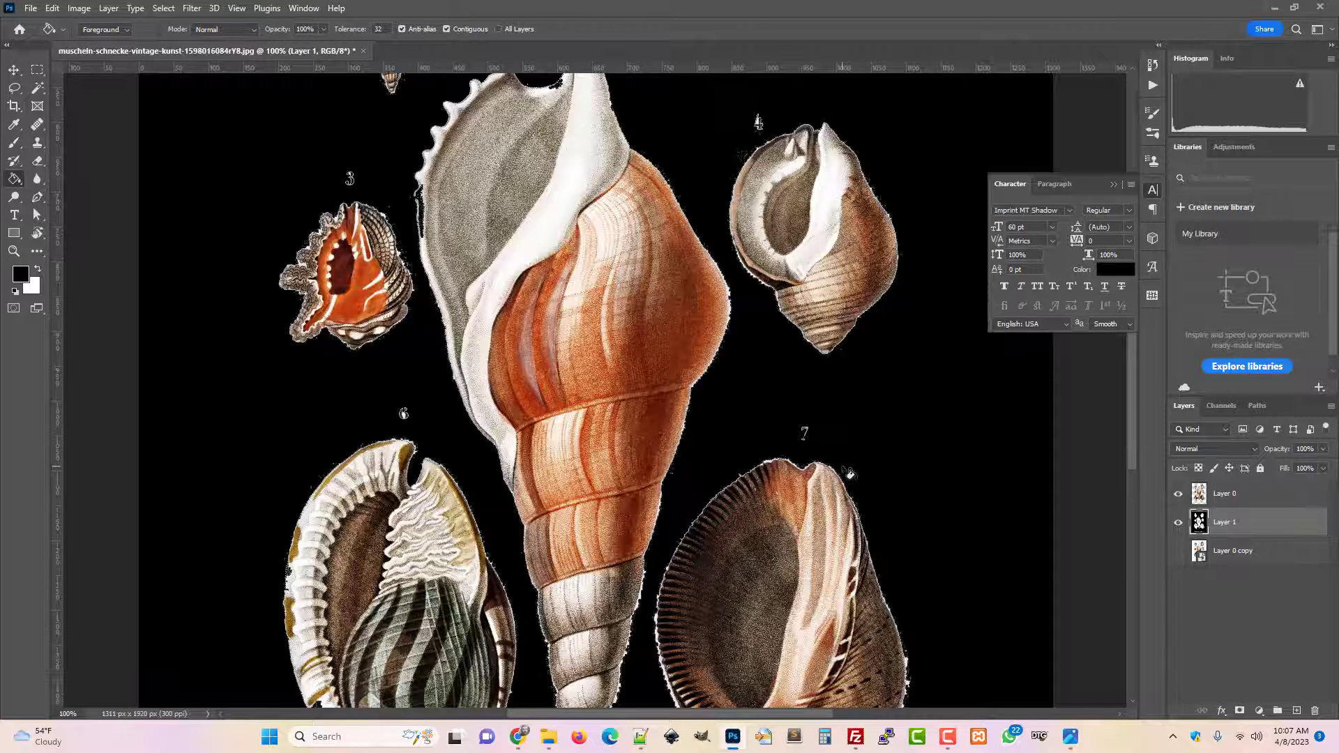
scroll(849, 474, up, 3)
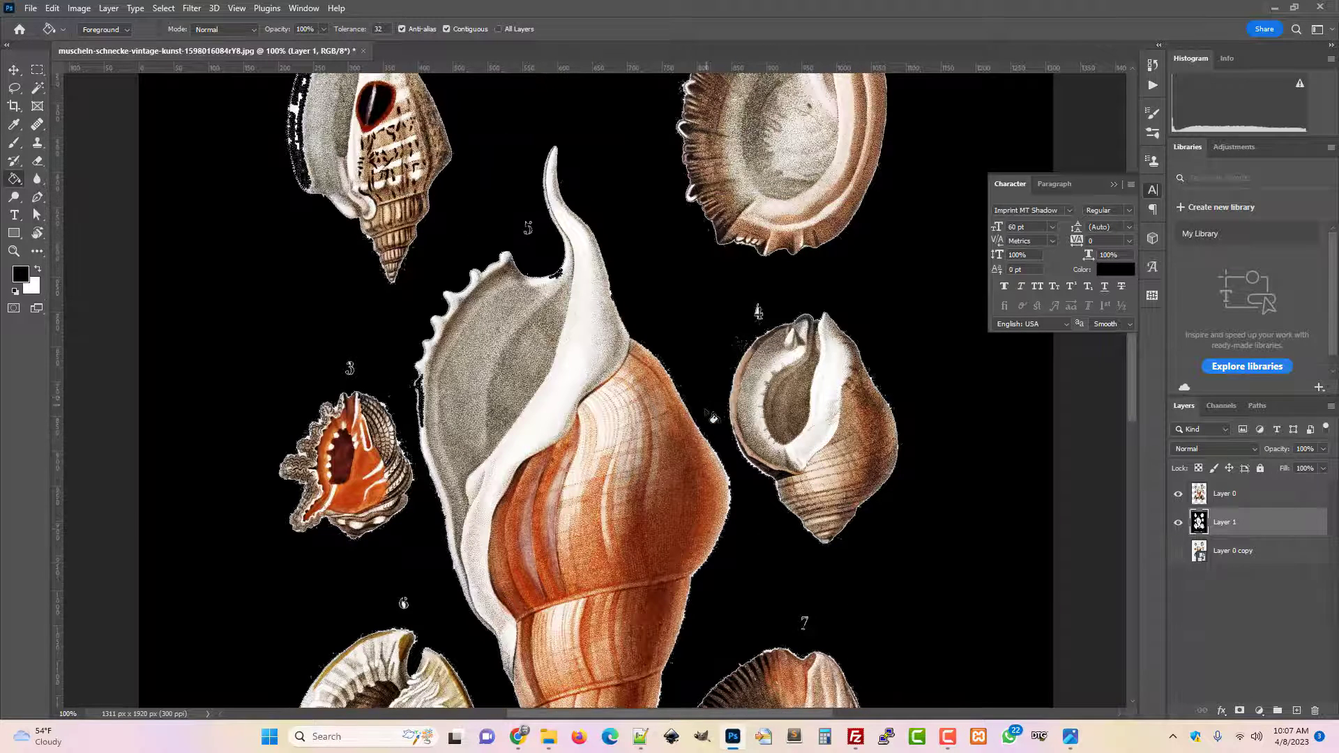
scroll(712, 417, up, 3)
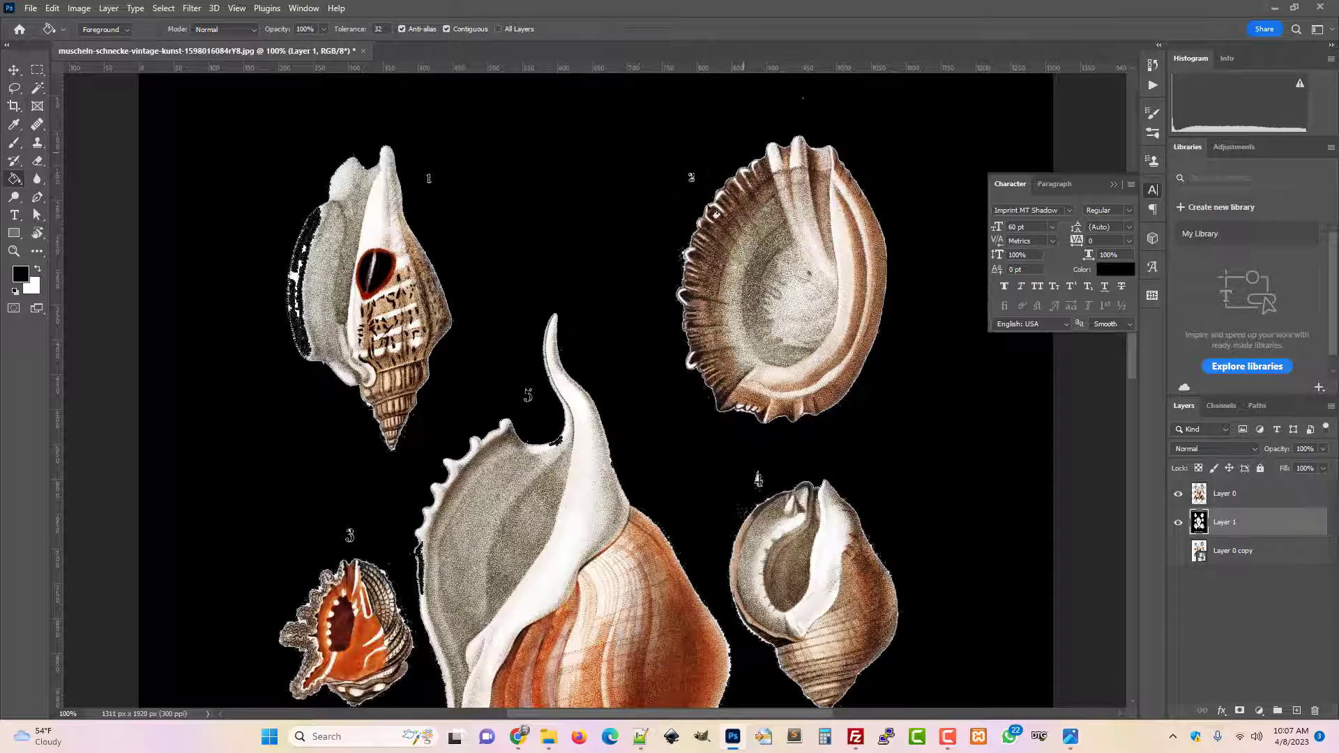
key(ctrl+plus)
key(ctrl+plus)
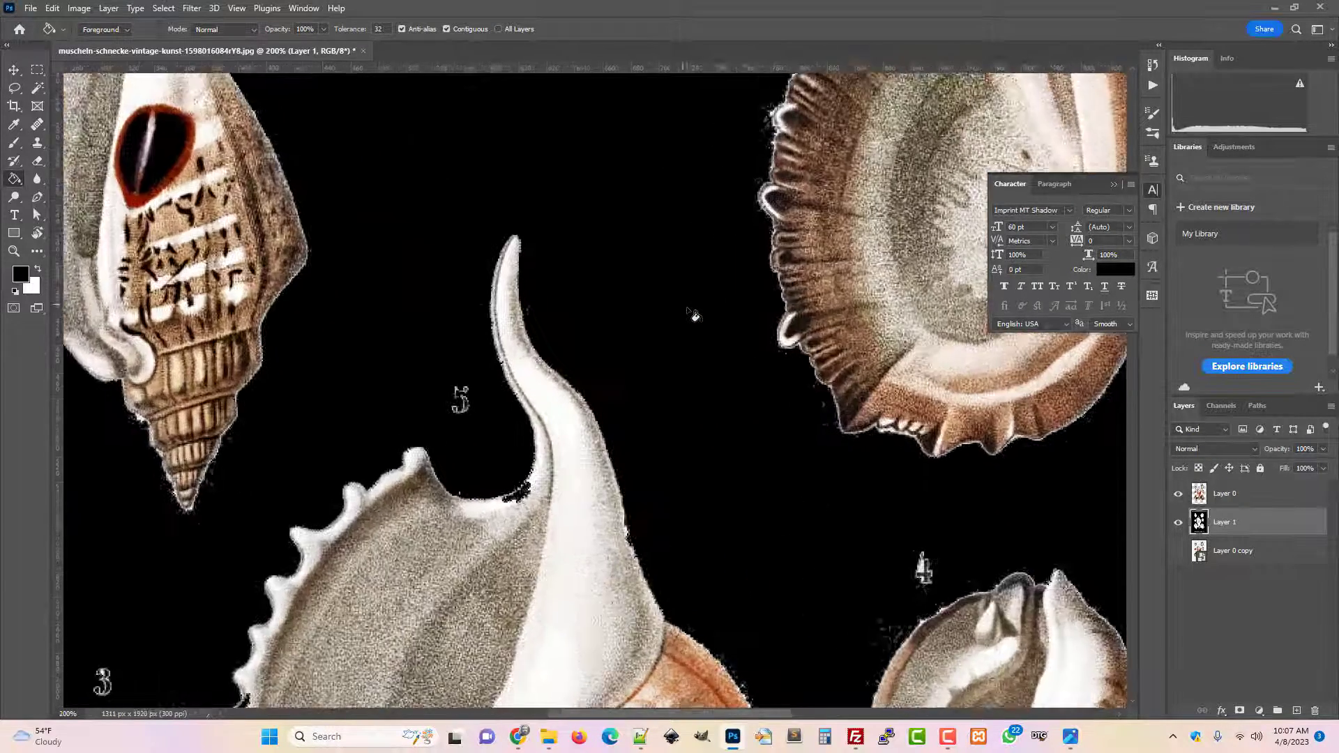
scroll(968, 136, up, 1)
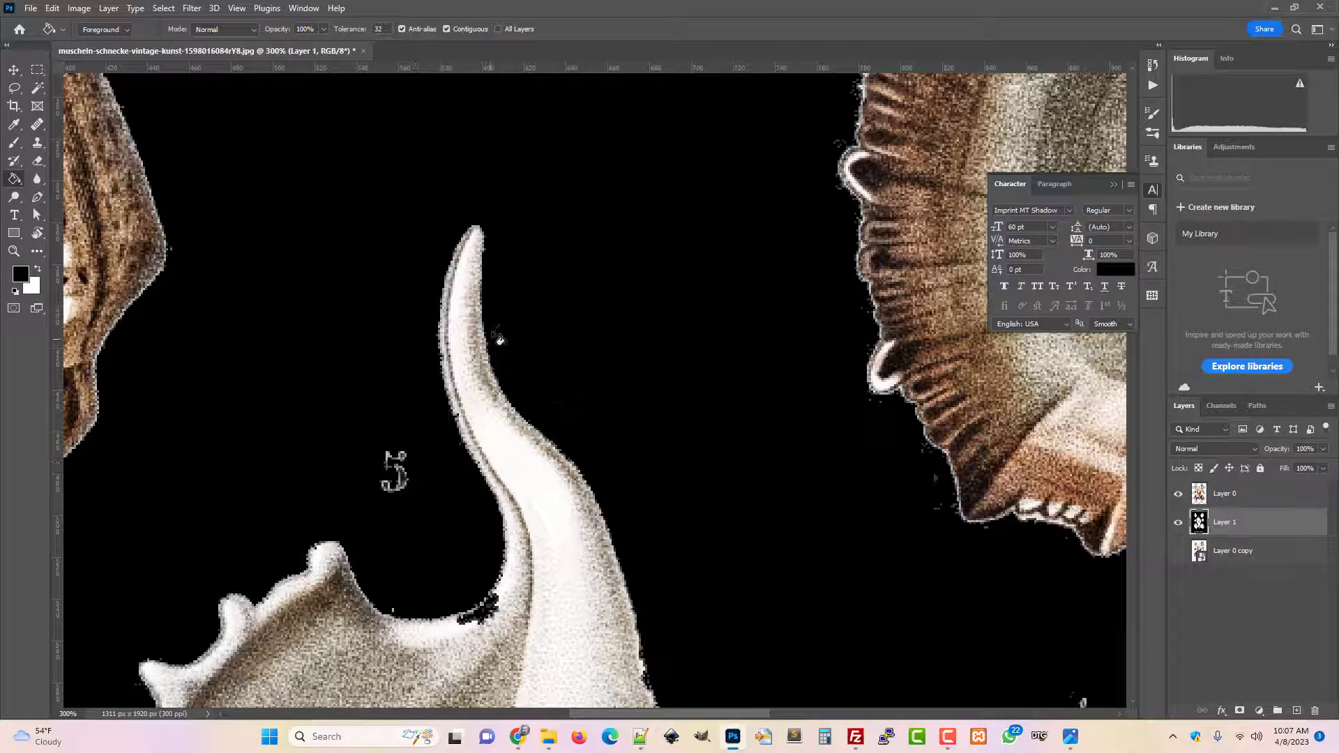
key(ctrl+minus)
key(ctrl+minus)
key(ctrl+minus)
key(ctrl+minus)
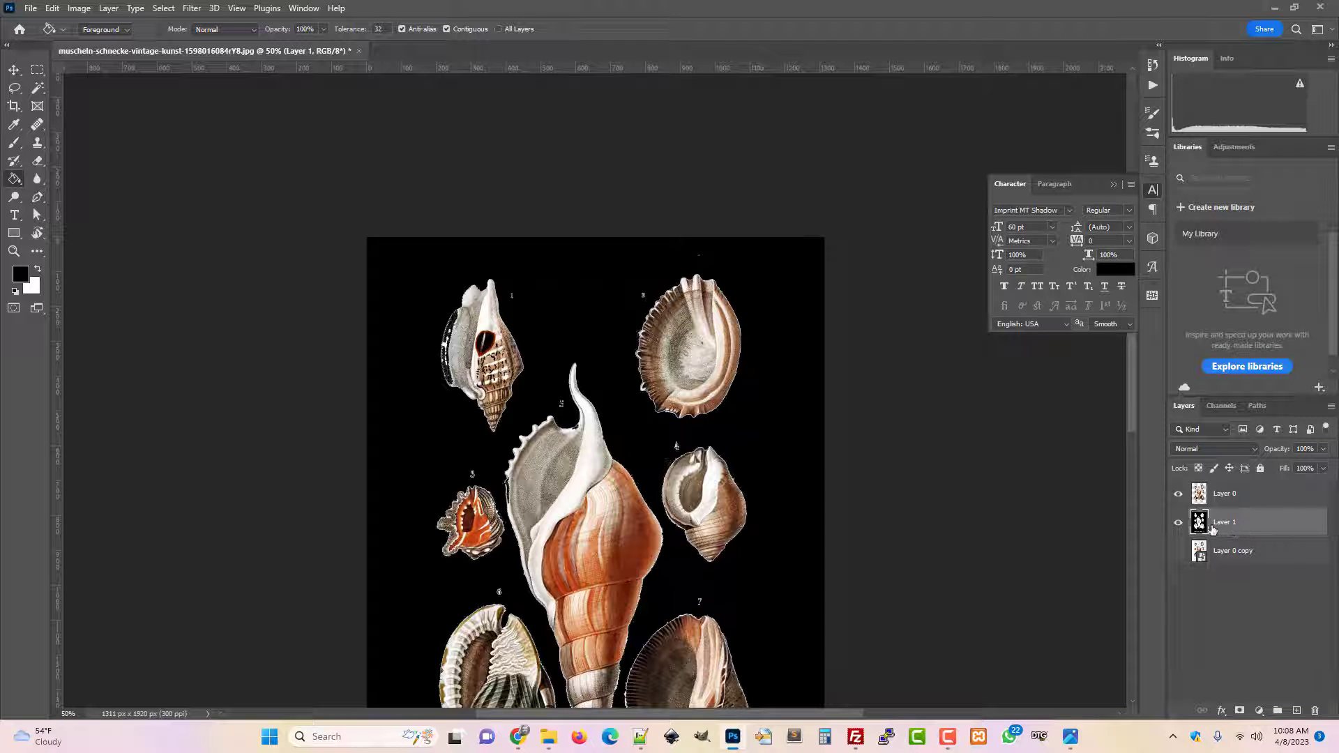
Delete the black Layer 1 and the cut-out Layer 0, and make Layer 0 copy visible
key(Delete)
click(1219, 502)
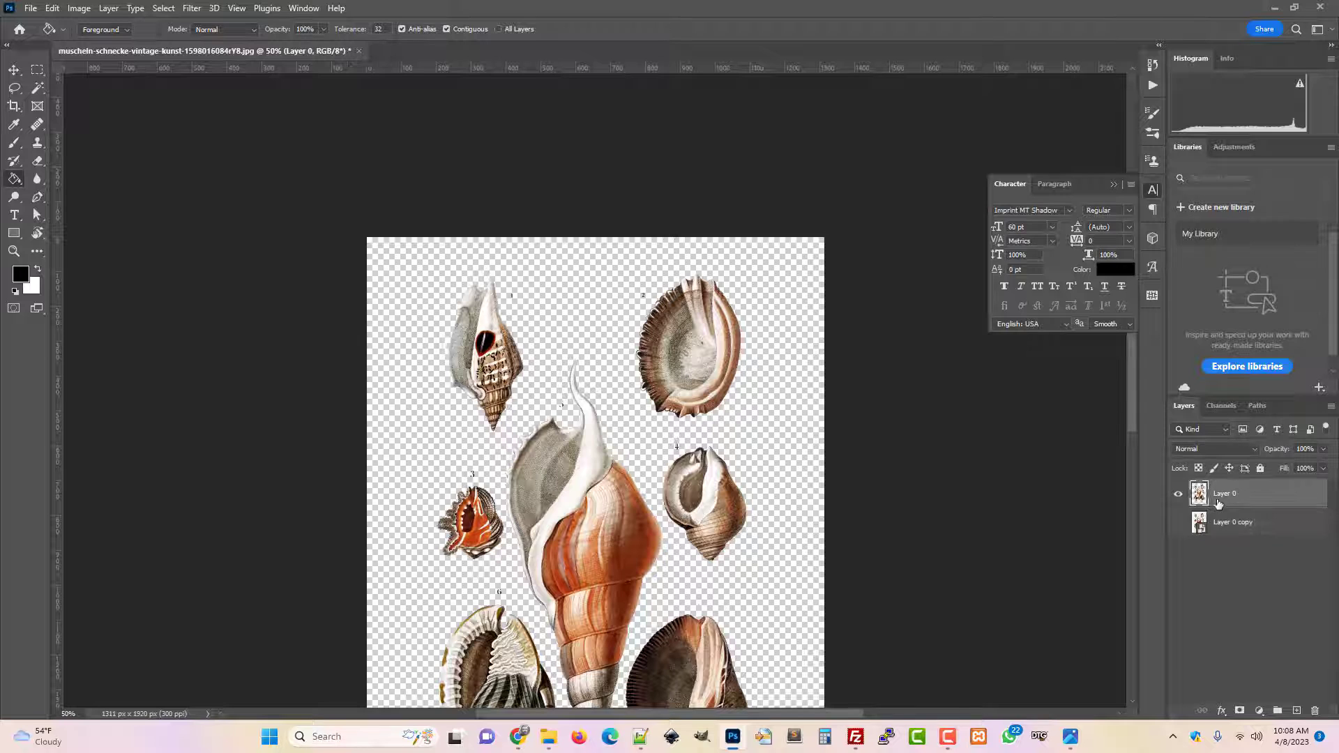
key(Delete)
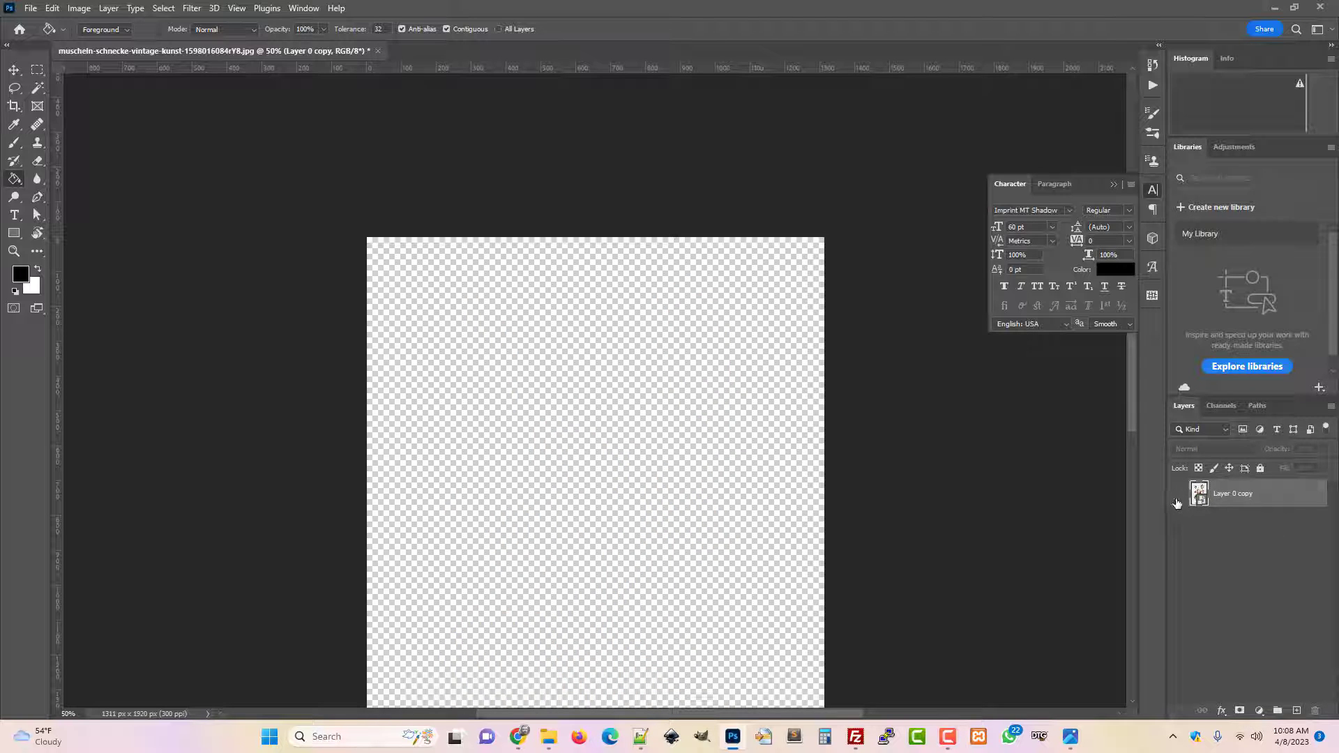
click(1177, 498)
Duplicate Layer 0 copy as Layer 0 copy 2, hide Layer 0 copy beneath it, and keep the duplicate active
right_click(1241, 498)
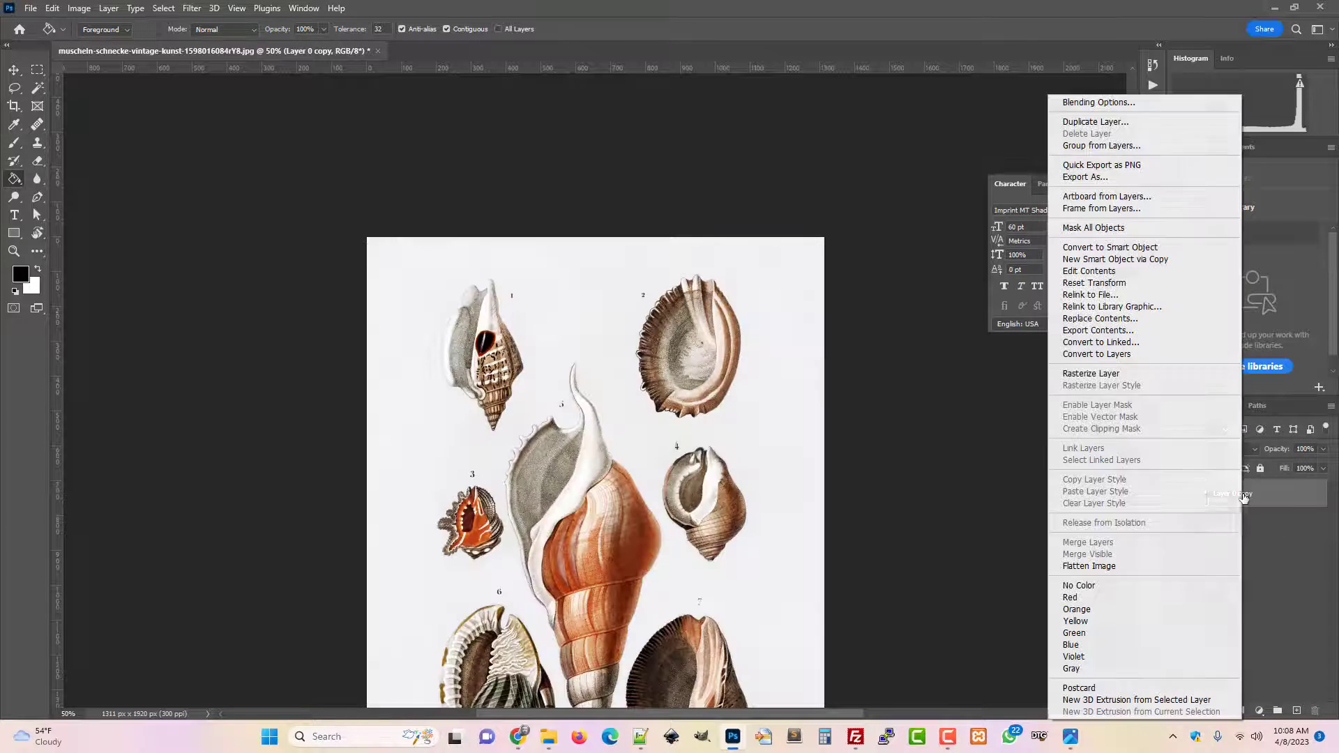
click(1111, 126)
click(781, 207)
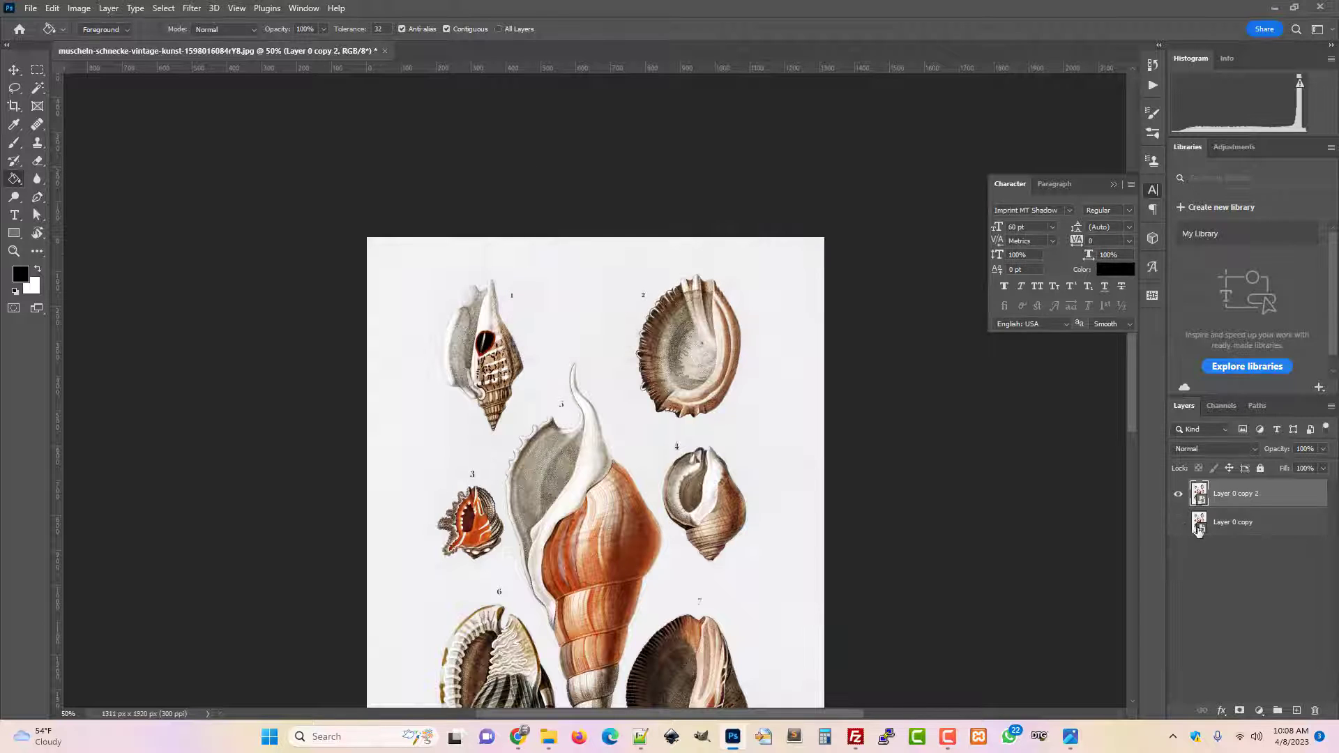
click(1230, 530)
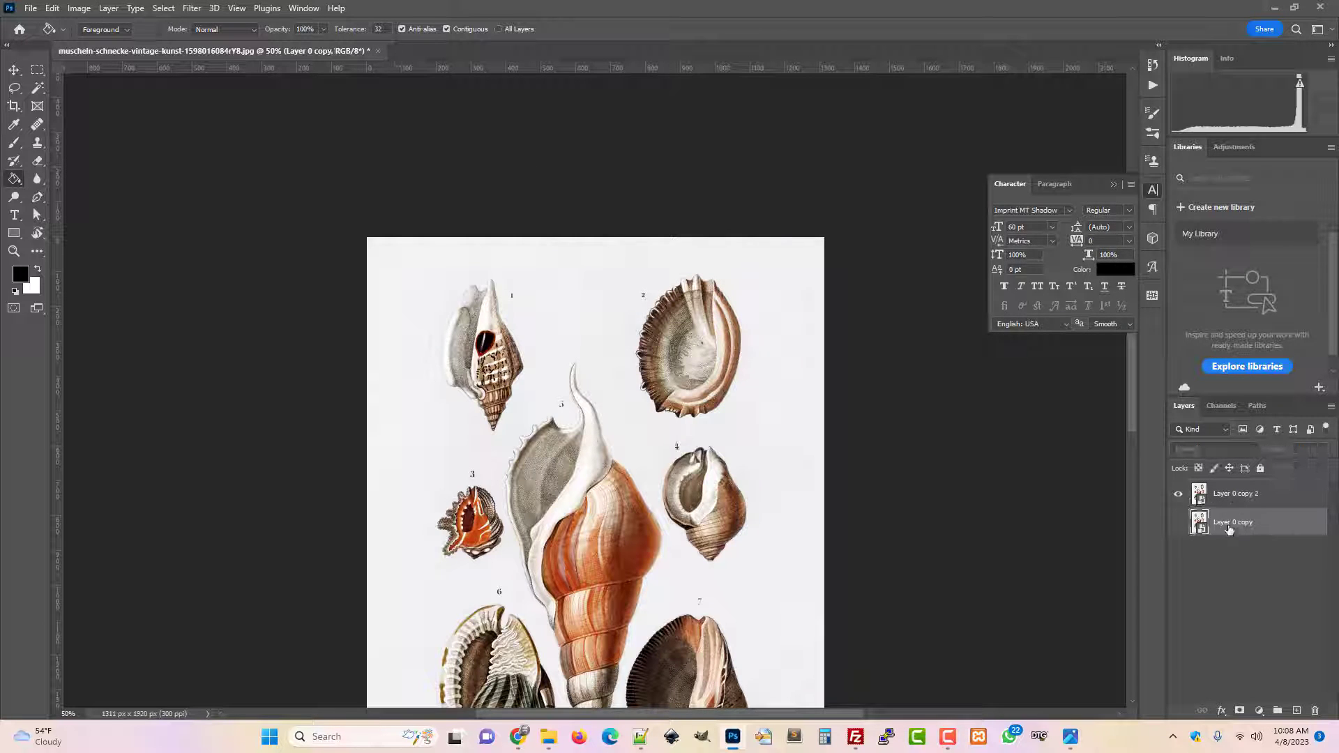
click(1232, 497)
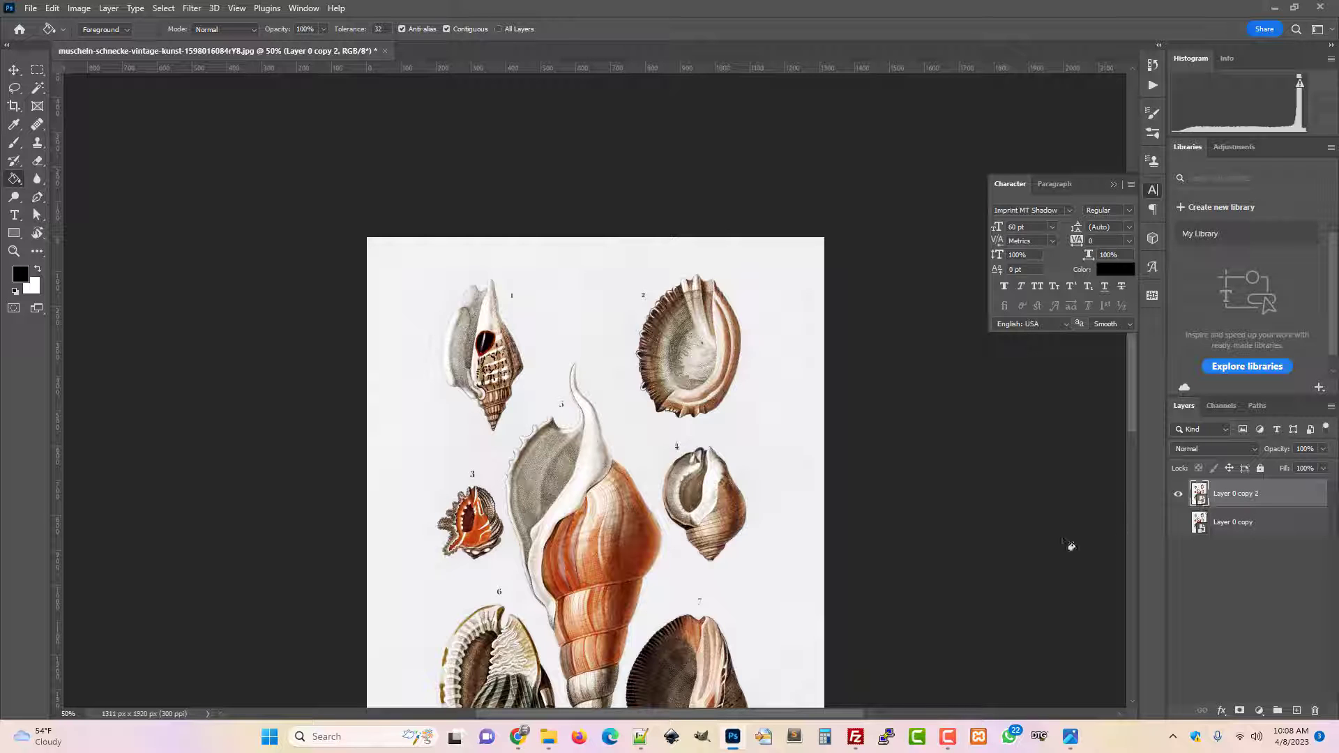
Choose the Magnetic Lasso tool and examine the outline of the large central shell up close
scroll(561, 576, up, 1)
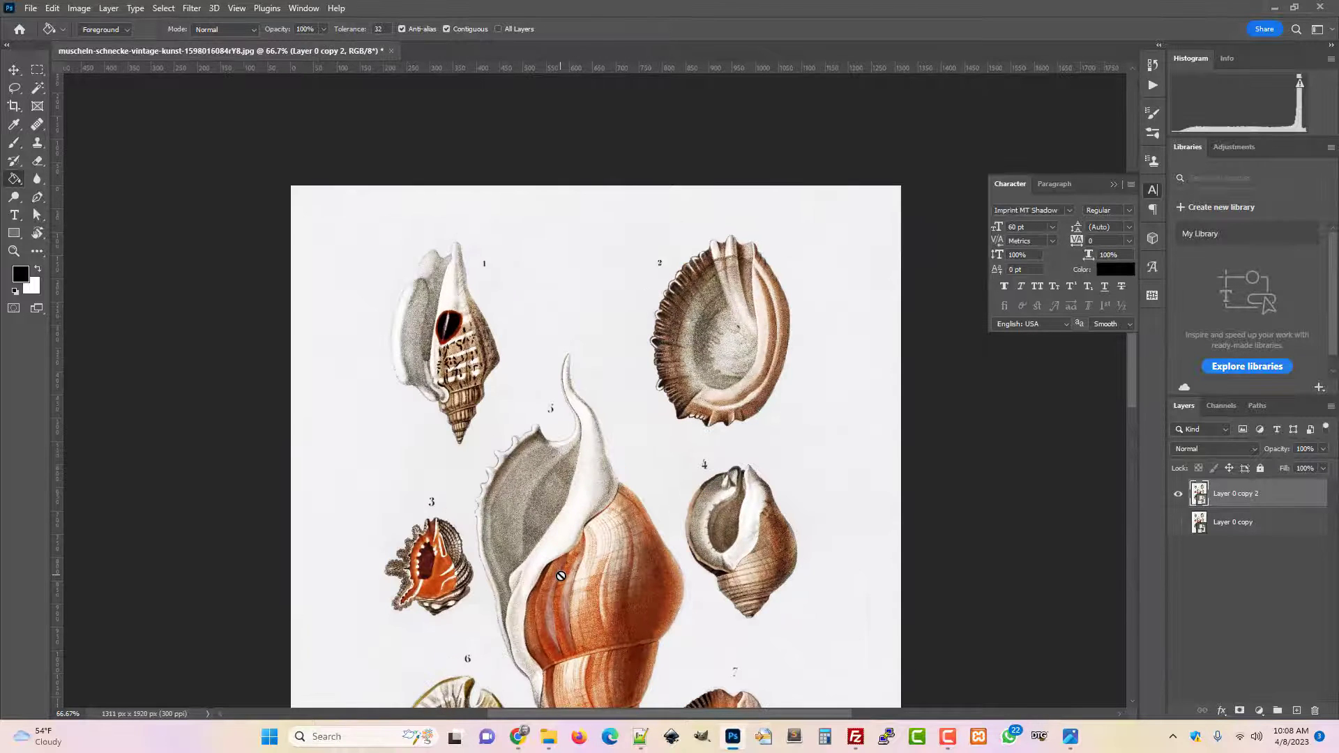
scroll(549, 582, down, 2)
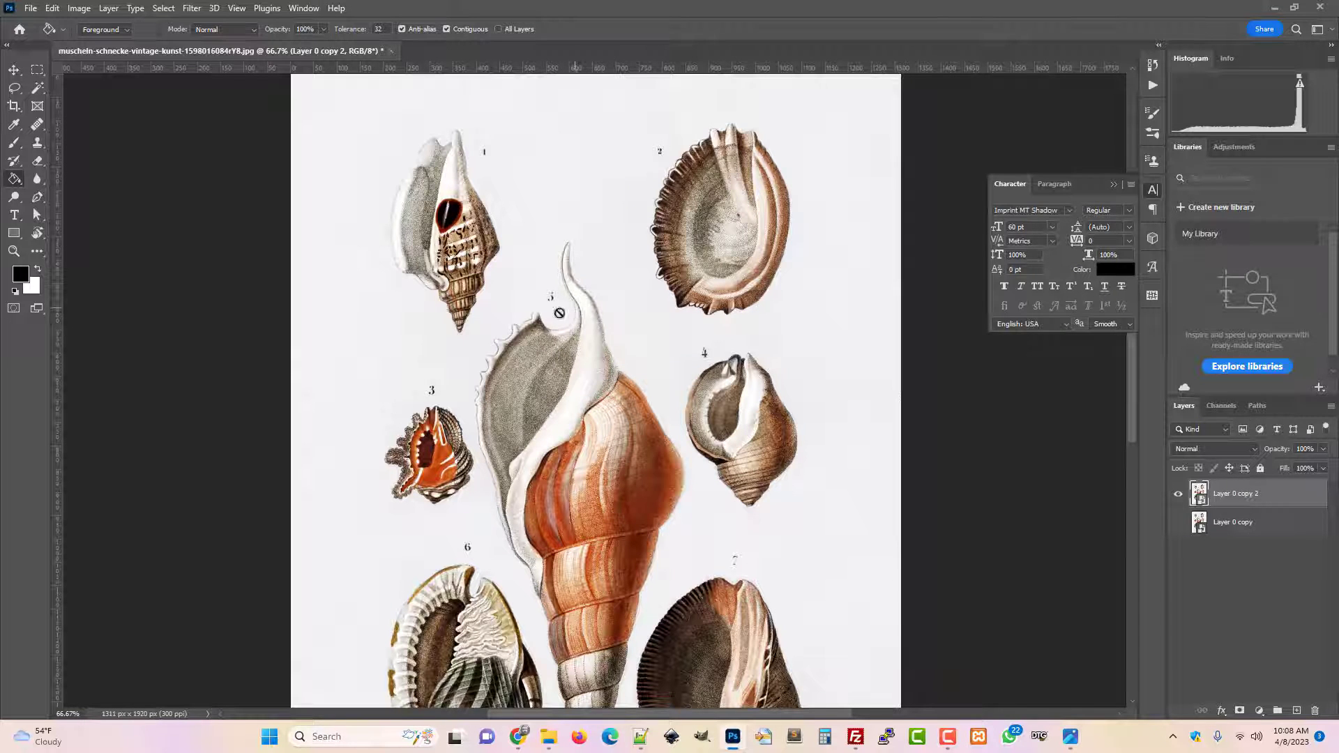
click(14, 88)
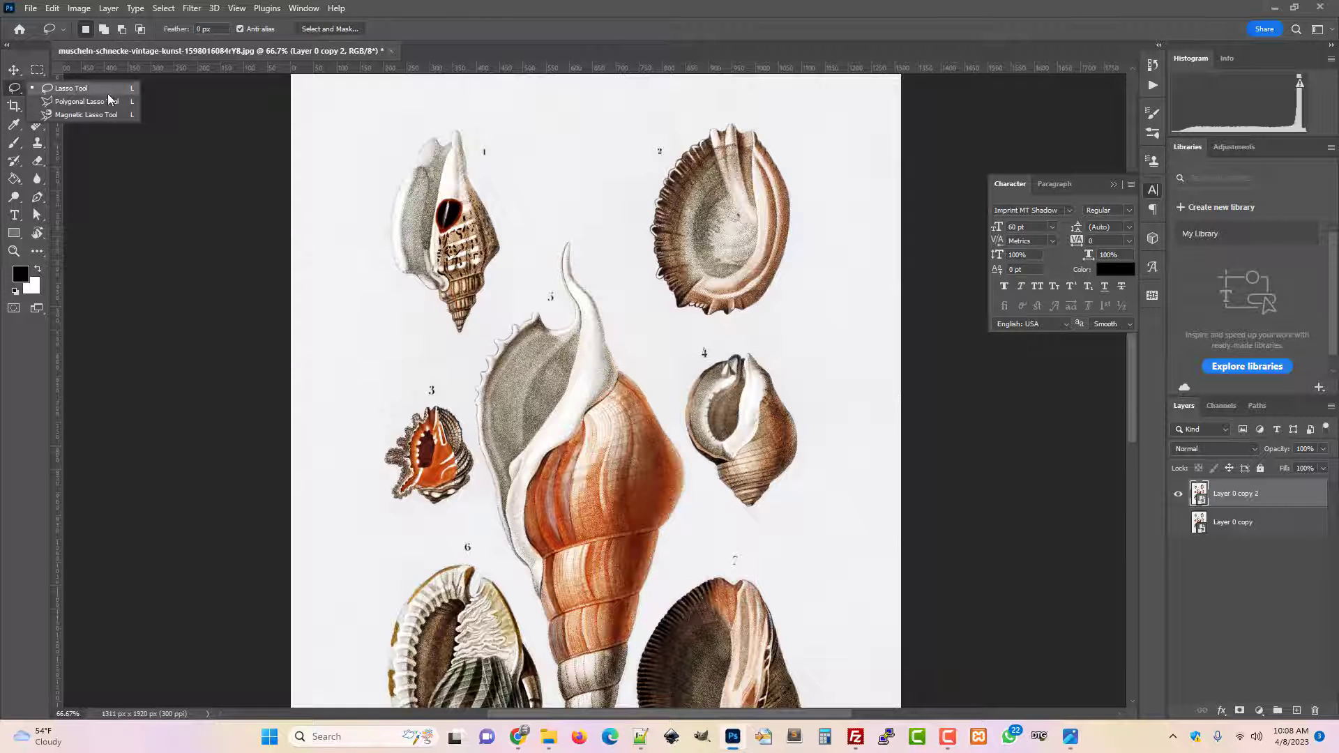
click(107, 112)
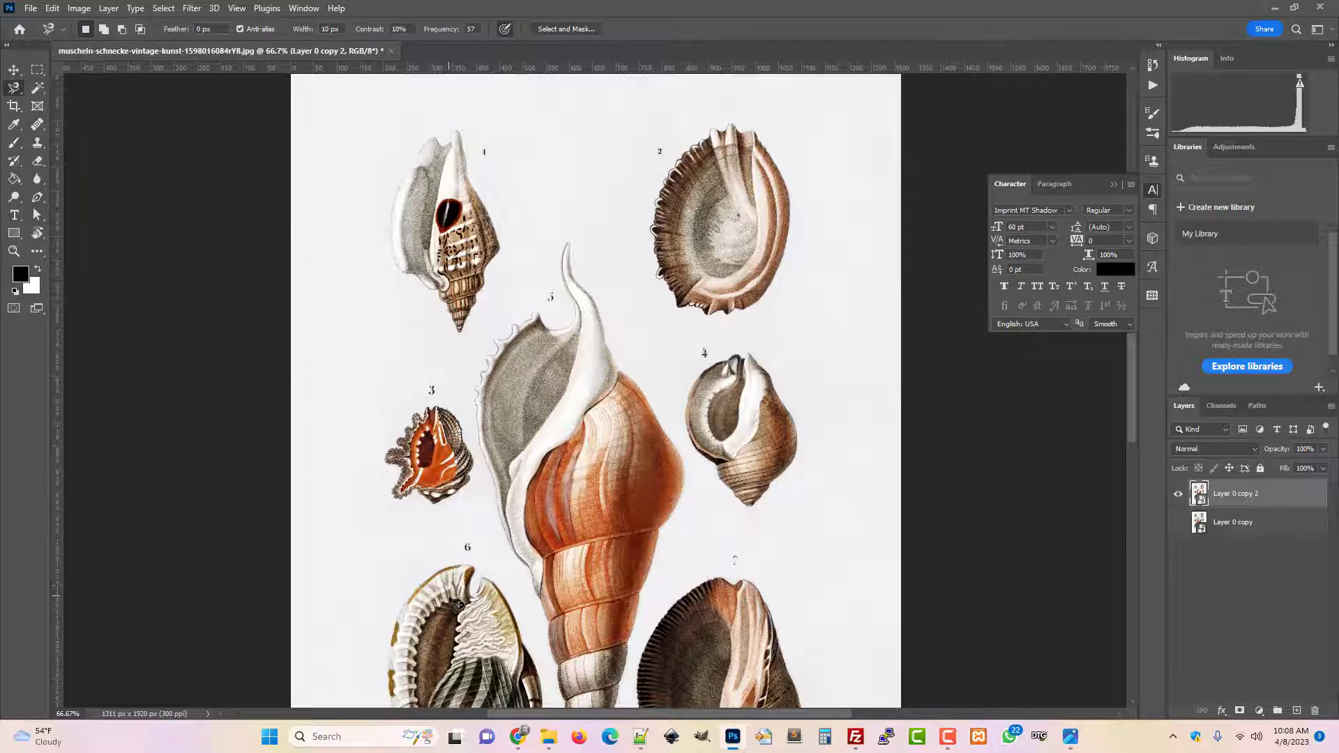
key(ctrl+plus)
key(ctrl+plus)
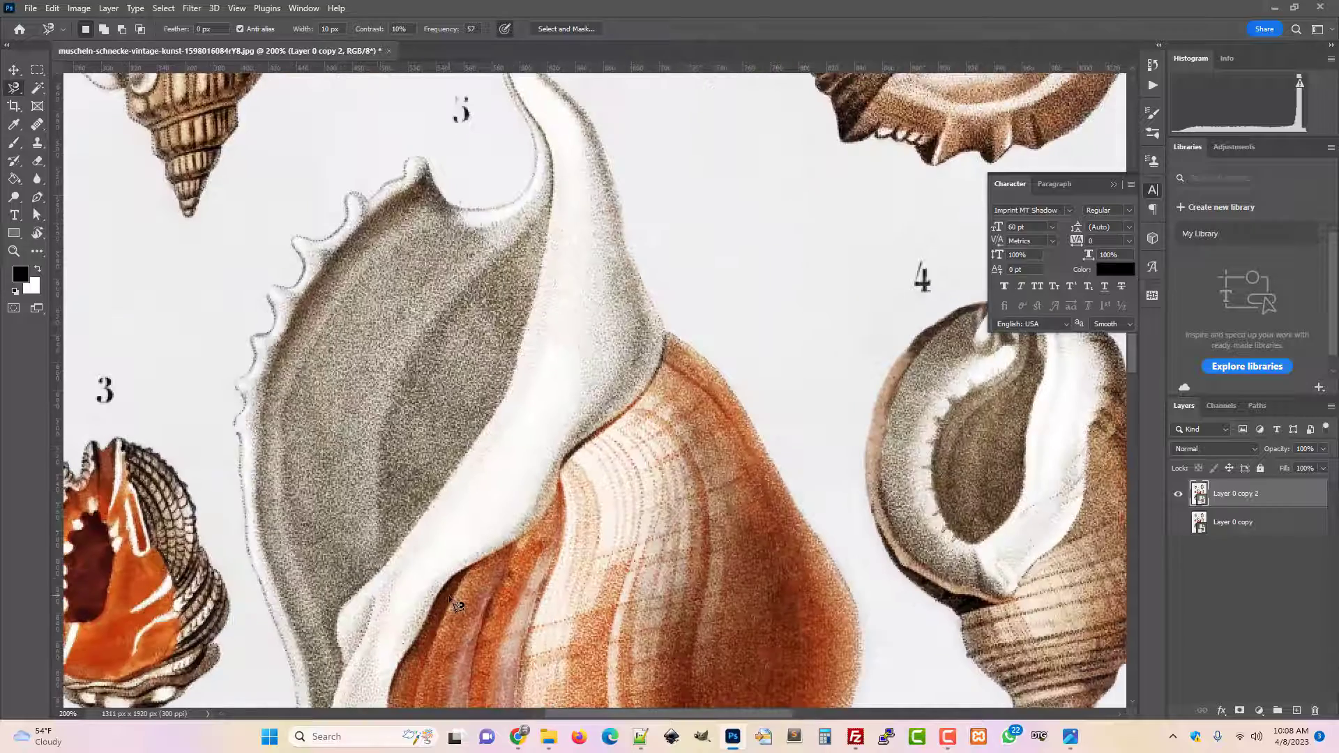
scroll(675, 471, up, 2)
scroll(676, 471, down, 4)
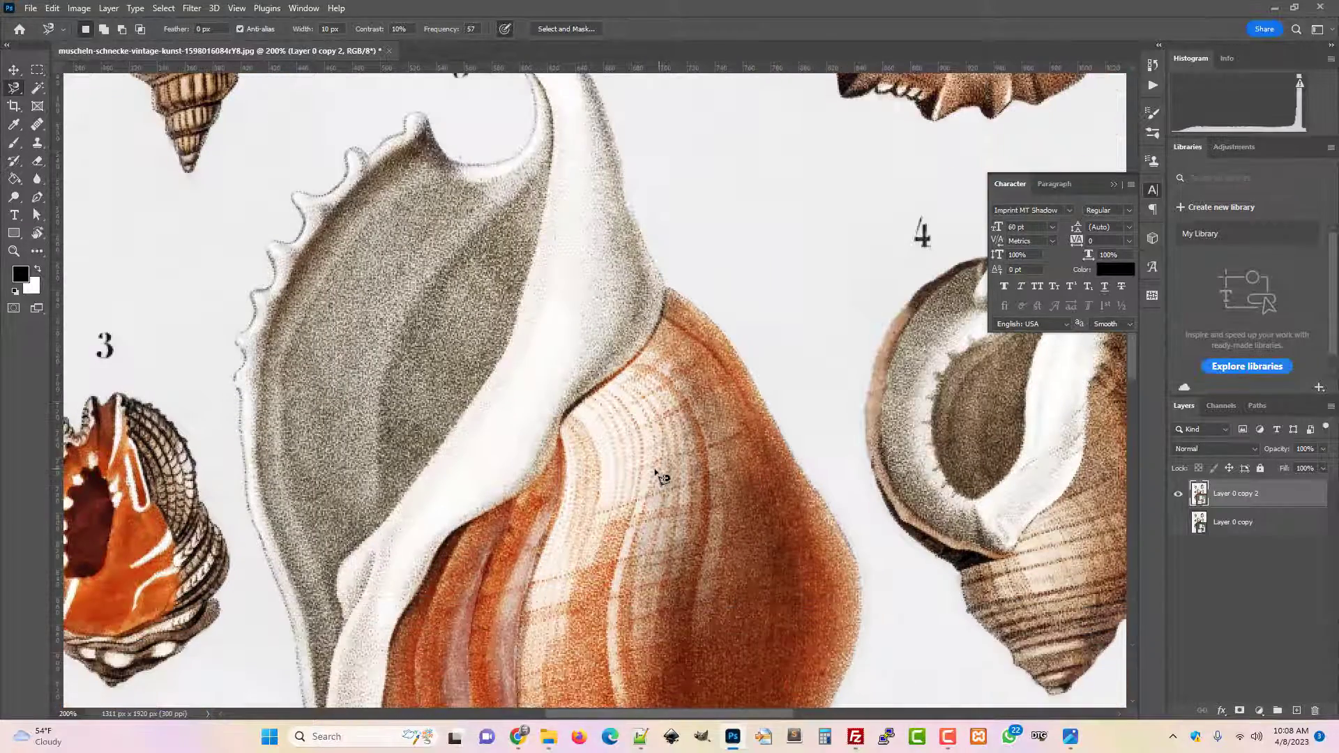
scroll(652, 473, up, 4)
scroll(657, 479, up, 3)
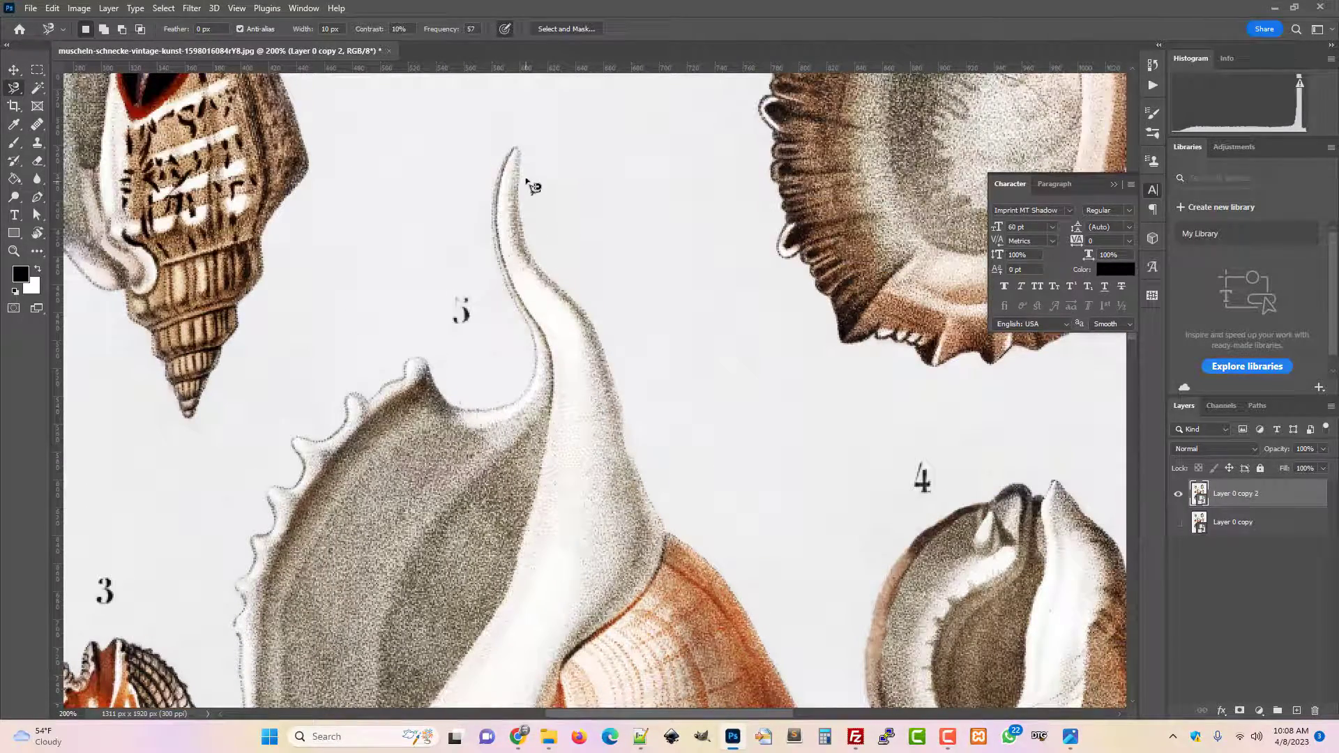
Add an empty layer named Layer 1 between Layer 0 copy and Layer 0 copy 2
click(1218, 529)
key(ctrl+shift+n)
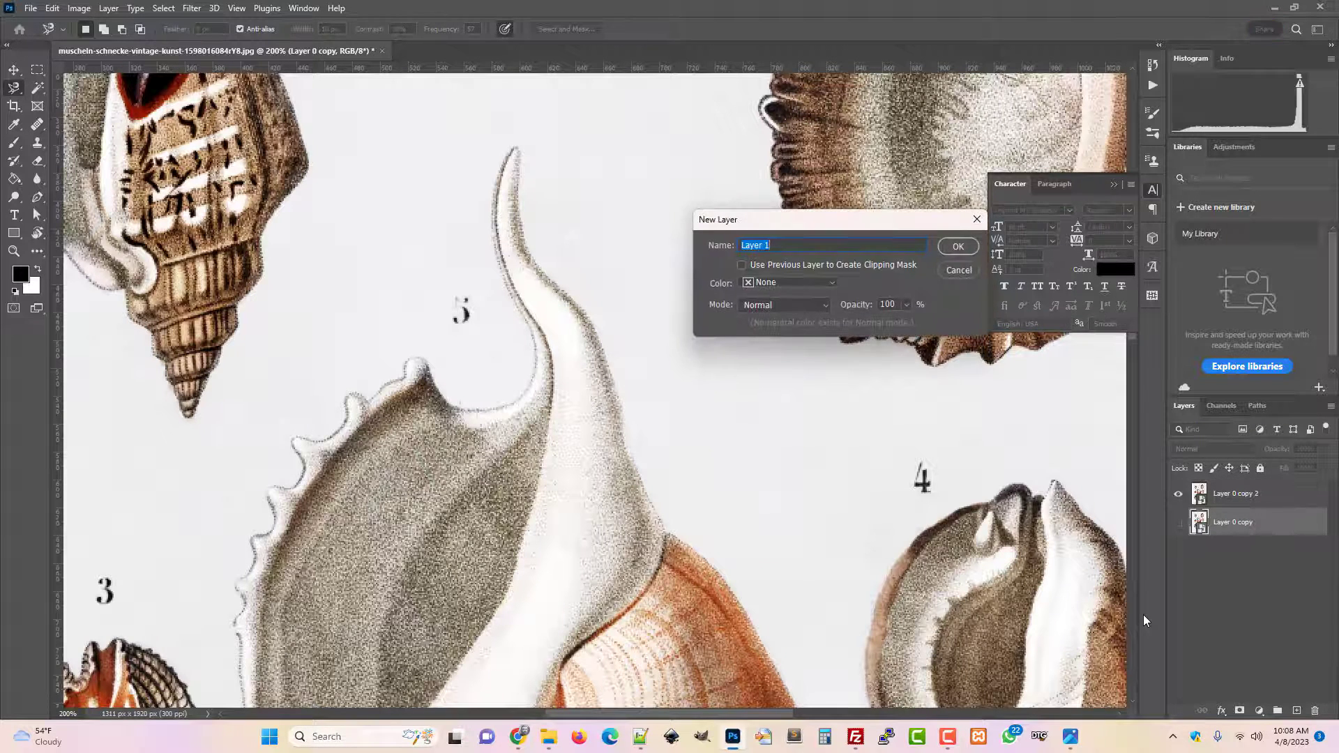
key(Return)
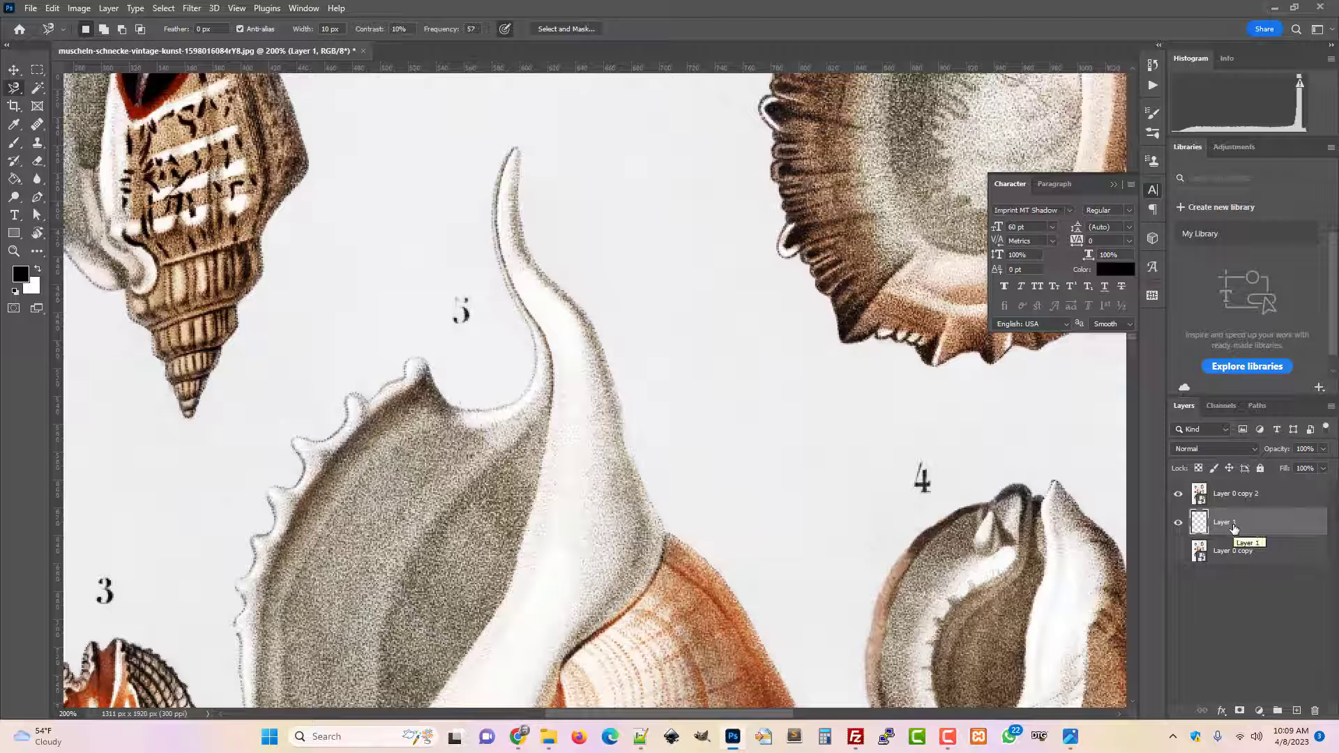
click(1240, 497)
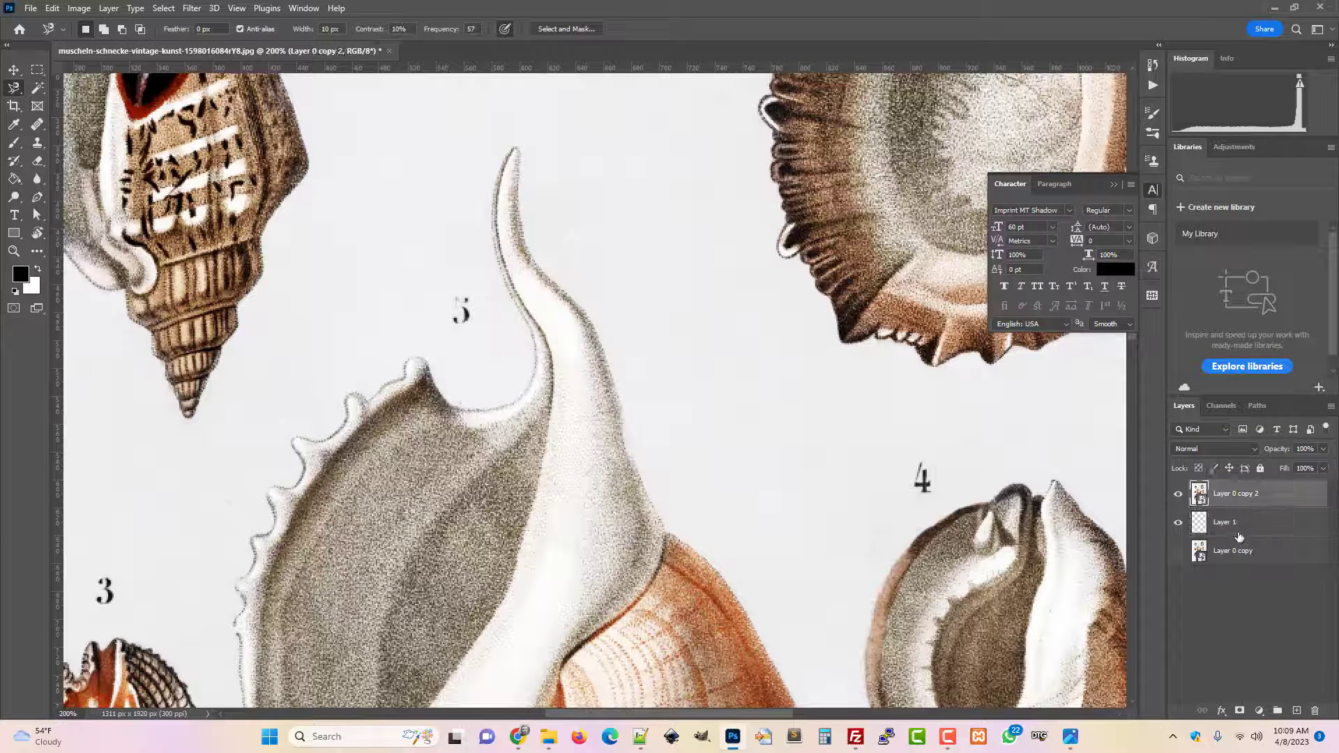
Try clipping Layer 1 to the layer beneath it, and undo the clipping mask
click(1239, 531)
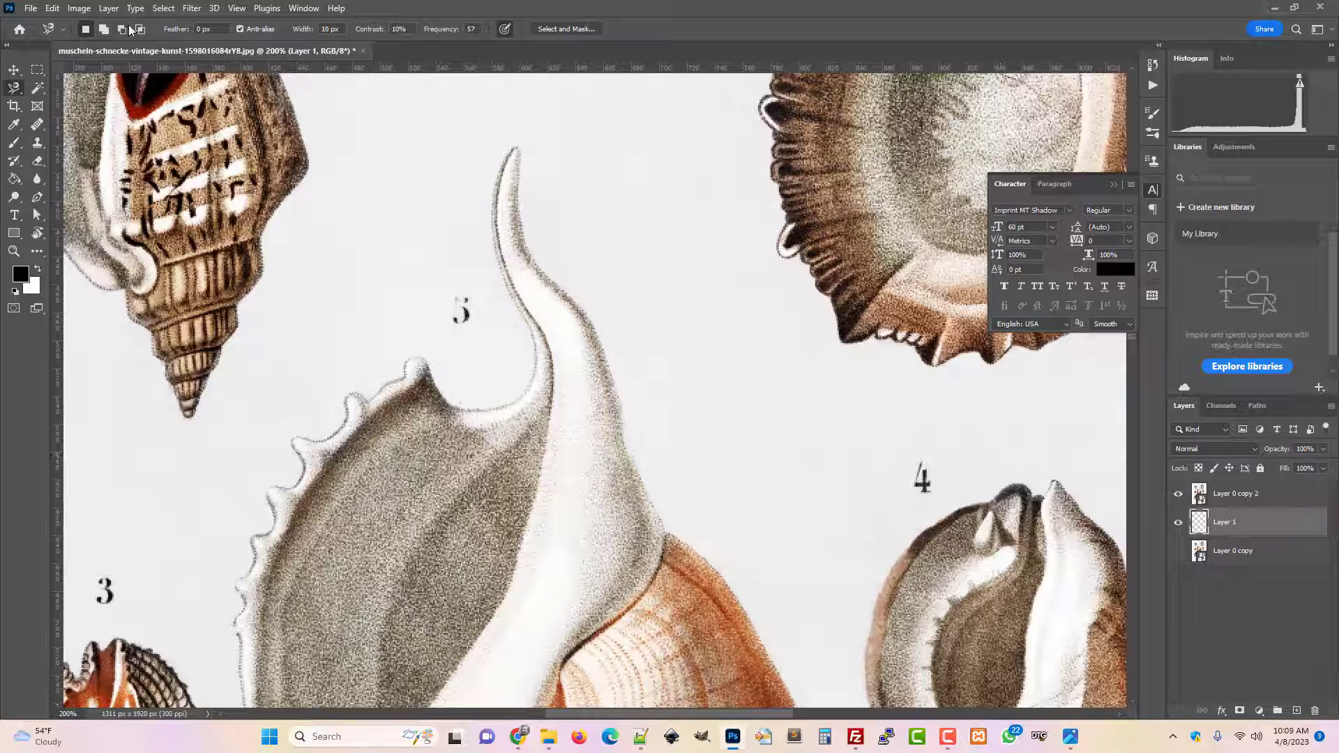
click(109, 8)
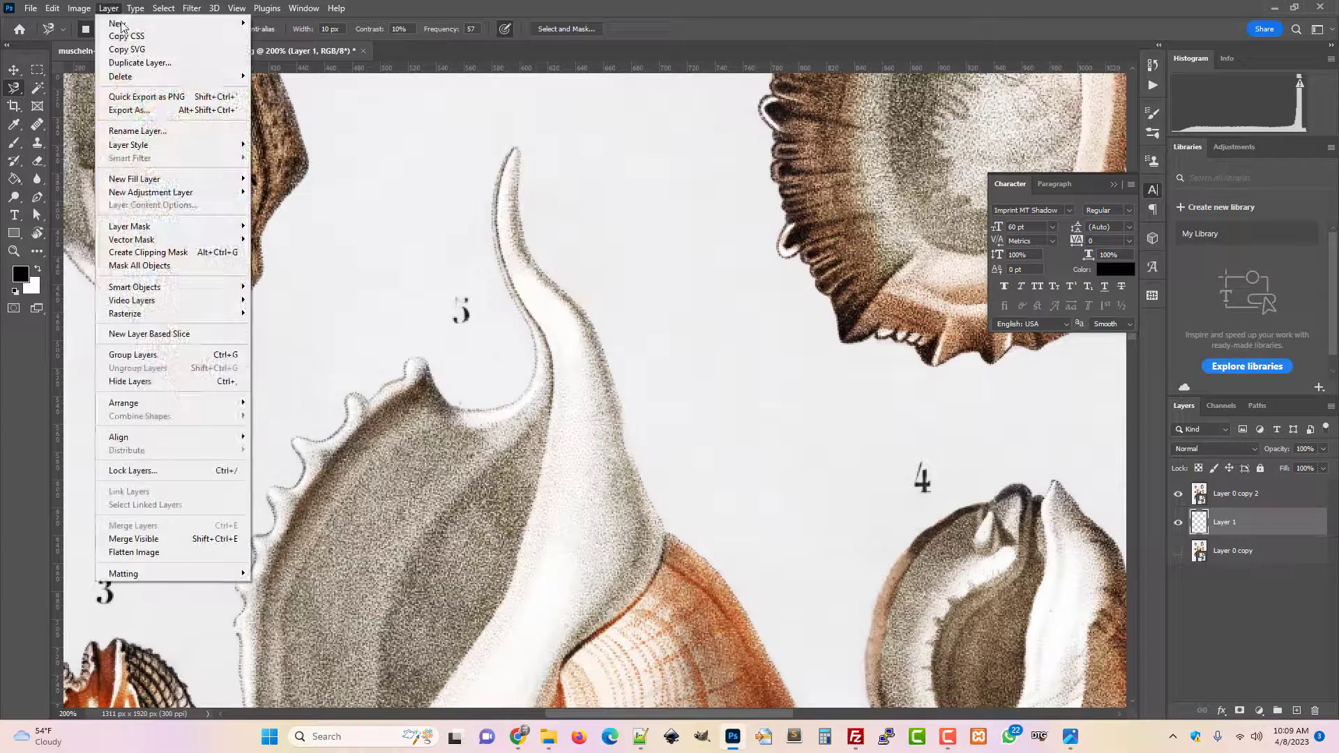
click(158, 254)
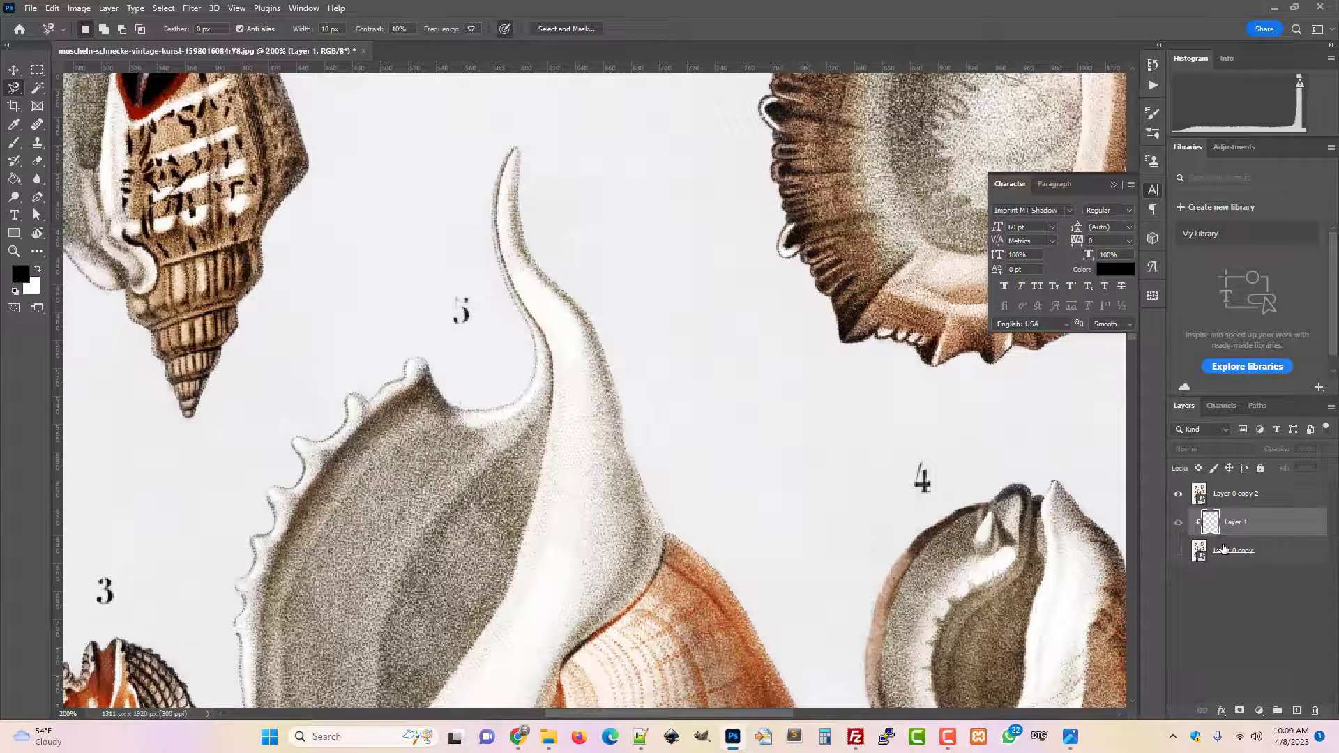
key(ctrl+z)
Clip Layer 0 copy 2 to the empty Layer 1 with a clipping mask
click(1243, 495)
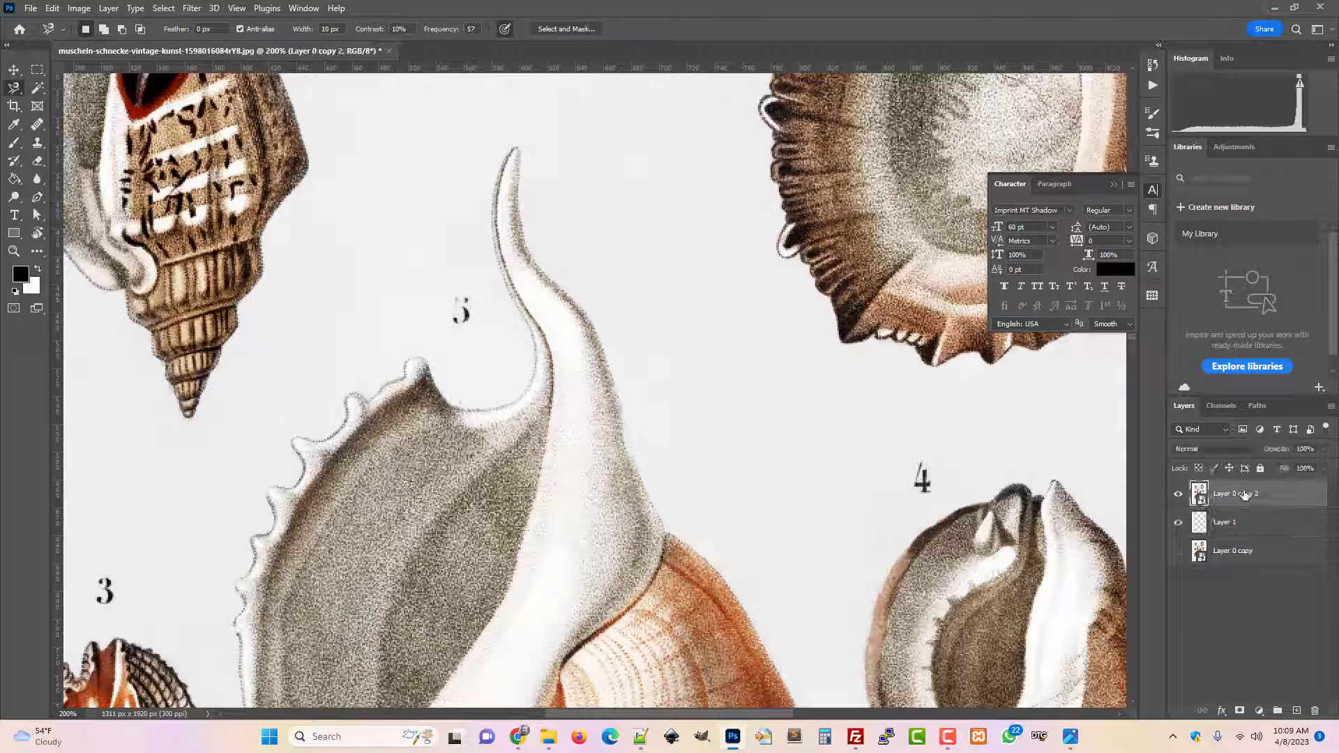
click(108, 8)
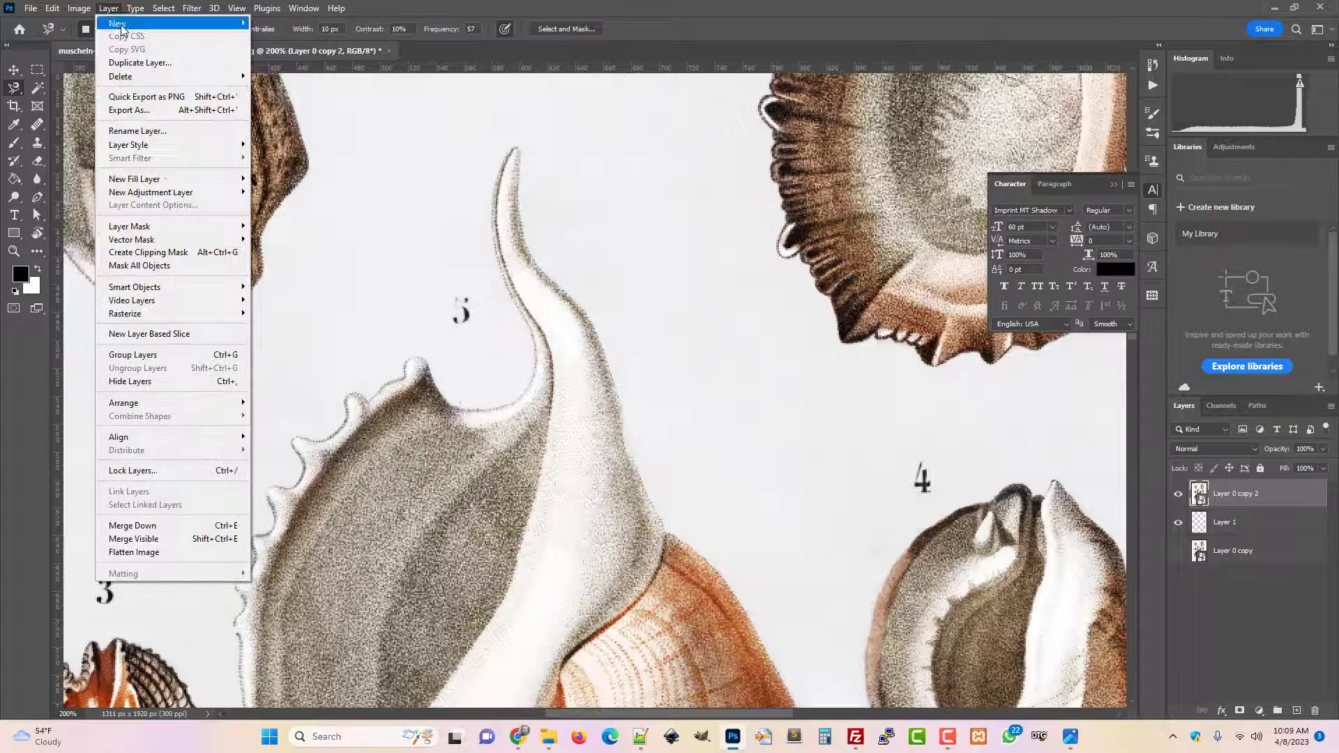
click(170, 254)
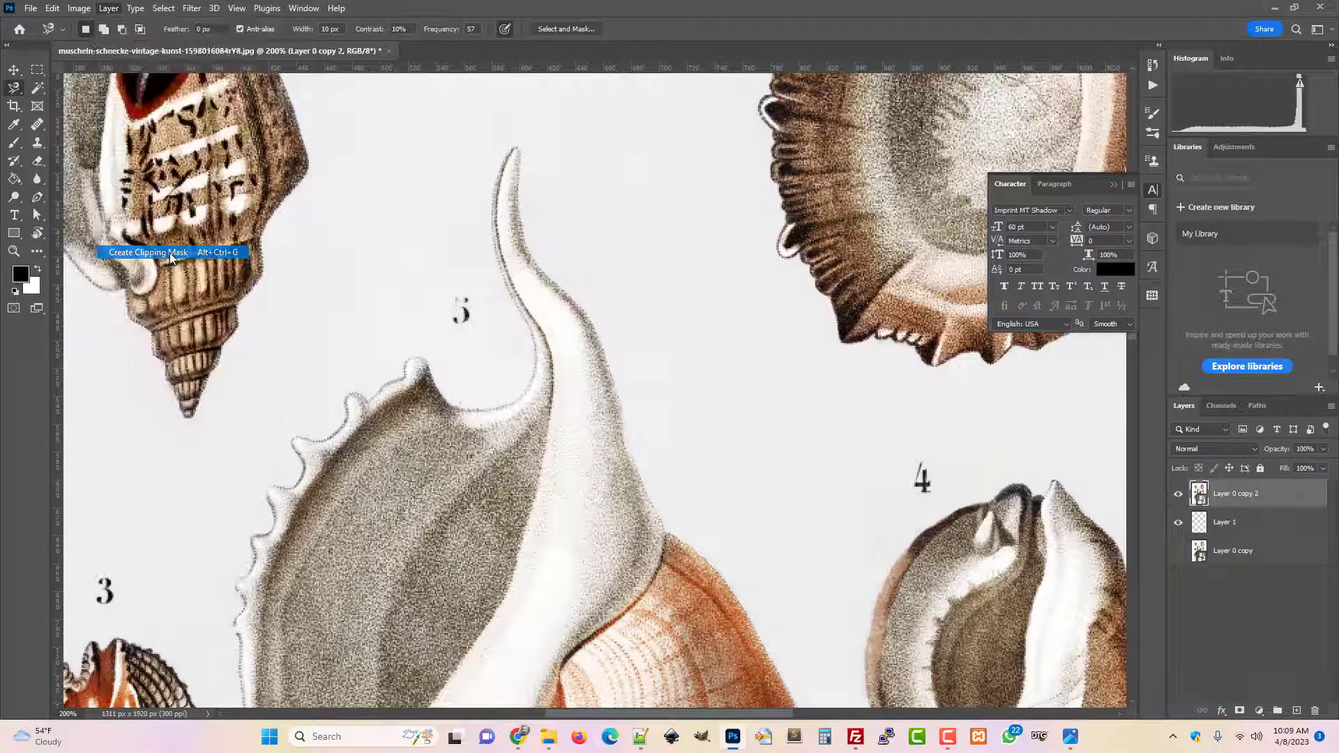
Make Layer 1 active, choose the Paint Bucket, and set the foreground color to a neutral medium grey, about #737373
click(1200, 525)
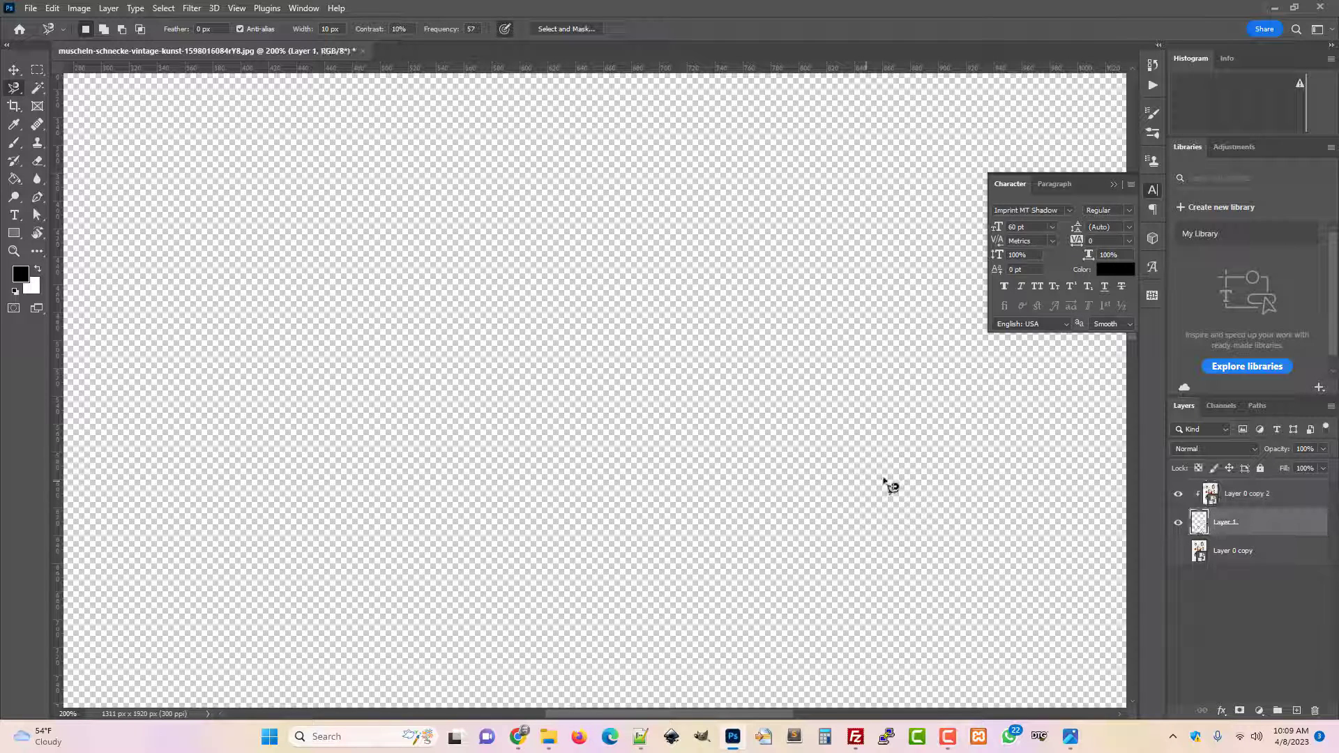
click(18, 181)
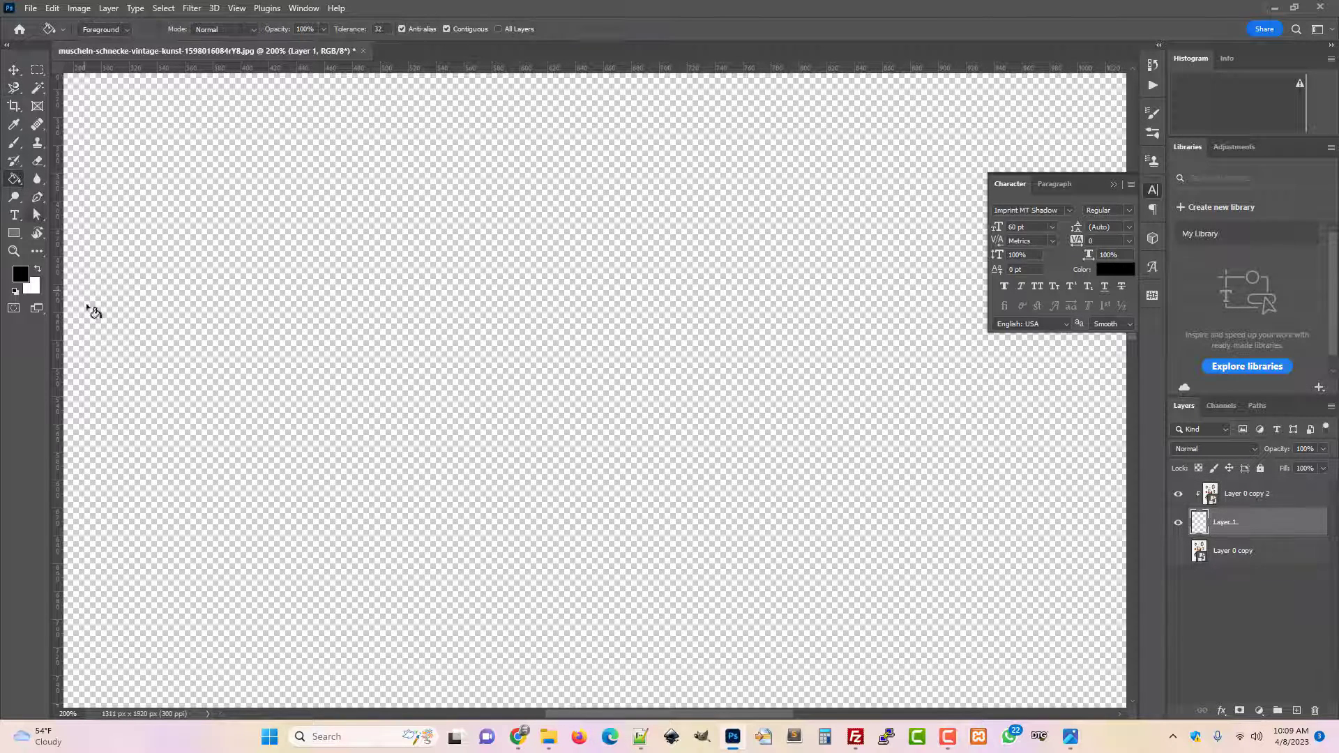
click(22, 273)
mouse_move(1007, 523)
mouse_down()
mouse_move(942, 526)
mouse_move(925, 551)
mouse_up()
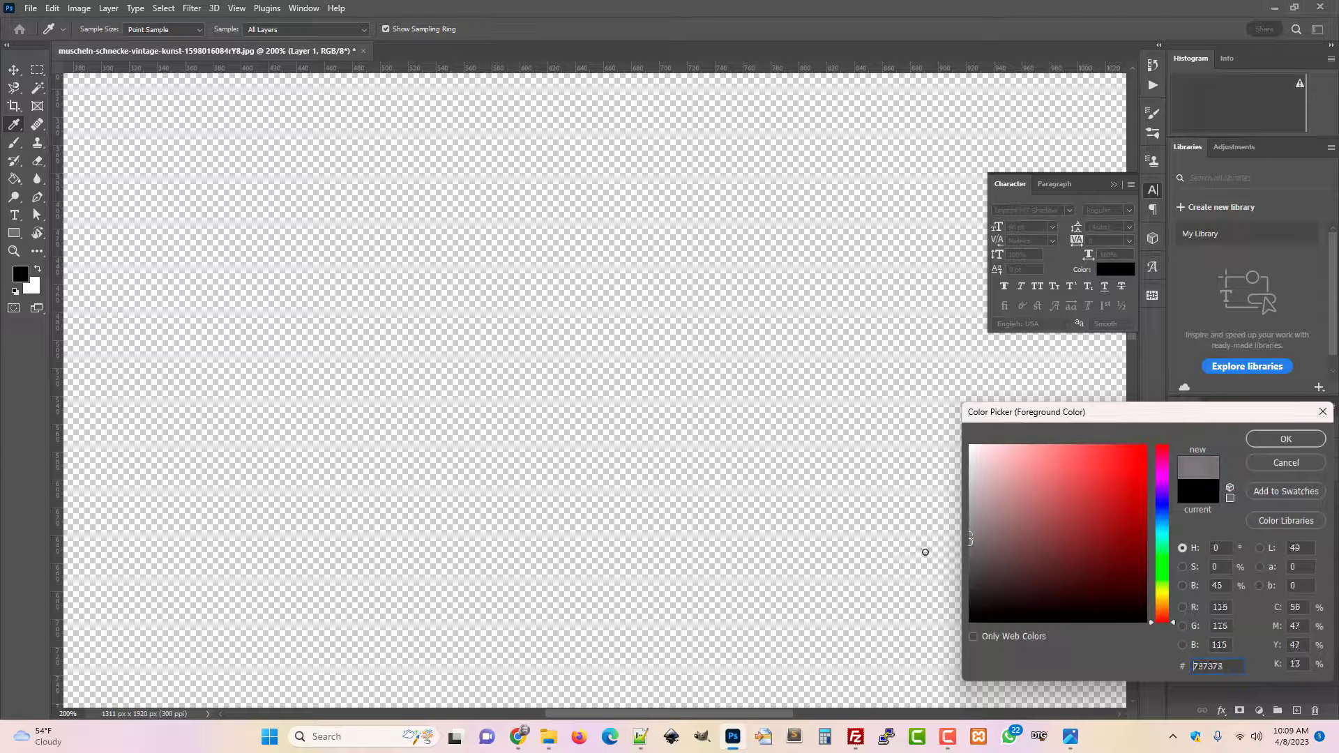
click(1285, 439)
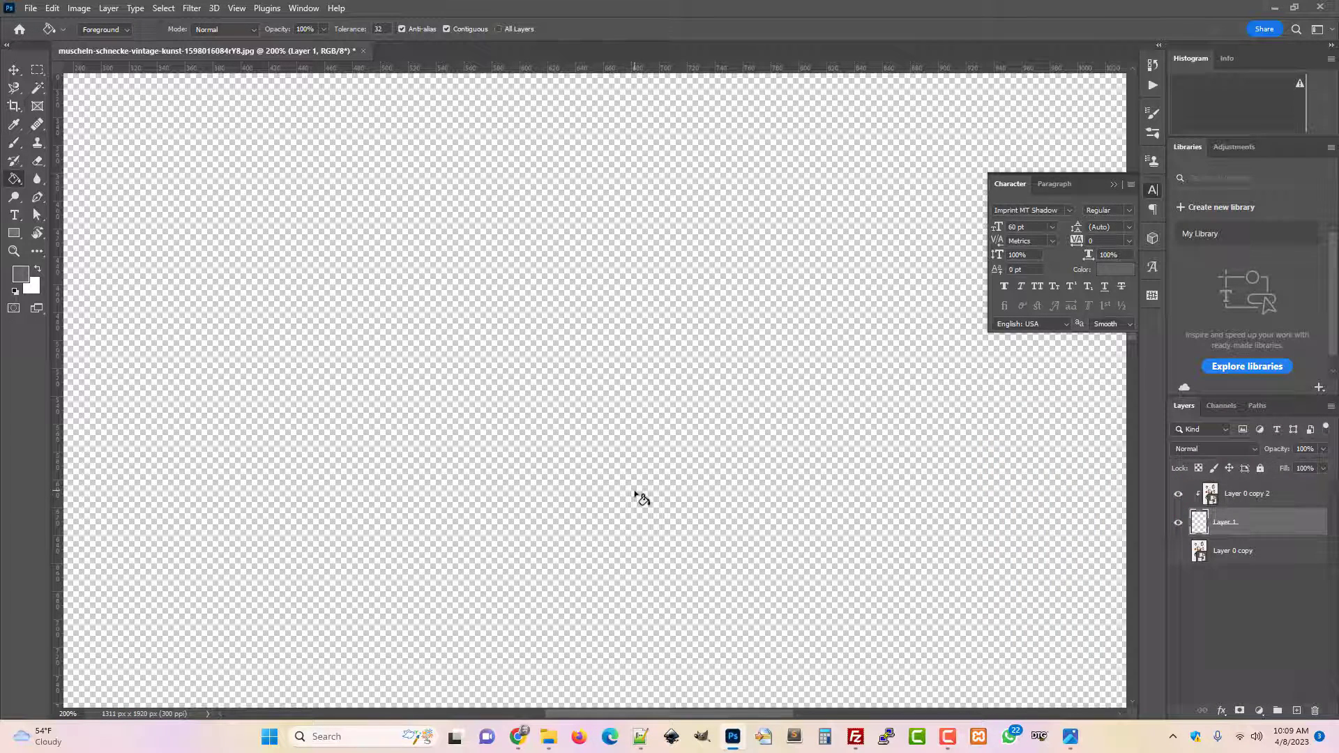
Fill Layer 1 with the grey foreground color and toggle Layer 0 copy 2's visibility to check the fill beneath it
click(679, 457)
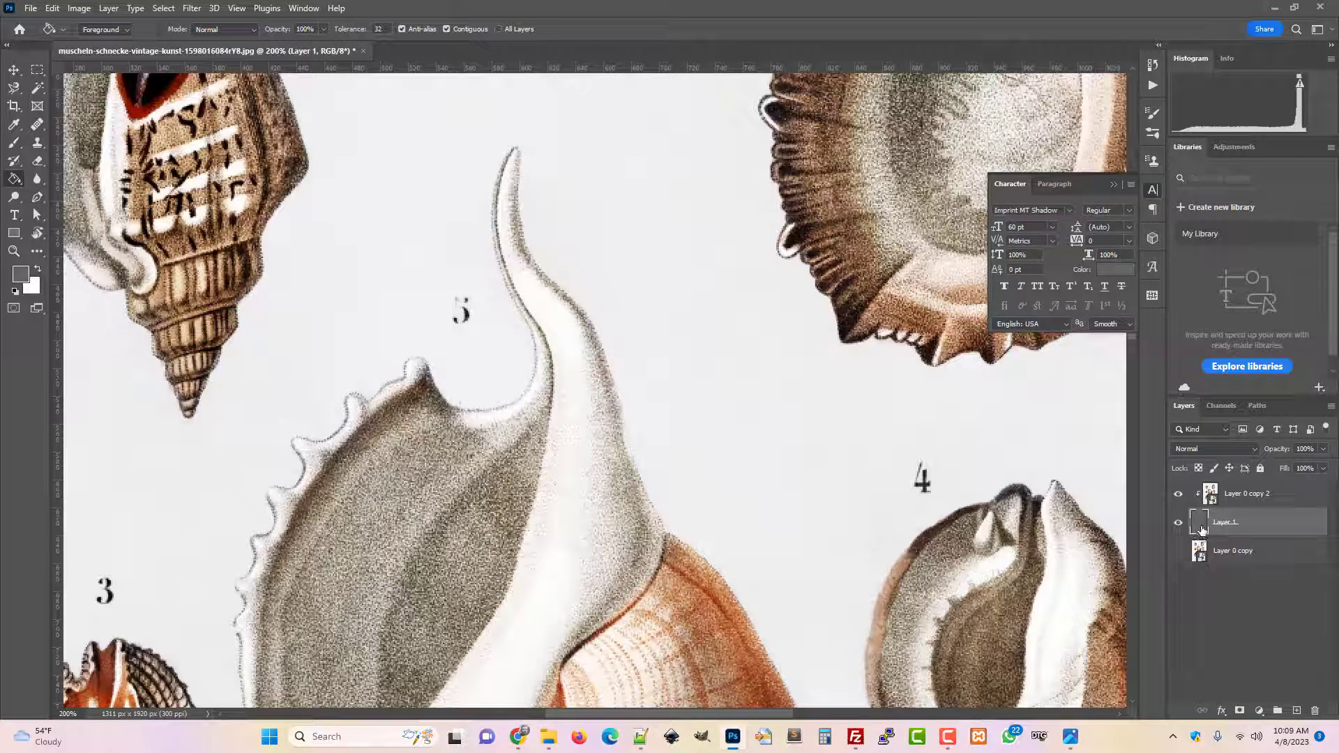
click(1178, 495)
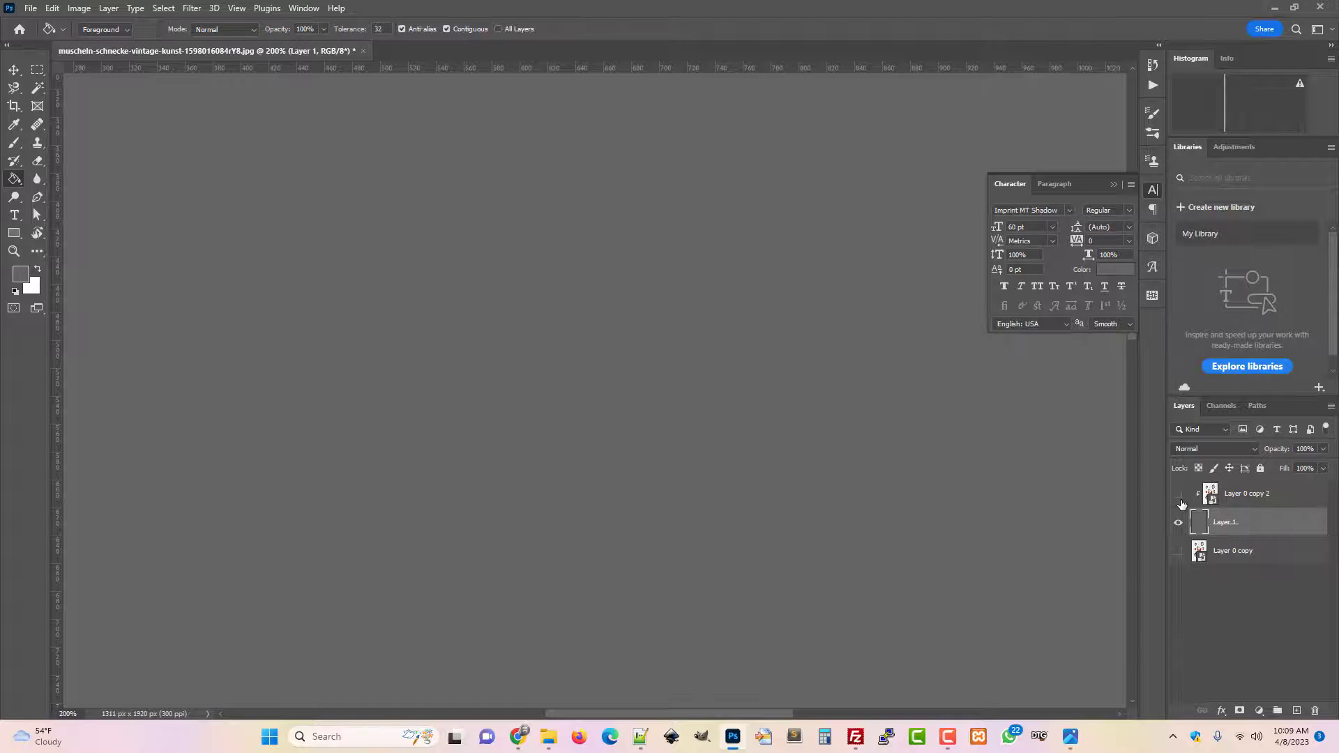
click(1178, 497)
click(1179, 497)
click(1179, 497)
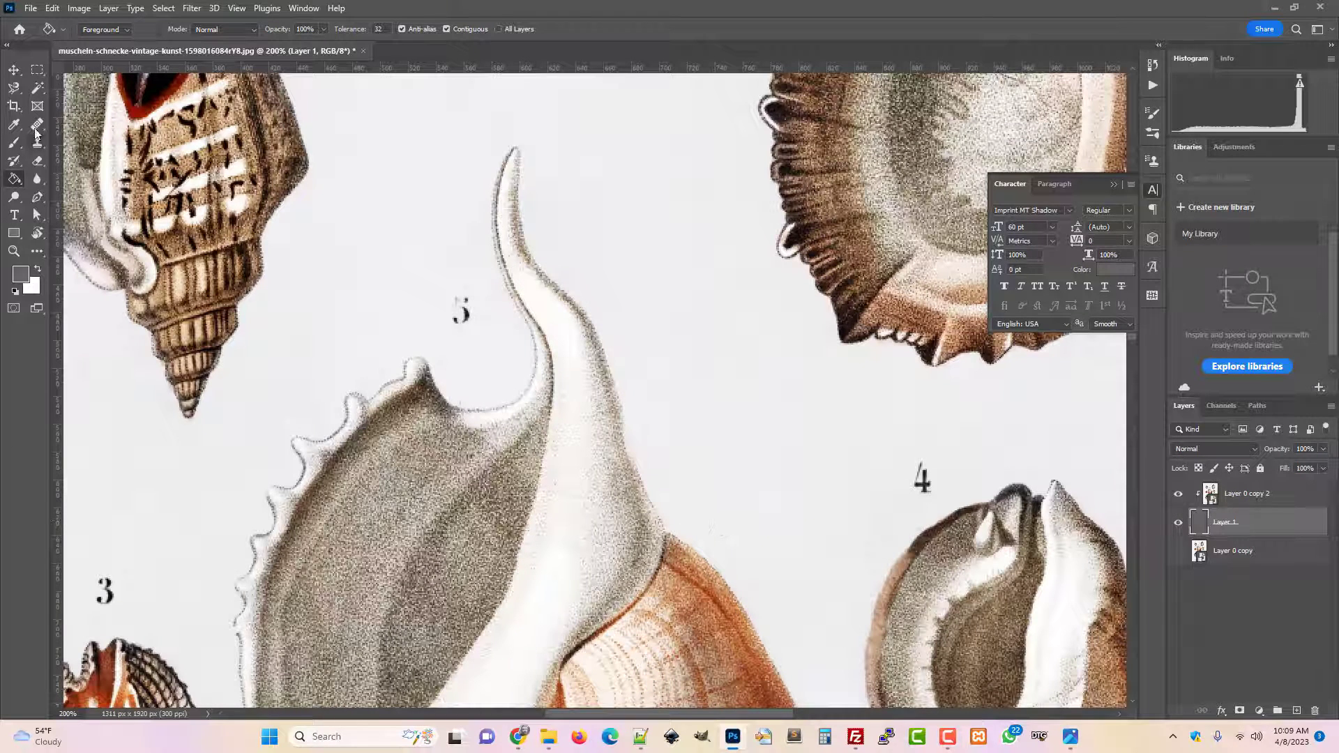
Trace the right edge of shell 5's spire with the Magnetic Lasso, clear the adjoining area from Layer 1, and deselect
key(shift+l)
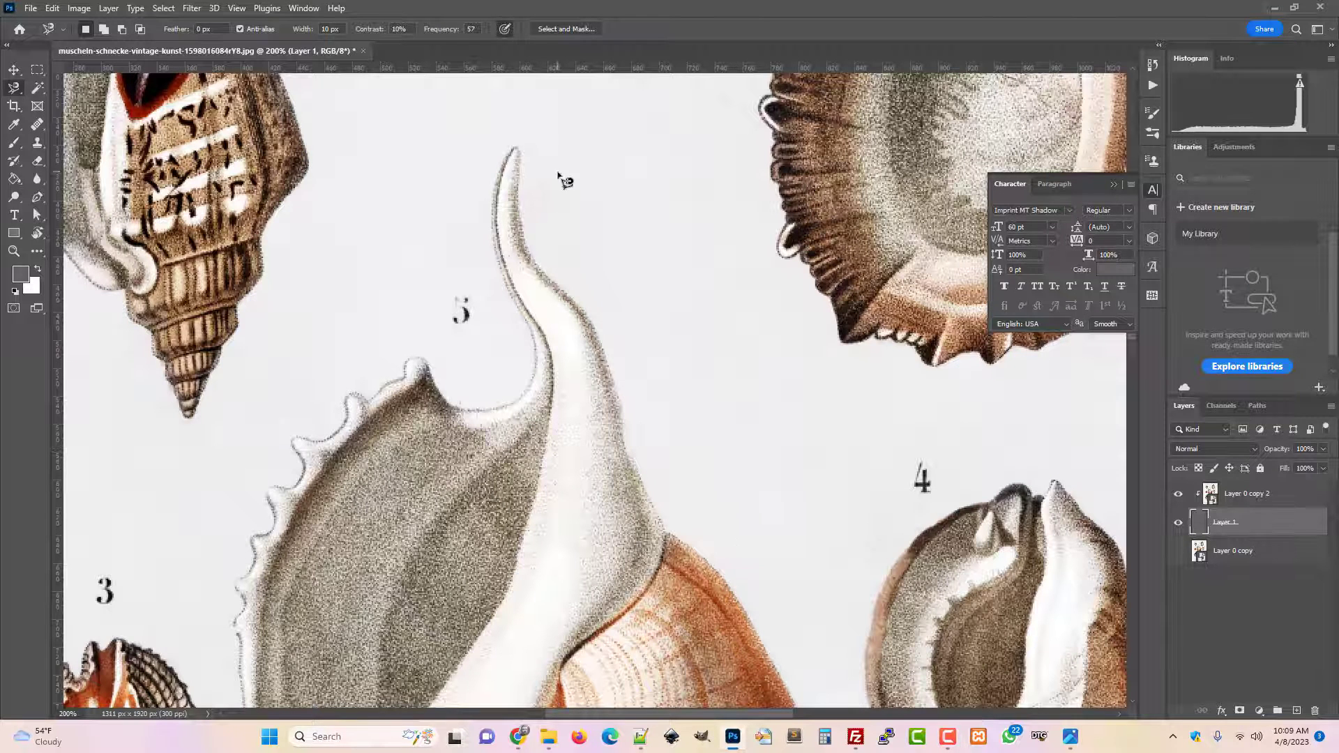
click(517, 147)
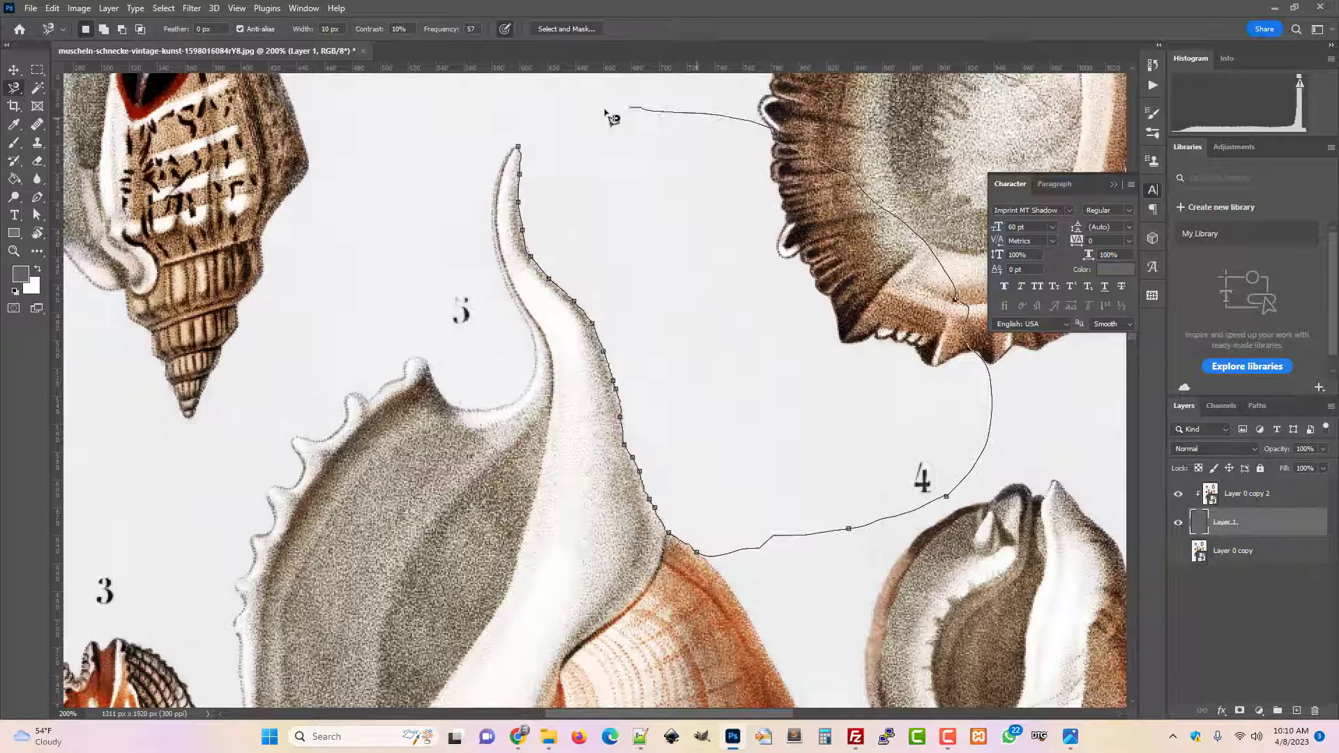
click(523, 148)
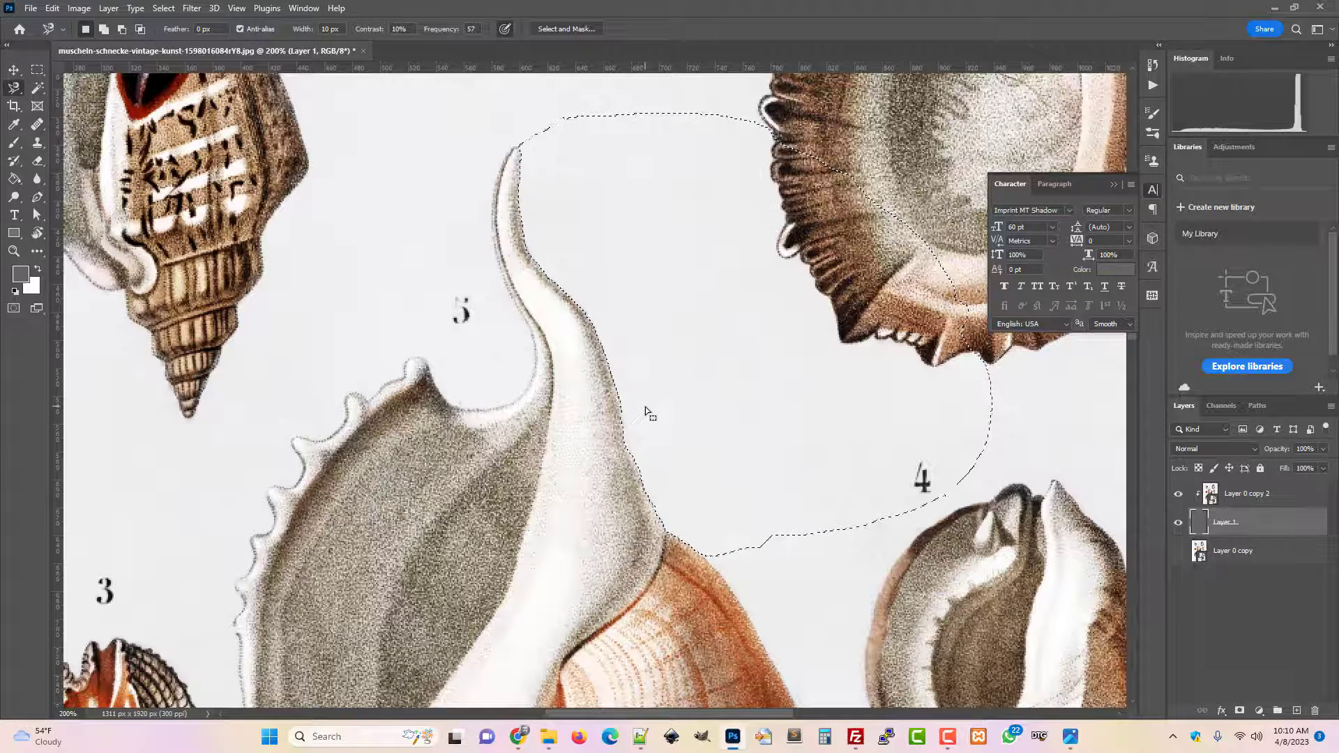
key(Delete)
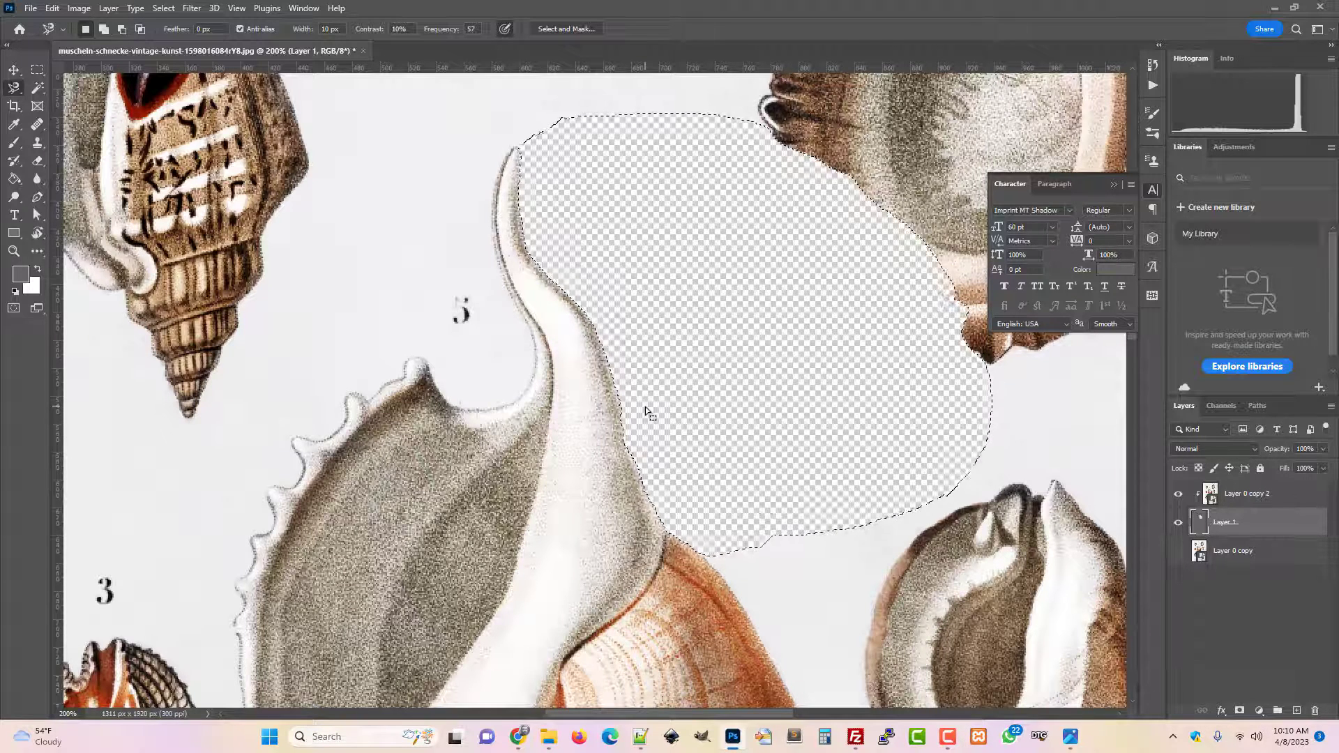
key(ctrl+d)
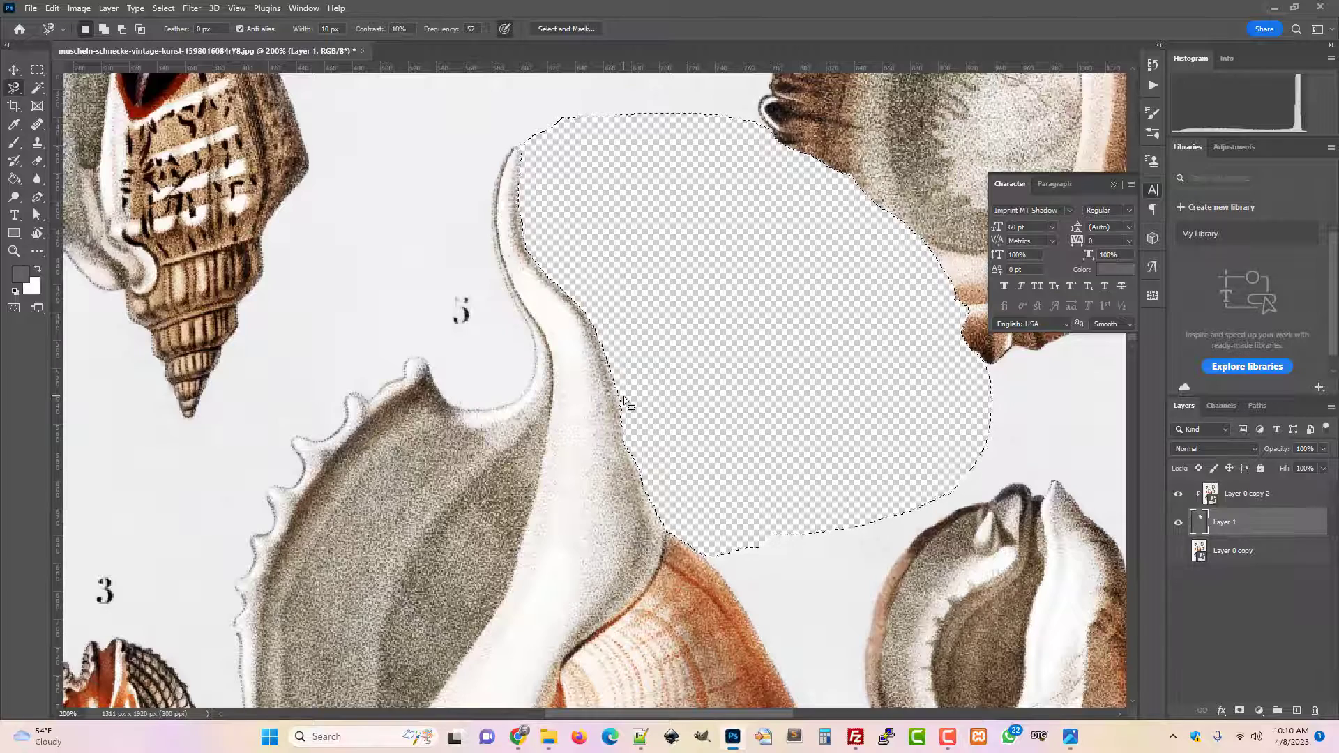
Loop the freehand Lasso around shells 1 to 4 and the upper page, clear that area from Layer 1, and deselect
scroll(624, 396, down, 5)
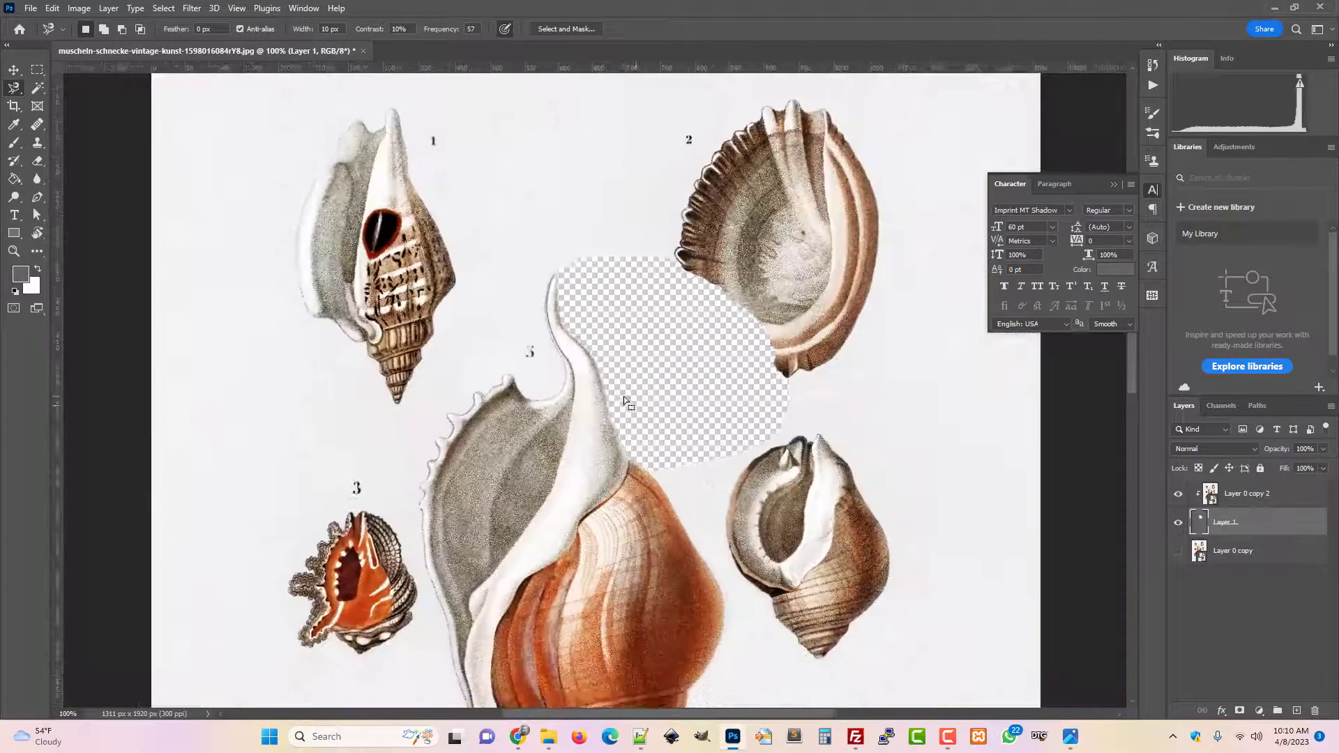
scroll(573, 443, down, 1)
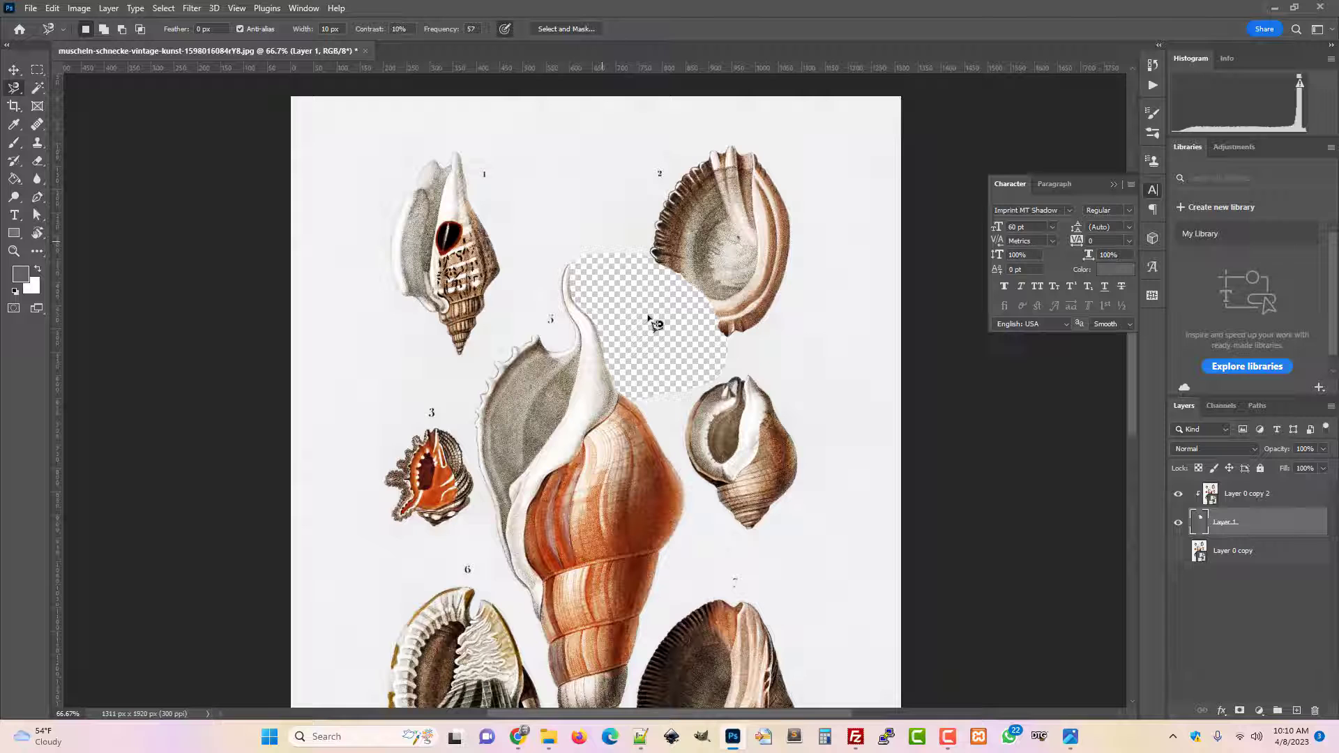
right_click(14, 89)
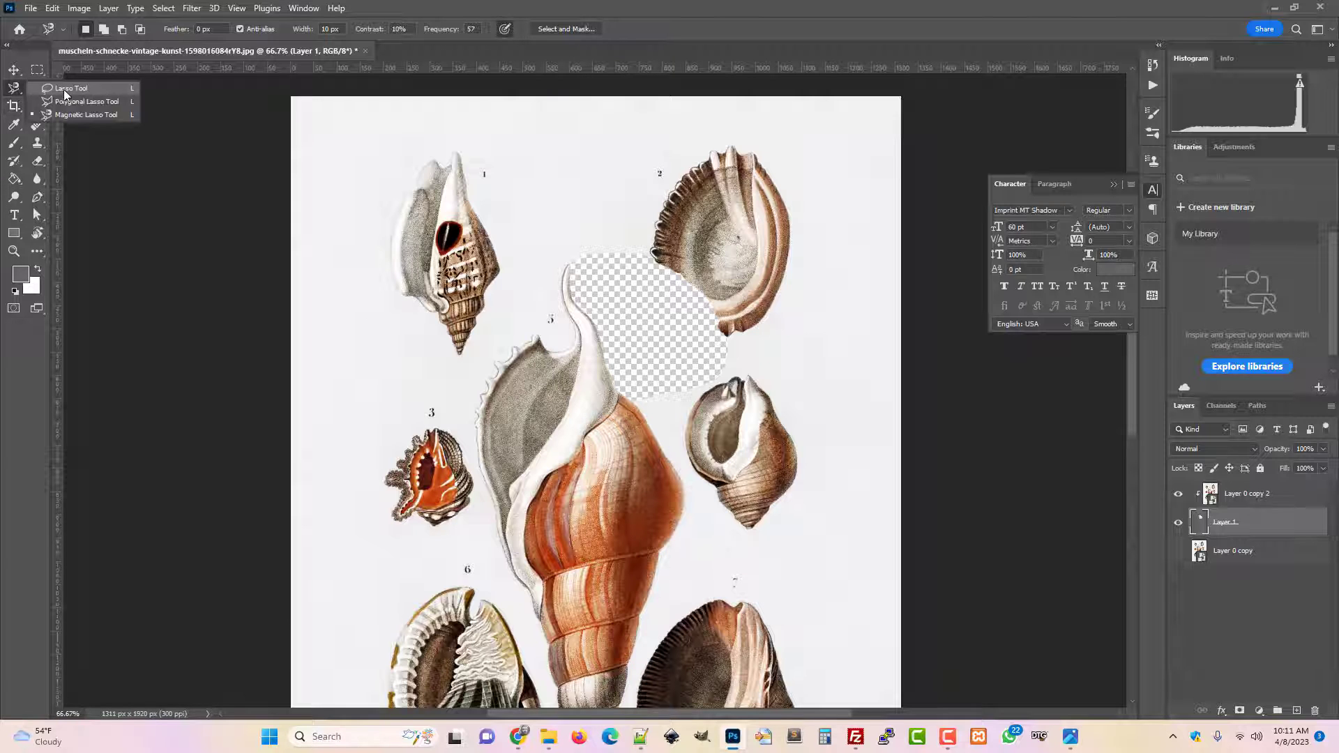
click(77, 87)
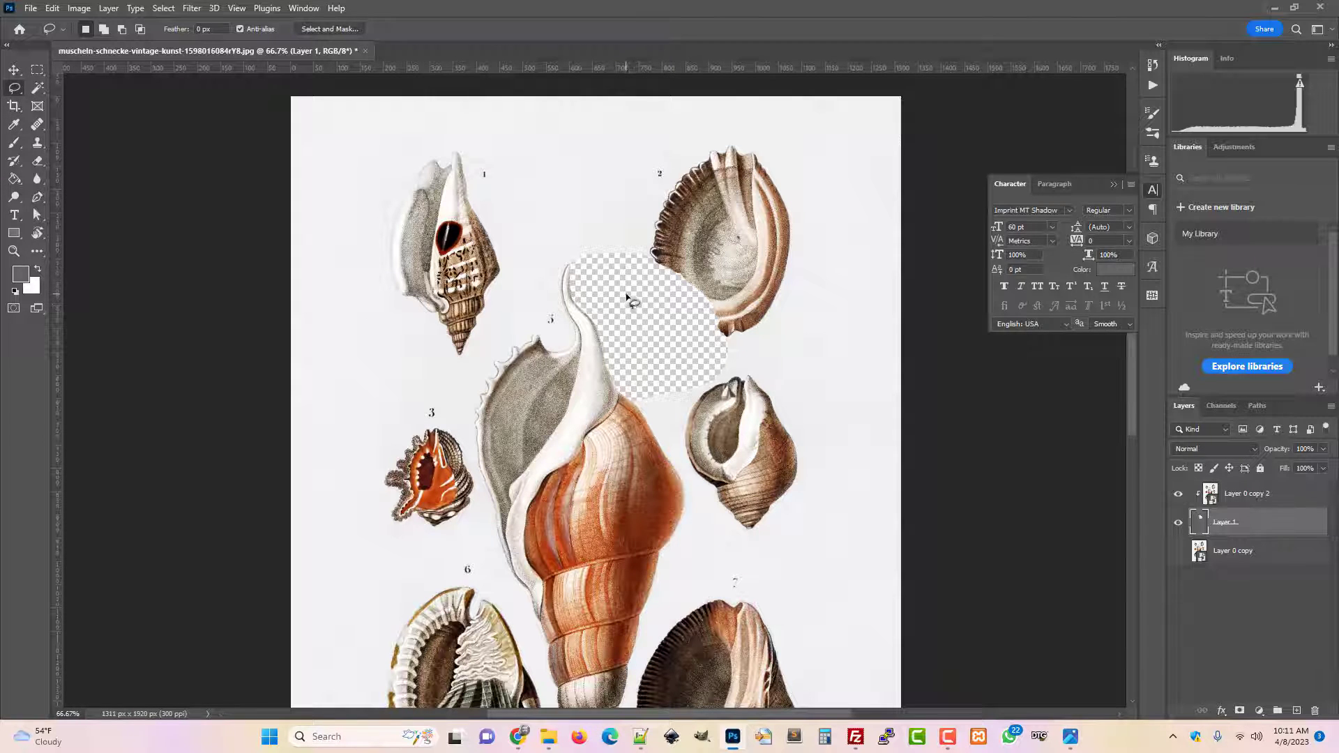
mouse_move(693, 357)
mouse_down()
mouse_move(682, 441)
mouse_move(721, 534)
mouse_move(791, 577)
mouse_move(933, 601)
mouse_up()
mouse_move(947, 275)
mouse_down()
mouse_move(920, 83)
mouse_move(503, 82)
mouse_up()
drag(336, 81, 269, 82)
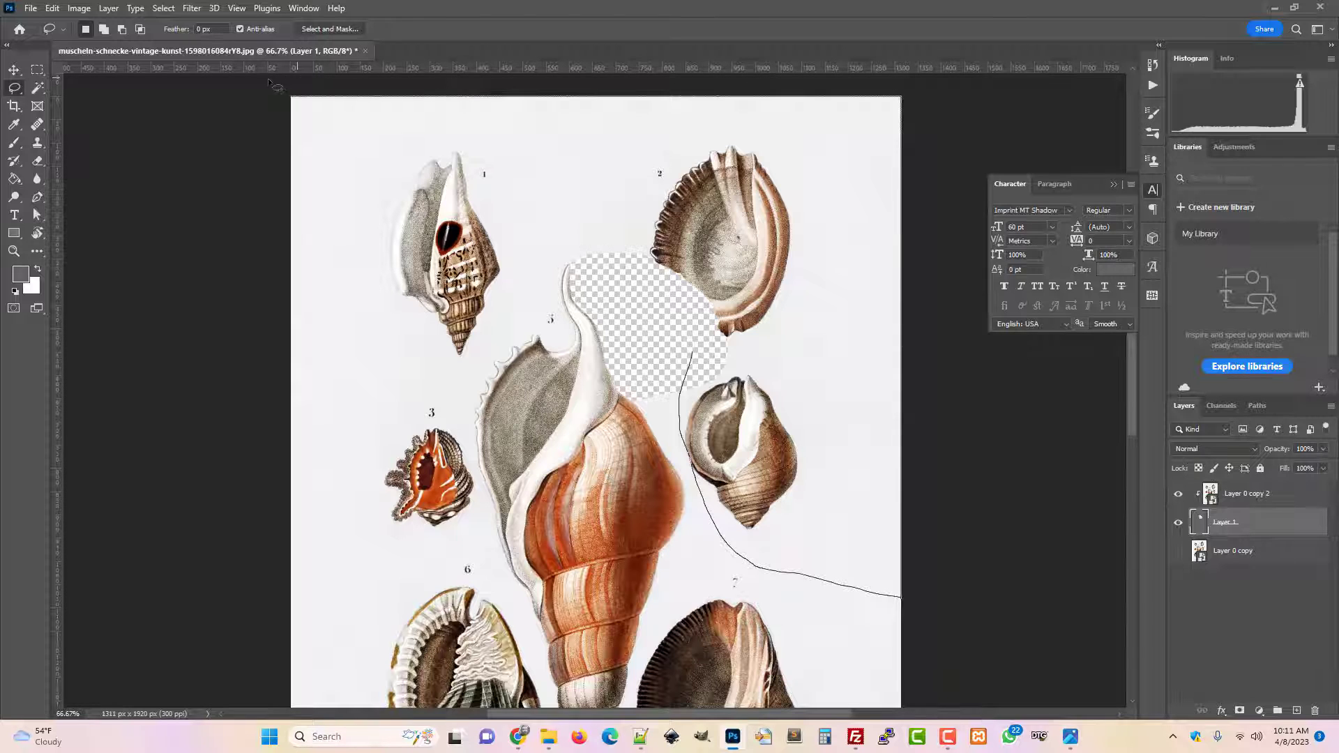
drag(244, 149, 225, 542)
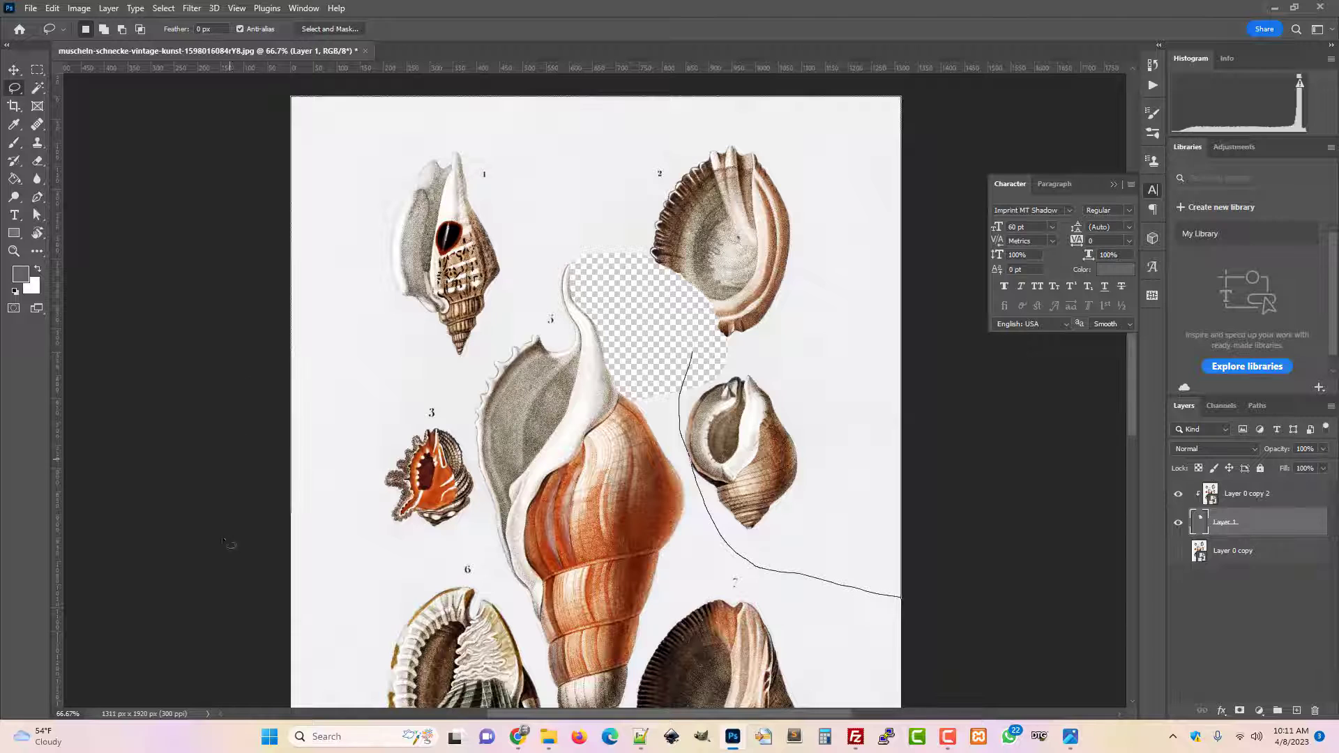
mouse_move(244, 602)
mouse_down()
mouse_move(328, 627)
mouse_move(445, 567)
mouse_move(477, 514)
mouse_up()
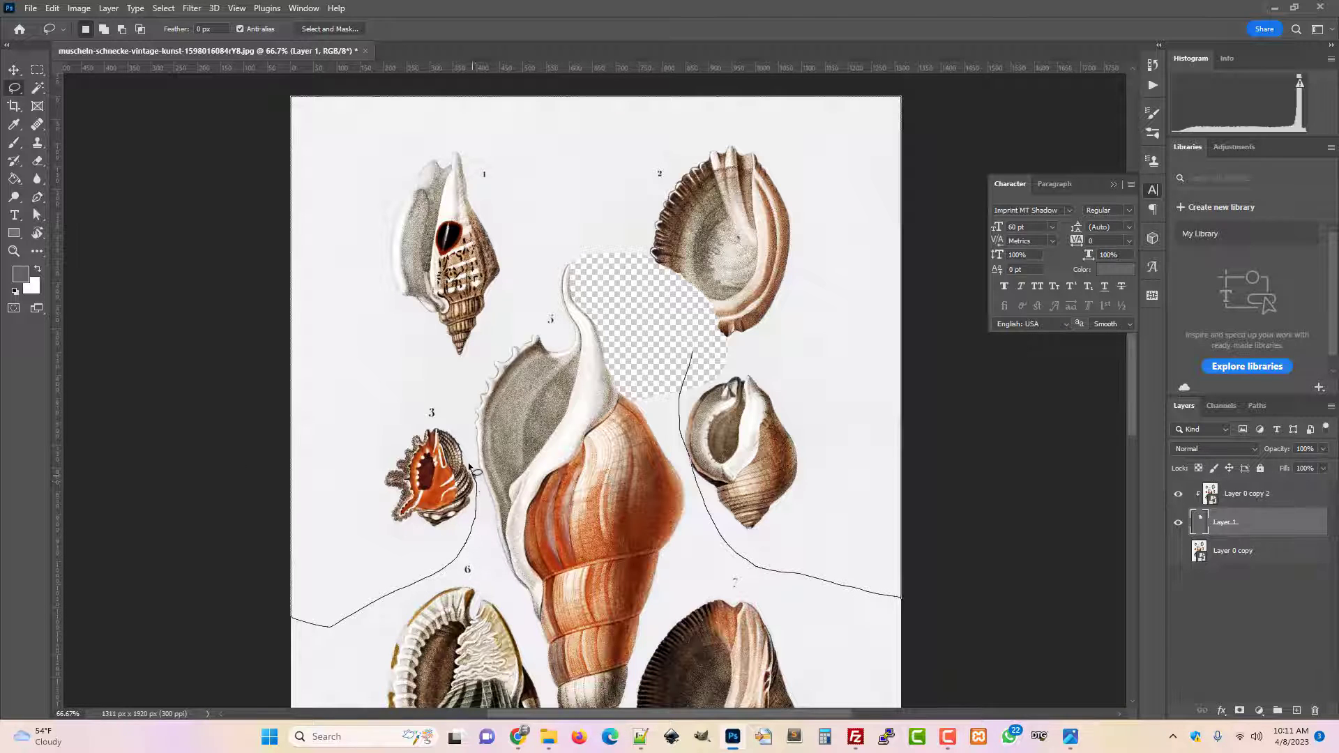
mouse_move(461, 444)
mouse_down()
mouse_move(488, 332)
mouse_move(548, 254)
mouse_move(585, 231)
mouse_move(624, 244)
mouse_move(687, 323)
mouse_move(683, 391)
mouse_up()
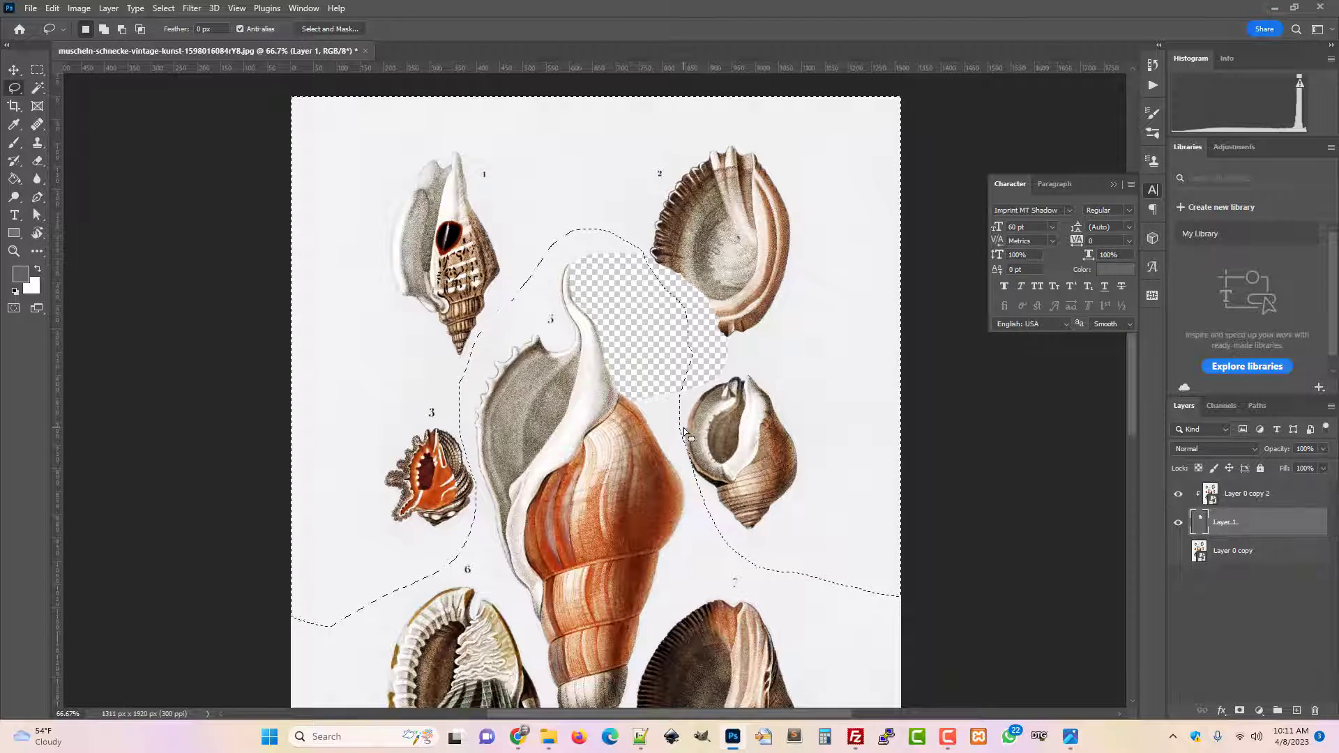
key(Delete)
key(ctrl+d)
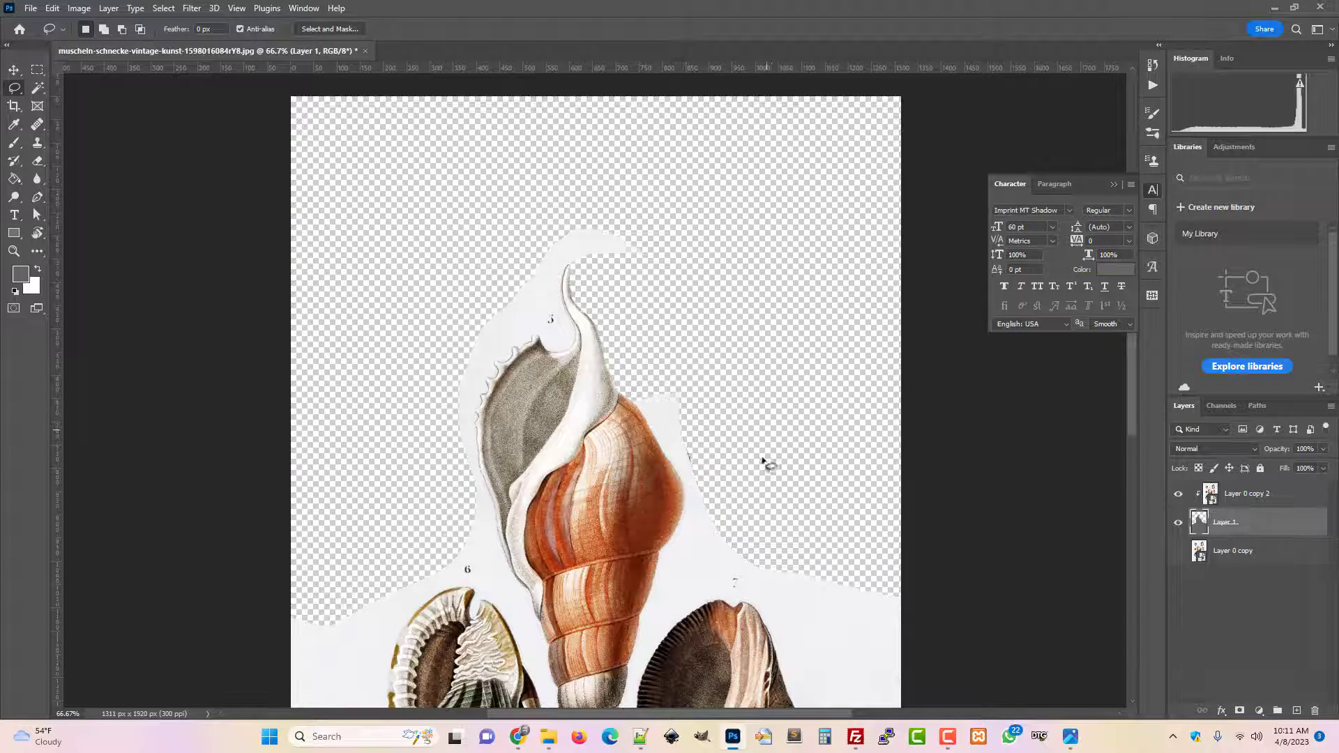
Lasso shells 6 and 7 with the caption text around the large shell's tip, clear them from Layer 1, and deselect
scroll(762, 464, down, 5)
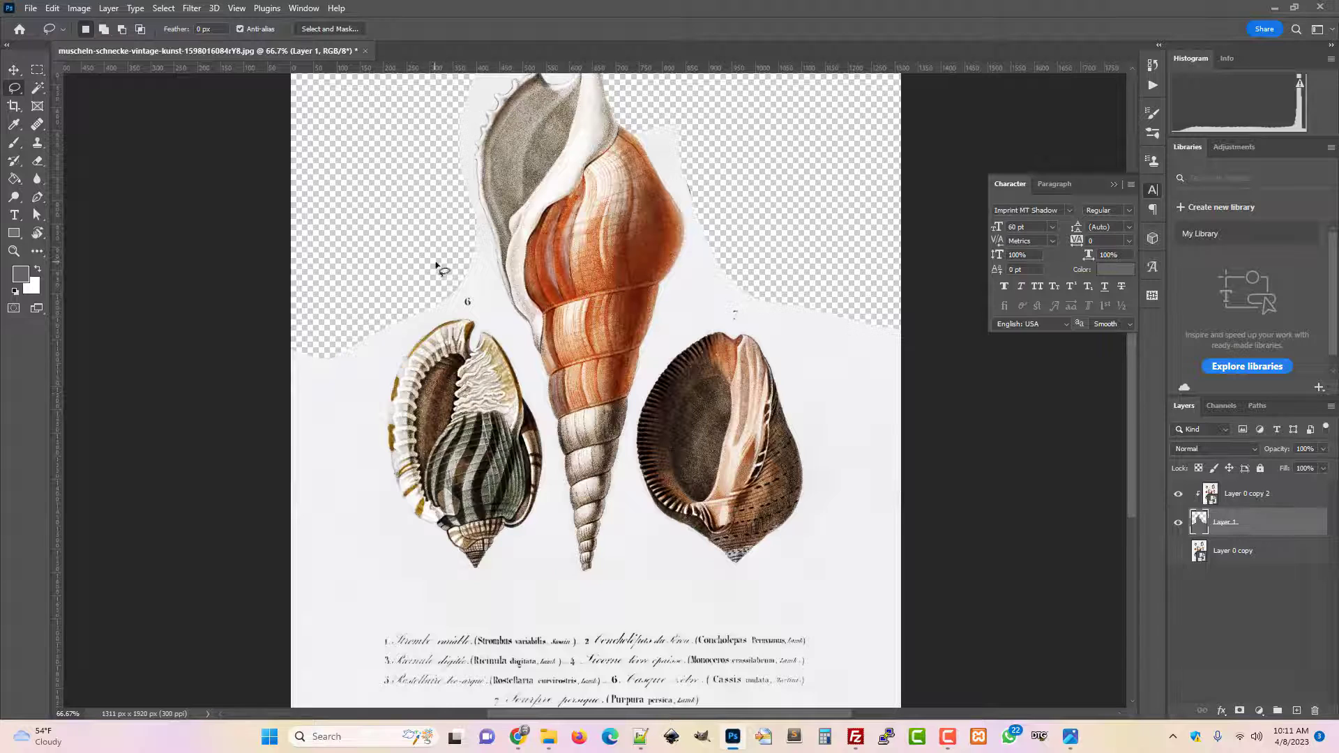
mouse_move(445, 259)
mouse_down()
mouse_move(514, 354)
mouse_move(542, 426)
mouse_move(549, 573)
mouse_move(568, 605)
mouse_move(625, 606)
mouse_move(643, 537)
mouse_move(636, 468)
mouse_up()
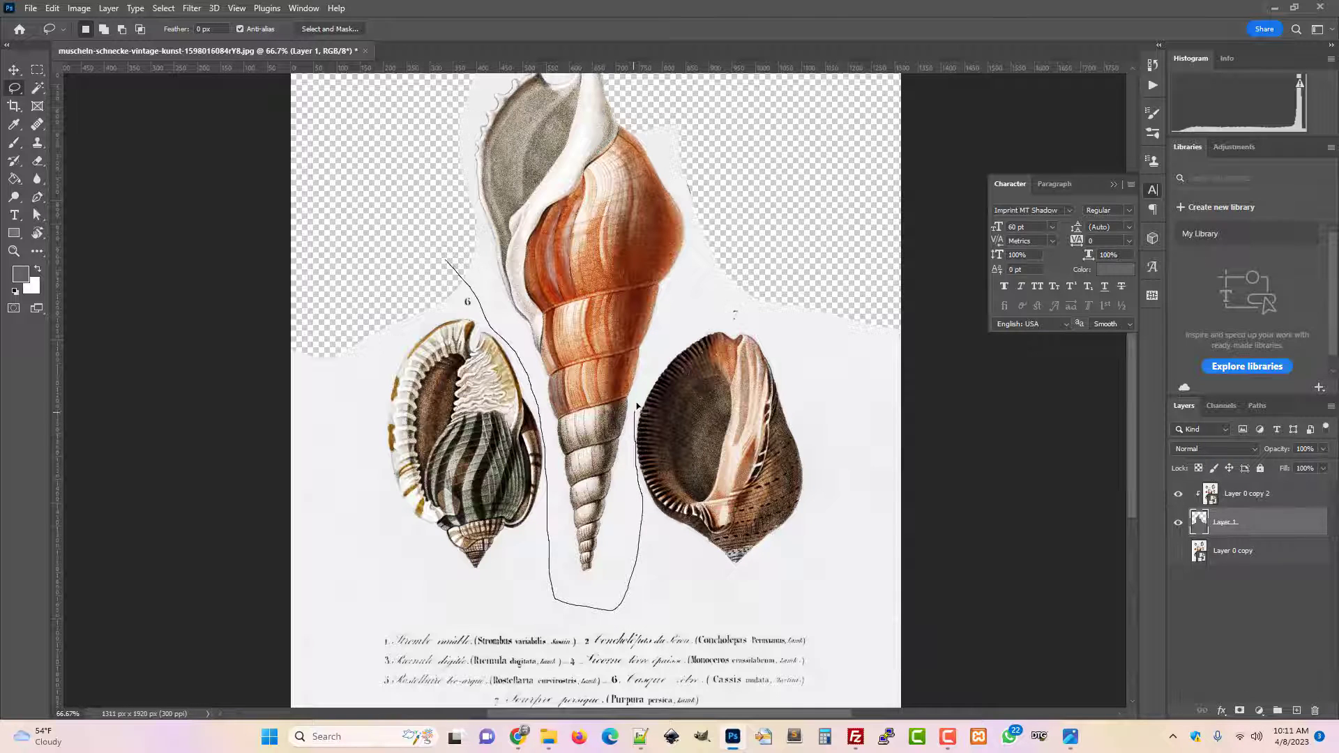
mouse_move(636, 406)
mouse_down()
mouse_move(734, 274)
mouse_move(828, 274)
mouse_move(962, 355)
mouse_up()
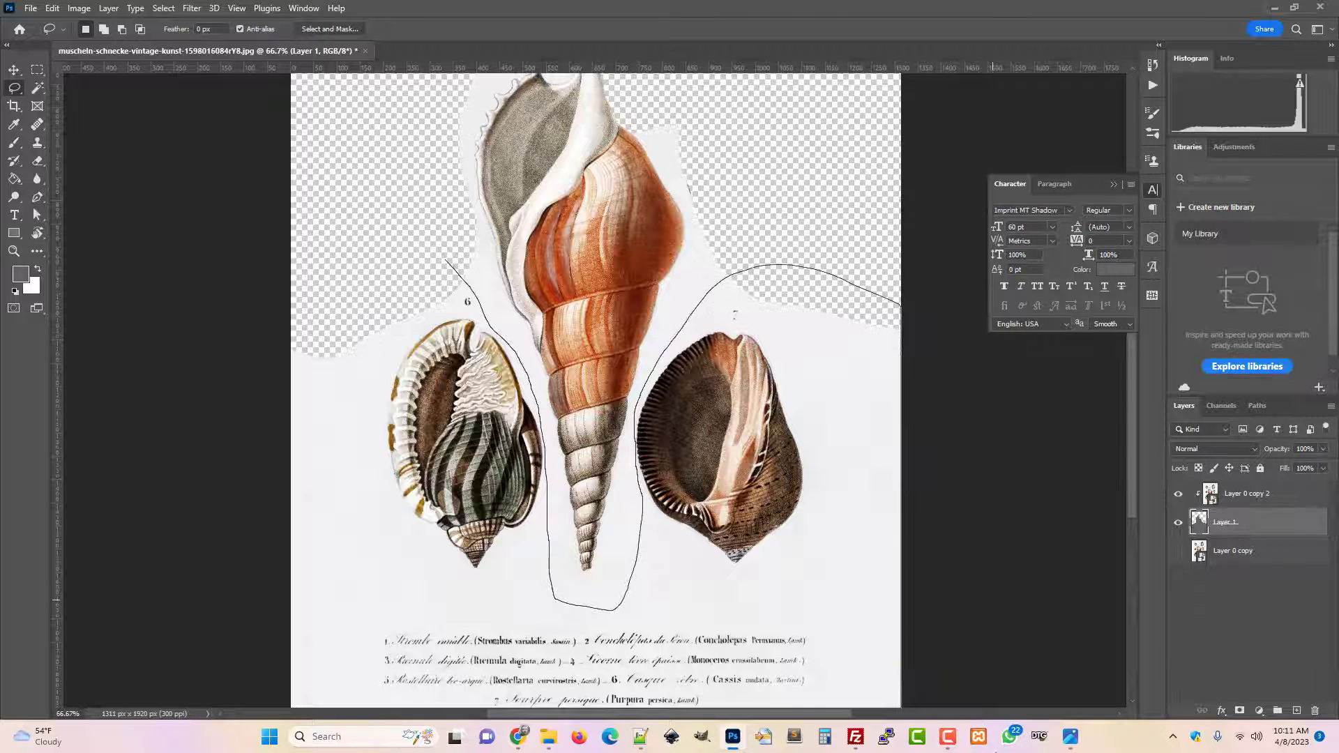
mouse_move(328, 714)
mouse_down()
mouse_move(203, 509)
mouse_move(293, 248)
mouse_move(482, 255)
mouse_up()
scroll(495, 379, down, 3)
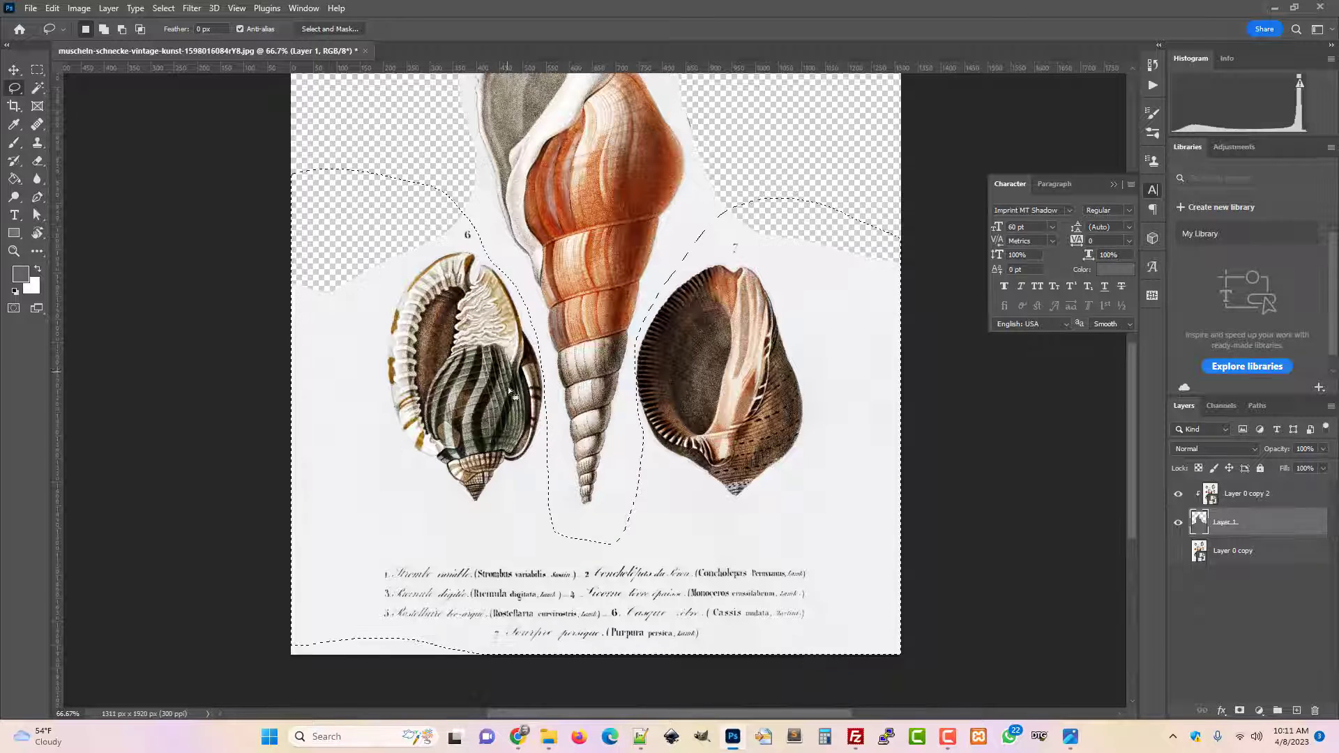
key(Delete)
key(ctrl+d)
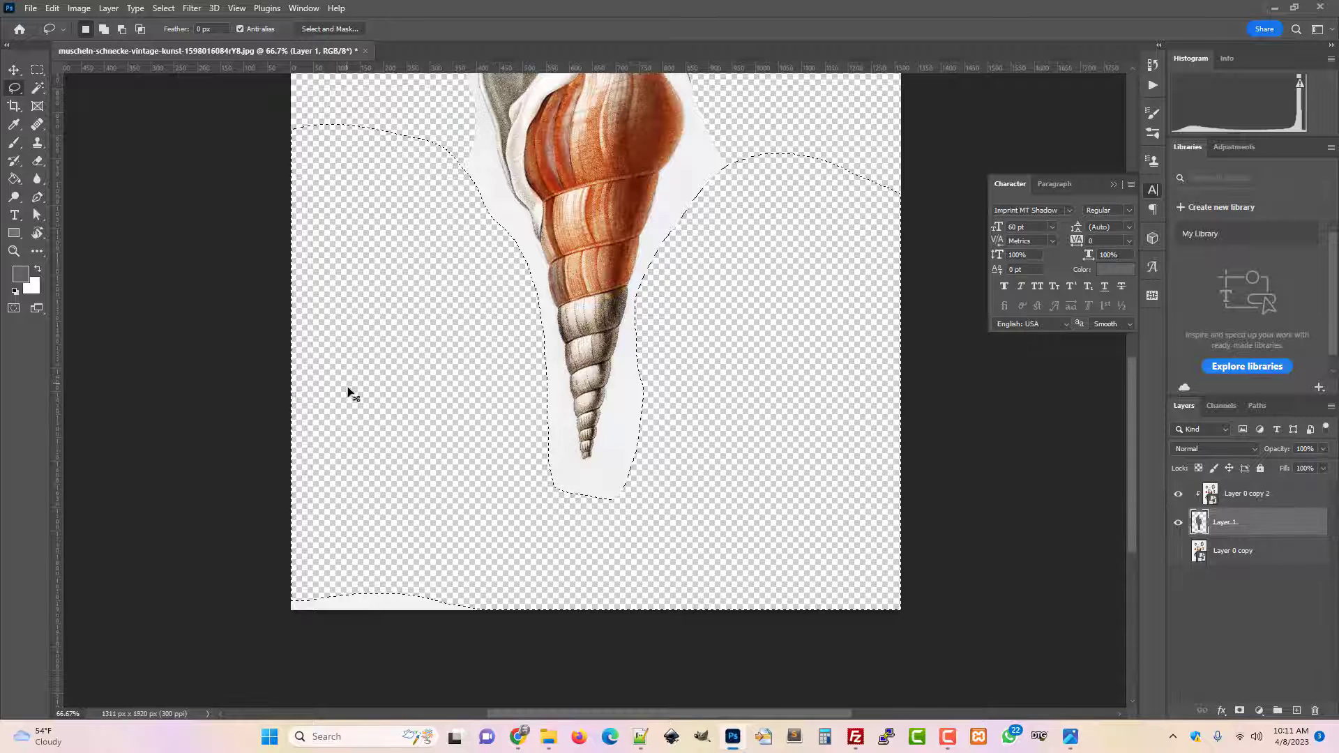
Lasso and clear the leftover paper sliver in the page's lower-left corner, and toggle Layer 0 copy 2's visibility to check Layer 1's shape
mouse_move(244, 556)
mouse_down()
mouse_move(487, 597)
mouse_move(531, 652)
mouse_move(353, 701)
mouse_move(190, 640)
mouse_move(185, 509)
mouse_up()
scroll(851, 592, up, 3)
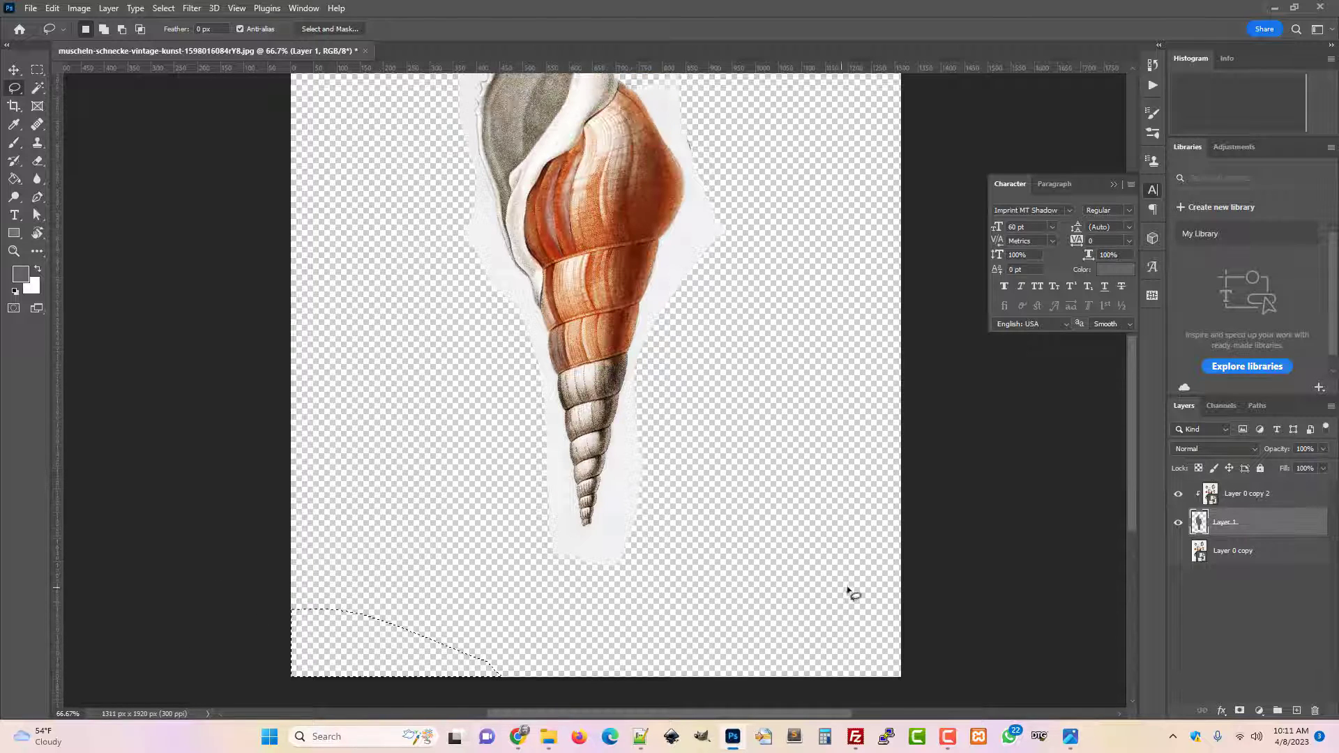
click(1179, 494)
click(1179, 494)
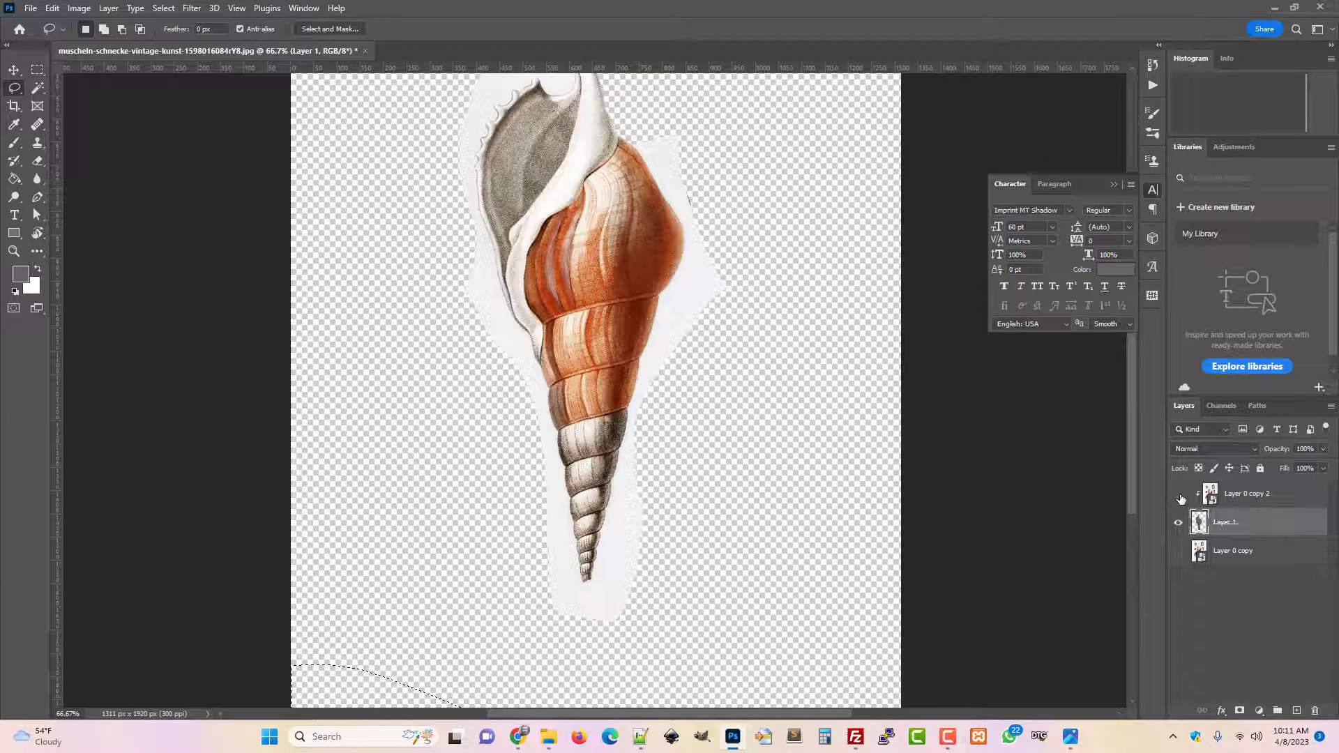
click(1179, 494)
click(1178, 494)
Switch to the Magnetic Lasso tool for tracing the upper edge of the large shell
scroll(723, 553, up, 2)
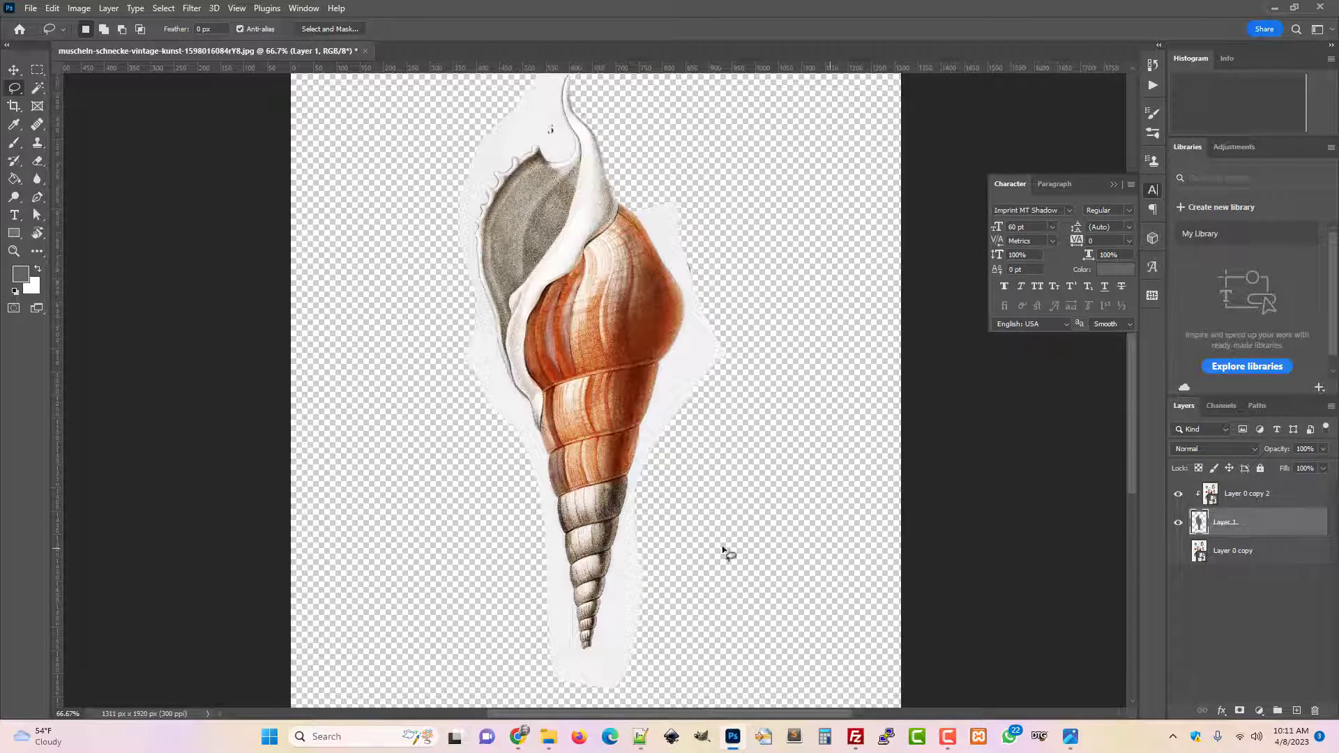
key(ctrl+plus)
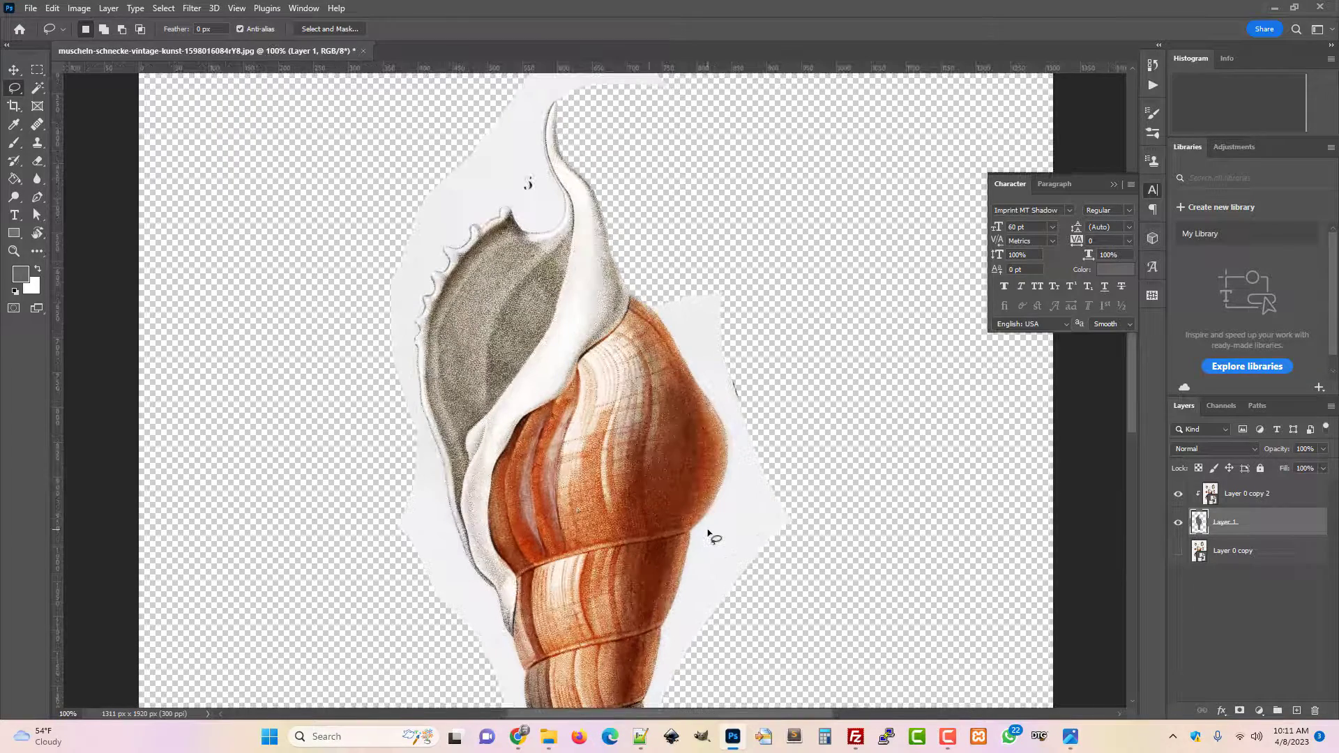
right_click(14, 87)
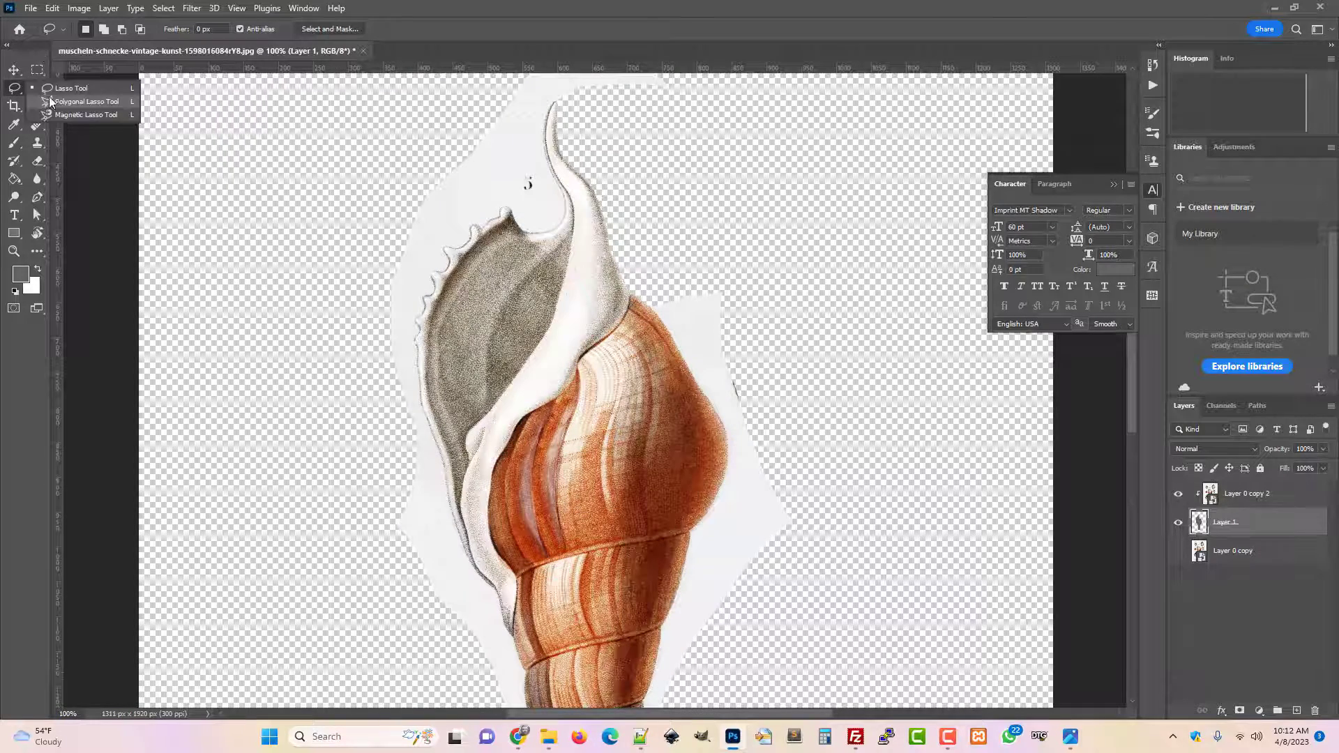
click(77, 111)
scroll(461, 408, up, 1)
scroll(461, 408, up, 1)
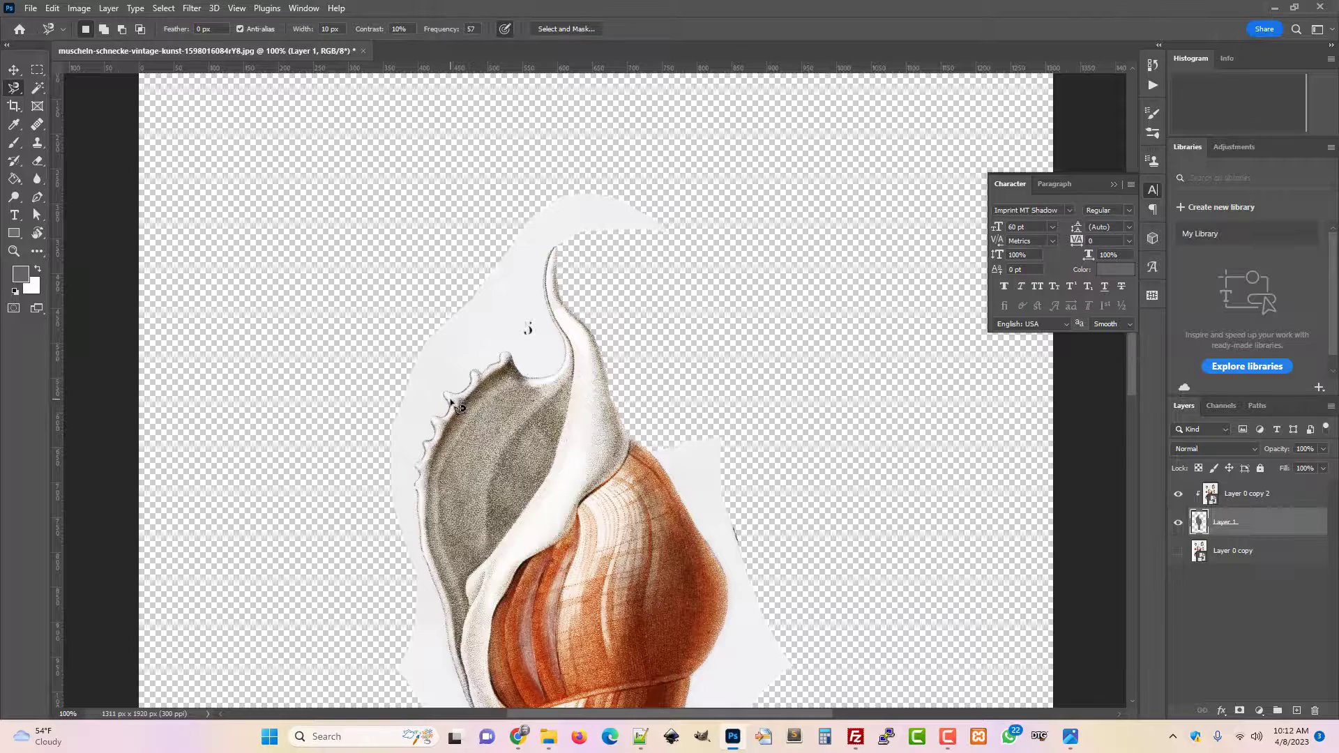
key(ctrl+plus)
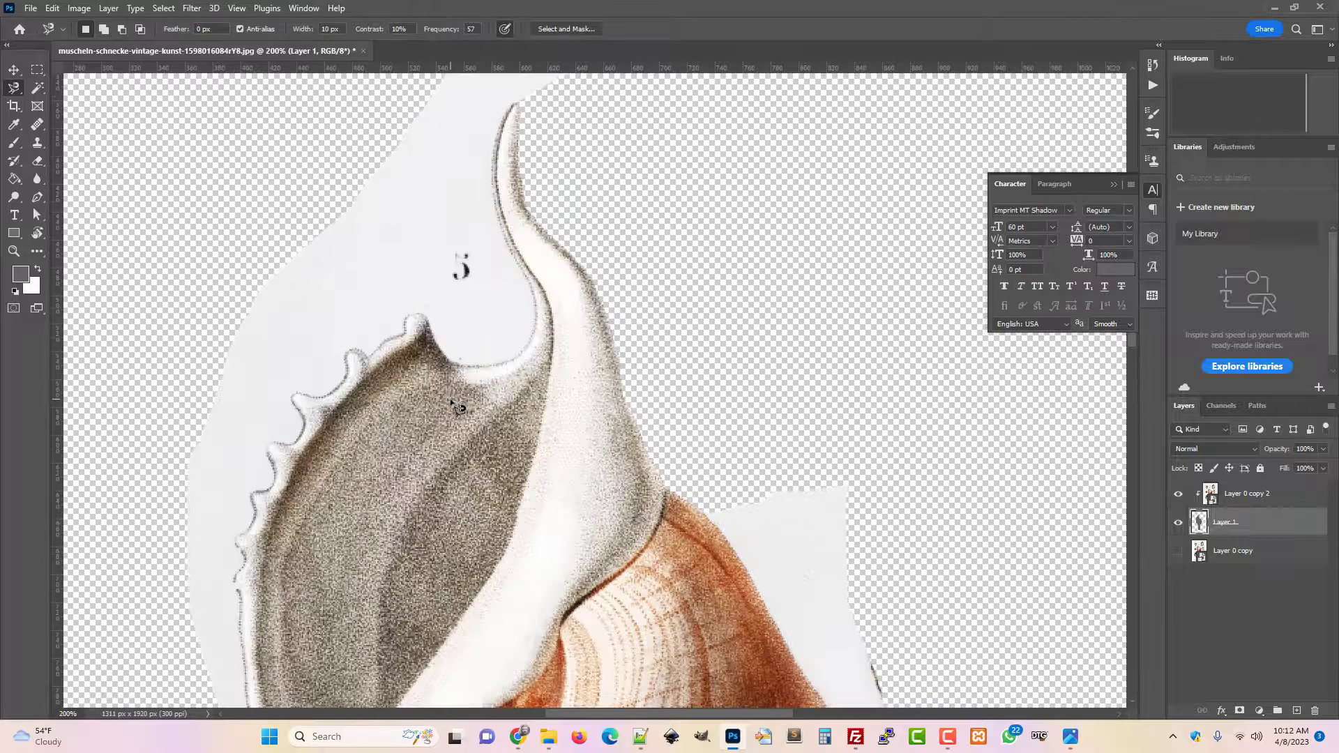
click(427, 316)
key(Escape)
scroll(528, 383, up, 3)
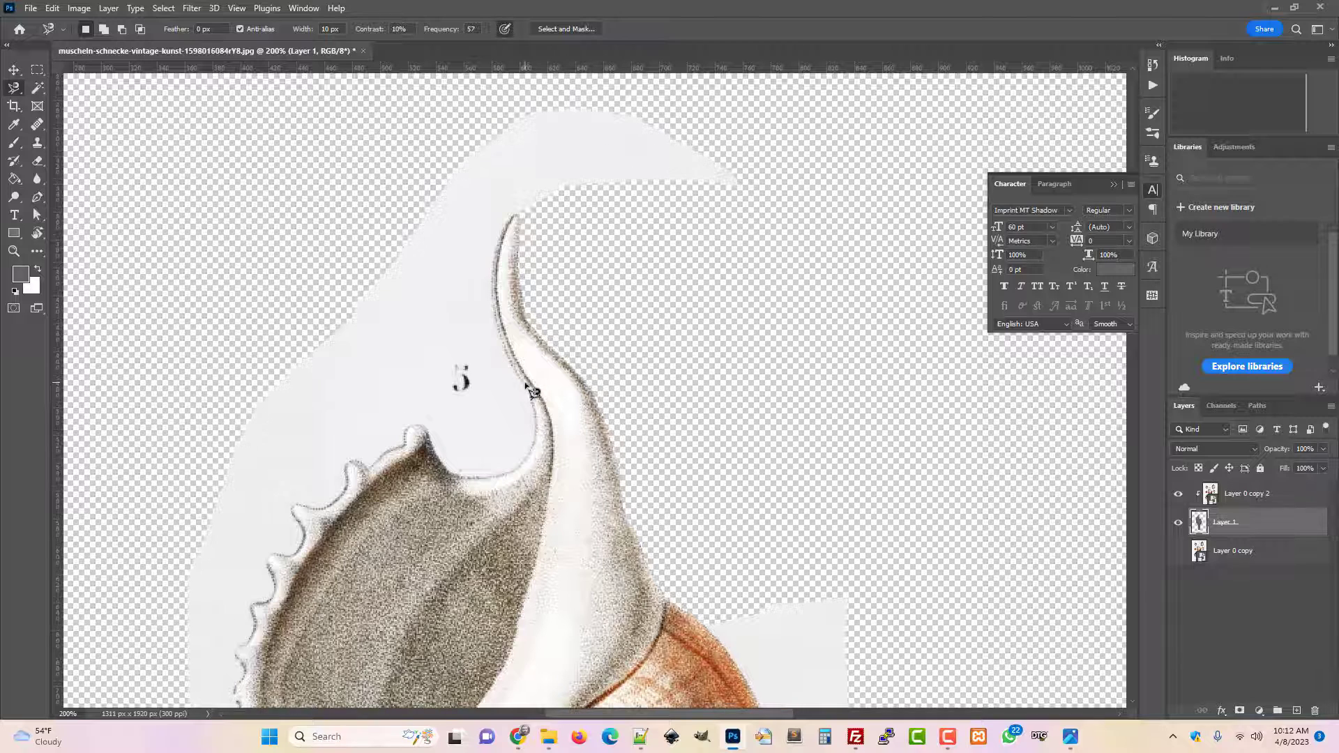
click(516, 213)
key(Escape)
click(514, 213)
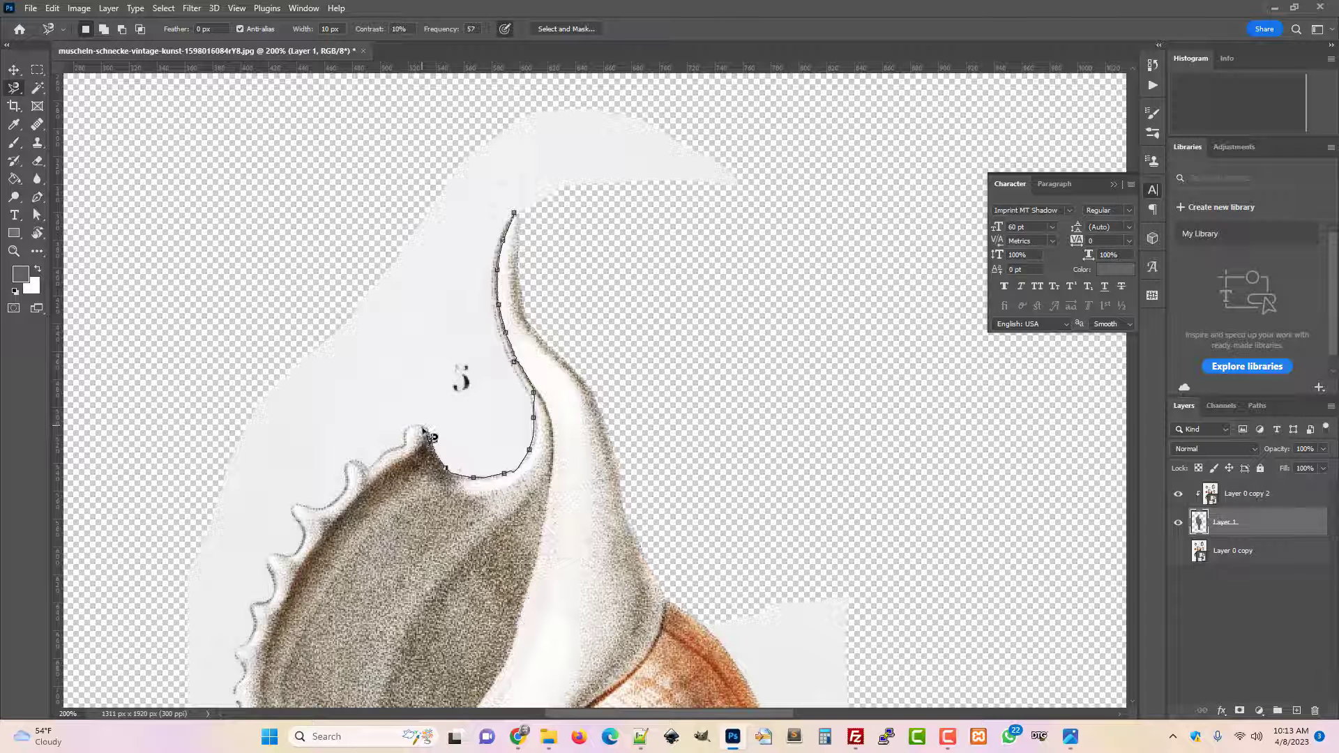
key(Escape)
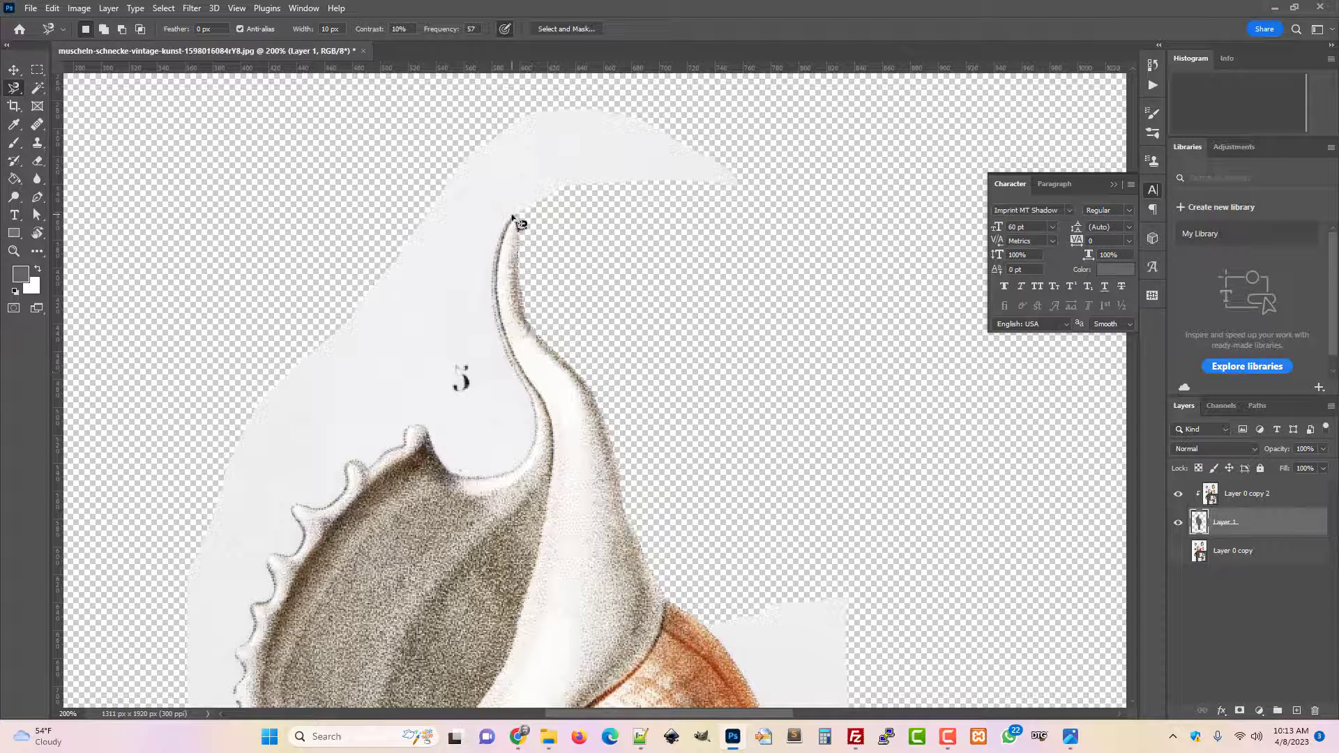
Trace the spire's left edge and the notch beside it with the Magnetic Lasso, clear the paper around the number 5 from Layer 1, and deselect
click(512, 215)
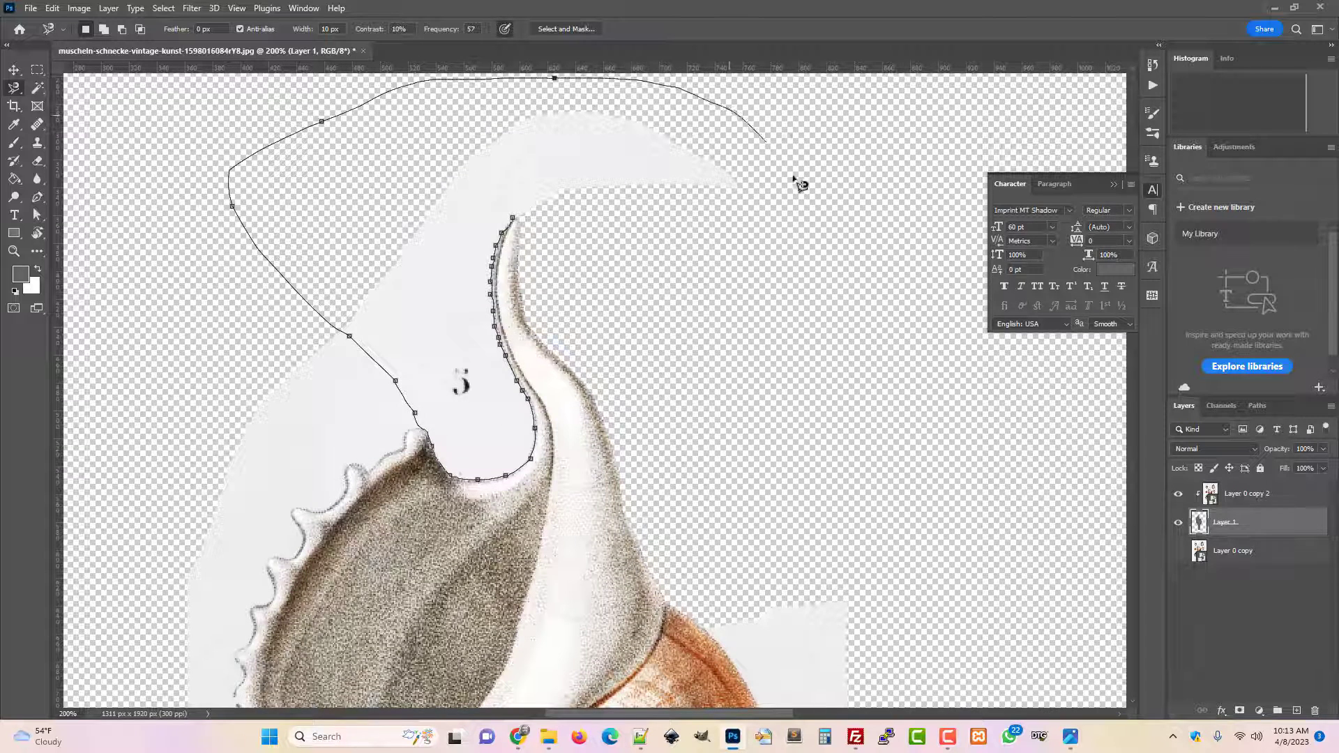
double_click(544, 233)
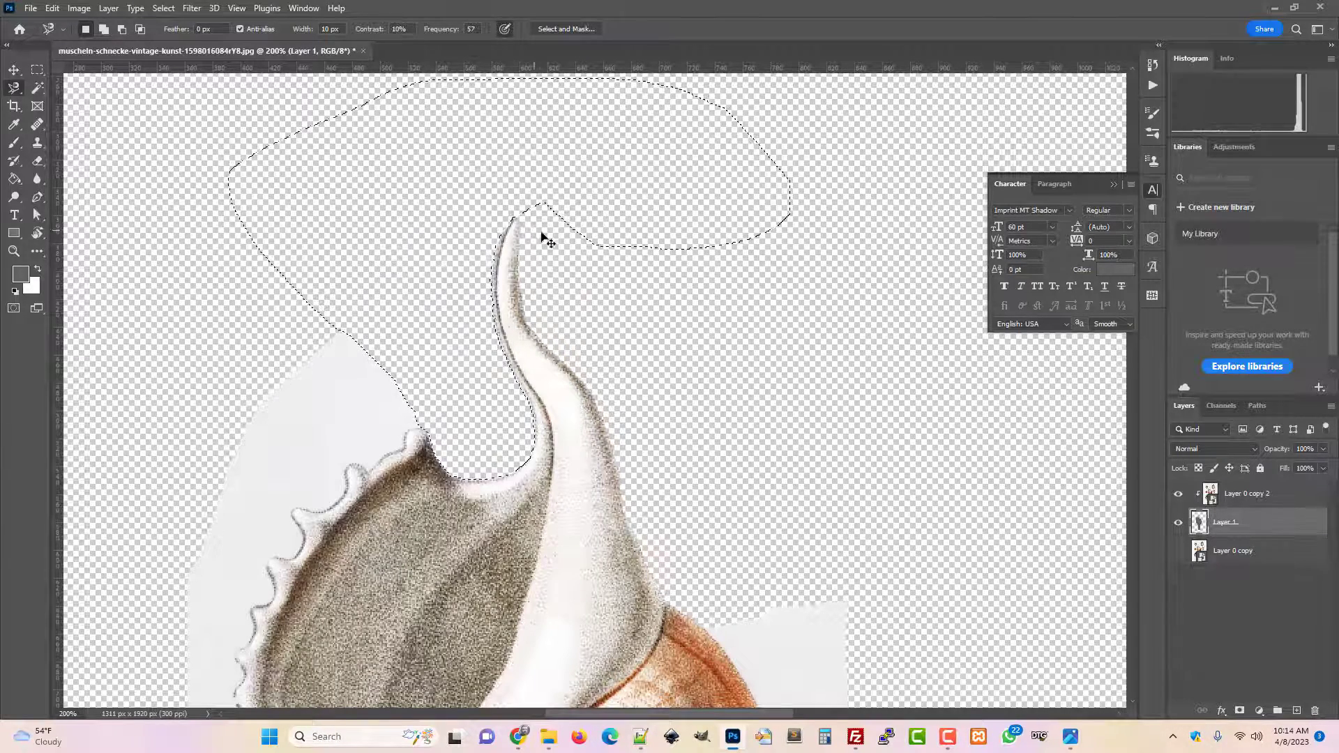
key(ctrl+d)
scroll(488, 384, down, 5)
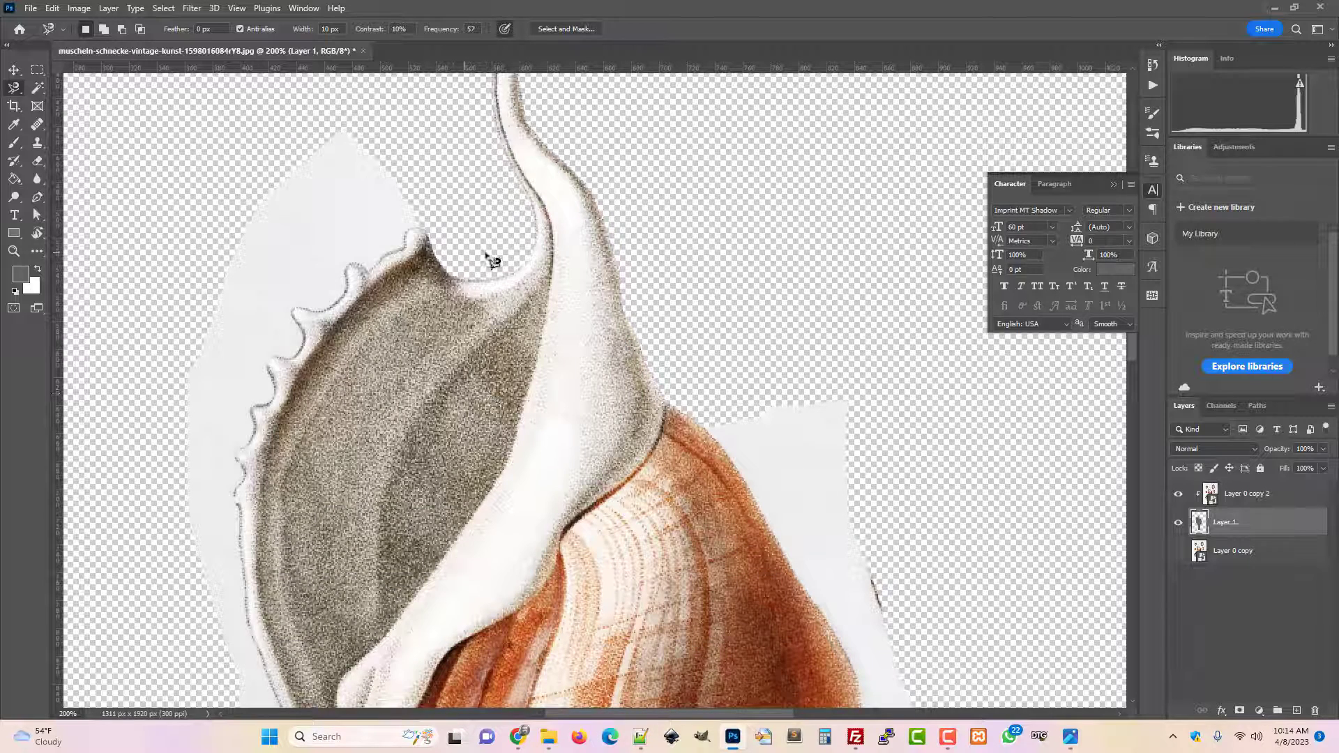
Toggle Layer 0 copy 2's visibility to check Layer 1, and clear the paper along the orange body whorl's upper-right edge using the Magnetic Lasso
click(1178, 494)
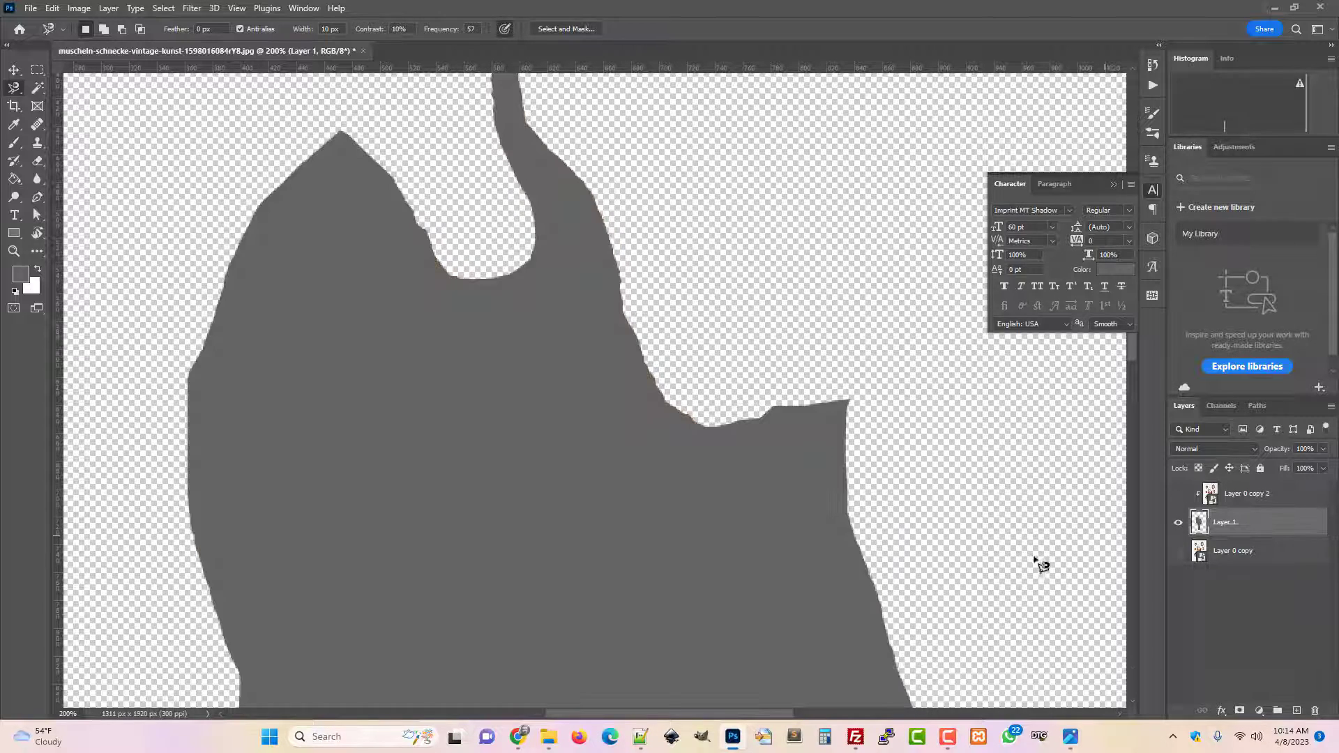
scroll(1041, 565, up, 1)
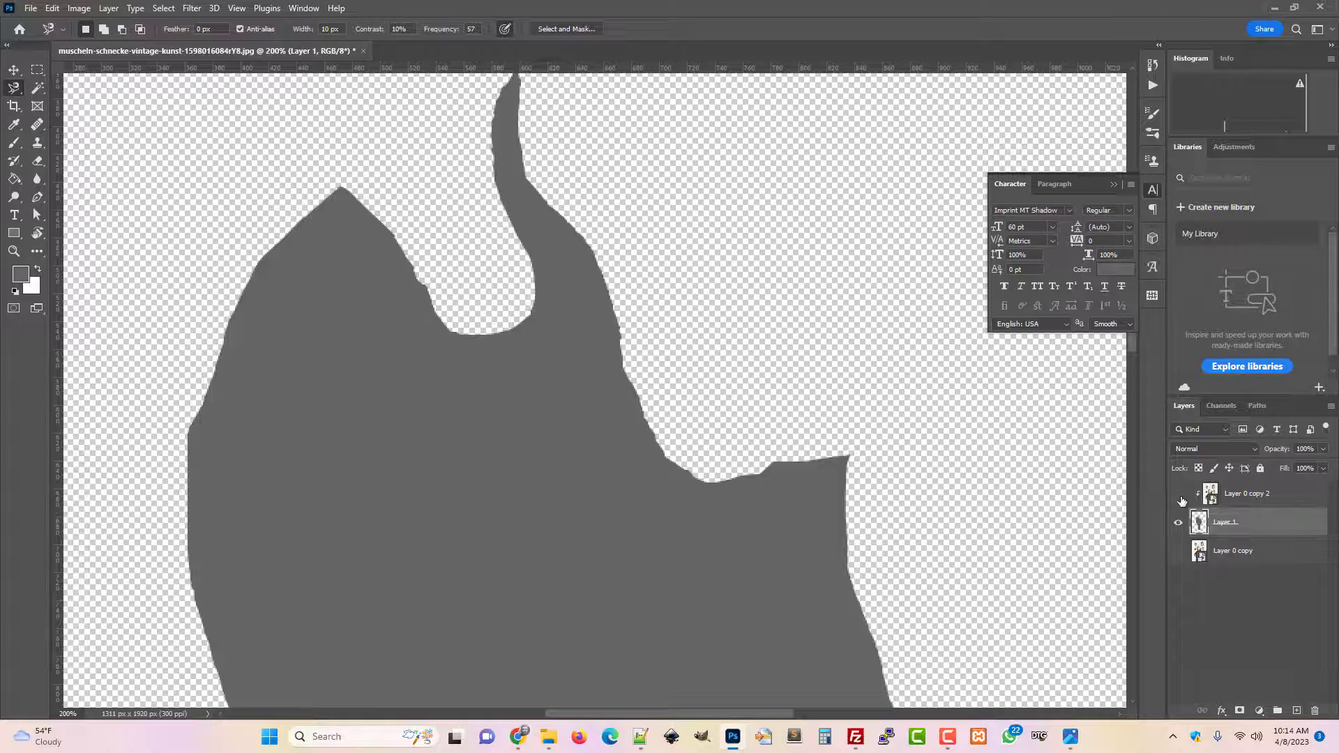
click(1179, 495)
scroll(781, 509, down, 2)
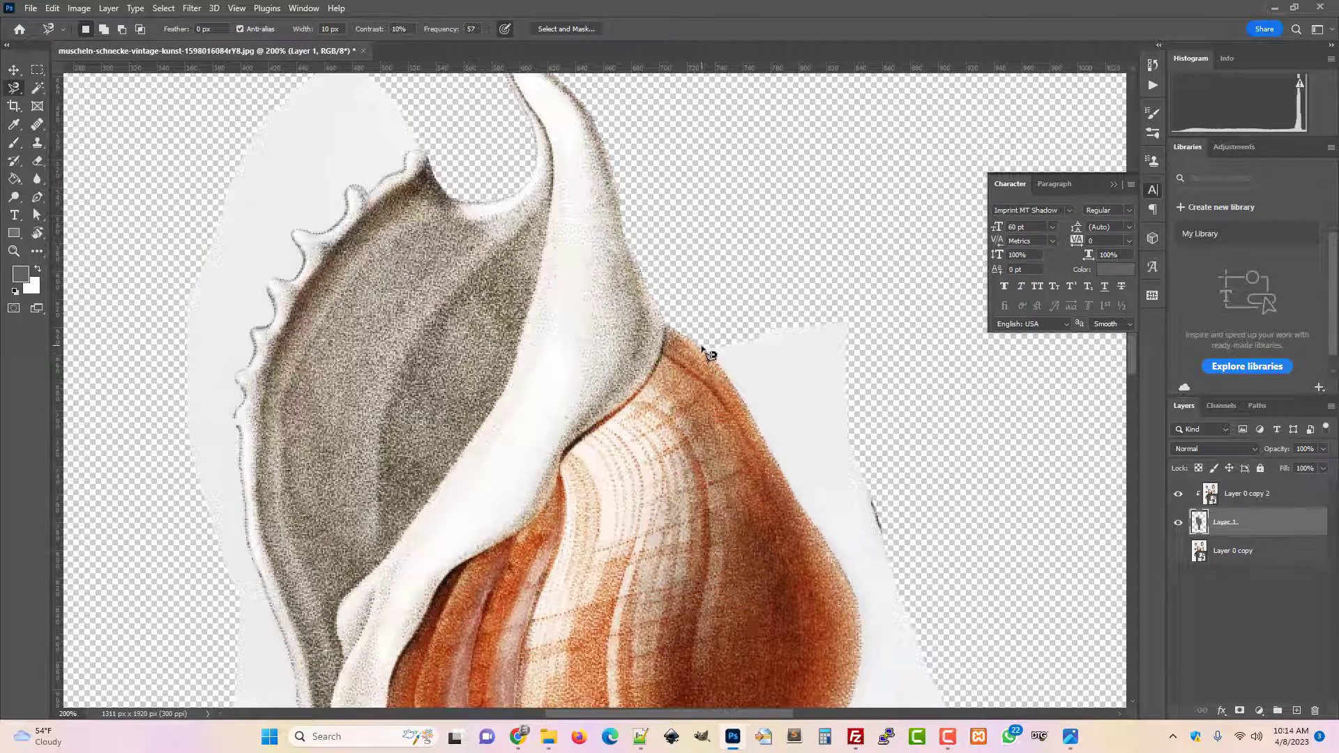
click(701, 346)
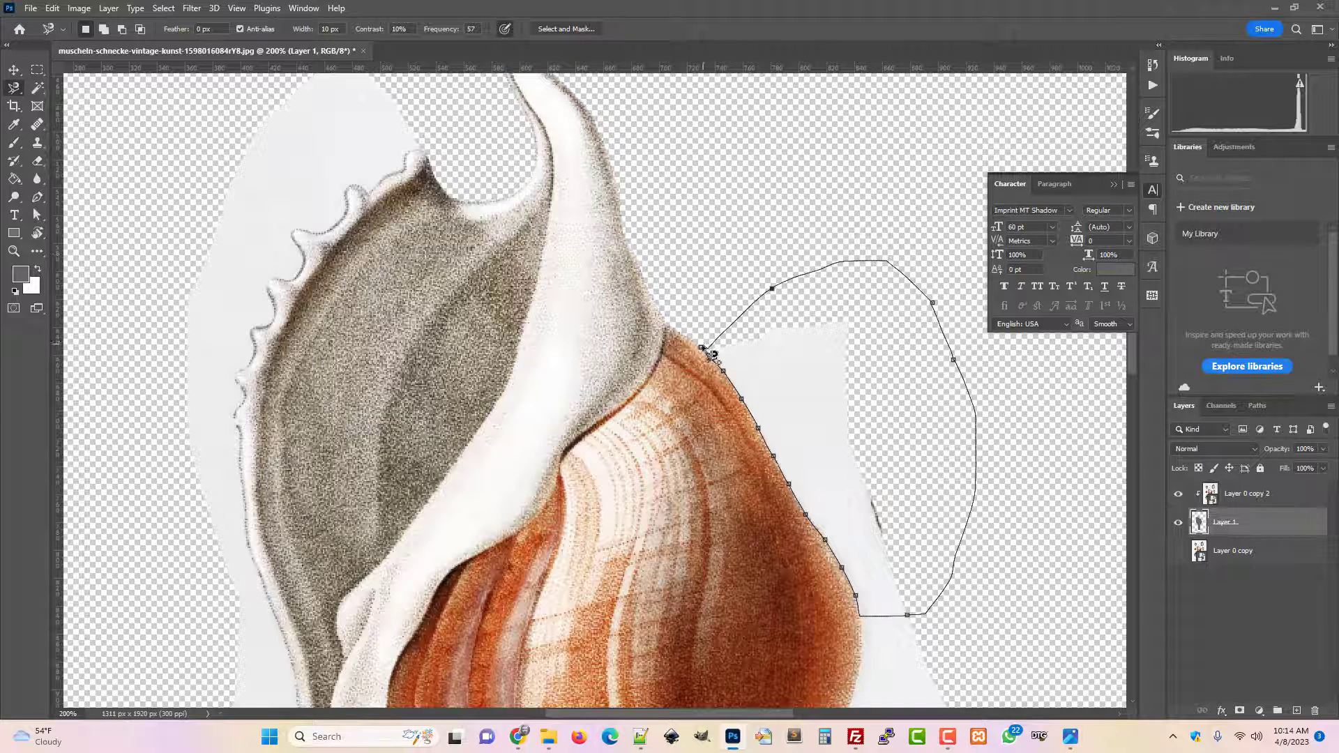
click(712, 349)
key(Delete)
scroll(846, 478, down, 3)
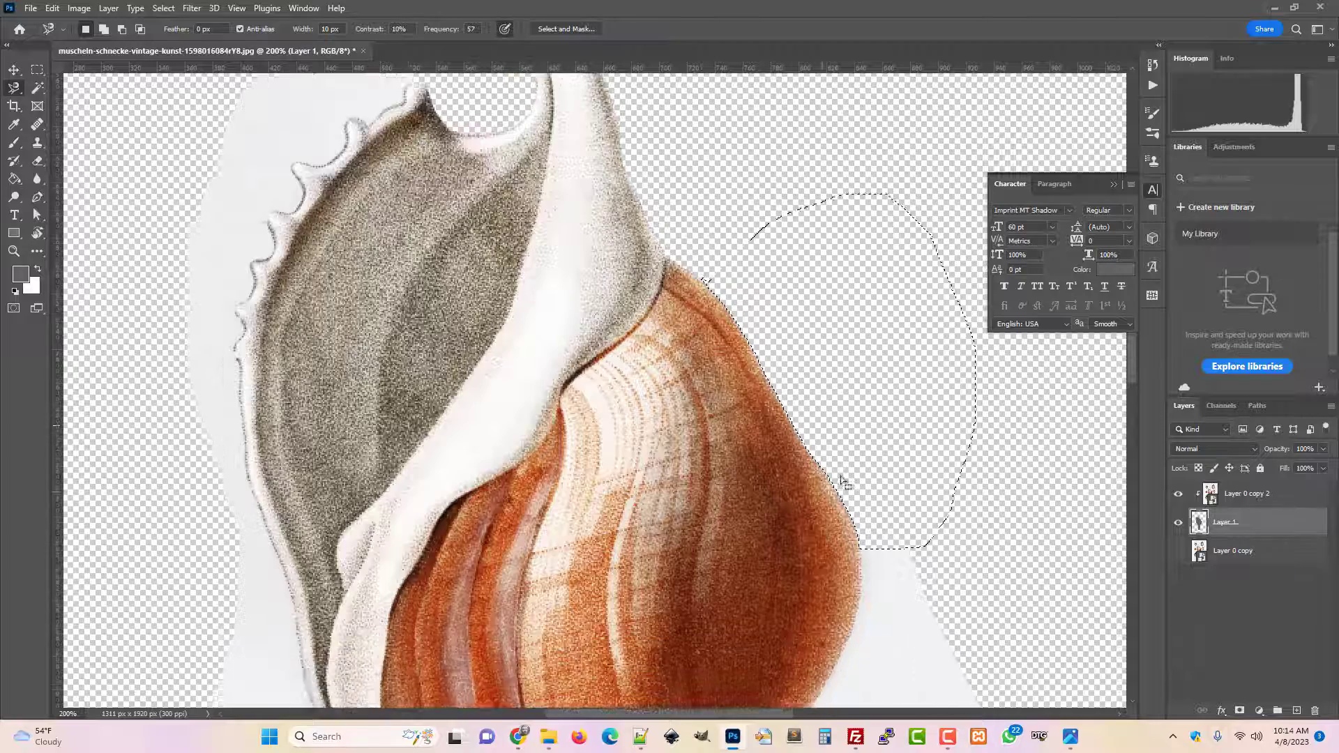
scroll(860, 503, down, 2)
key(ctrl+d)
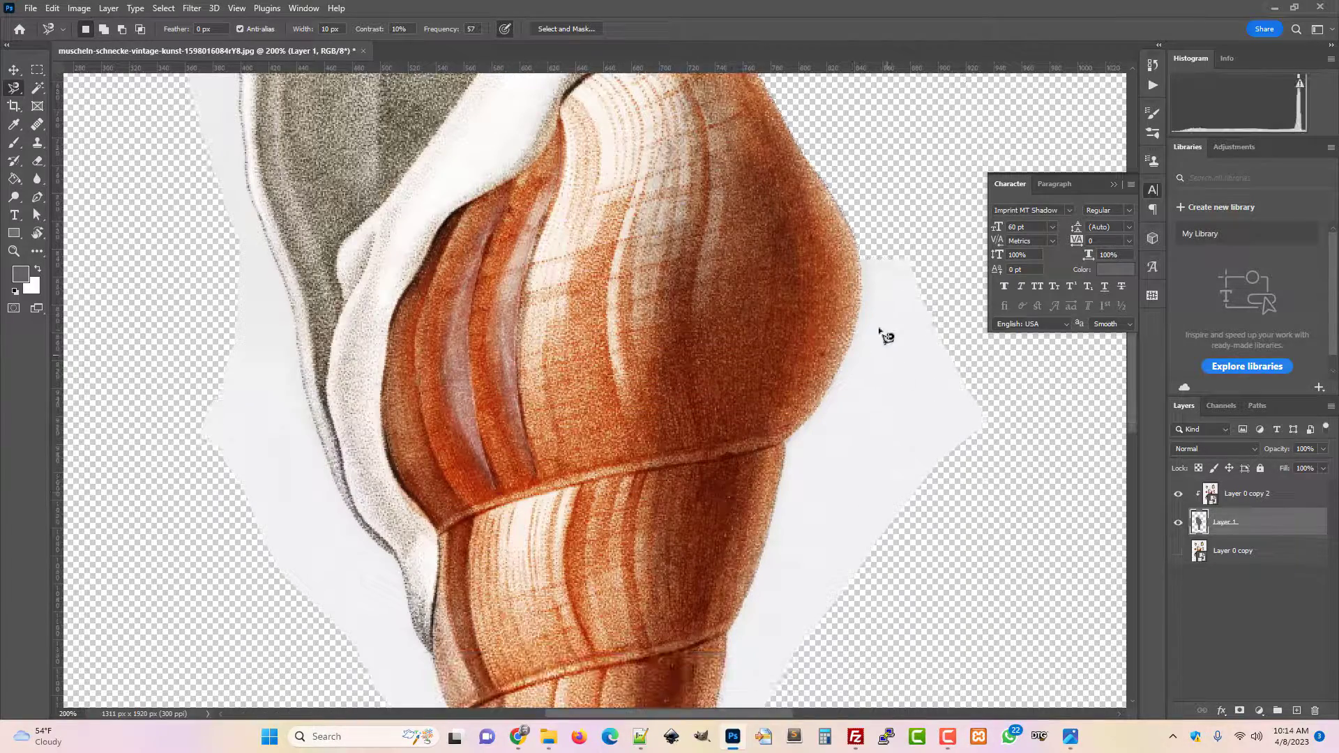
Trace the right edge of the body whorl's lower half and the next whorl with the Magnetic Lasso, clear that paper from Layer 1, and deselect
click(861, 258)
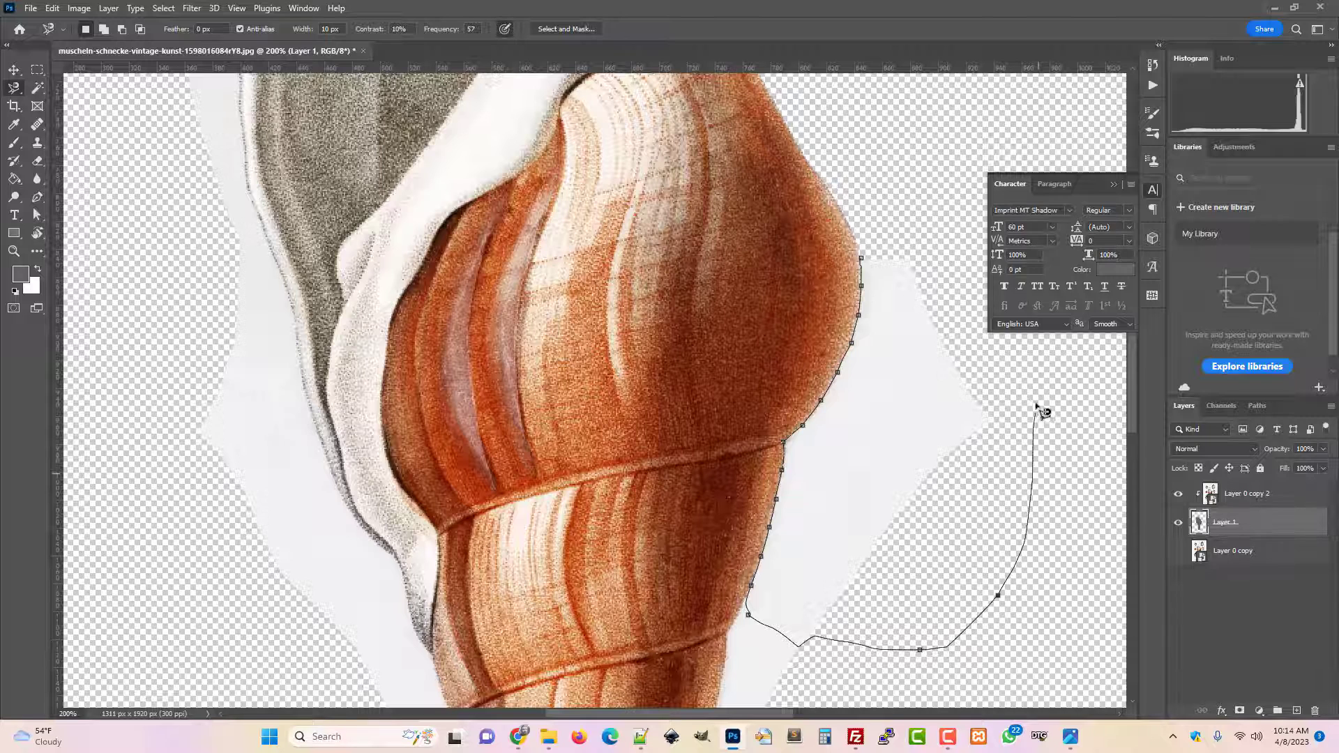
click(863, 259)
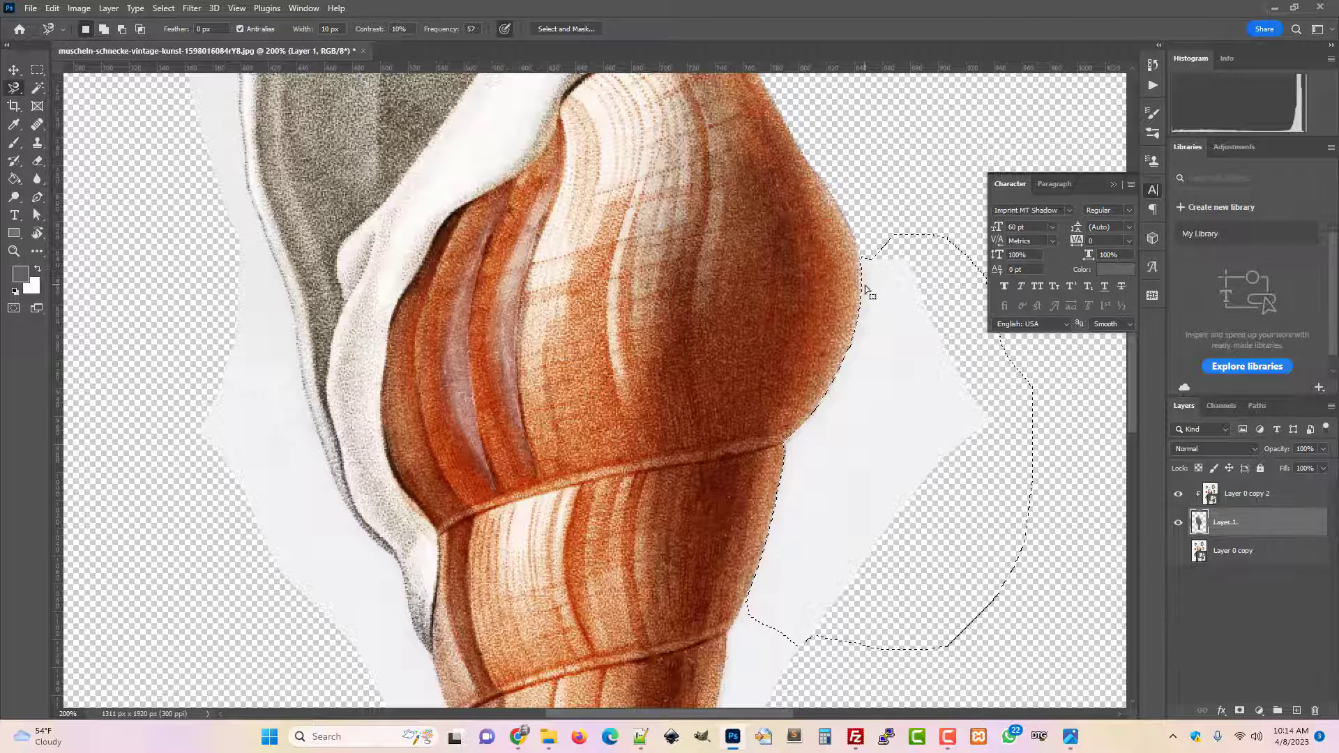
key(Delete)
scroll(728, 435, down, 5)
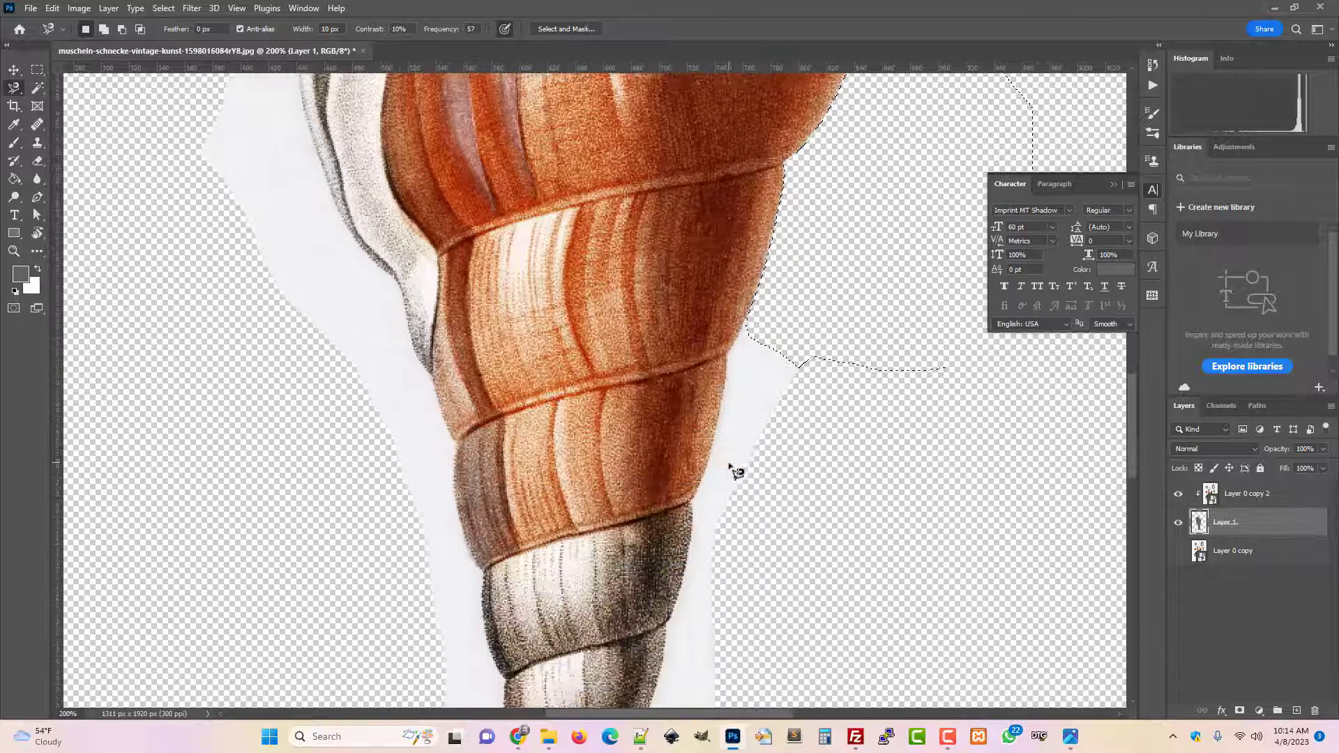
key(ctrl+d)
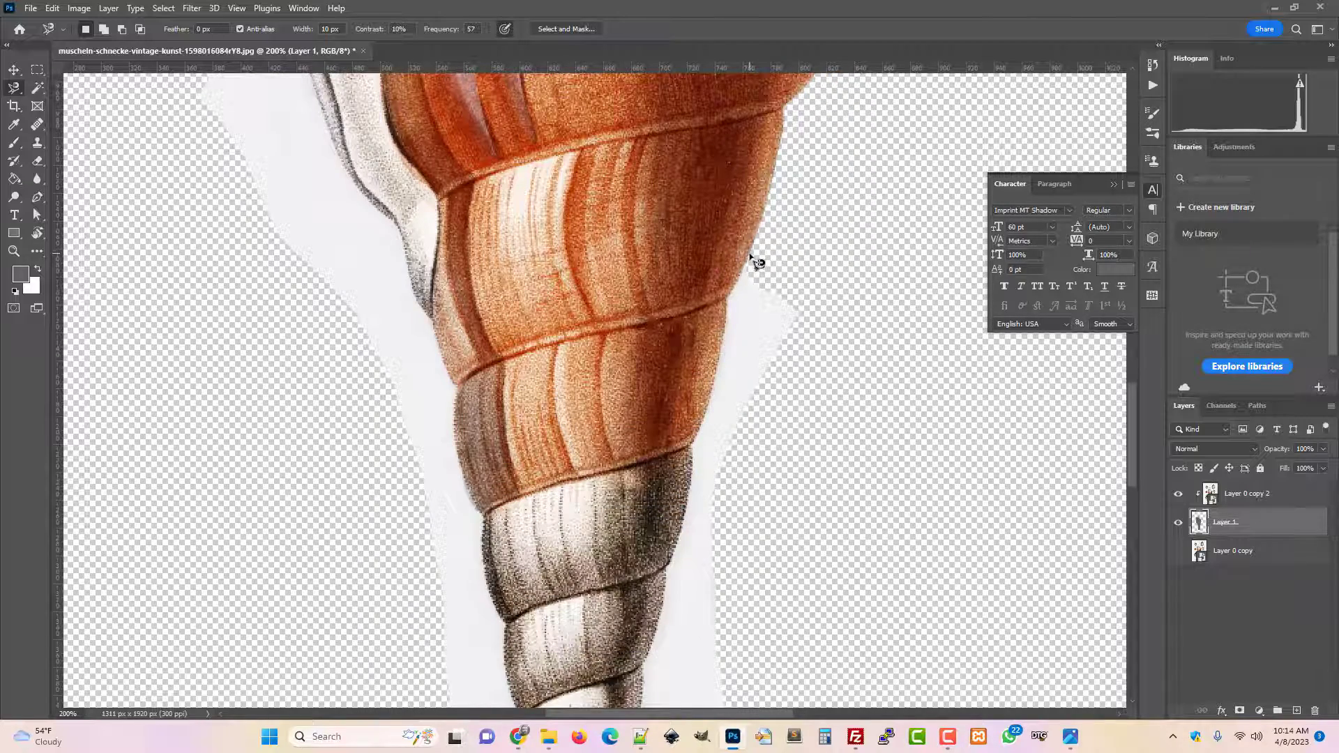
Clear the paper right of the lower whorls and around the pointed tip from Layer 1 in two Magnetic Lasso sections, and deselect
click(749, 254)
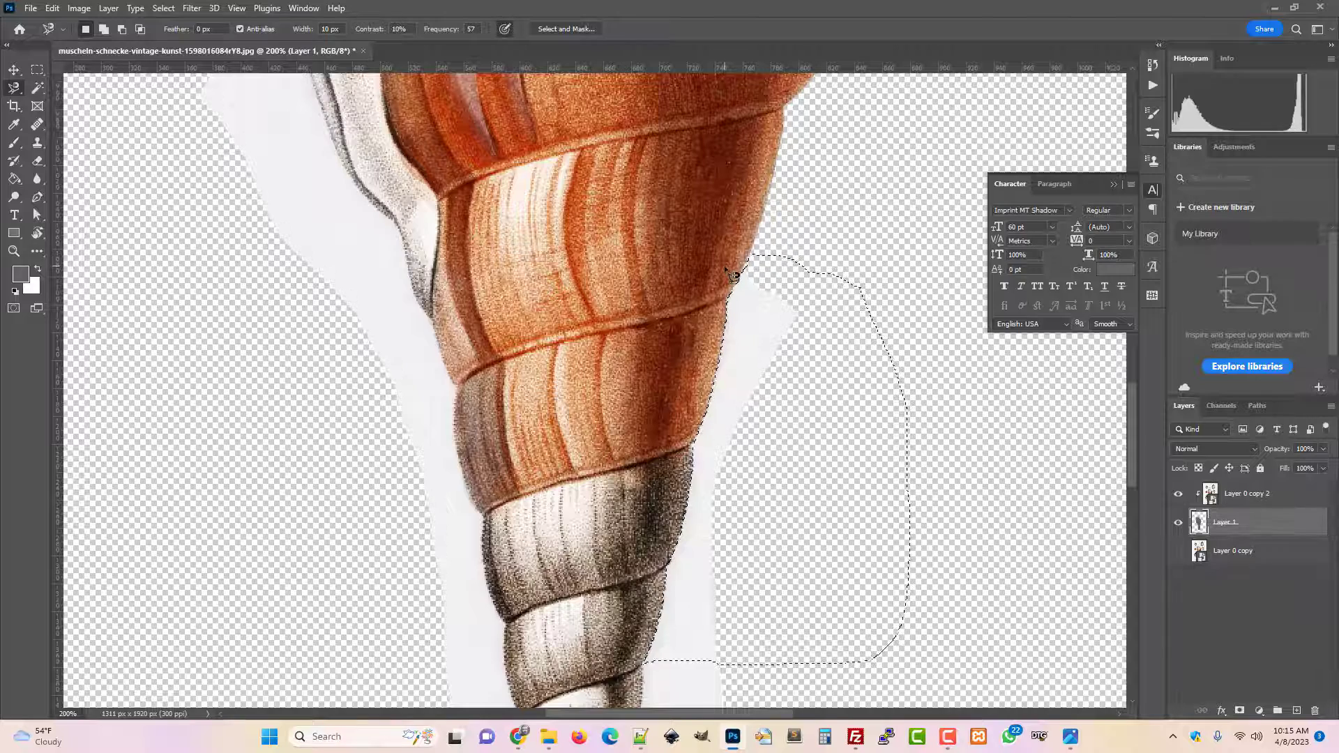
double_click(734, 276)
scroll(798, 370, down, 5)
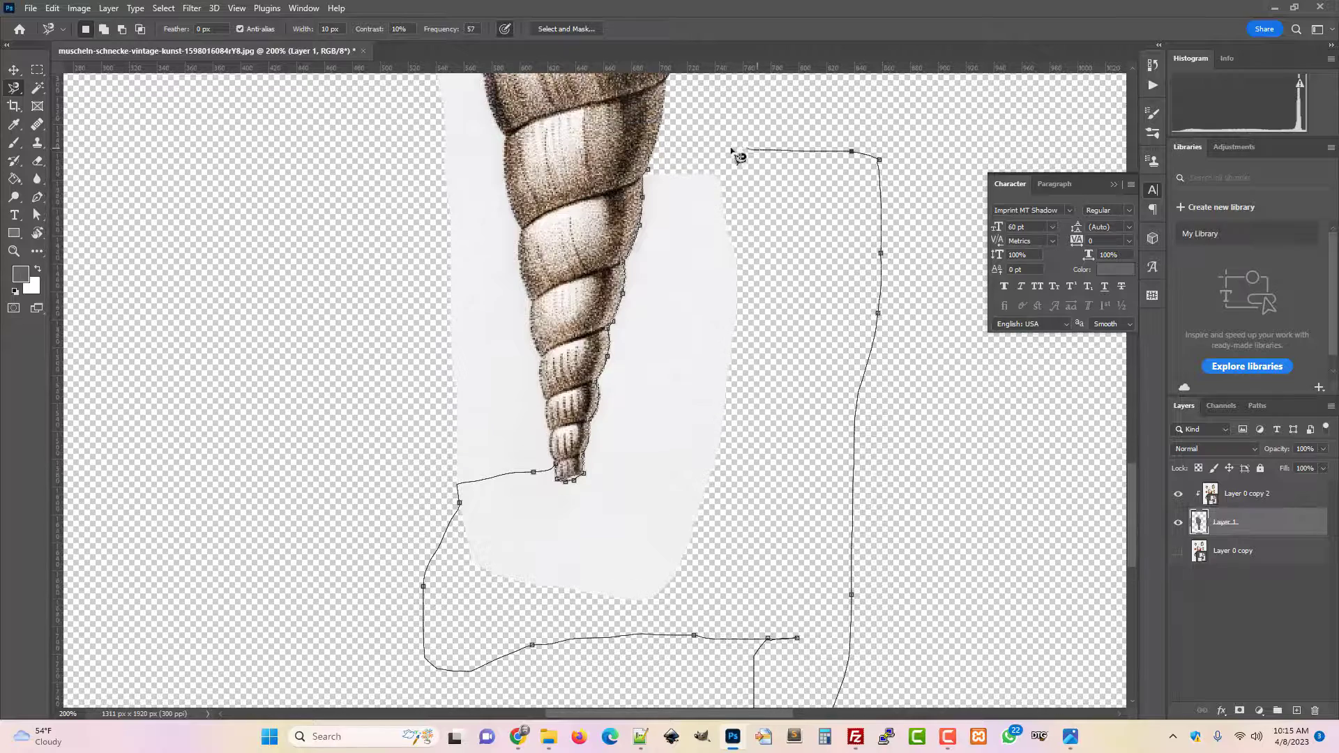
click(656, 178)
key(Delete)
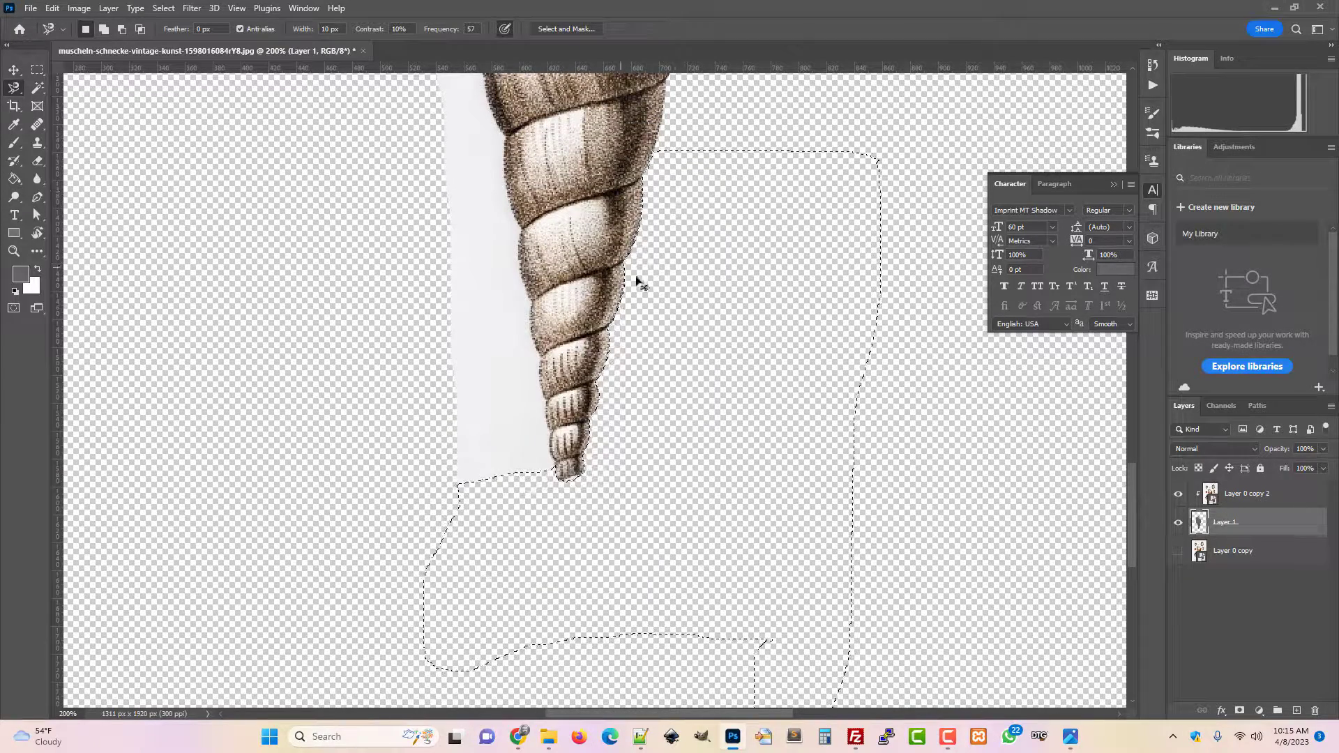
key(ctrl+d)
Trace the left edge of the brown-and-white whorls down to the tip with the Magnetic Lasso and clear the paper beside them from Layer 1
scroll(607, 469, up, 5)
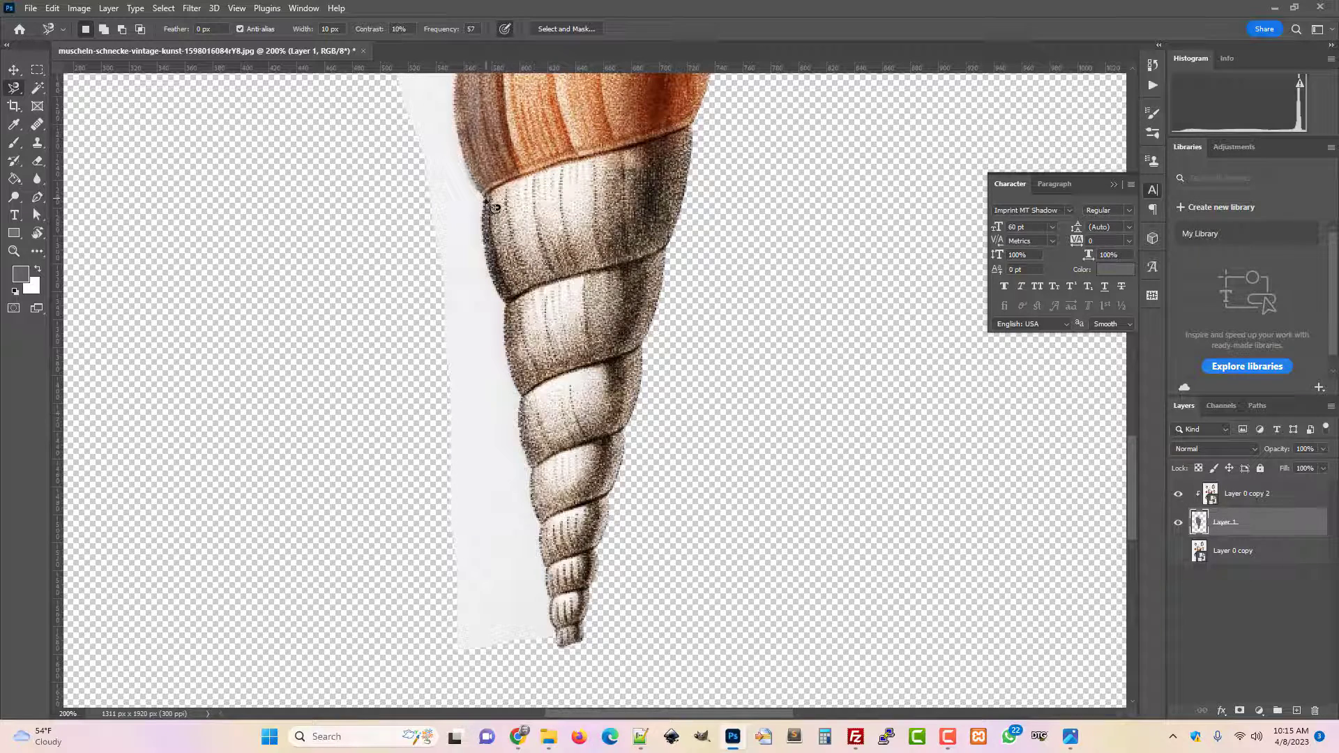
click(485, 200)
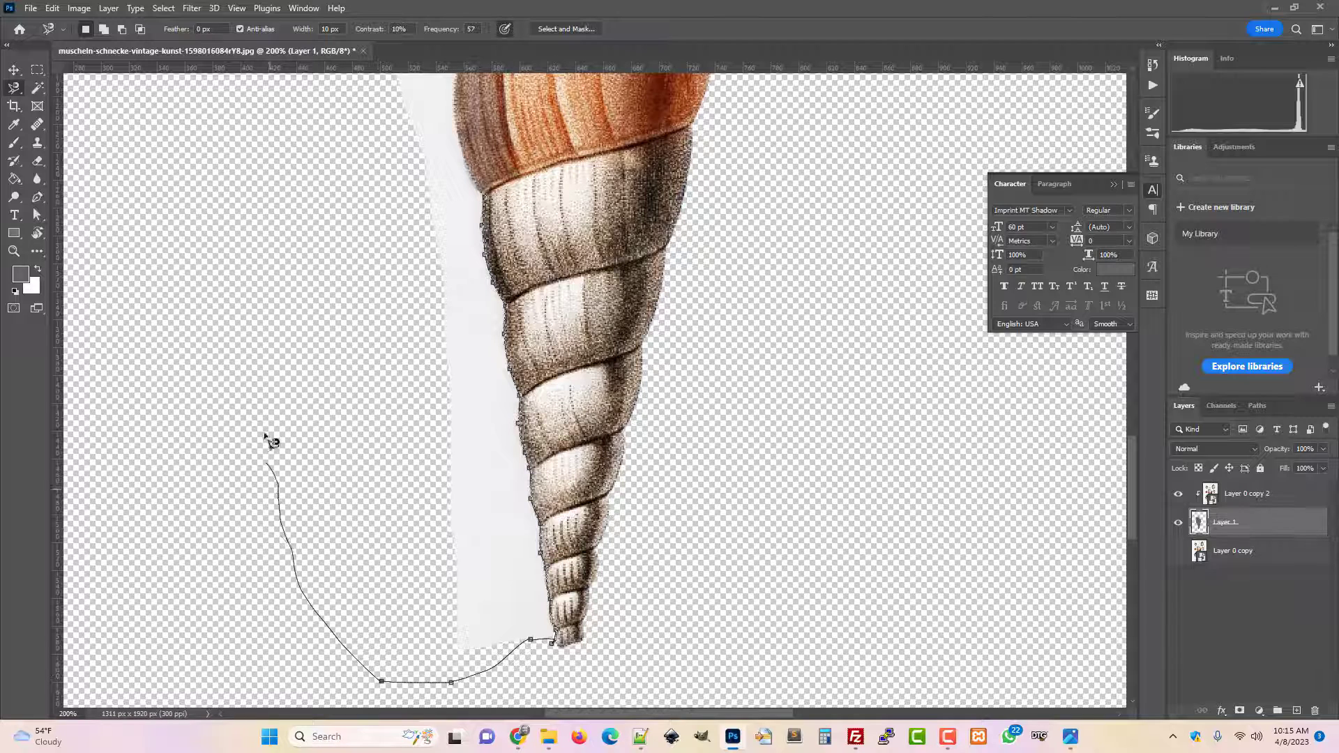
click(488, 204)
key(Delete)
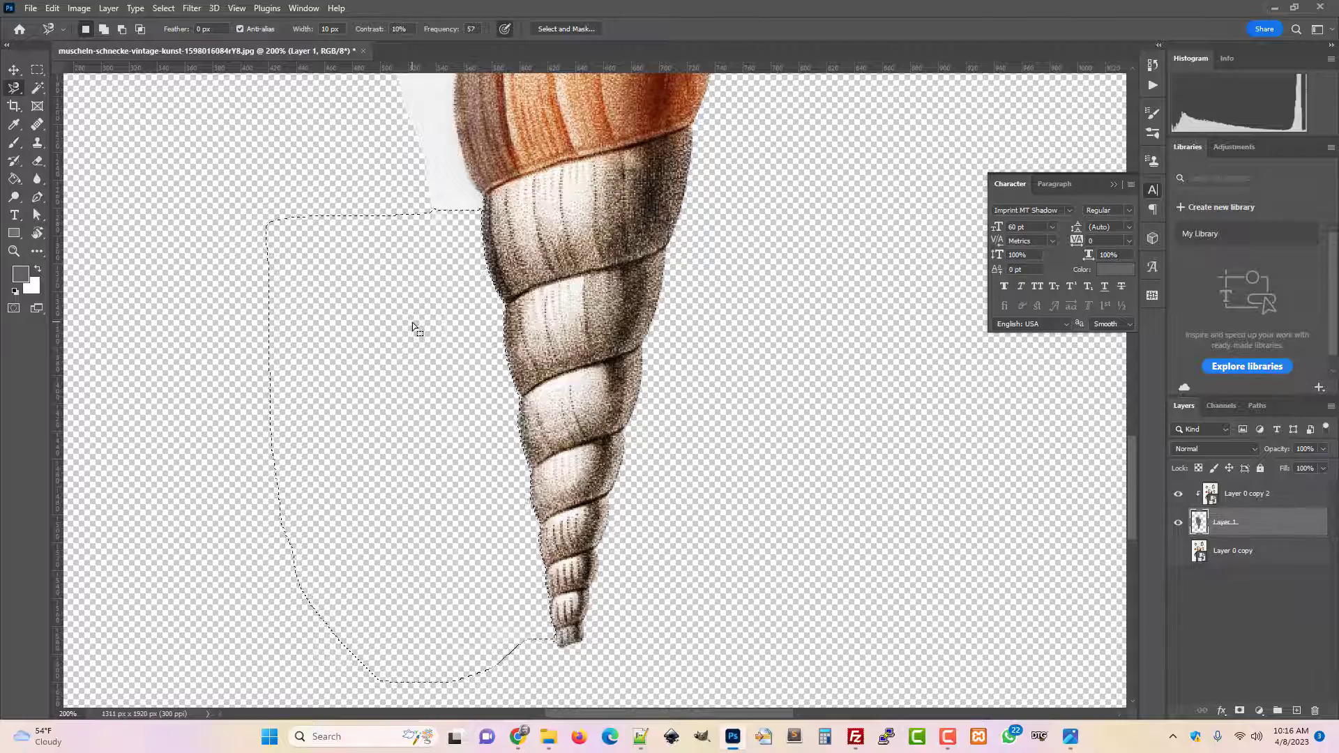
Trace the left edge of the orange whorls just above the brown-and-white ones with the Magnetic Lasso and clear that paper from Layer 1
scroll(453, 321, up, 8)
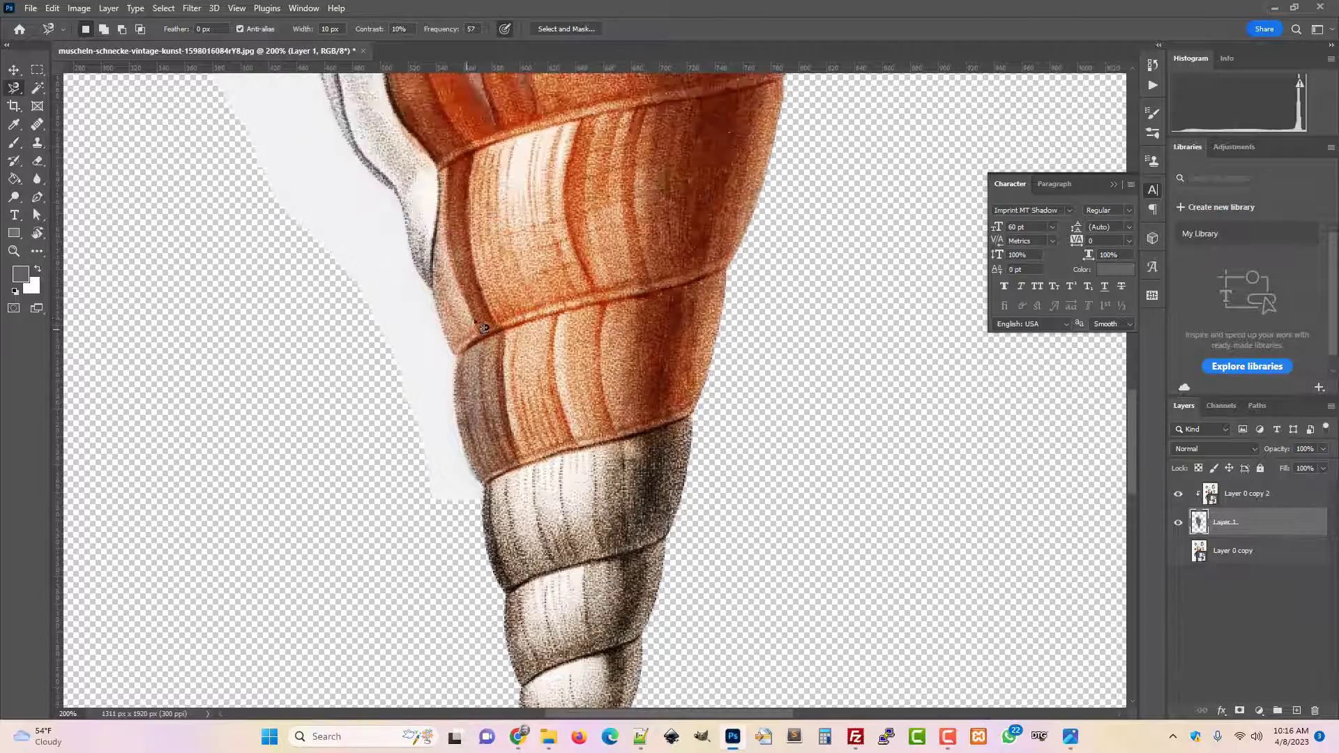
scroll(484, 328, up, 2)
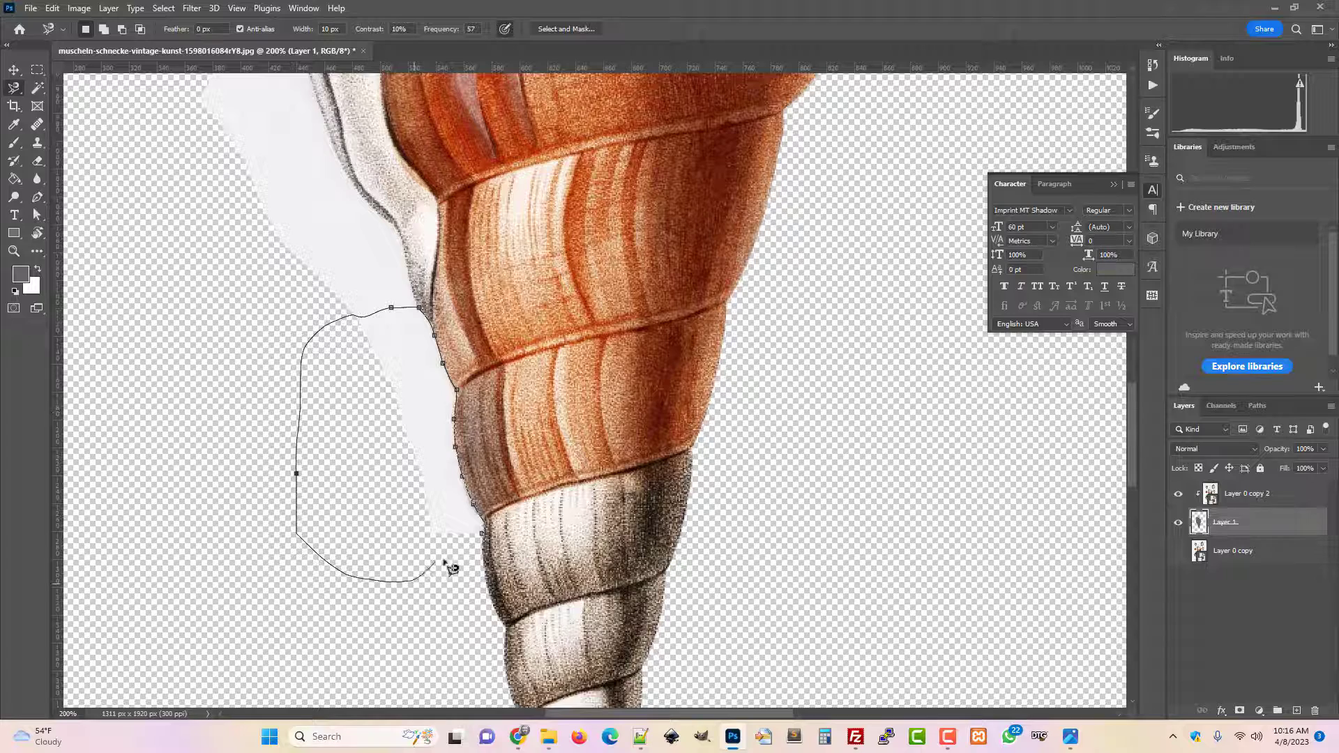
click(481, 534)
scroll(338, 543, up, 6)
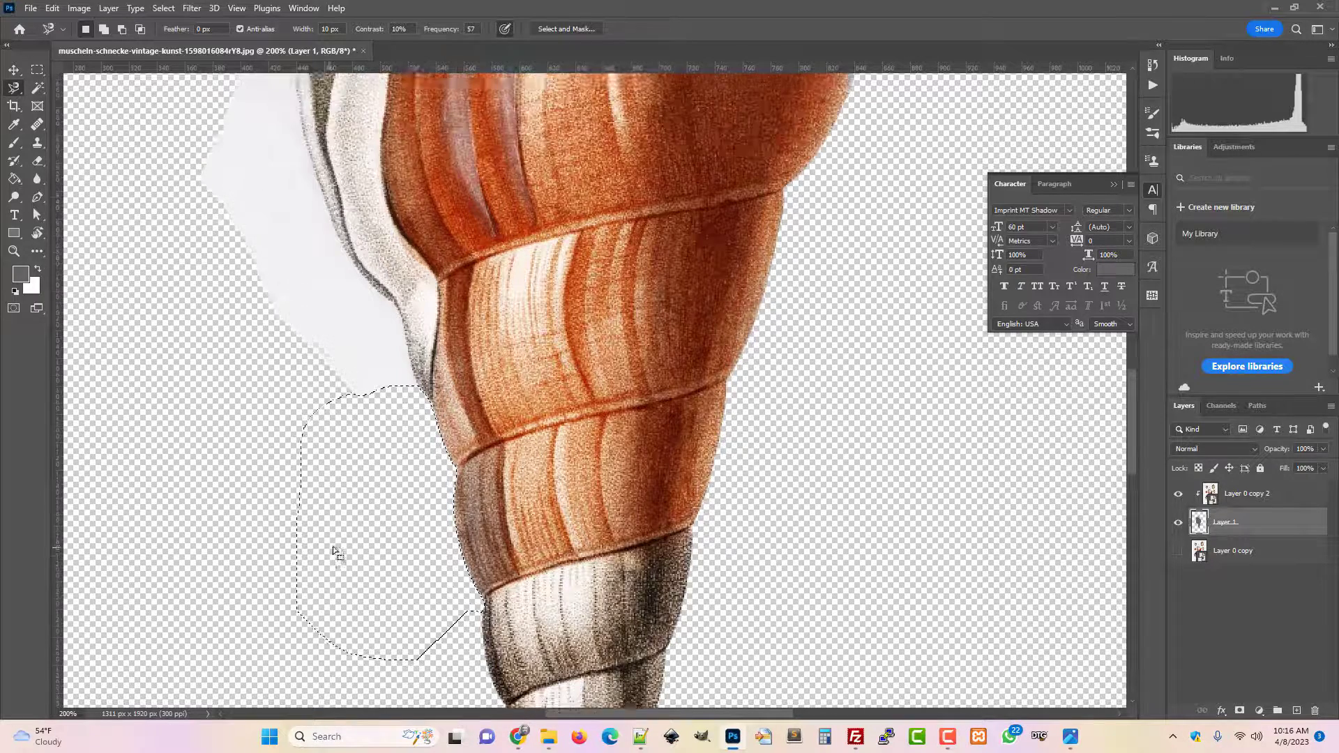
Select the paper along the outer lip's lower-left edge with the Magnetic Lasso, refine its lower end with the Lasso, clear it from Layer 1, and deselect
scroll(354, 524, up, 1)
scroll(398, 474, up, 1)
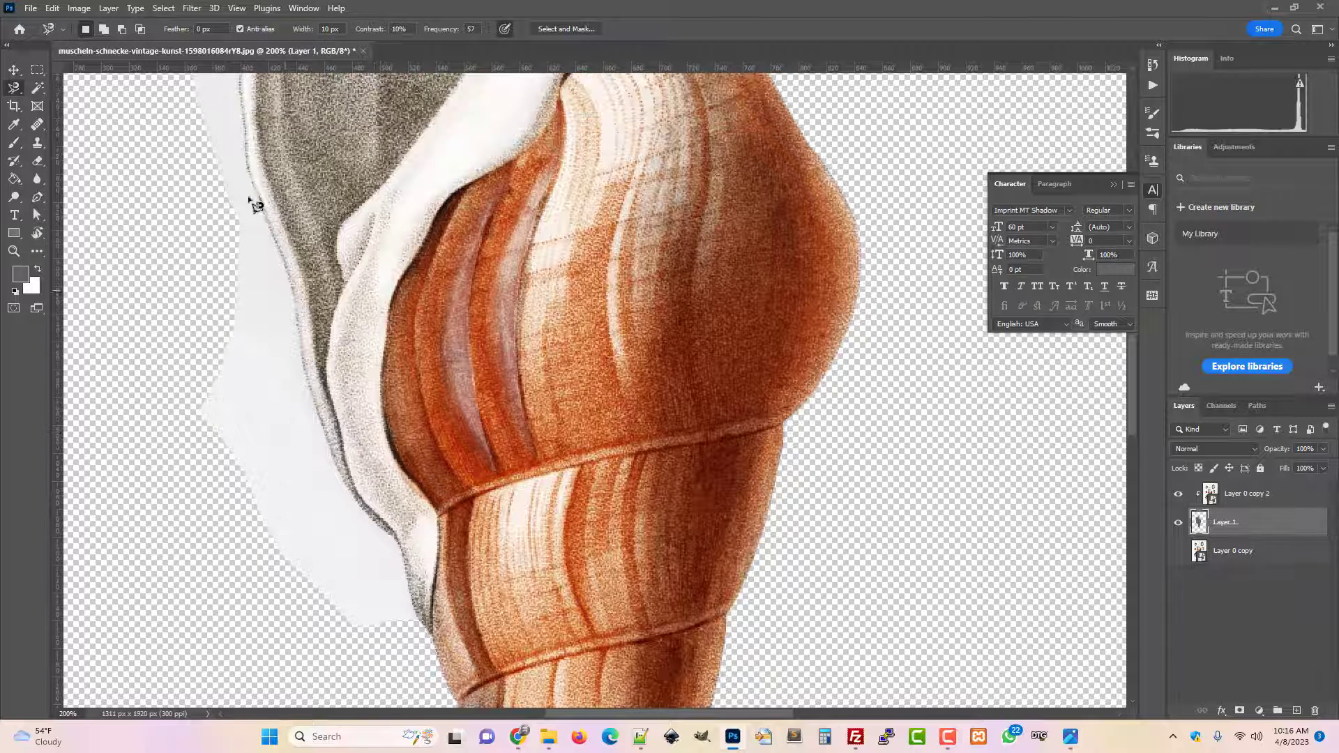
click(244, 144)
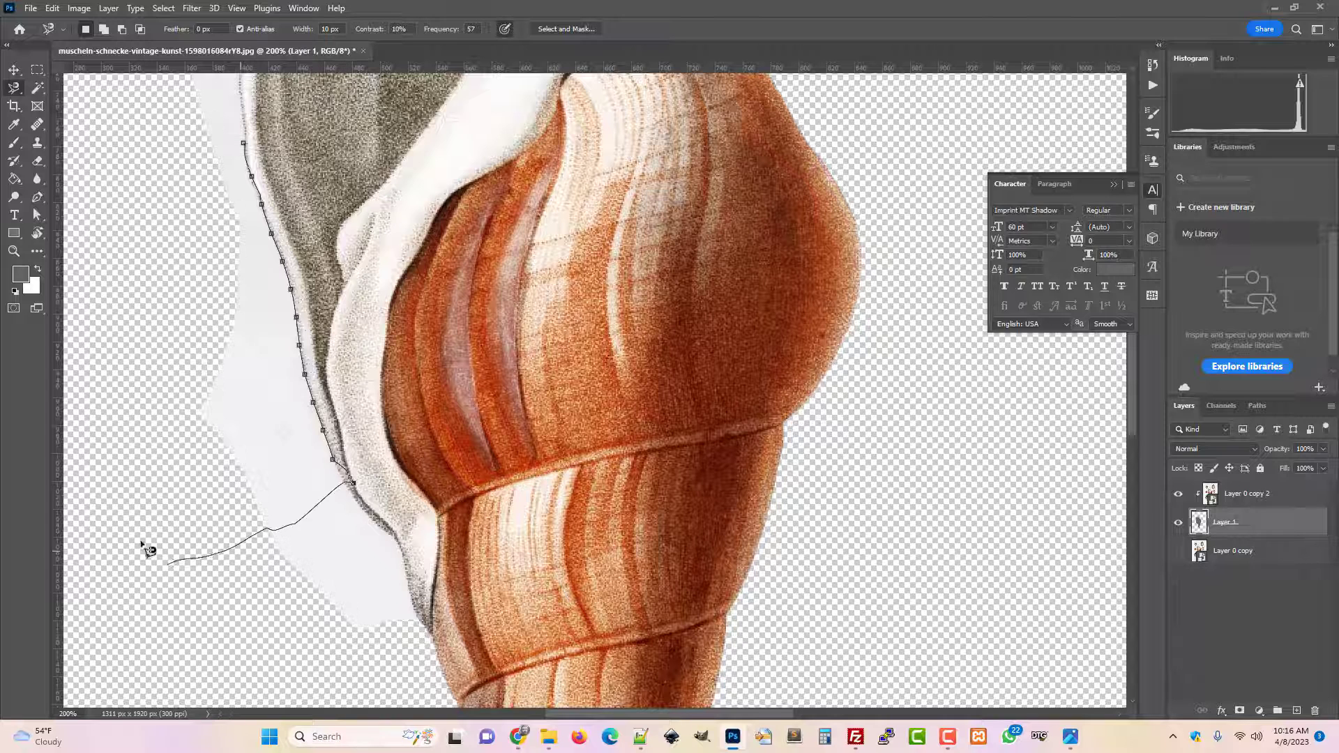
click(244, 145)
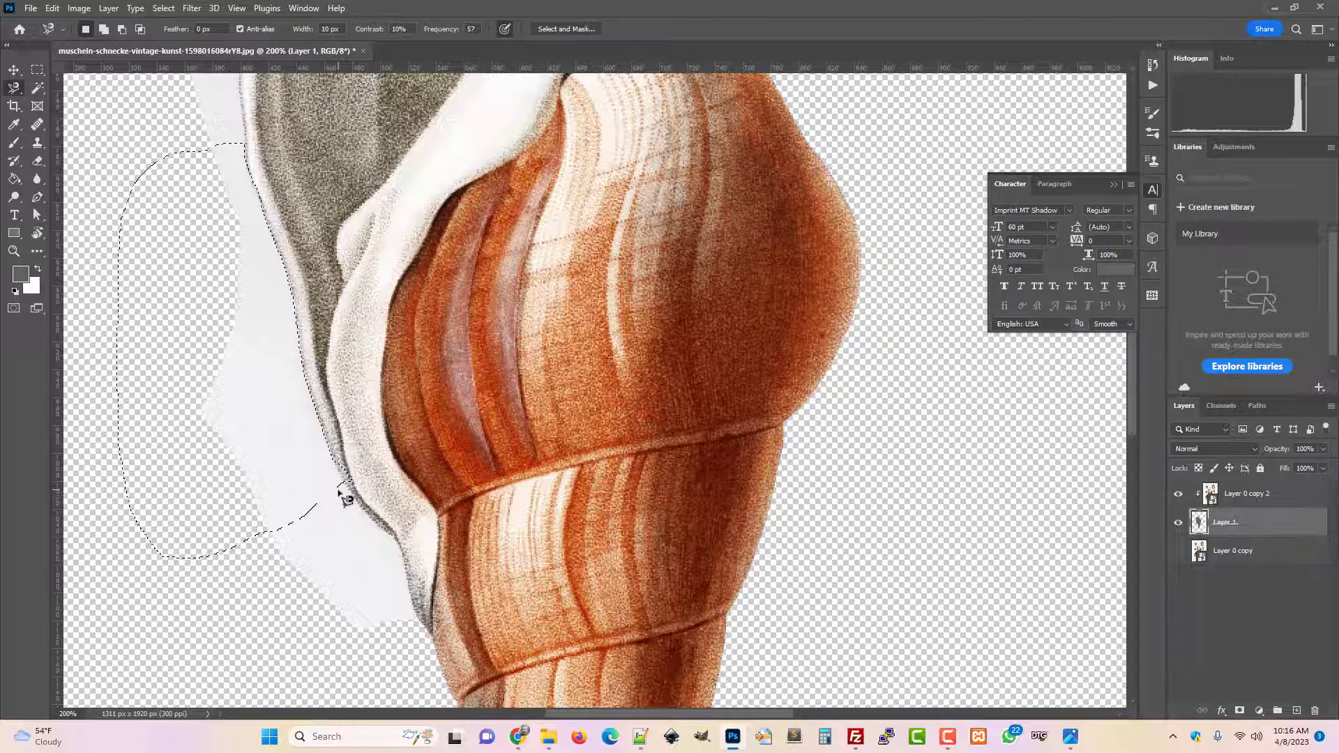
key(ctrl+plus)
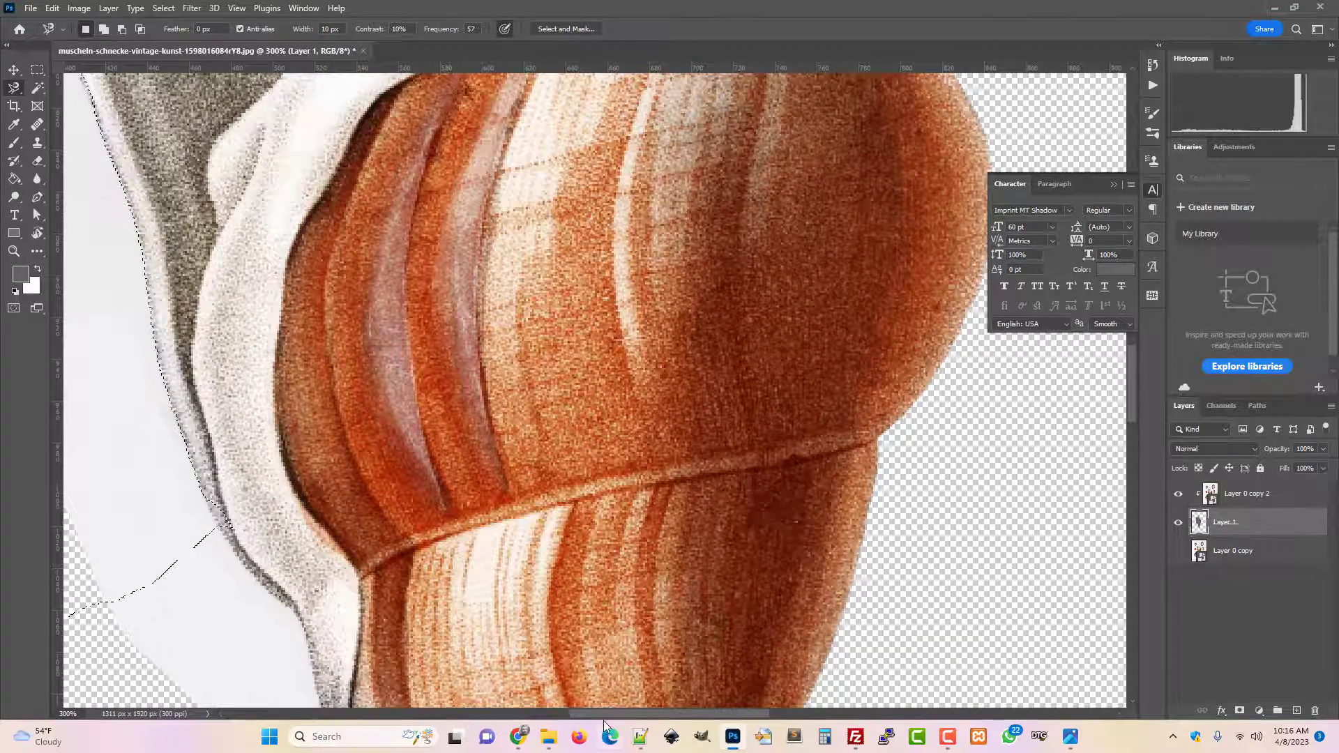
scroll(530, 650, left, 5)
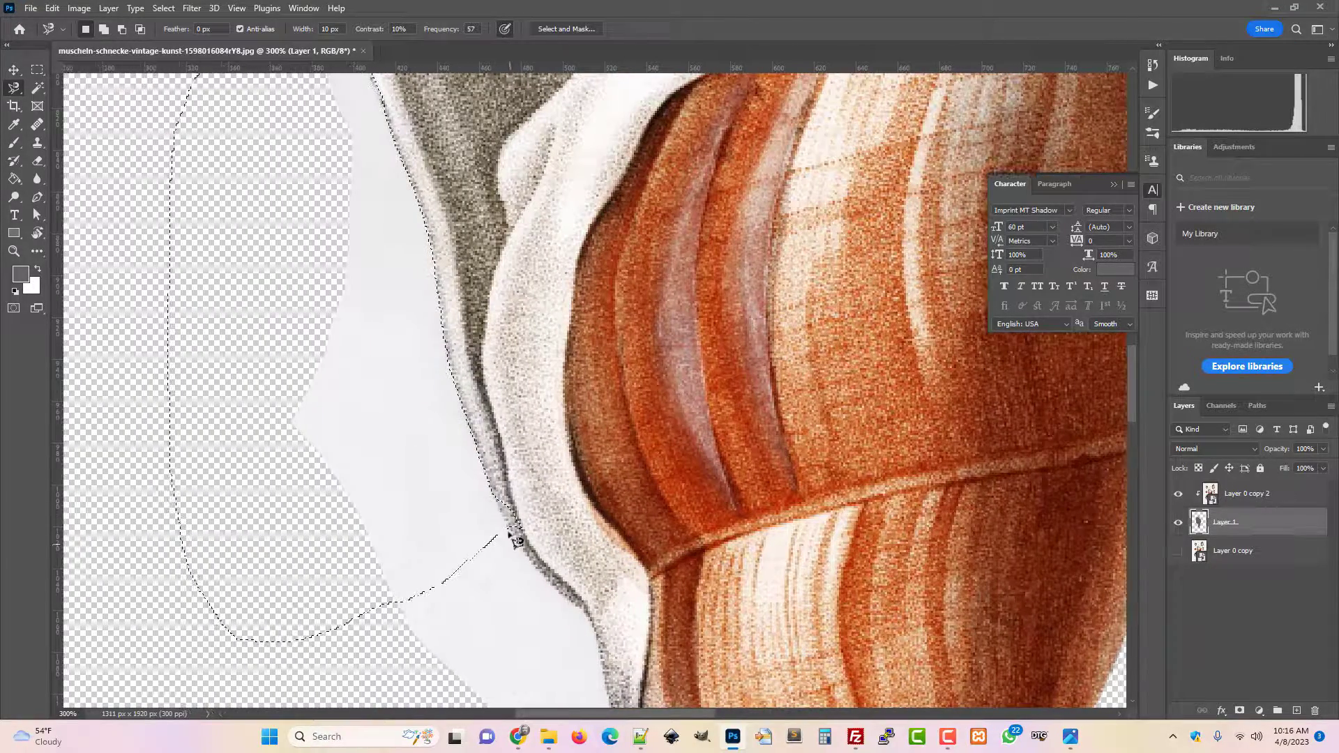
right_click(14, 87)
click(66, 90)
key(alt)
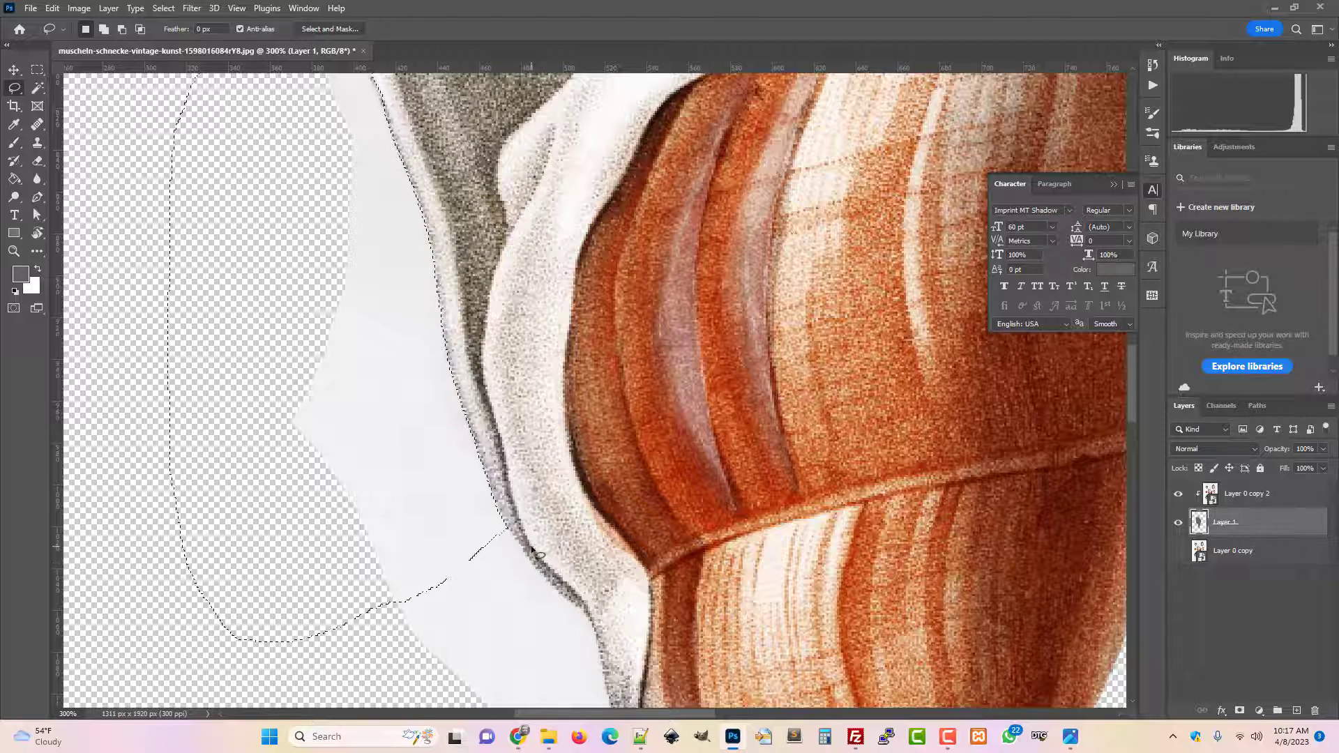
key(Delete)
key(ctrl+d)
Switch back to the Magnetic Lasso, trace the edge around the lip's narrow lower end, and clear the remaining paper patch there from Layer 1
scroll(495, 607, down, 3)
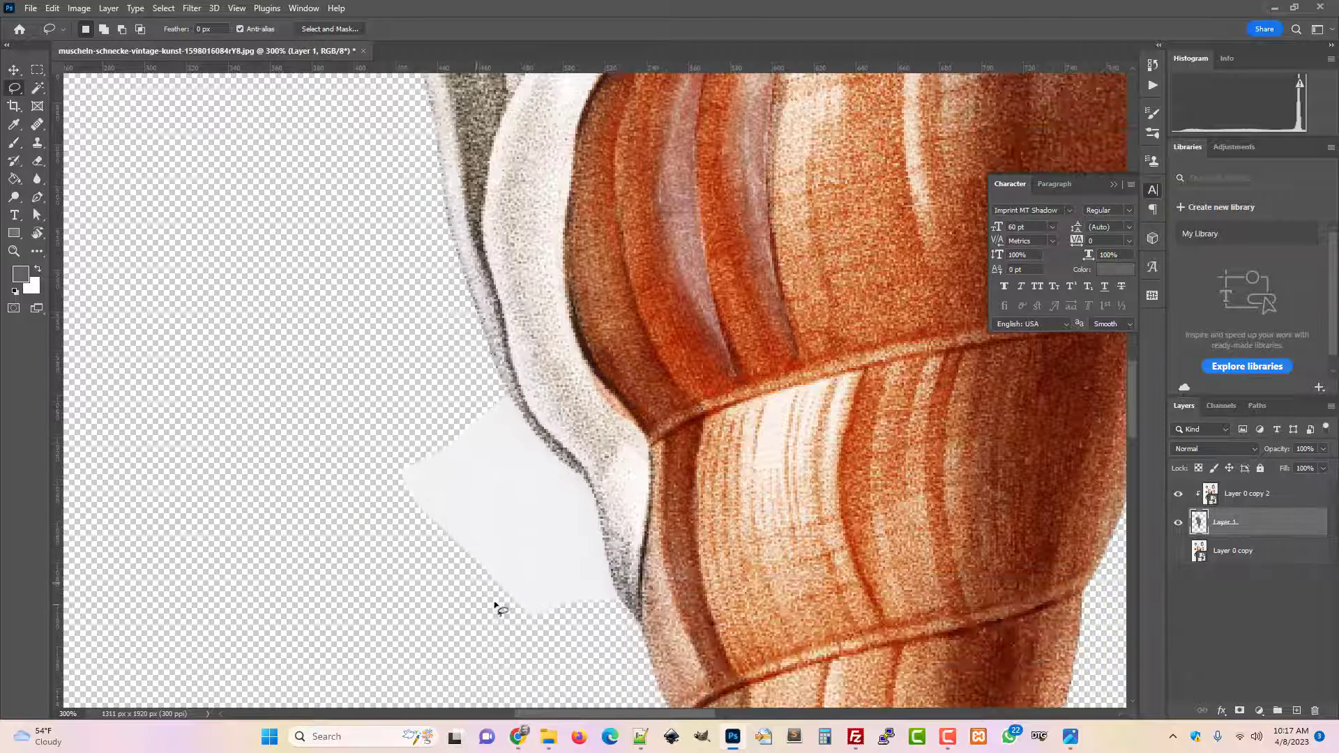
right_click(14, 88)
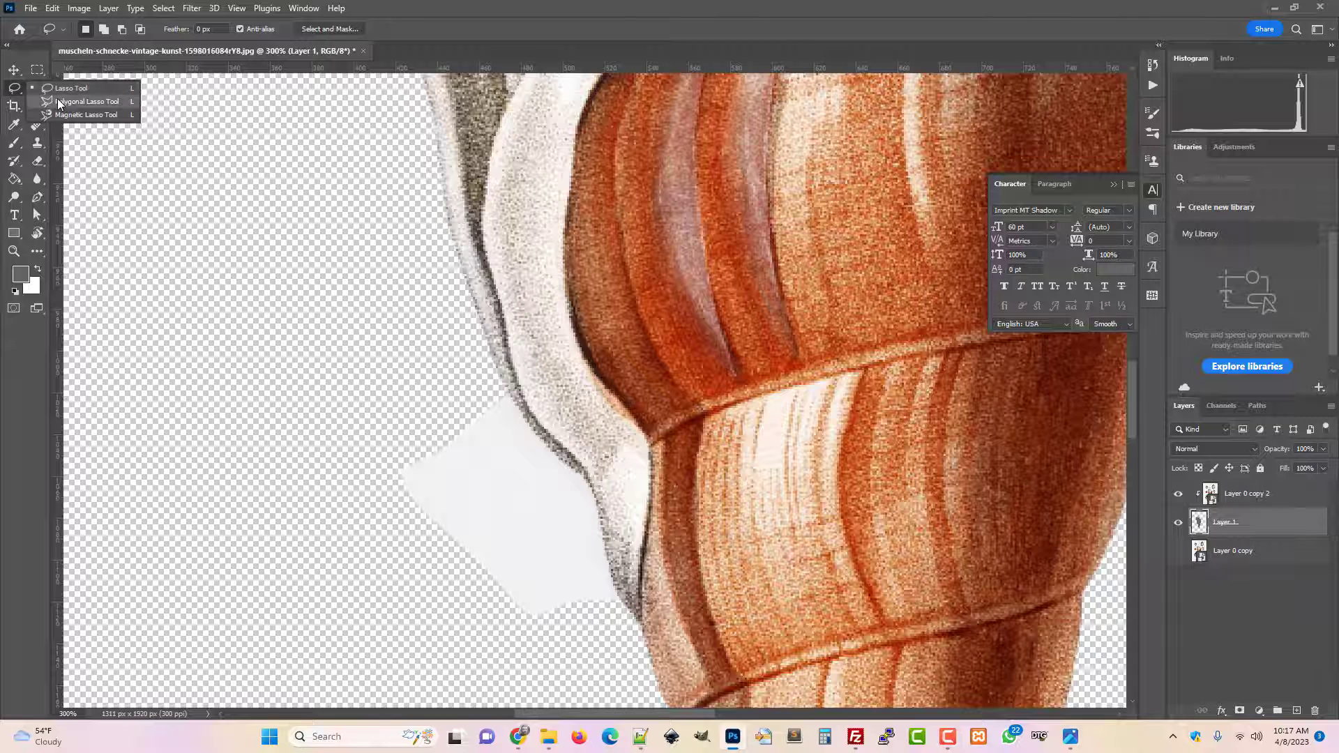
click(79, 114)
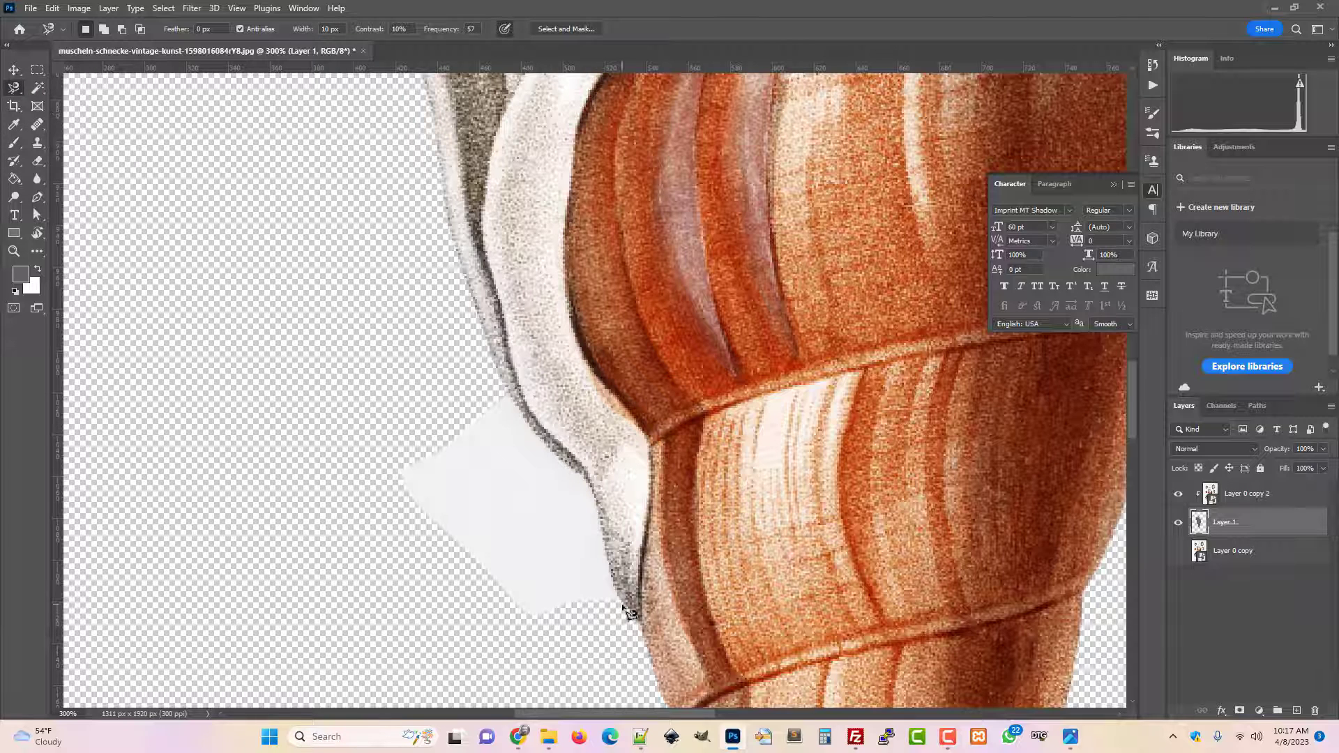
click(621, 604)
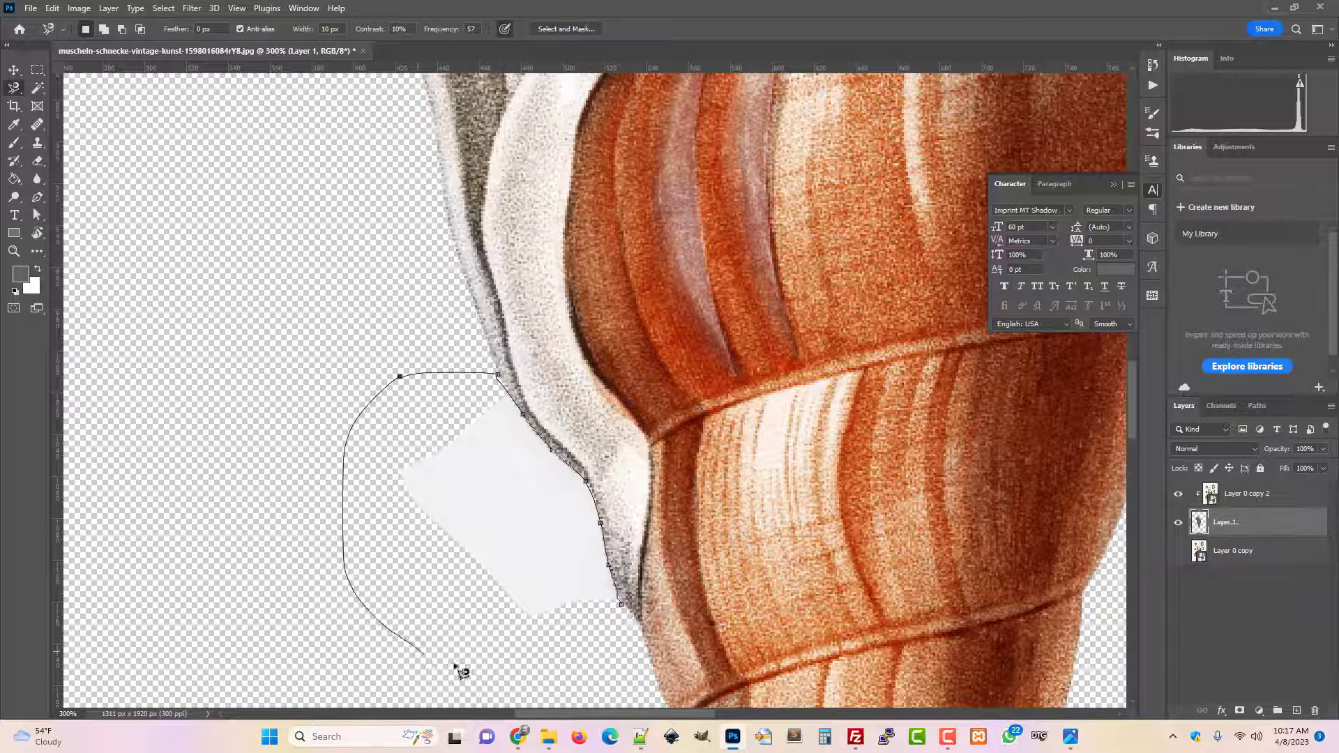
click(621, 606)
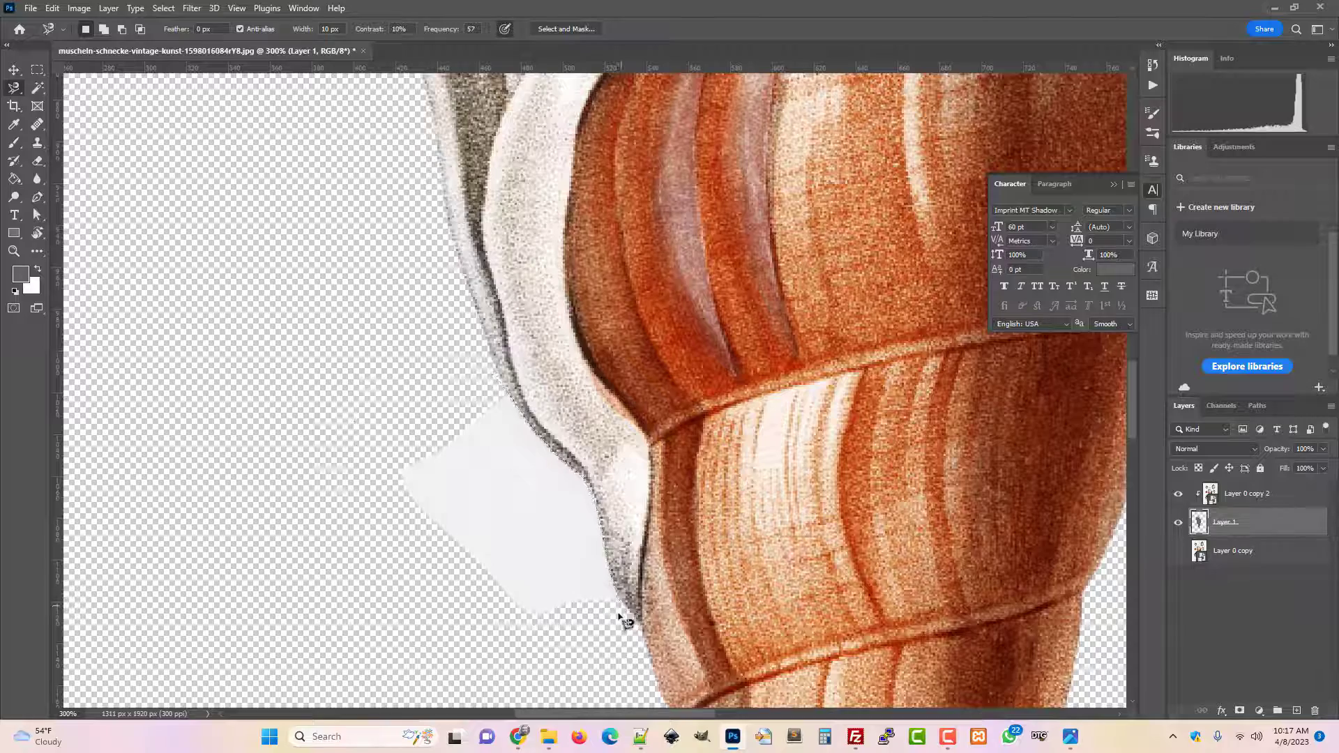
key(Delete)
Trace the lower scallops on the shell opening's left rim with the Magnetic Lasso, clear the paper beside them from Layer 1, and deselect
scroll(523, 397, up, 10)
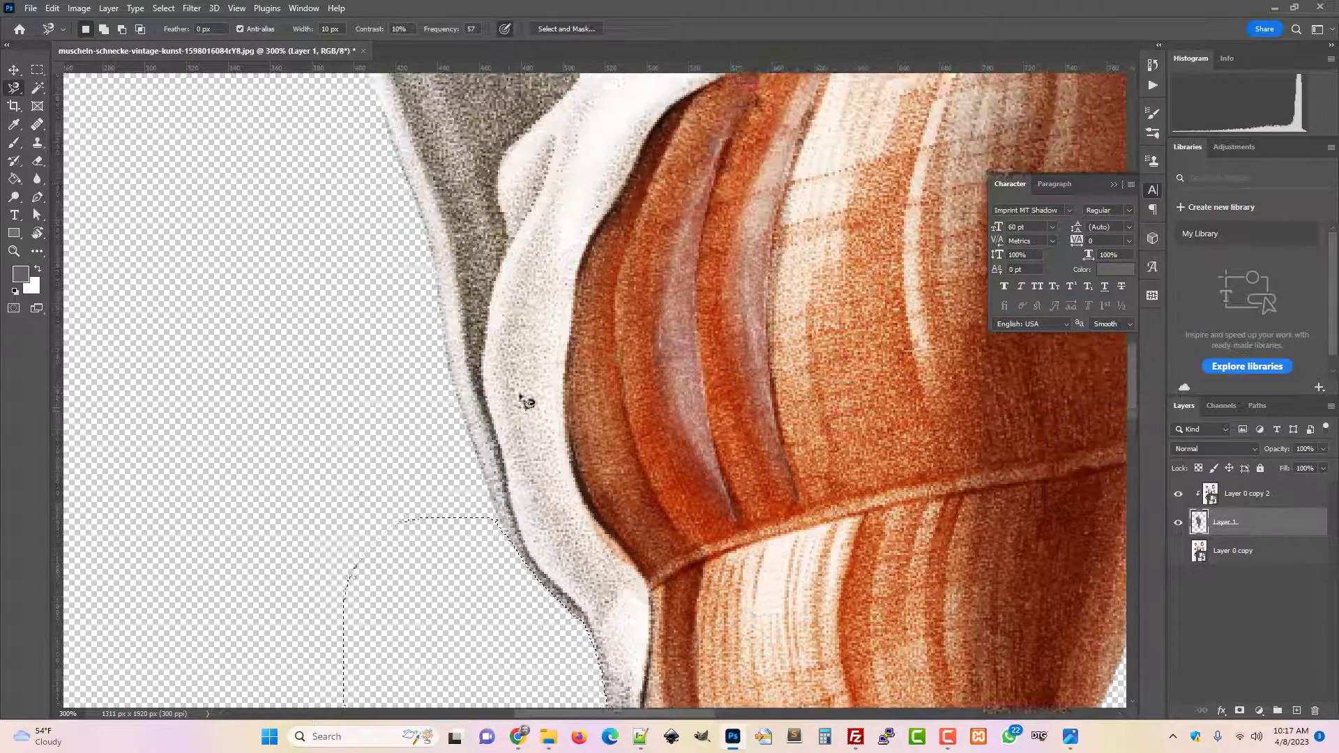
scroll(503, 389, up, 2)
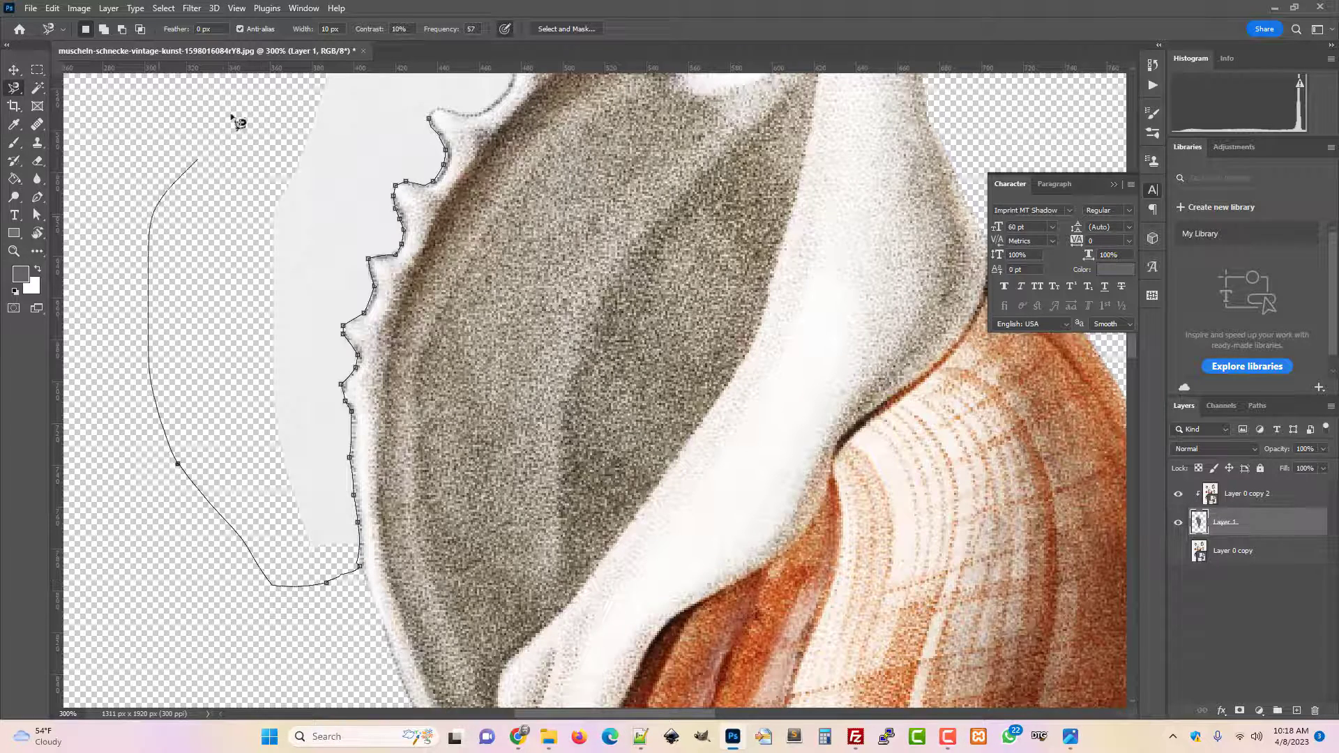
click(430, 121)
key(Delete)
key(ctrl+d)
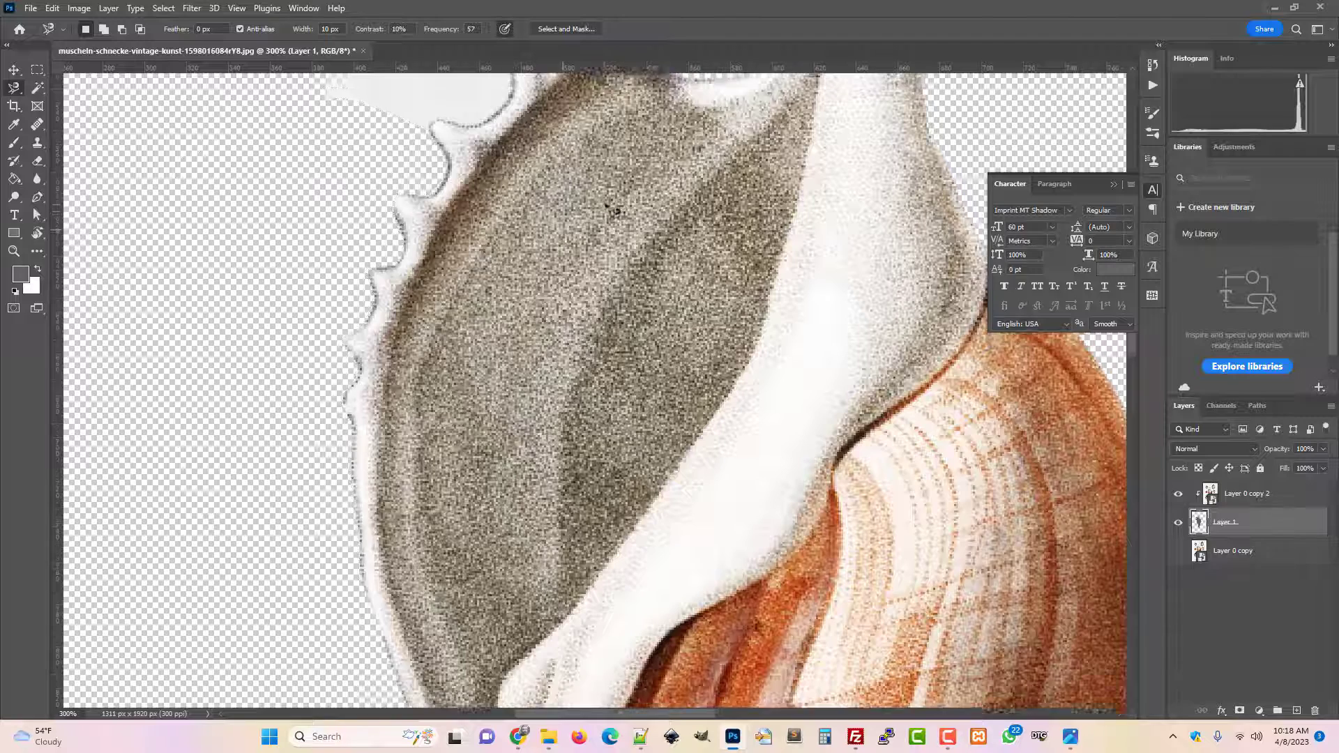
Trace the upper scallops on the shell opening's left rim with the Magnetic Lasso, clear the paper beside them from Layer 1, and deselect
scroll(613, 209, up, 5)
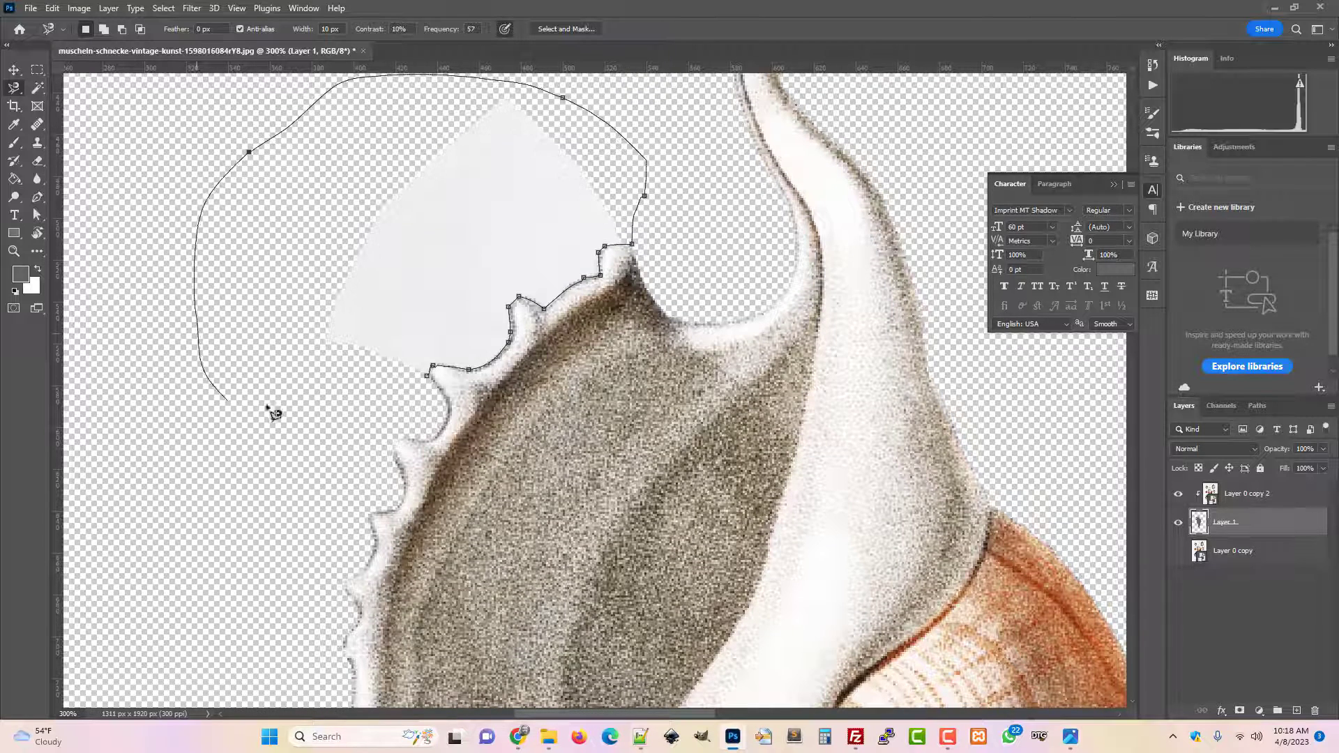
click(429, 378)
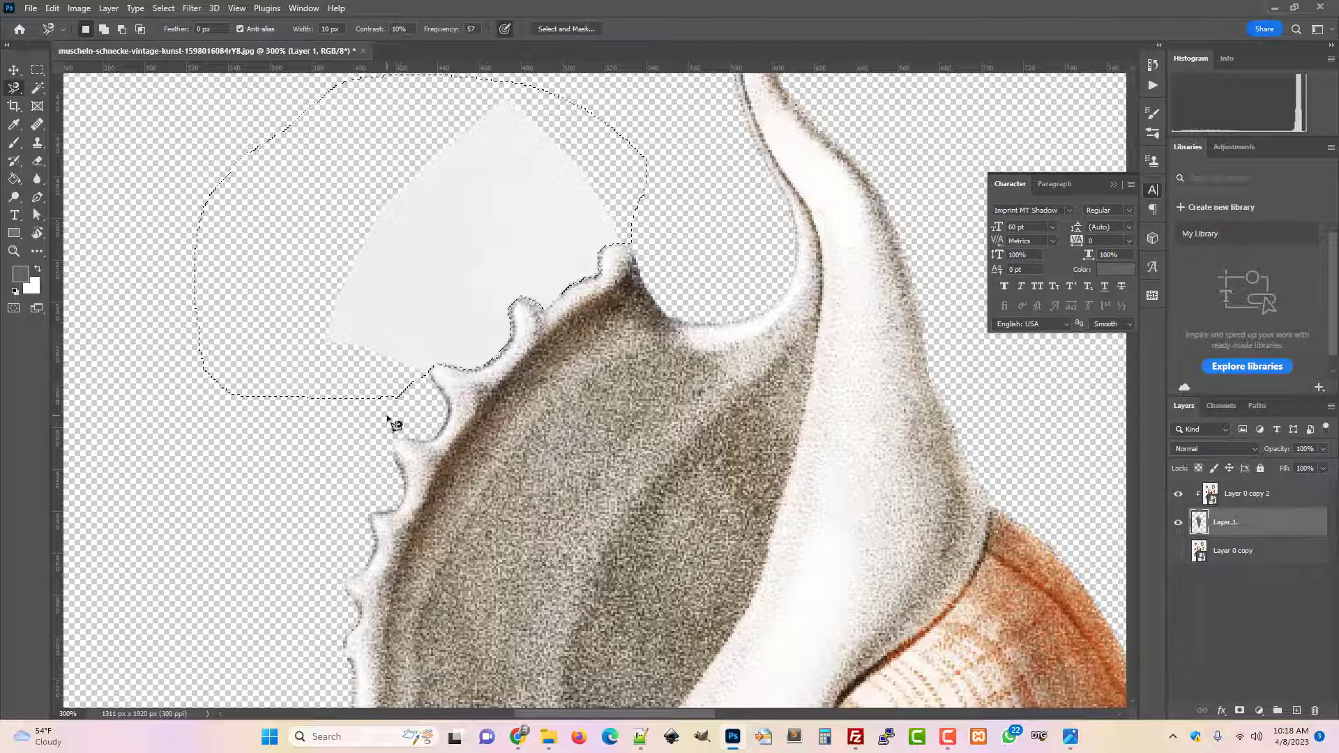
key(ctrl+d)
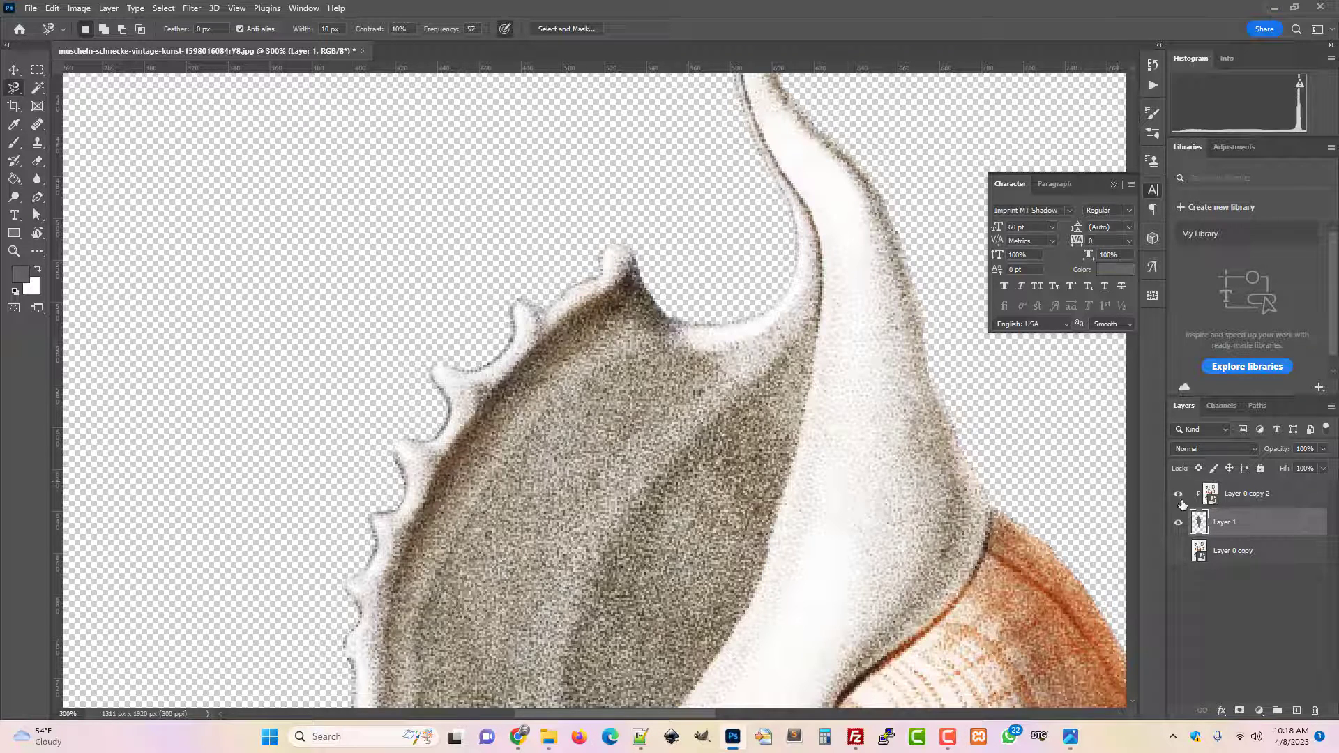
Check the cutout at different zooms, hiding and reshowing Layer 0 copy 2 to inspect Layer 1's grey silhouette
key(ctrl+minus)
key(ctrl+minus)
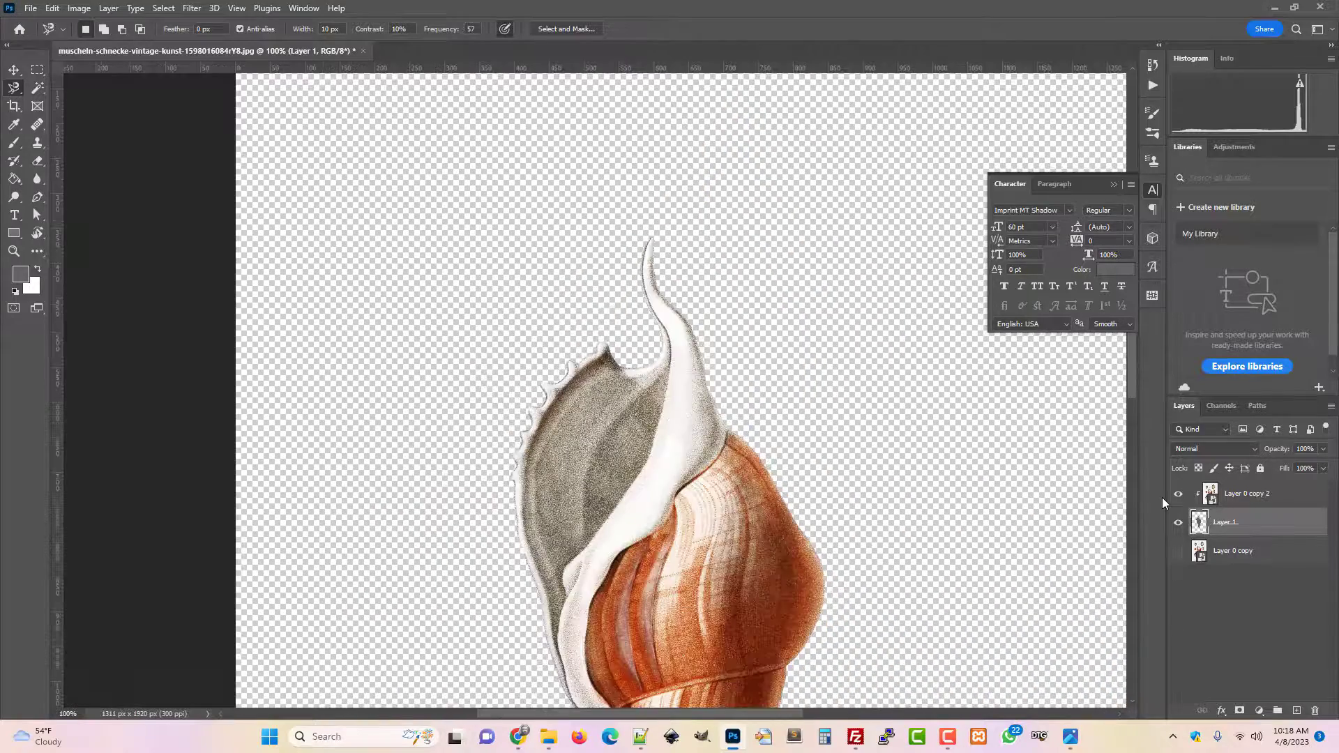
scroll(837, 481, down, 3)
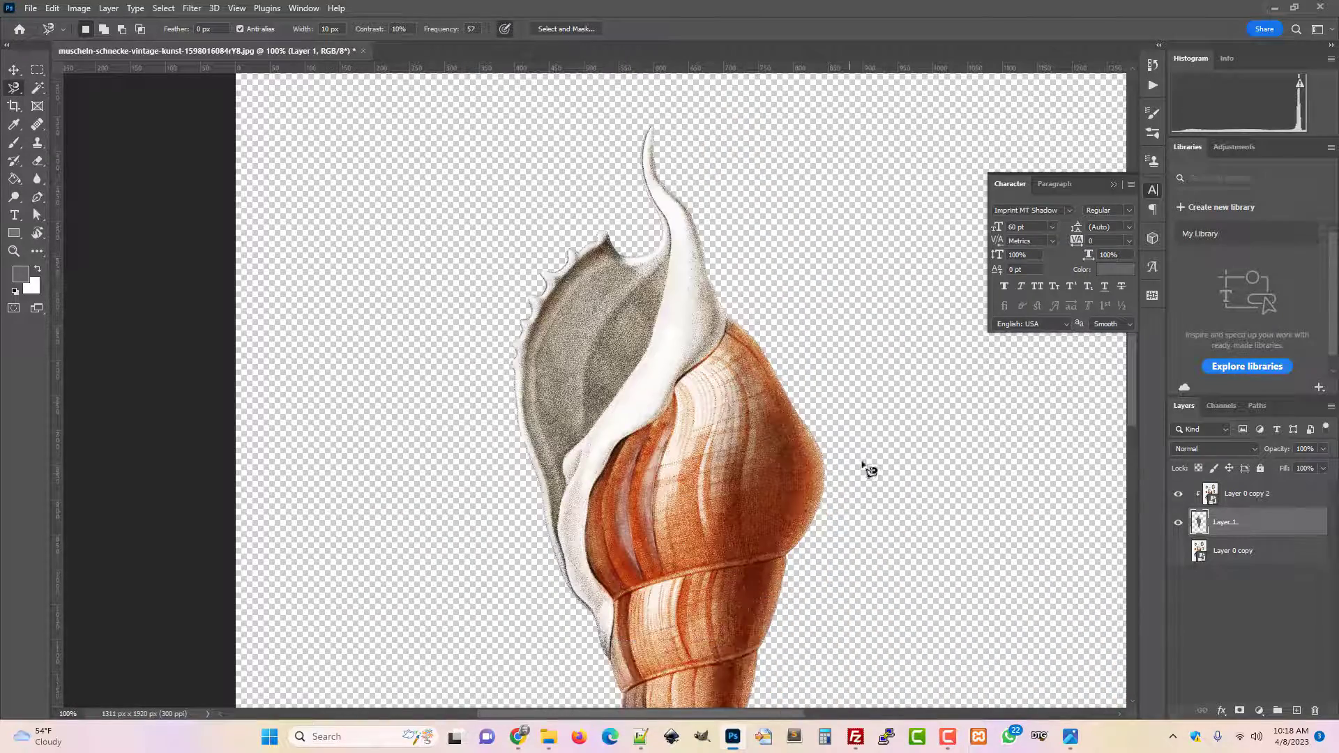
click(1177, 495)
key(ctrl+plus)
key(ctrl+plus)
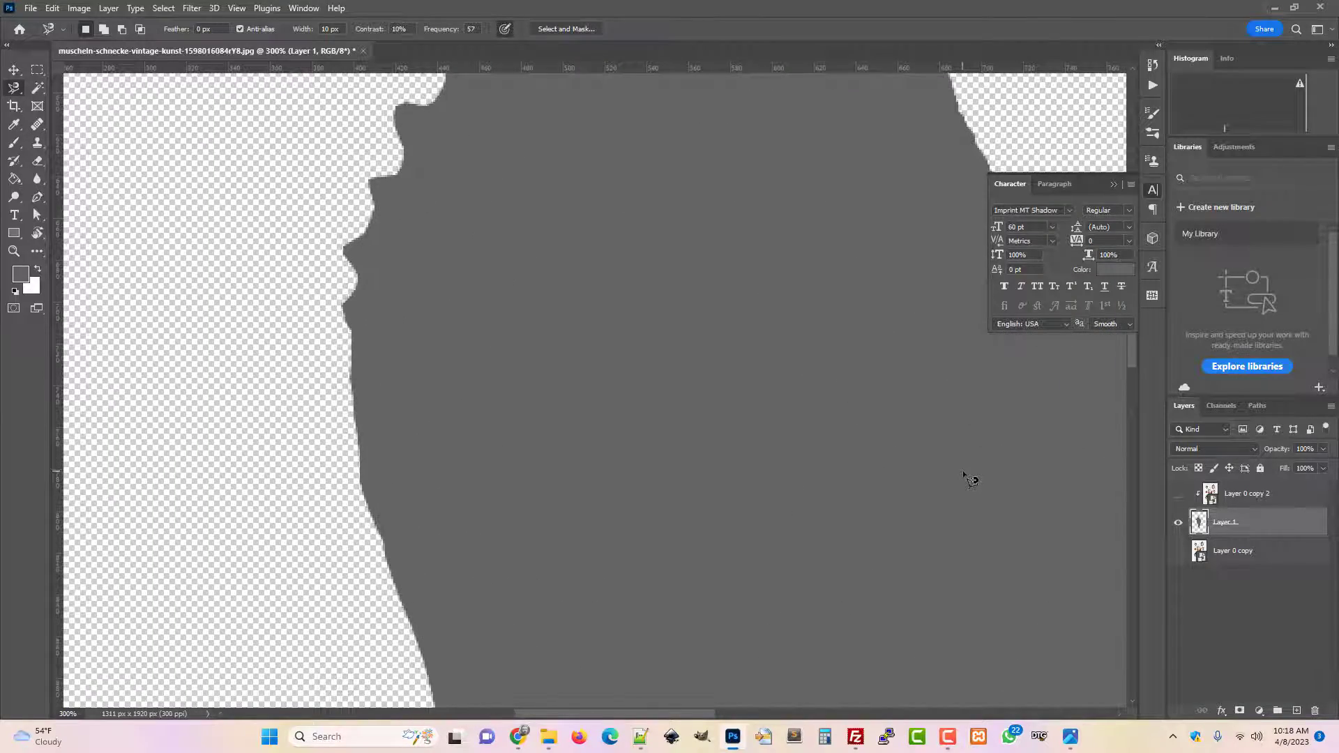
click(1178, 495)
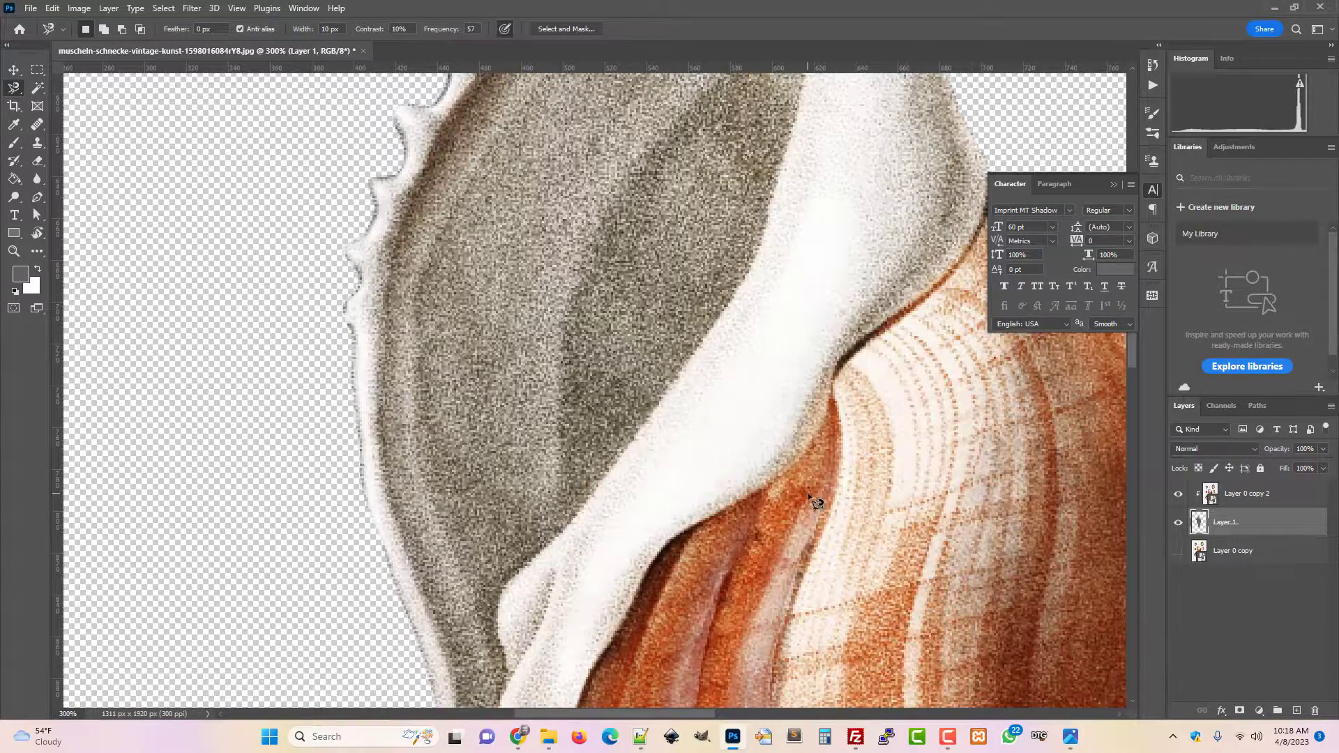
key(ctrl+minus)
key(ctrl+minus)
key(ctrl+minus)
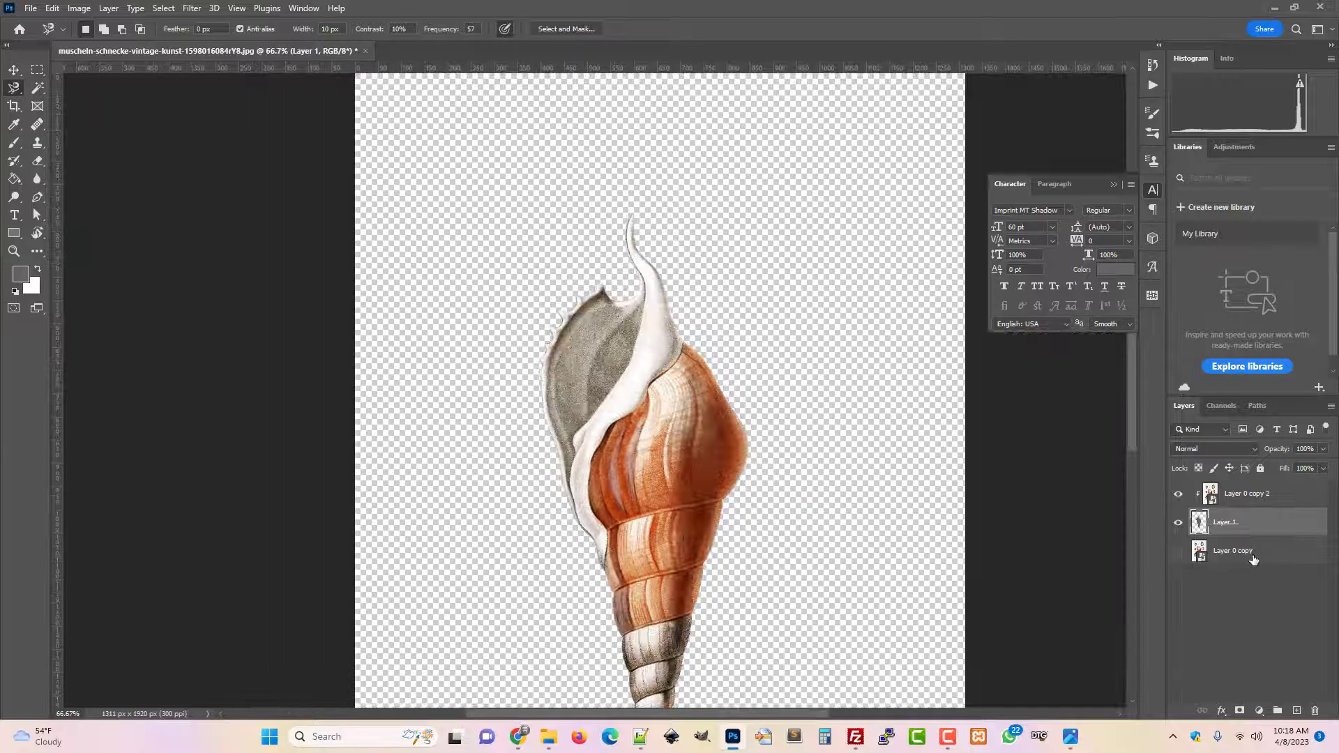
Add a new layer directly above Layer 0 copy and fill it with the default black as a contrasting background
click(1253, 560)
key(ctrl+shift+n)
key(Return)
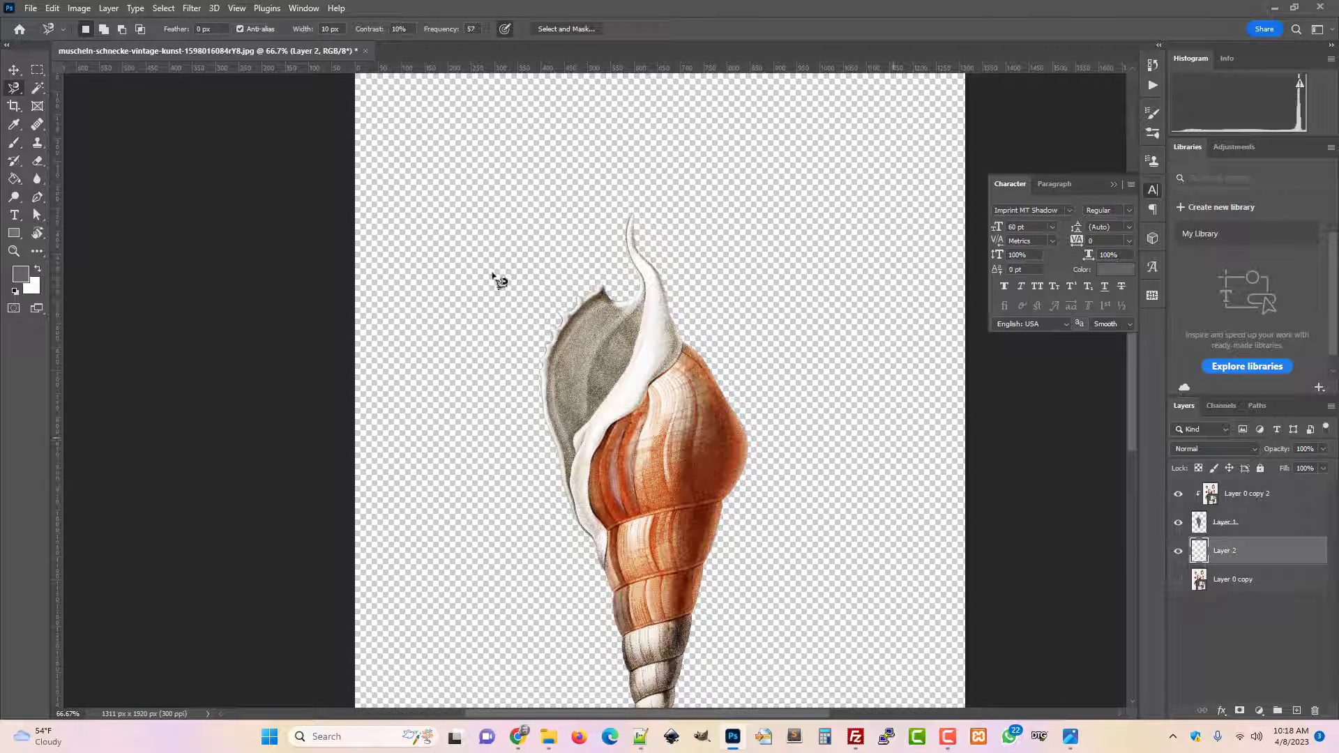
click(14, 179)
click(15, 291)
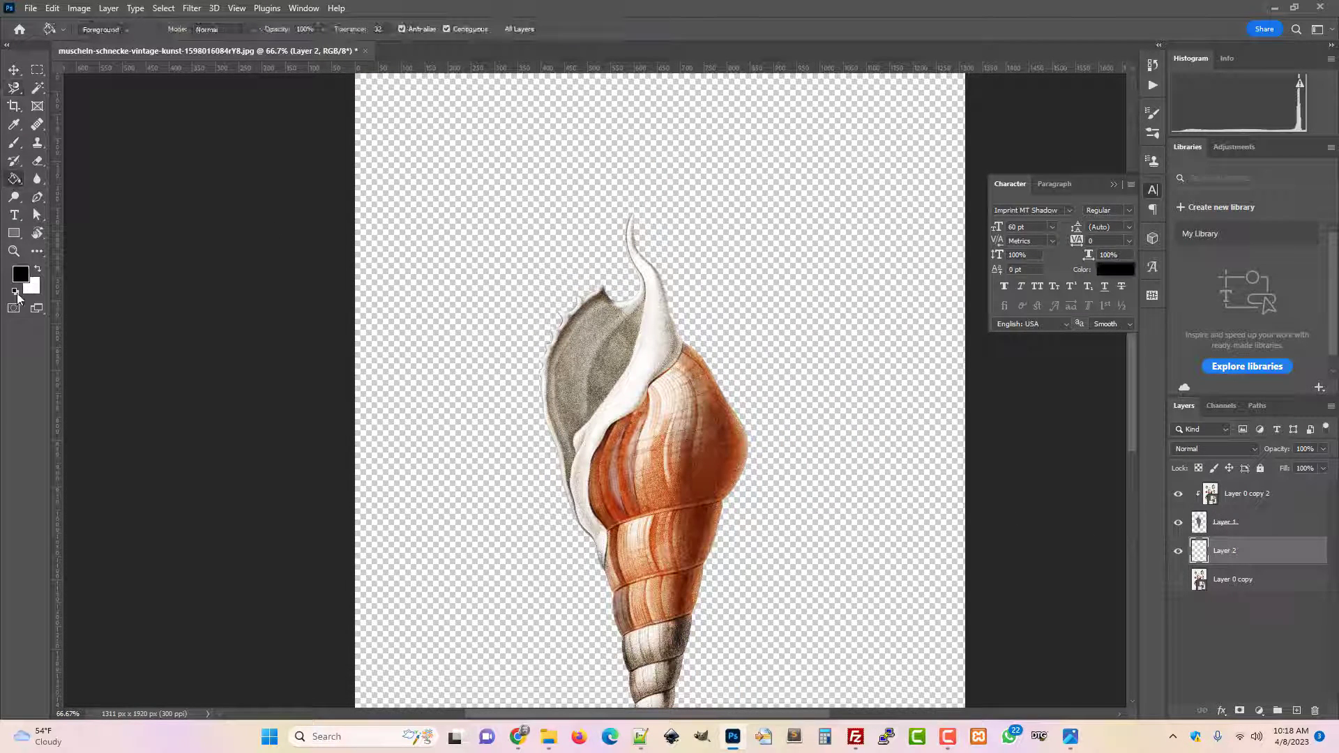
click(846, 419)
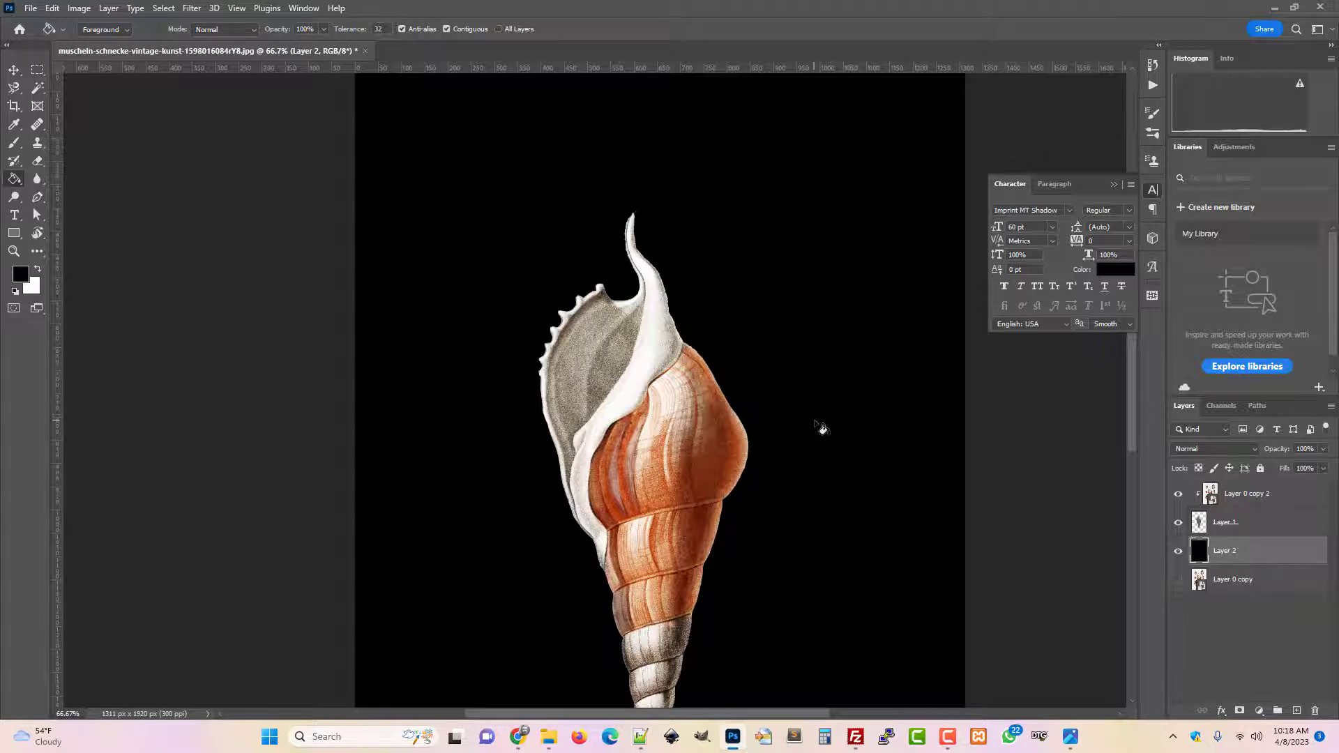
Erase the stray mark beside the shell's upper tip from Layer 1 with a 55 px Eraser at 100% hardness
key(ctrl+plus)
key(ctrl+plus)
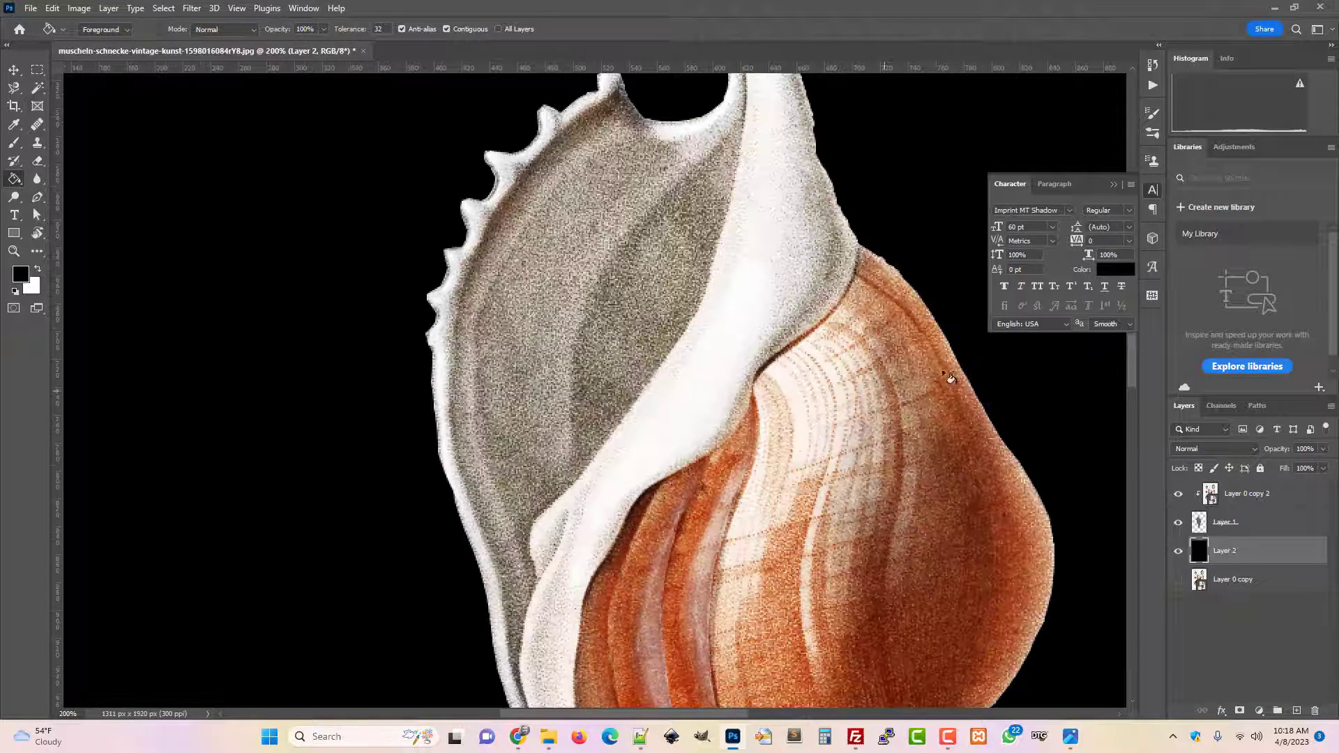
scroll(950, 377, up, 6)
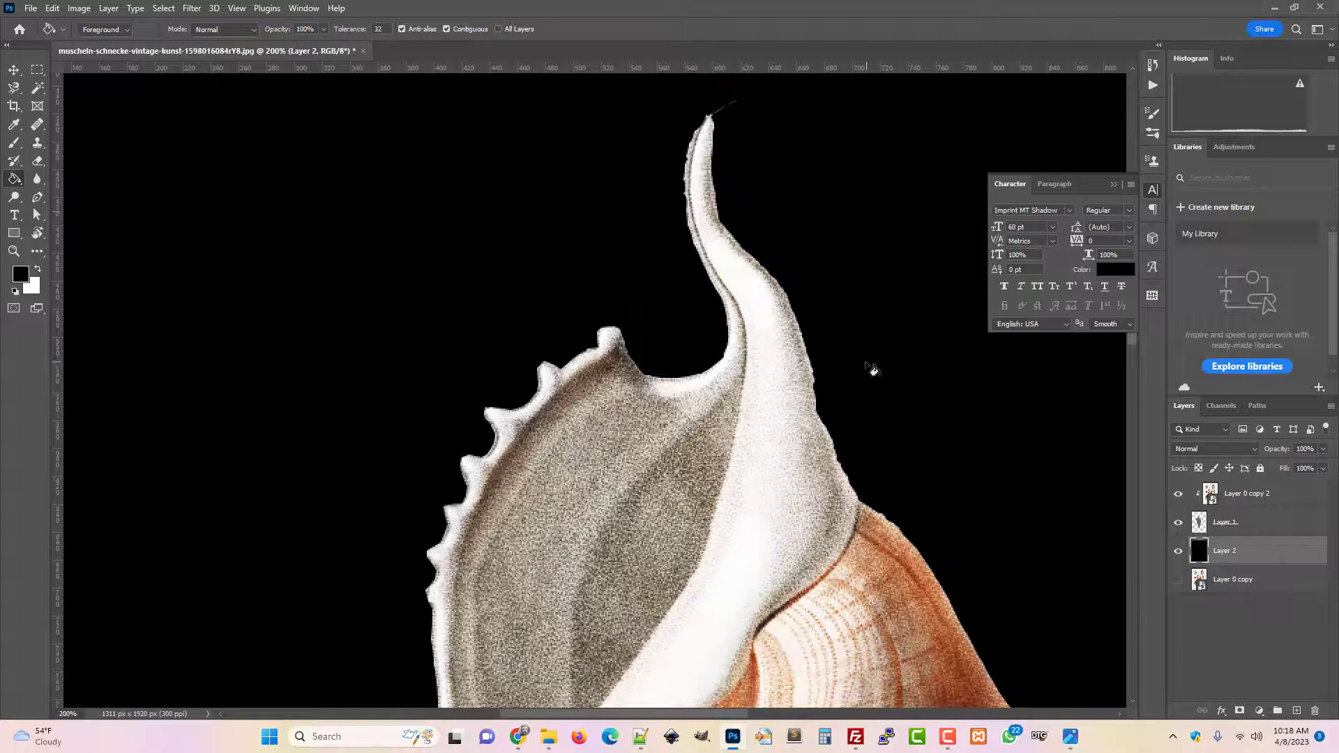
click(37, 162)
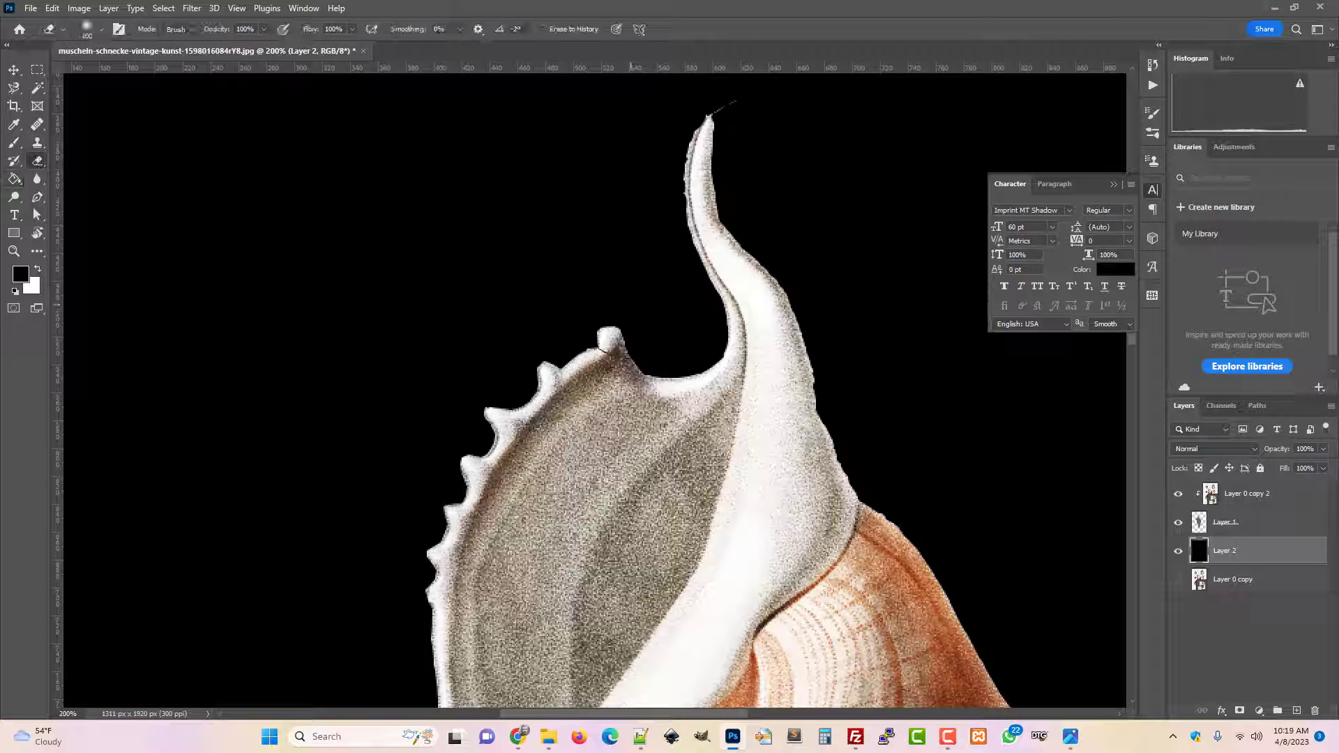
click(97, 32)
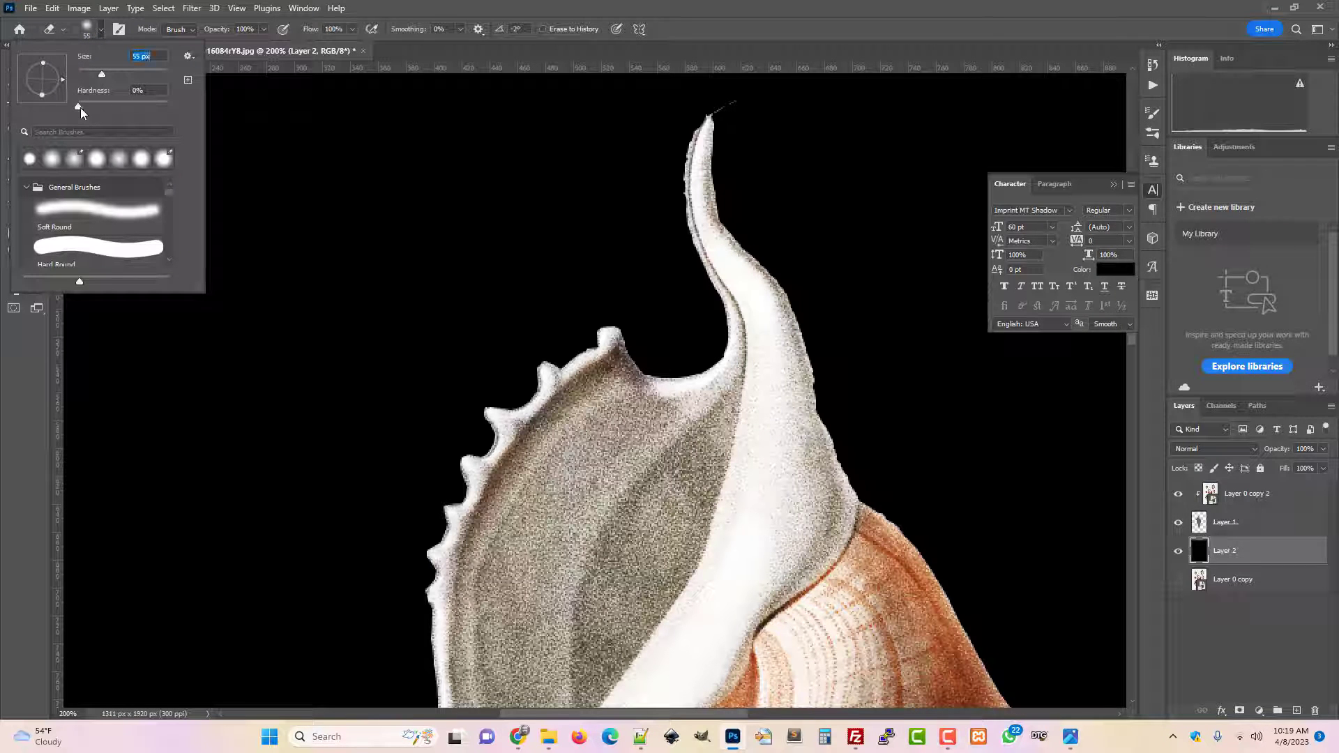
drag(78, 106, 167, 106)
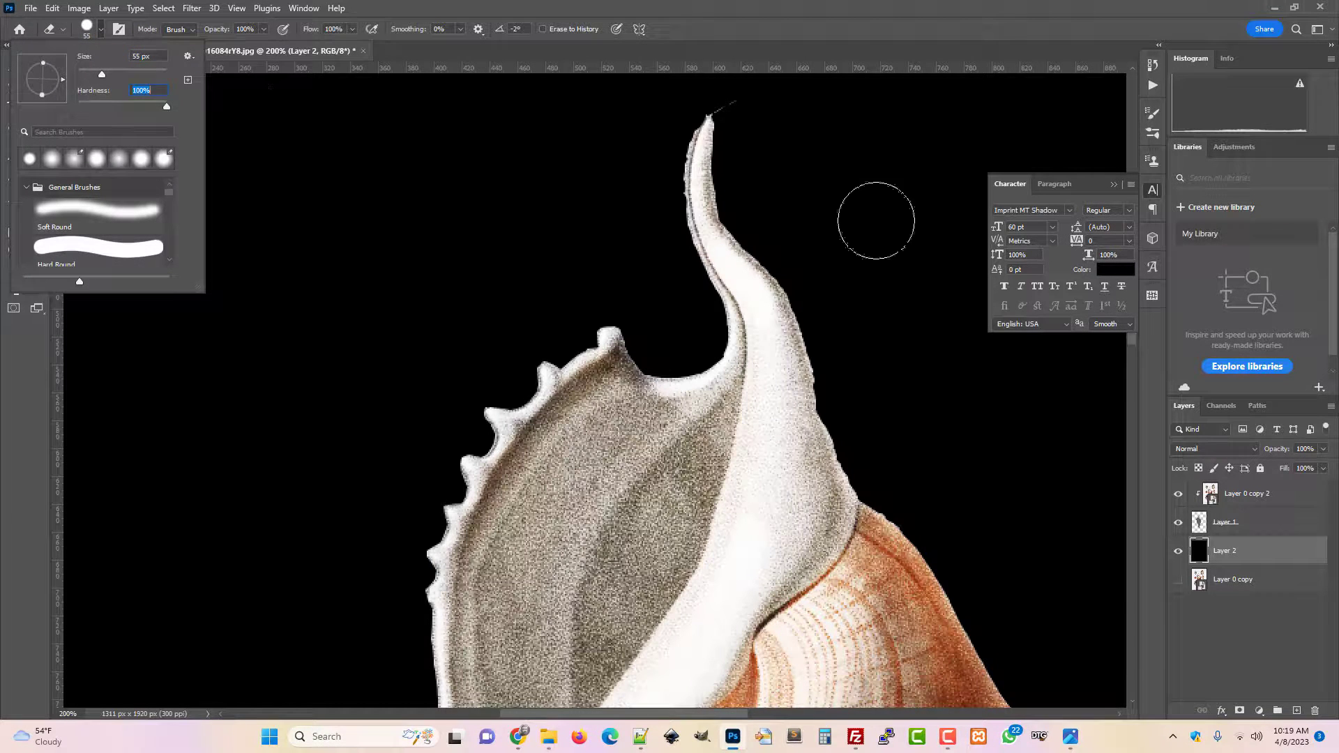
click(1234, 533)
click(1231, 523)
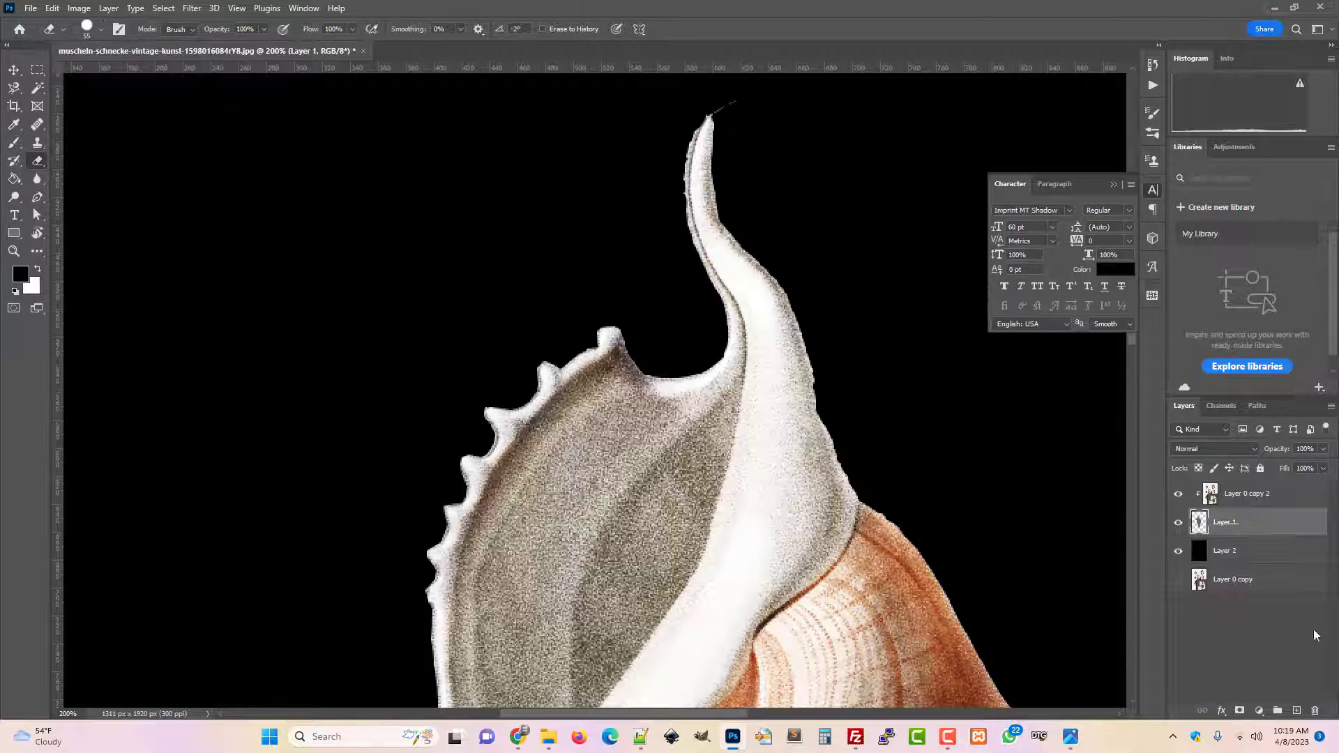
click(744, 89)
Add a new layer above Layer 1, release it from the clipping mask, and clip Layer 0 copy 2 to the new layer
key(ctrl+shift+n)
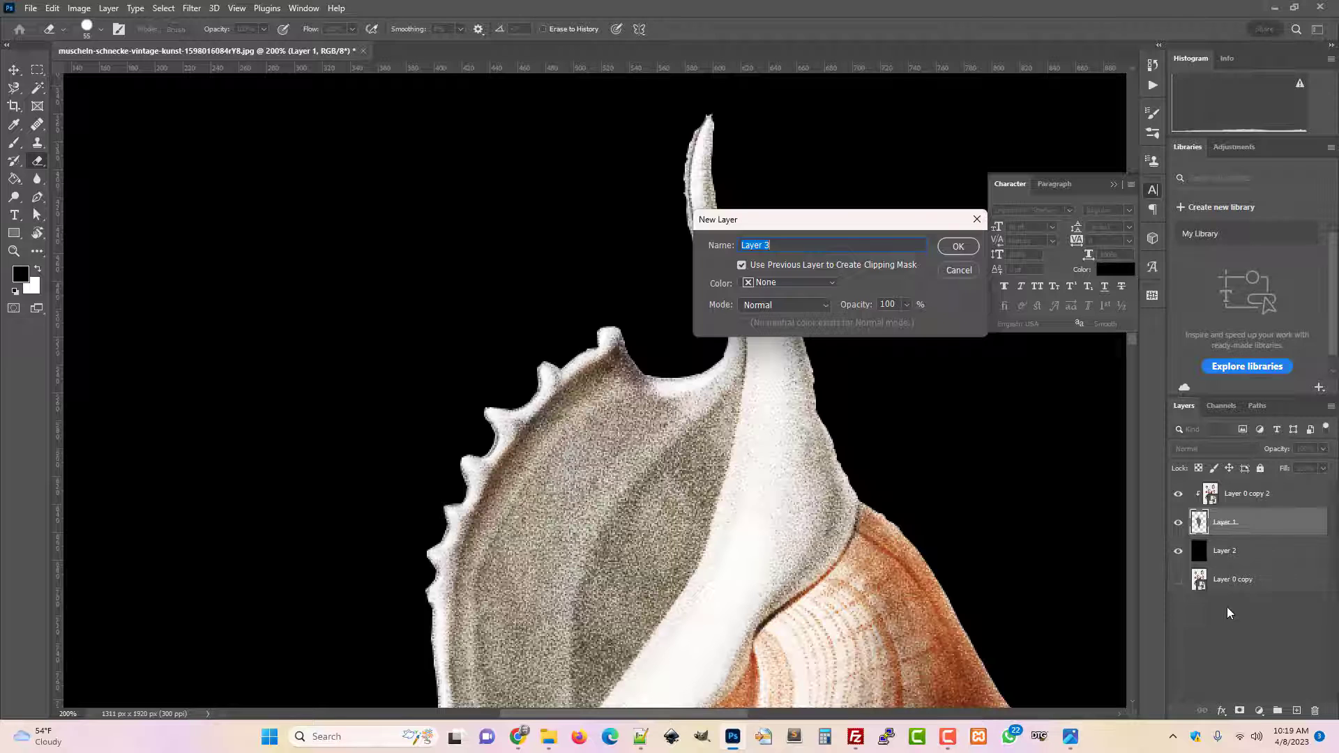
key(Return)
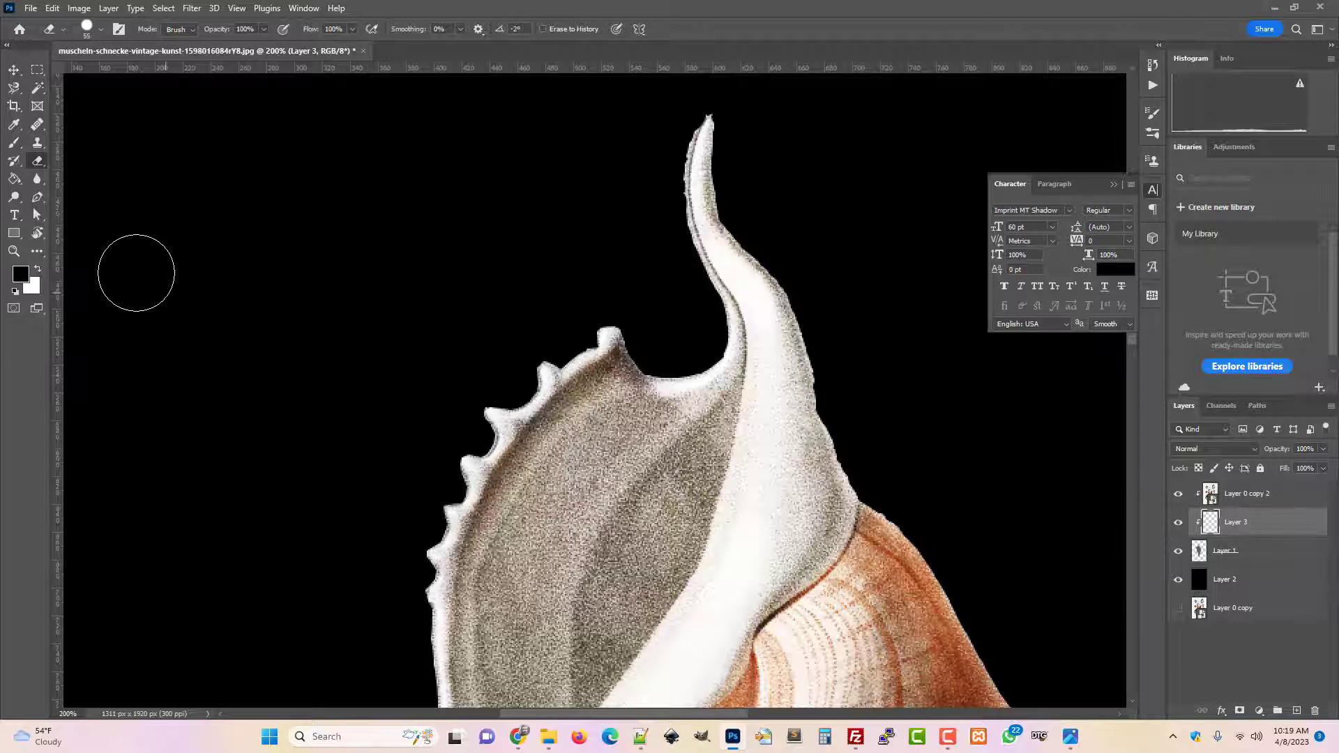
right_click(1239, 530)
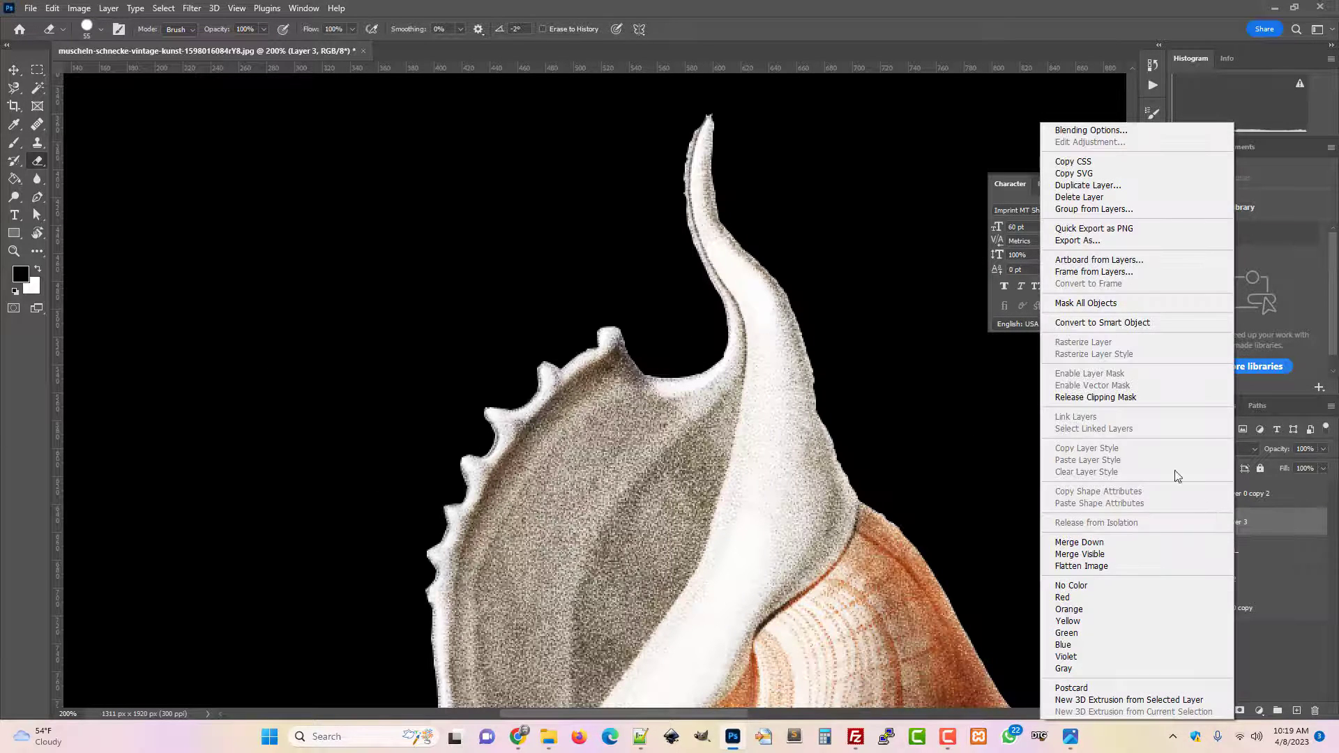
click(1111, 398)
click(1242, 501)
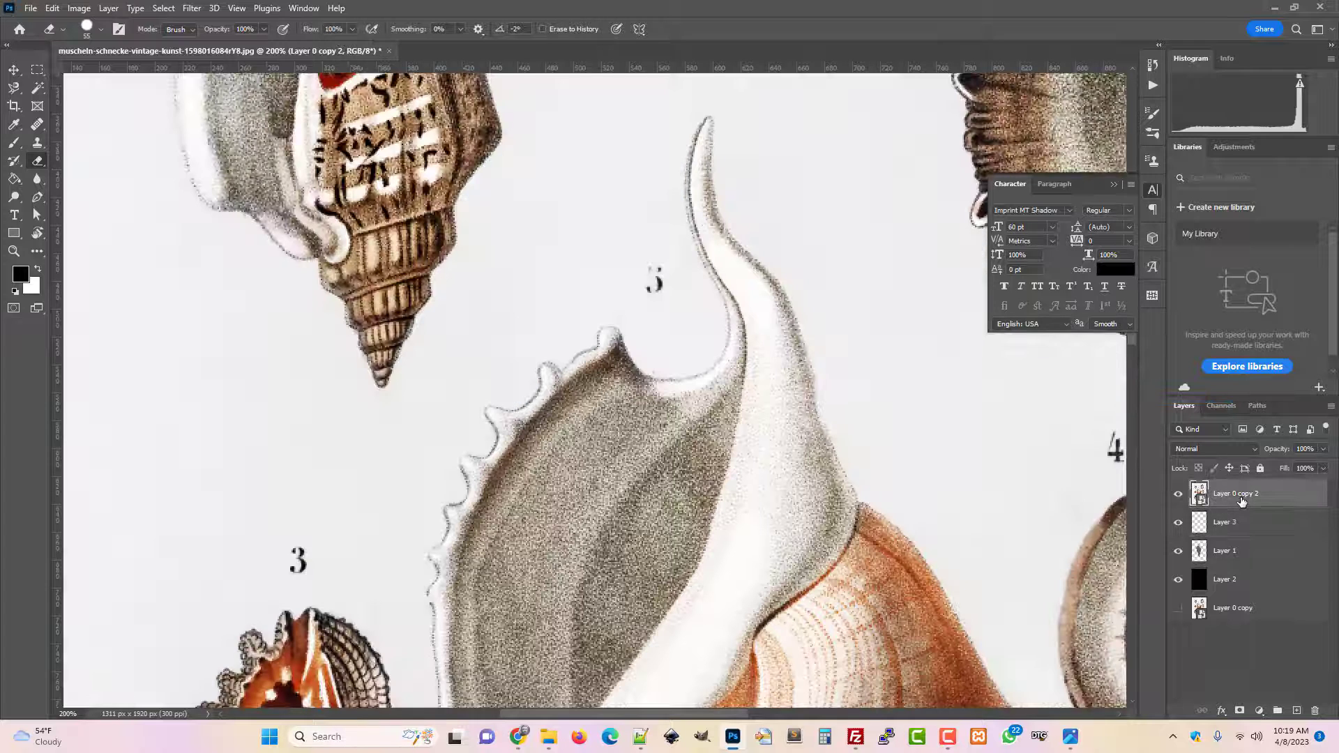
right_click(1241, 500)
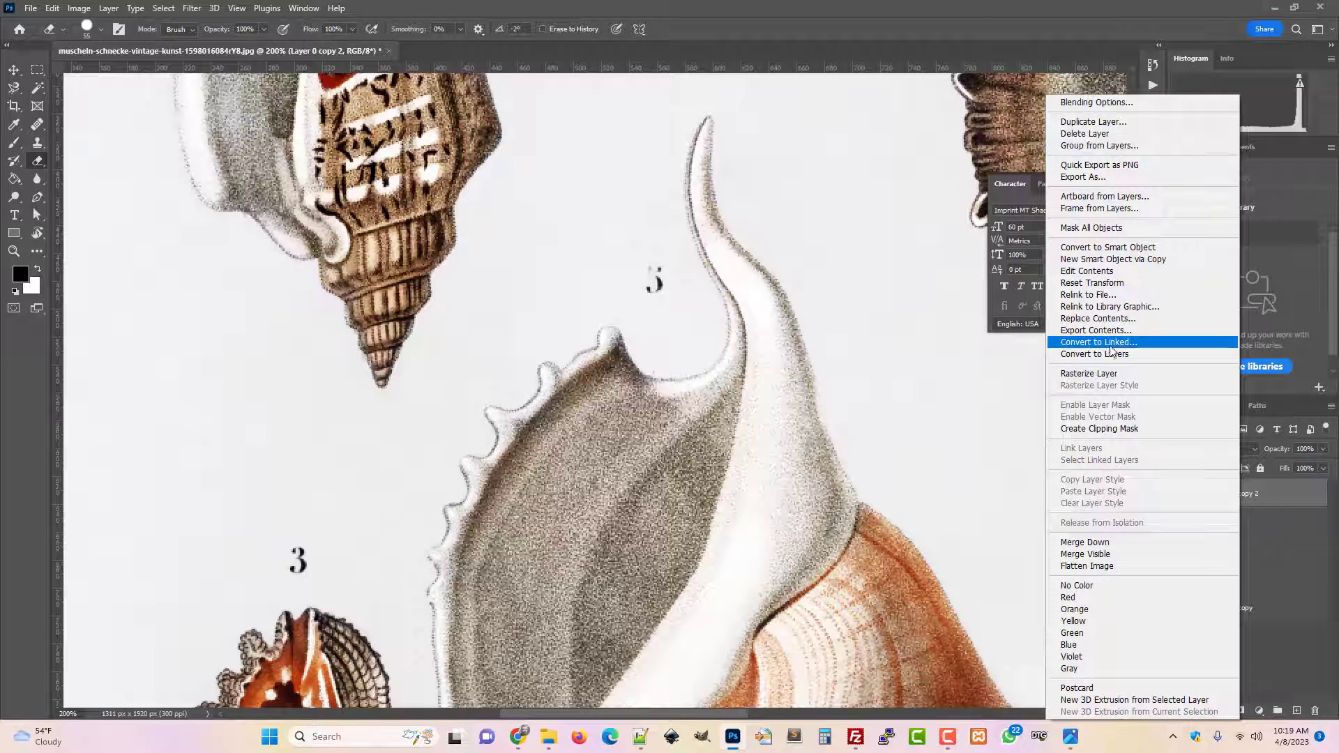
click(1107, 428)
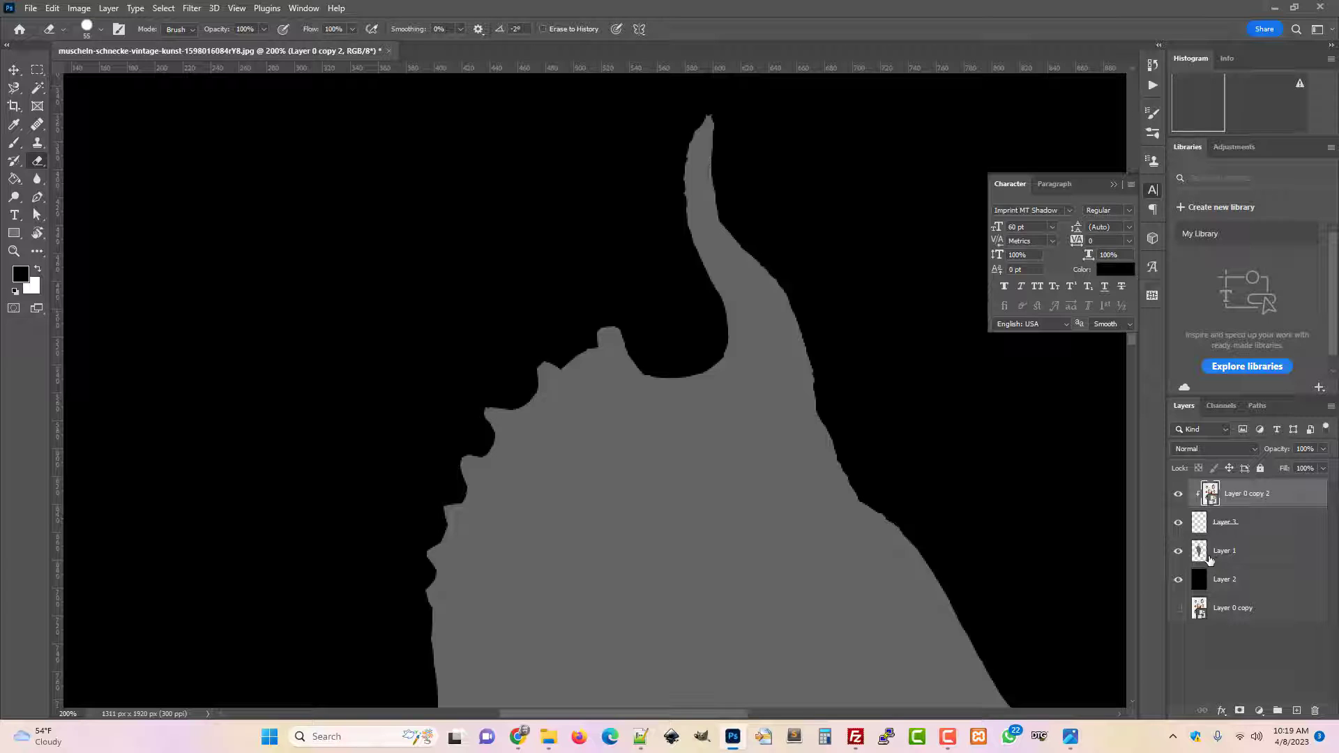
Sample the silhouette's grey as the foreground colour and fill the whole of Layer 3 with it
click(1197, 521)
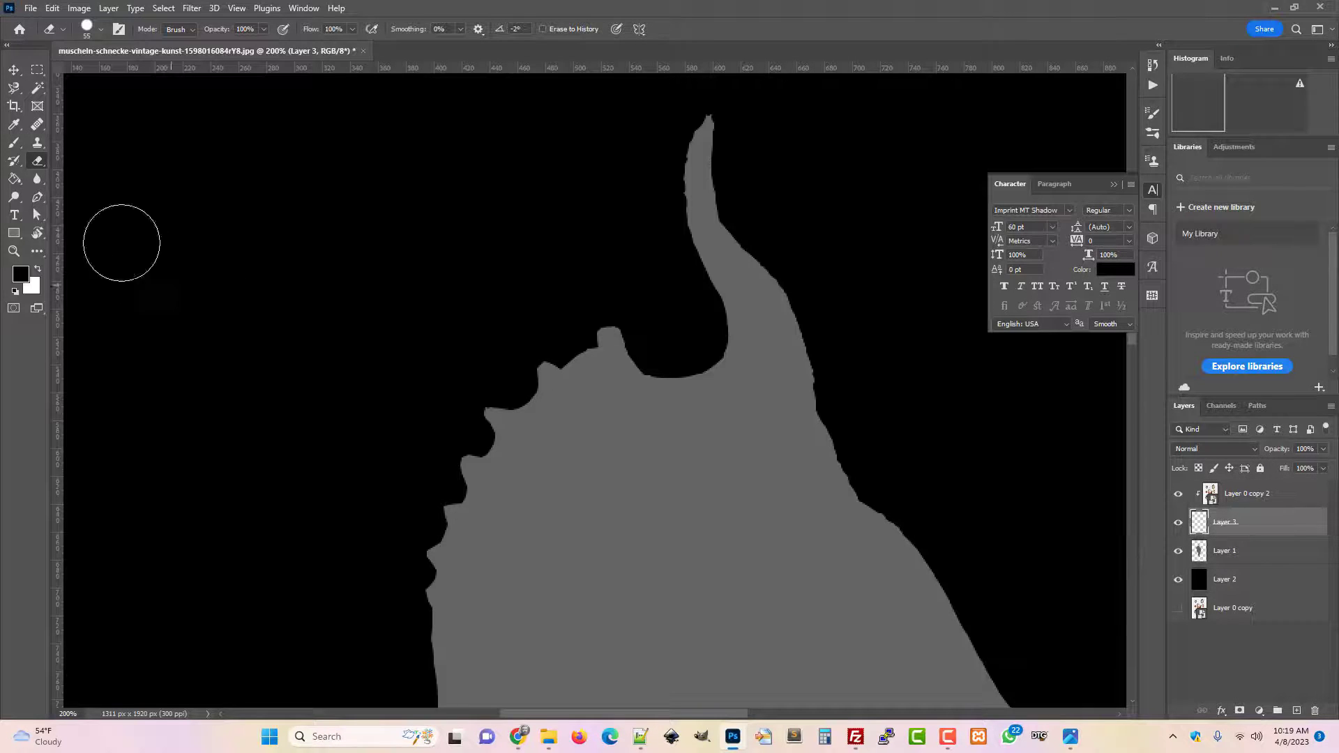
click(14, 178)
click(22, 275)
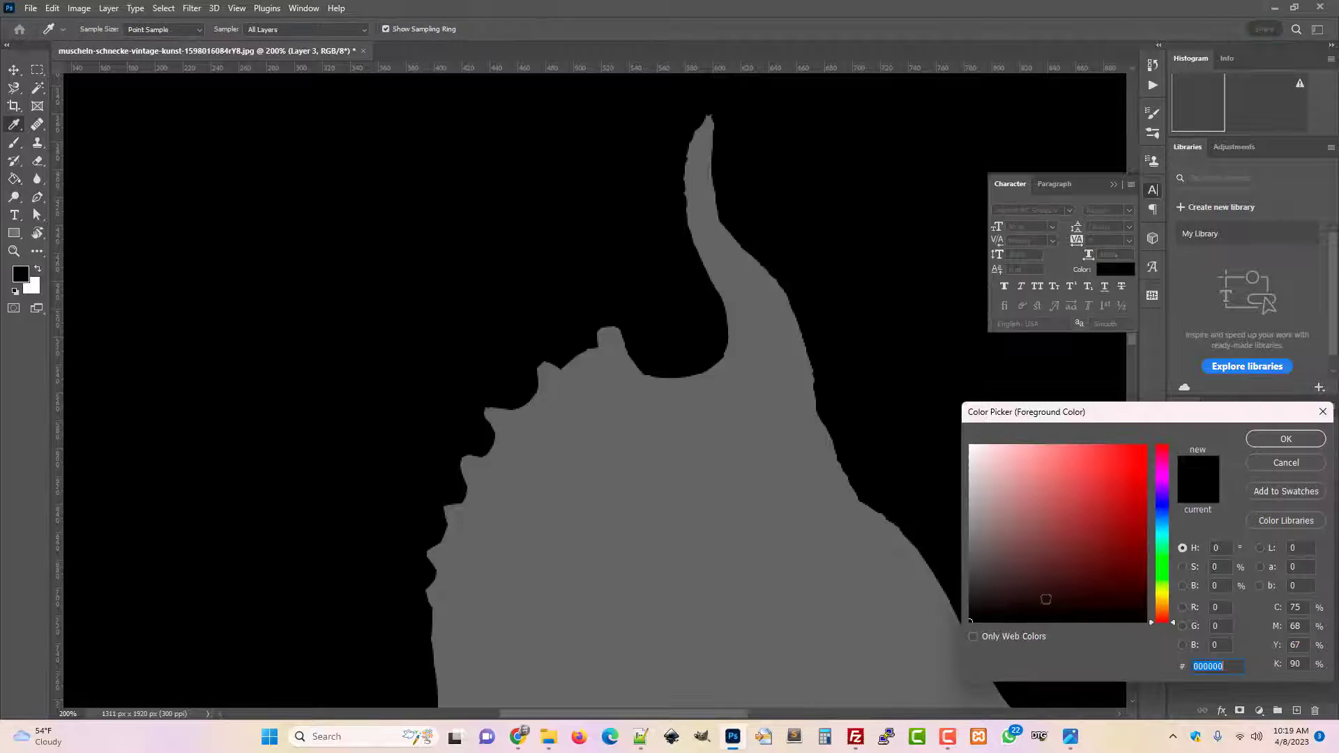
drag(839, 579, 926, 543)
click(1287, 438)
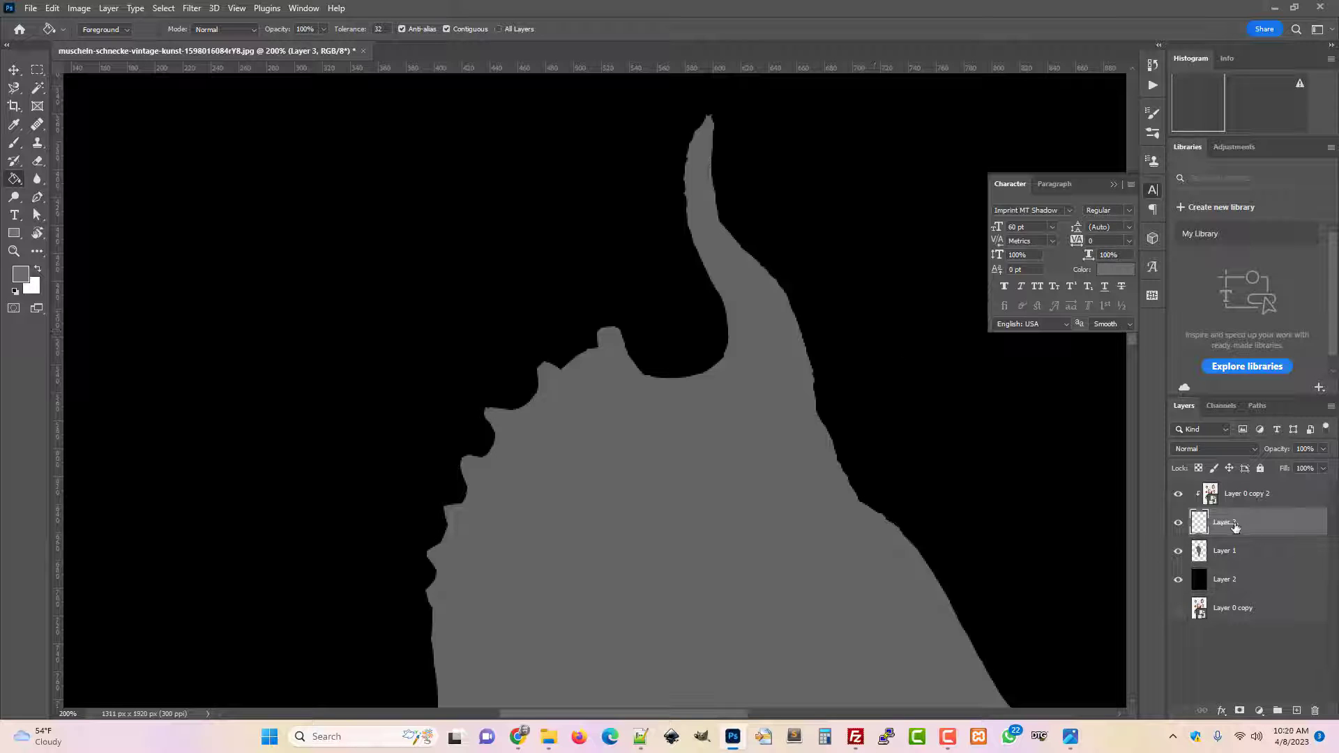
click(928, 410)
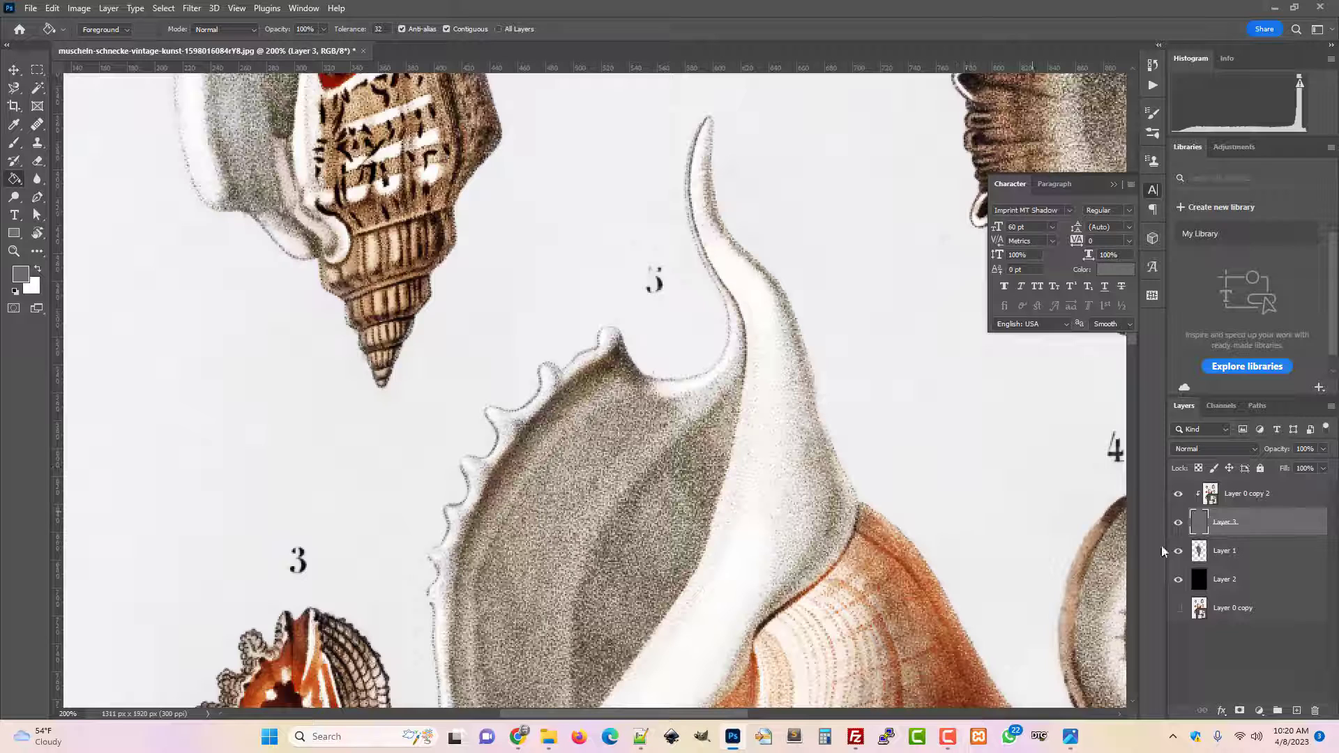
Load Layer 1's shell outline as a selection with Layer 3 active, and view the Feather Selection settings without applying them
ctrl+click(1200, 558)
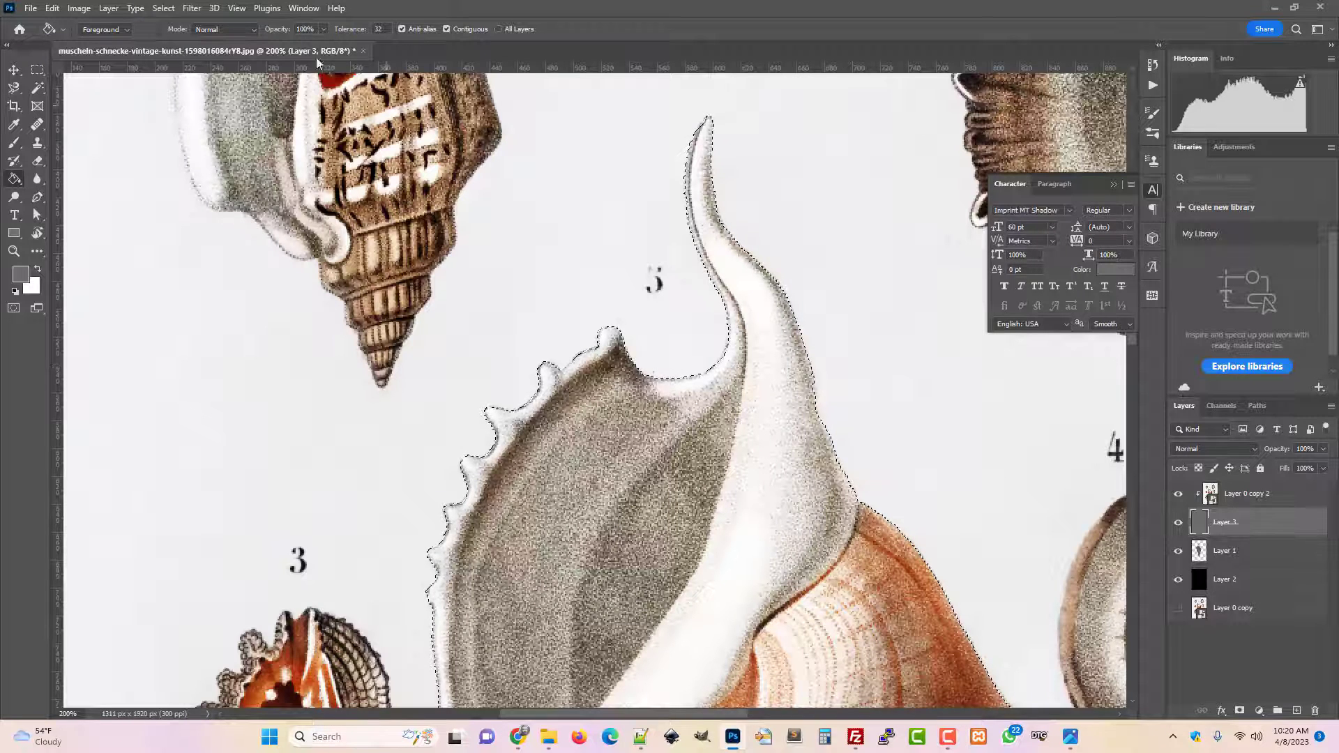
click(163, 8)
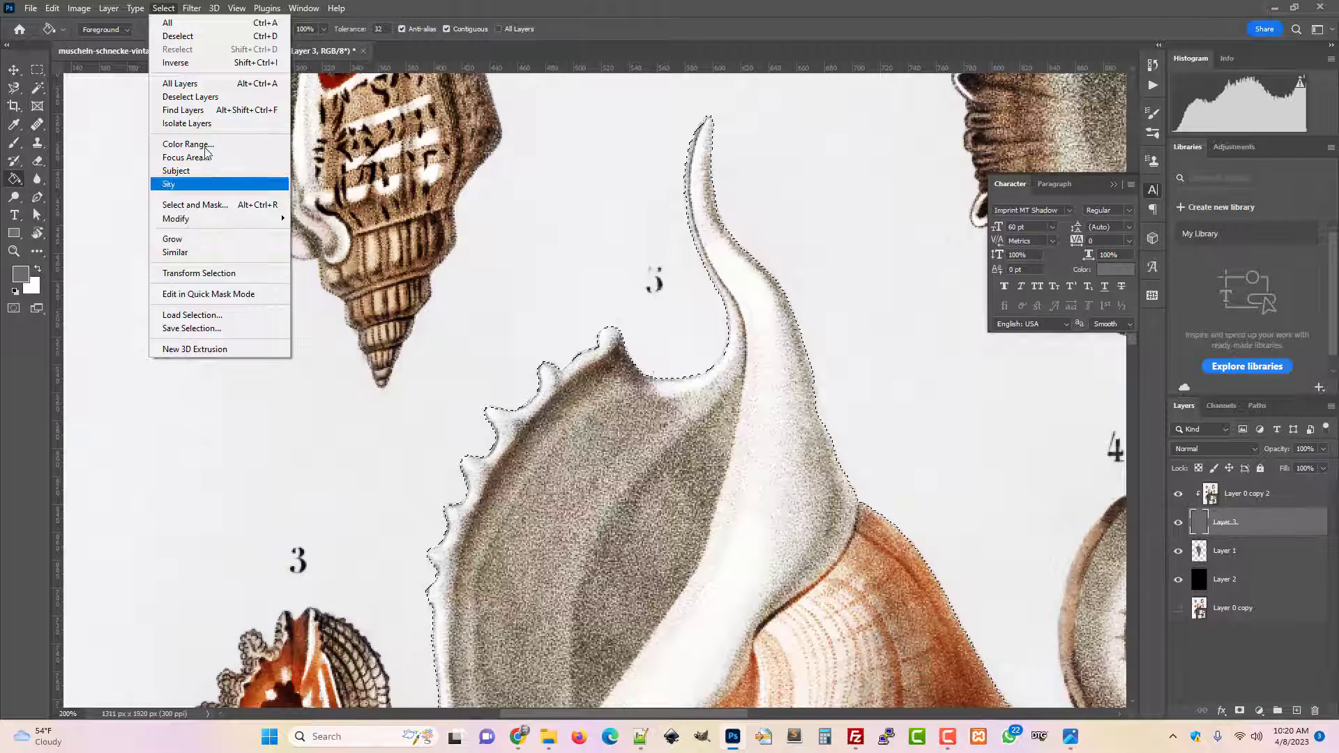
click(110, 9)
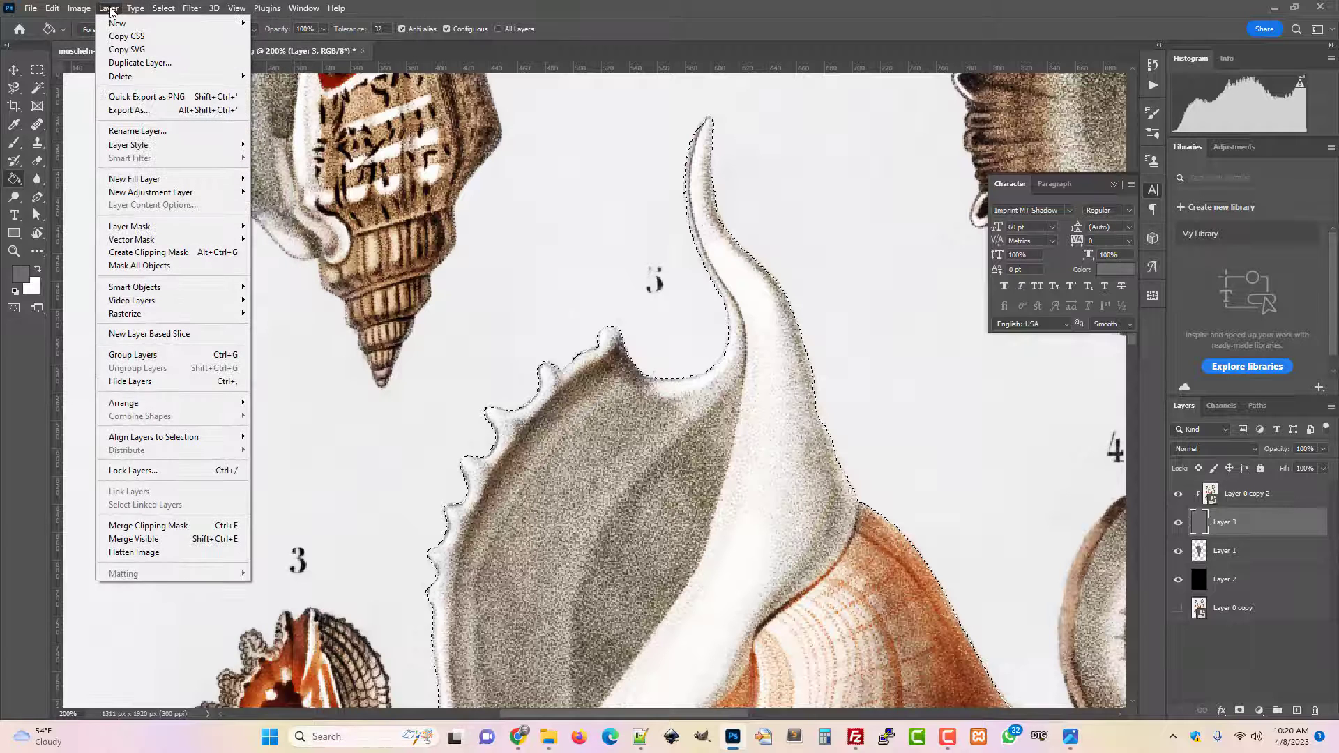
mouse_move(170, 10)
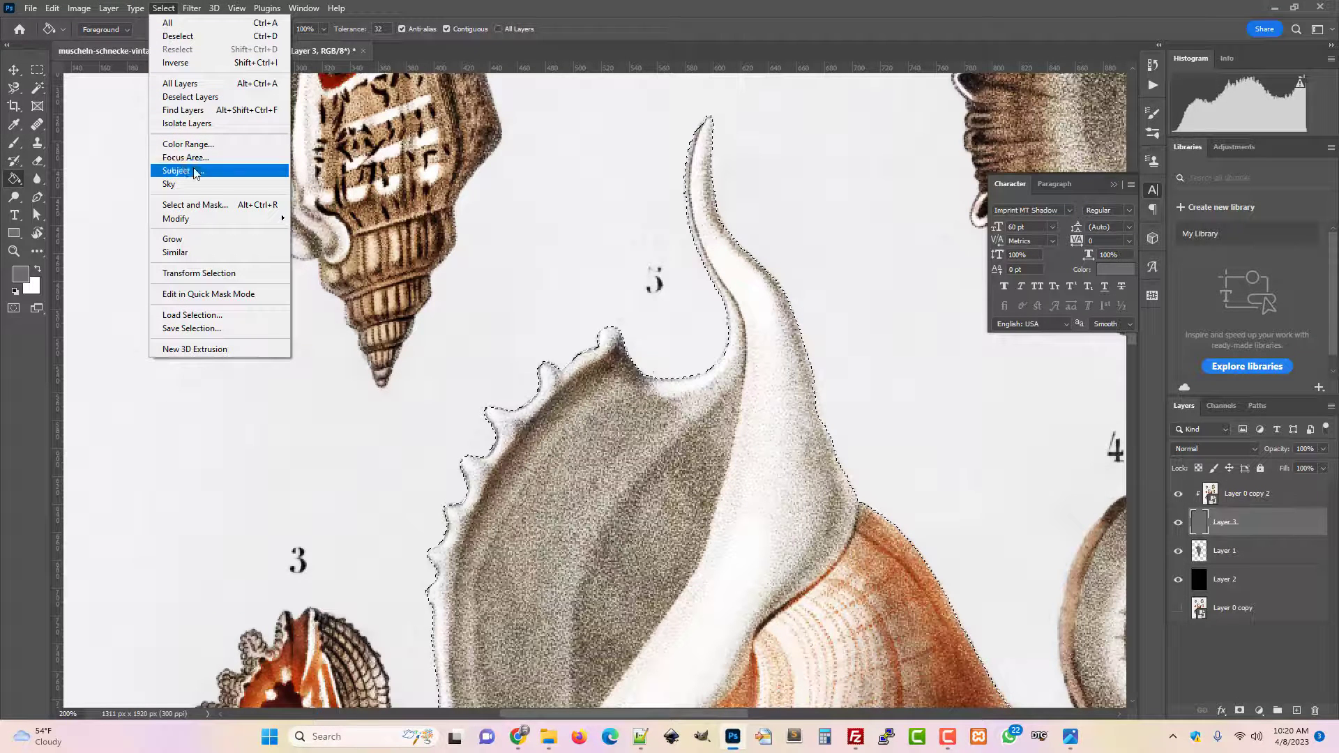
mouse_move(204, 220)
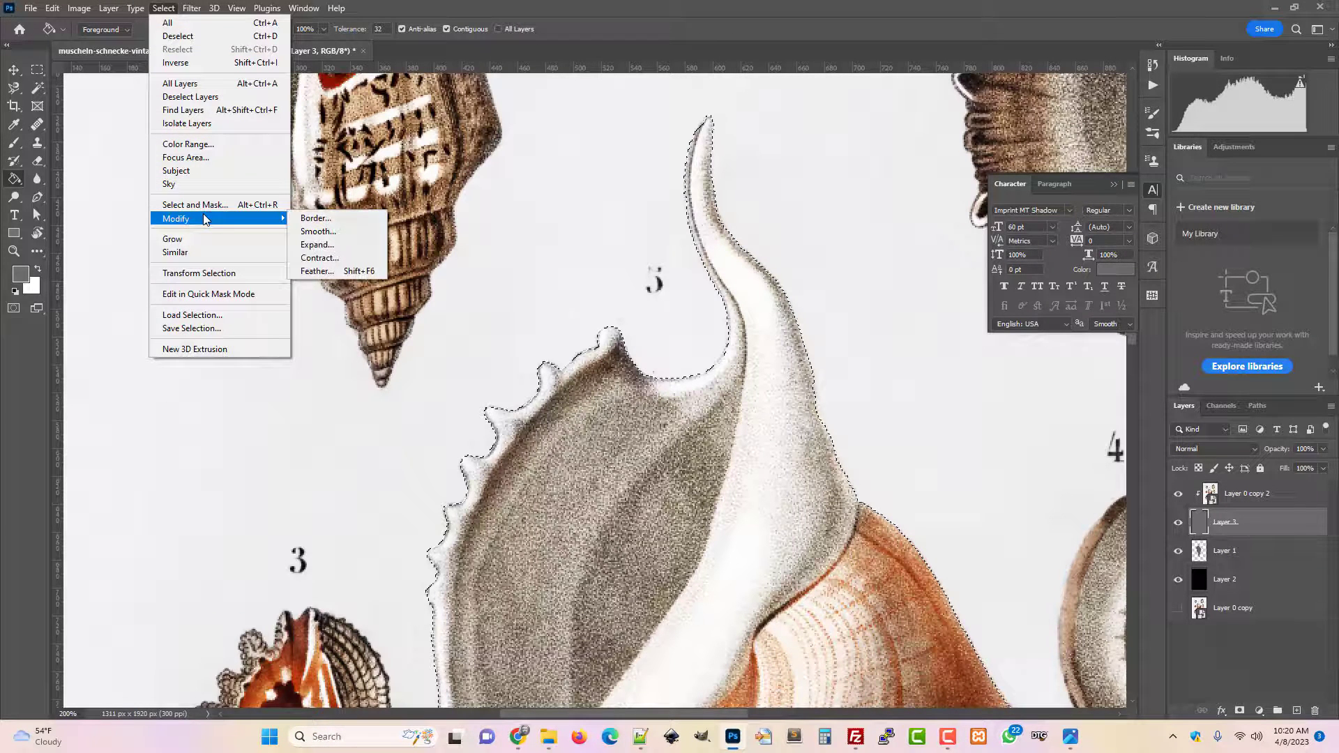
click(338, 269)
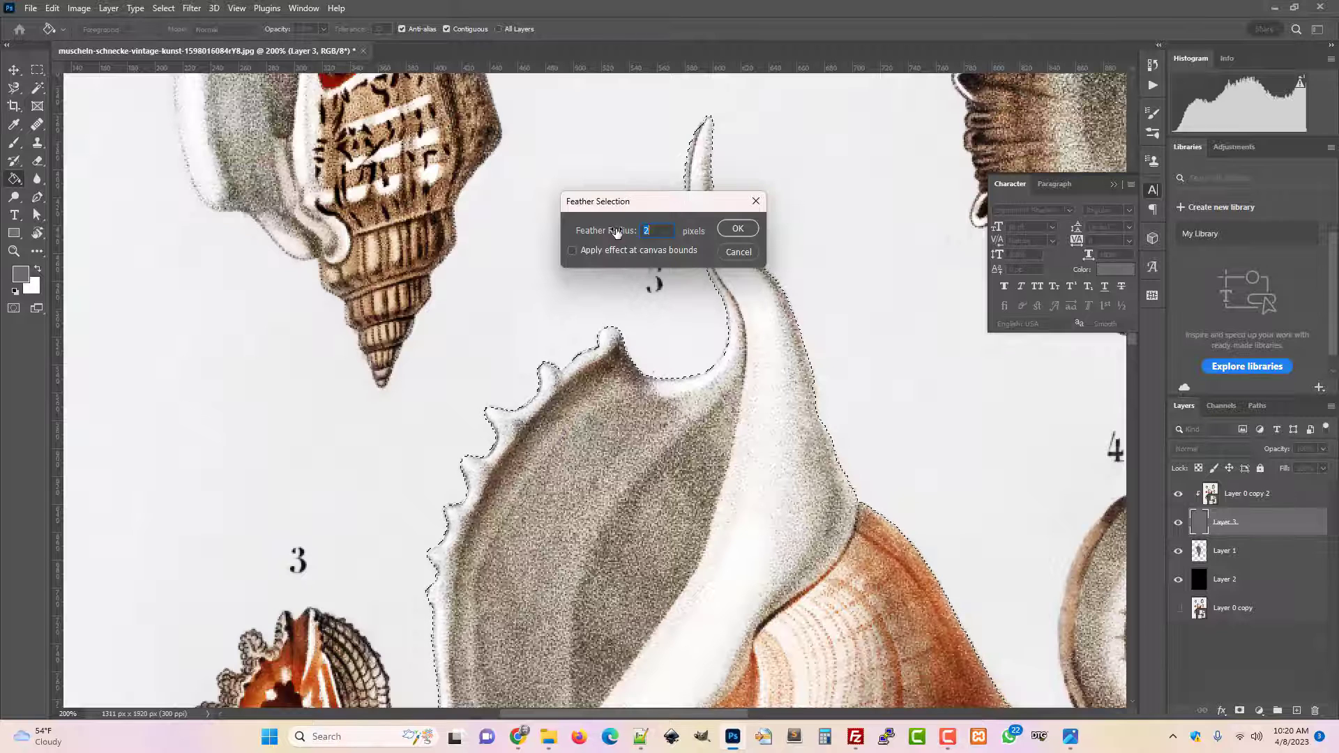
click(732, 252)
Check the document's pixel dimensions and resolution in the Image Size settings without changing them
click(78, 8)
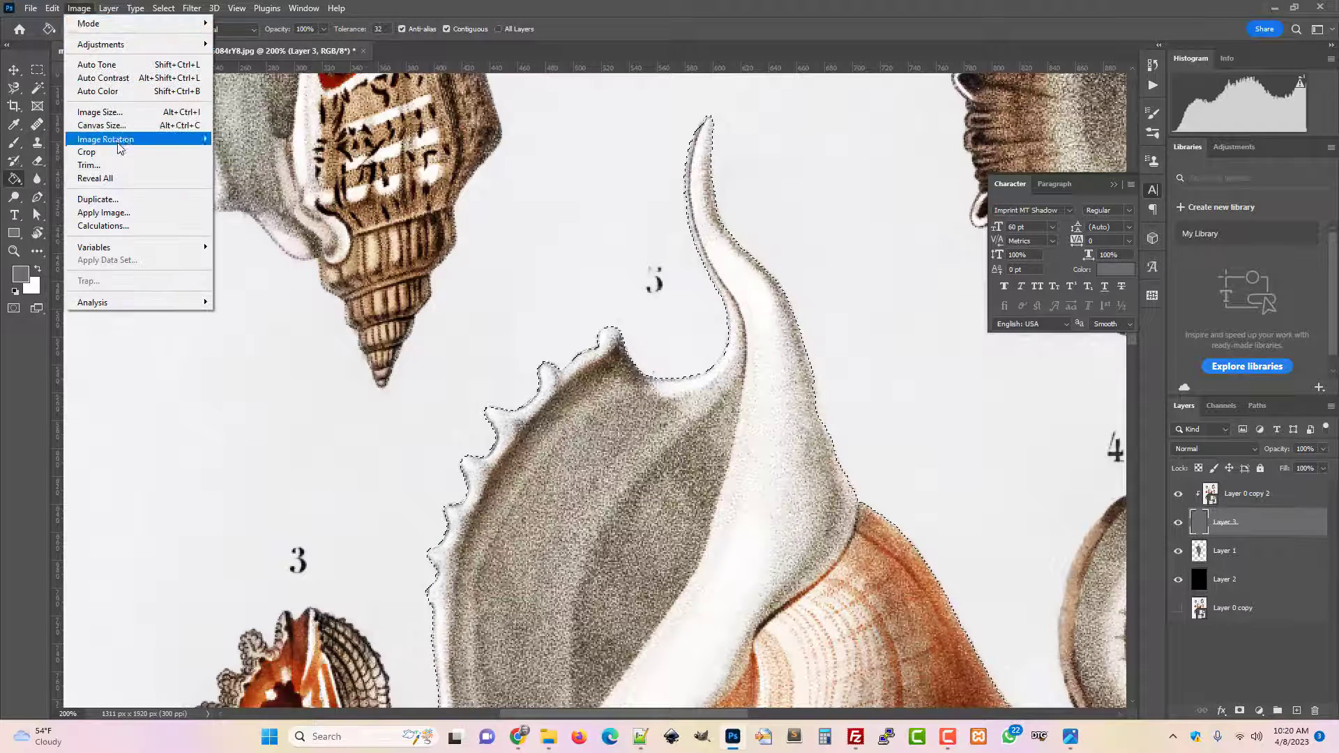
click(100, 112)
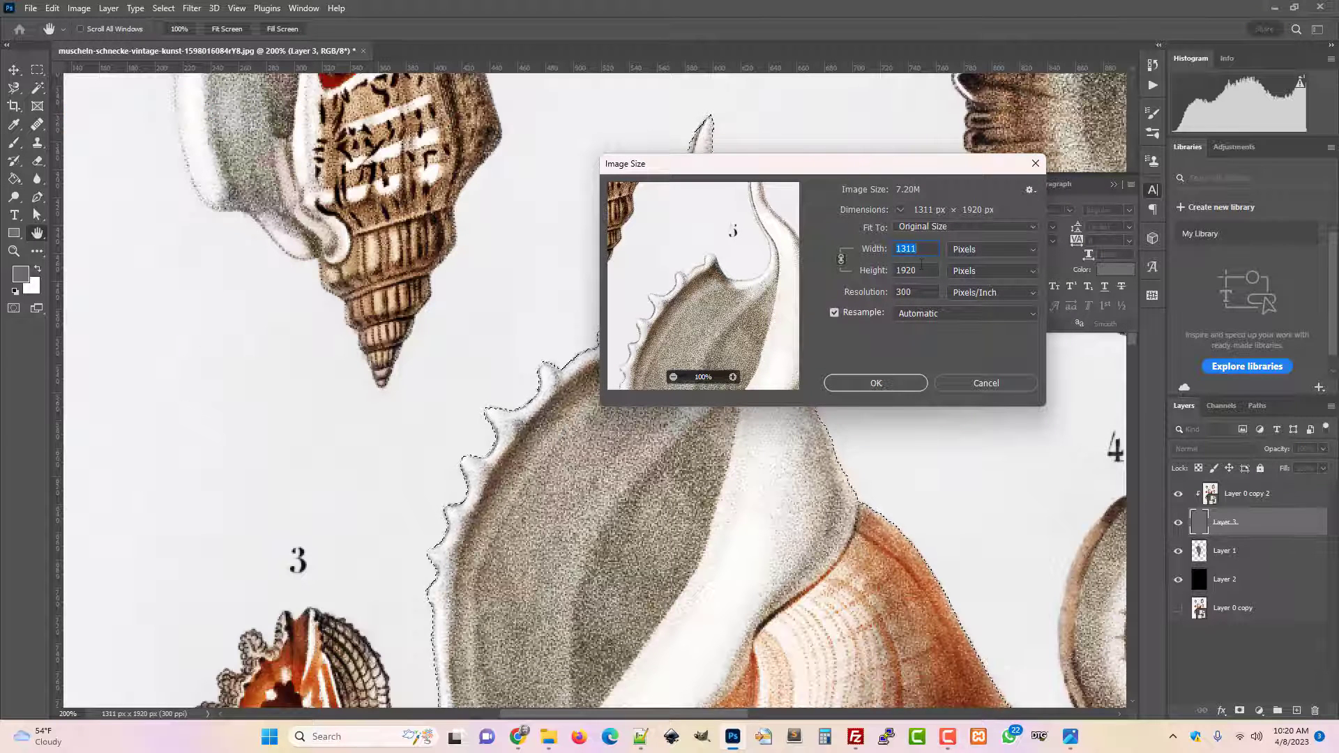
click(969, 376)
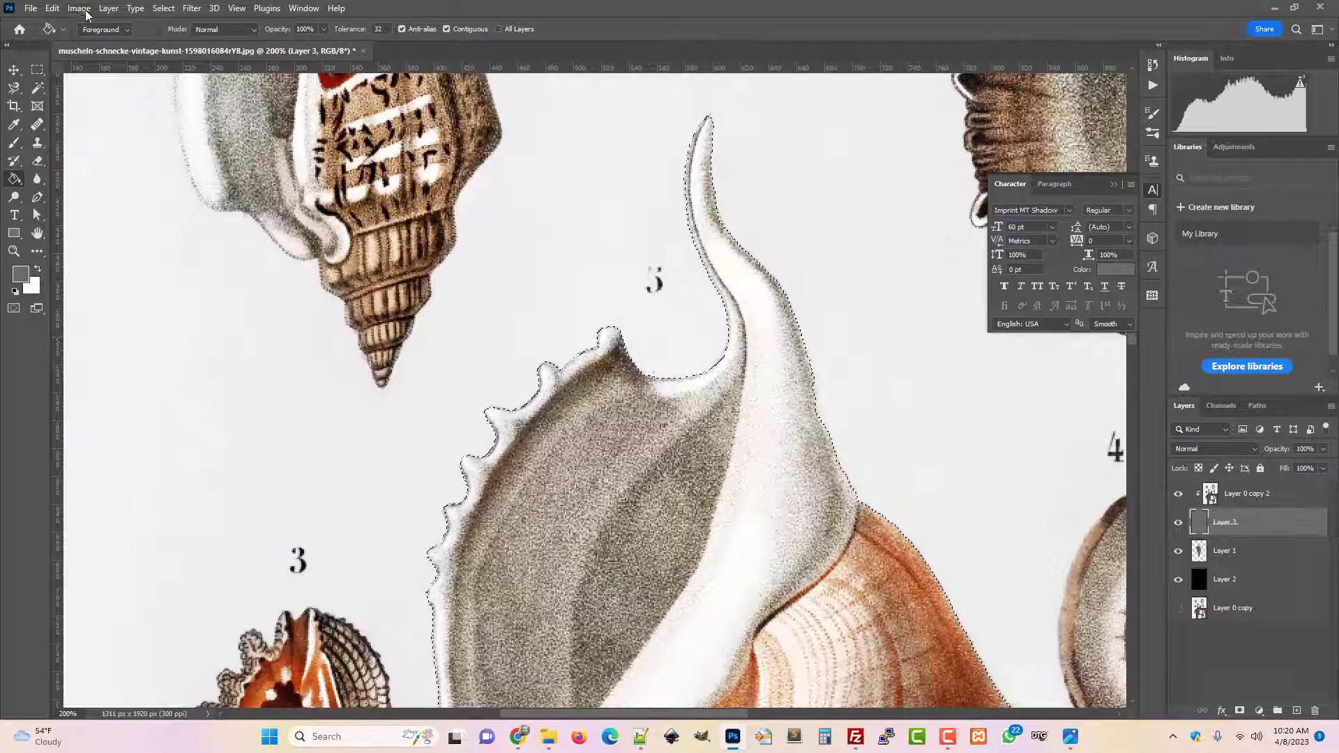
Feather the shell outline selection by a radius of 2 pixels
click(198, 10)
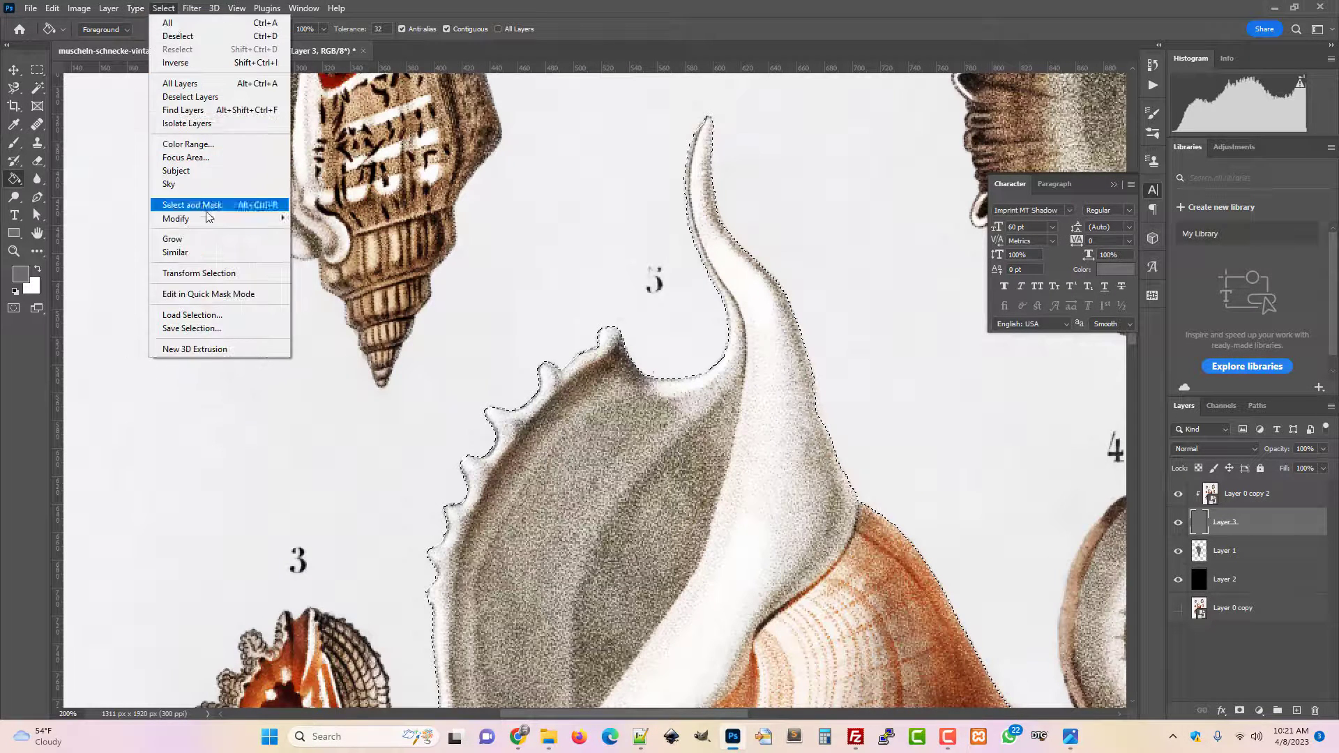
mouse_move(208, 217)
click(316, 271)
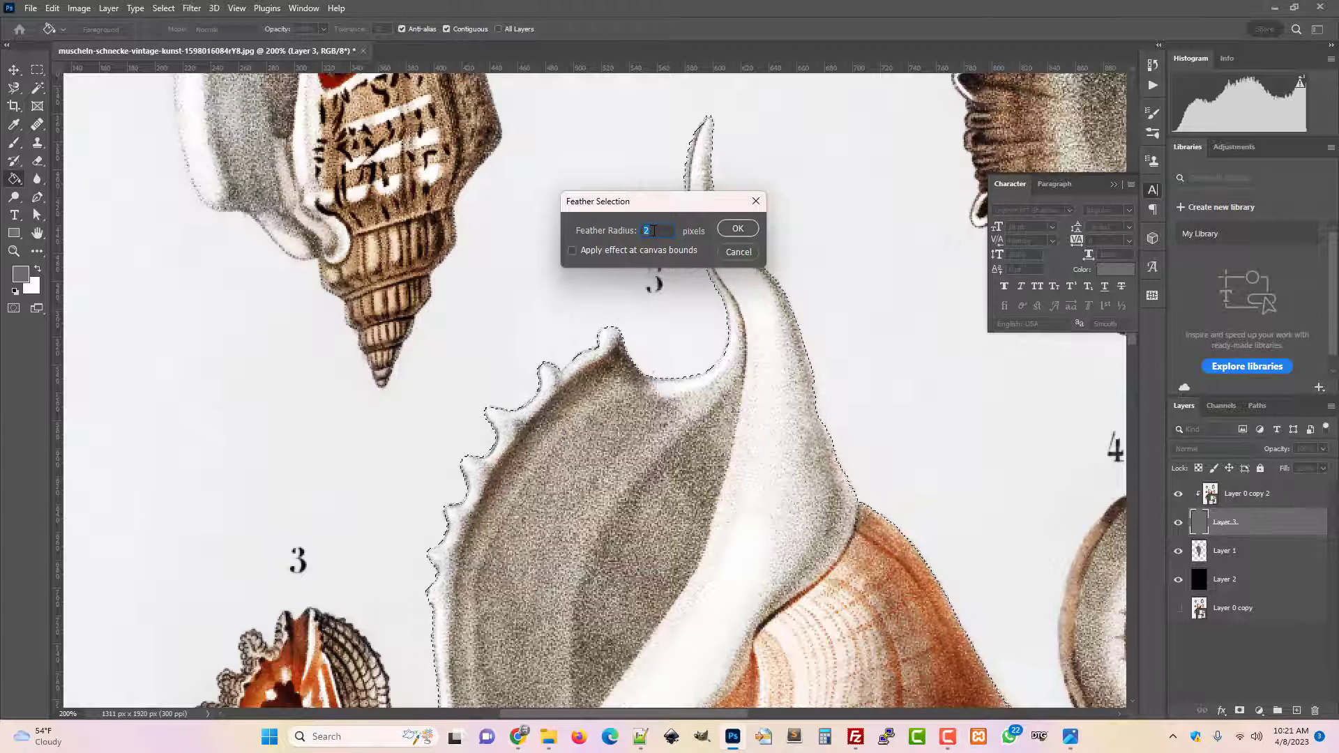
click(734, 231)
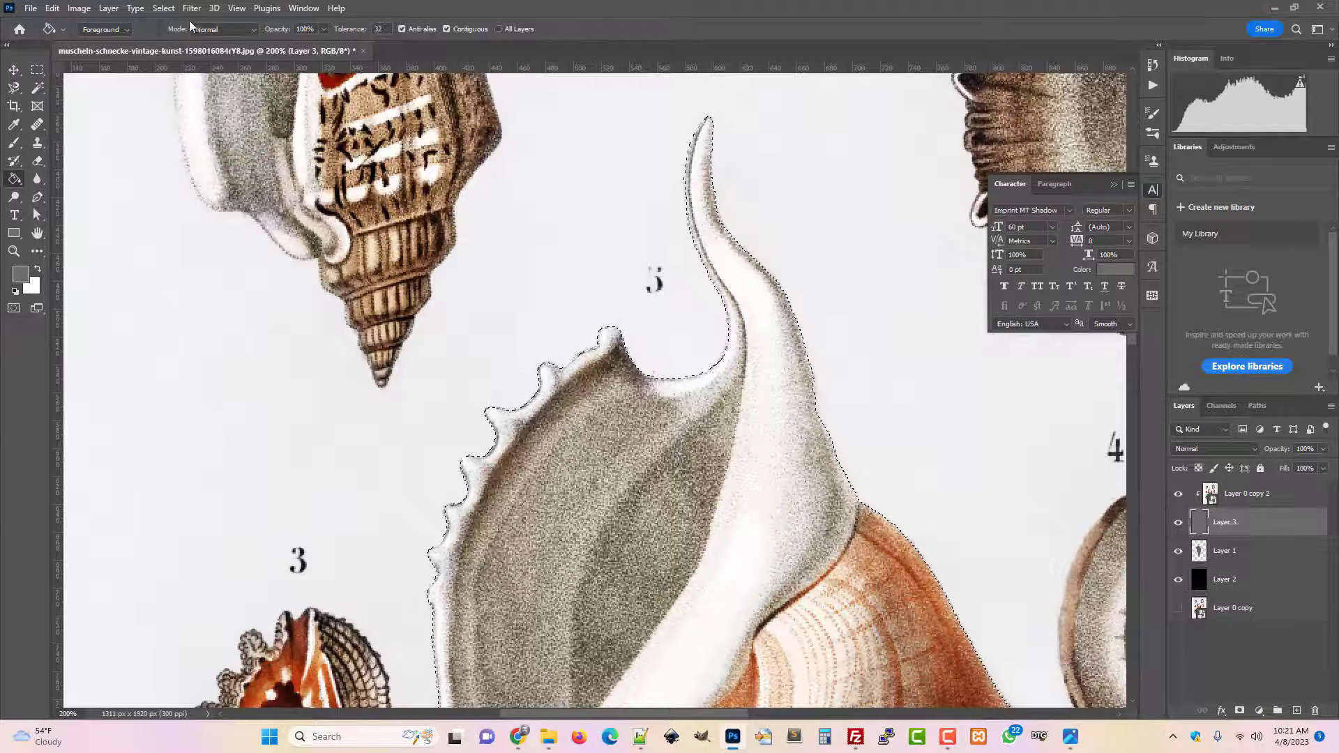
Invert the feathered selection, clear the grey outside the shell on Layer 3, and deselect
click(164, 8)
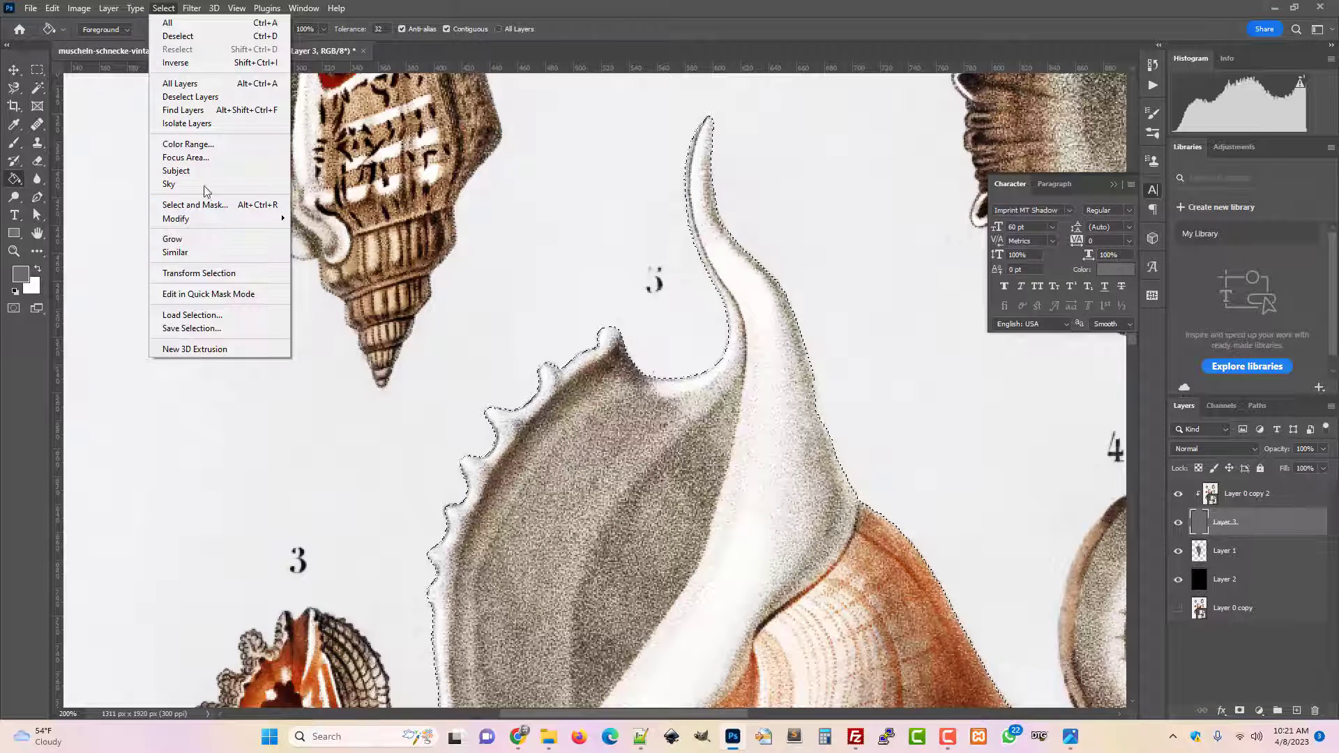
click(178, 62)
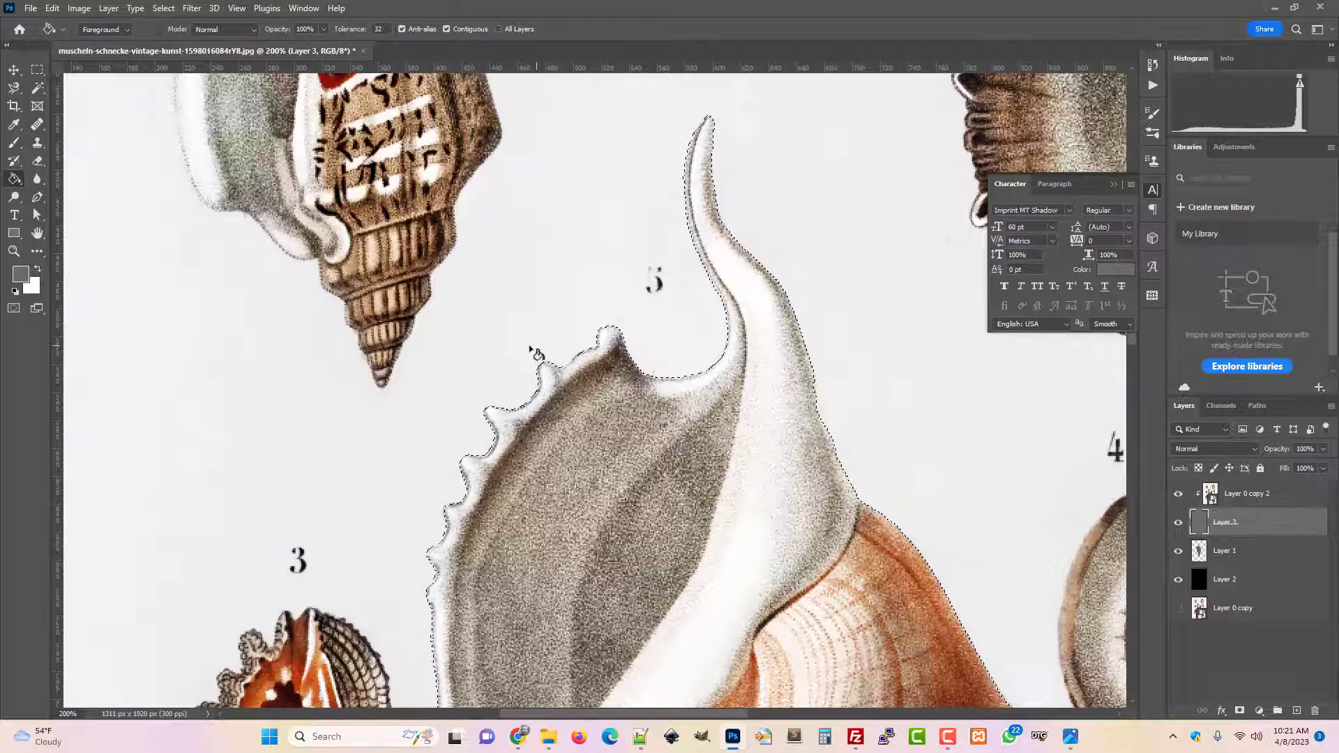
click(516, 354)
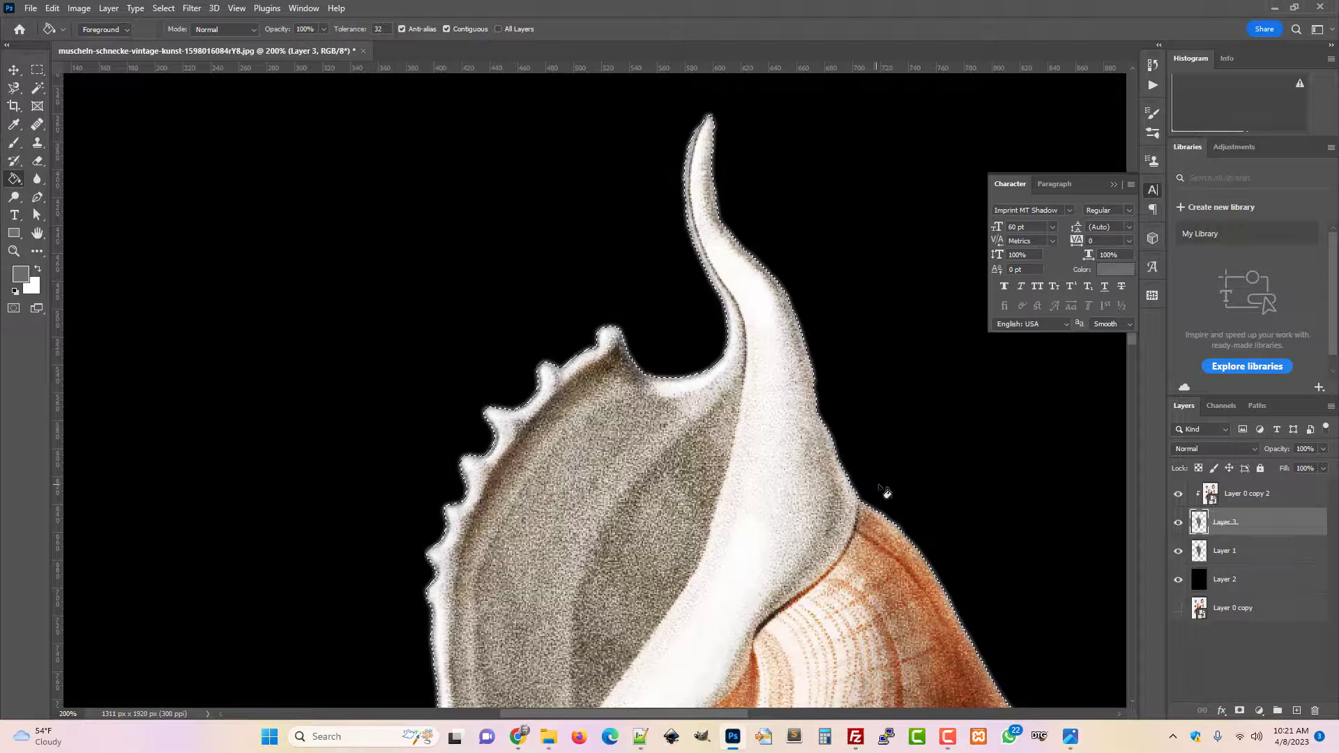
key(ctrl+d)
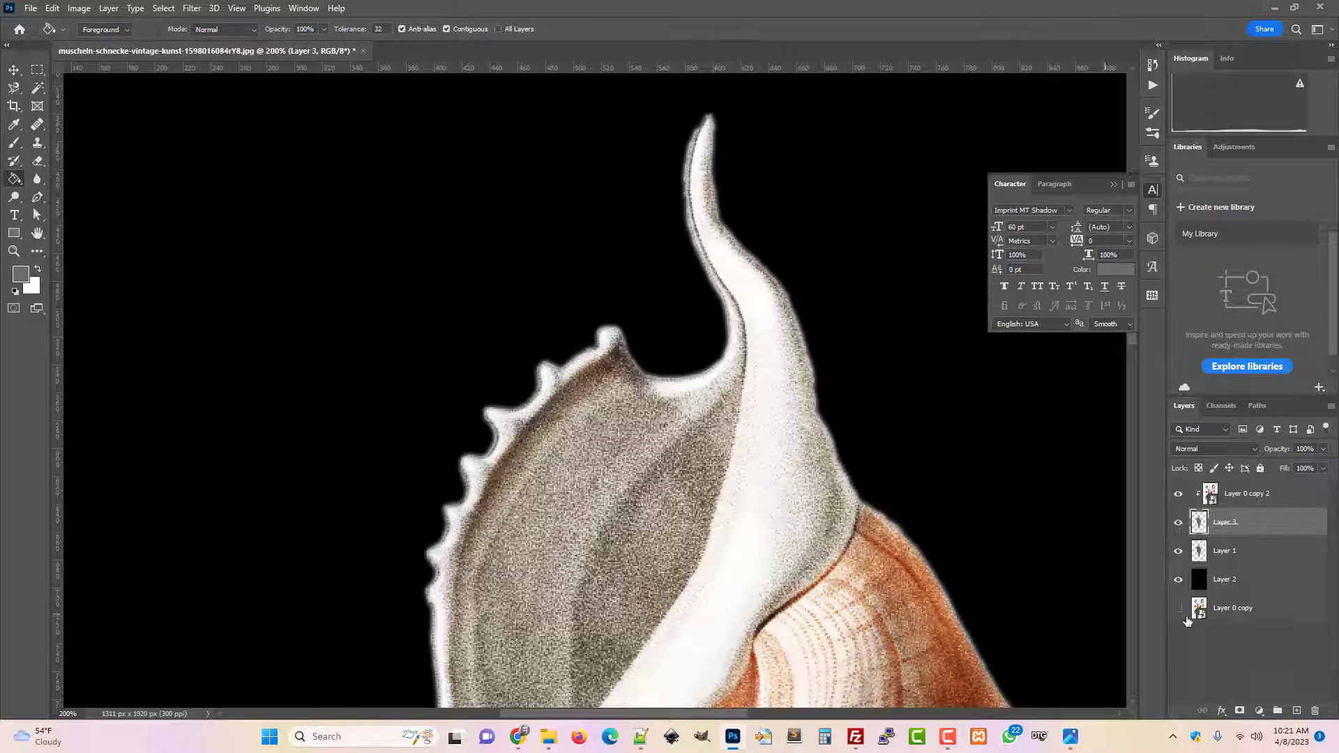
Compare the grey bases on Layer 1 and Layer 3 without the artwork, leaving Layer 1 hidden and Layer 0 copy 2 shown
click(1178, 497)
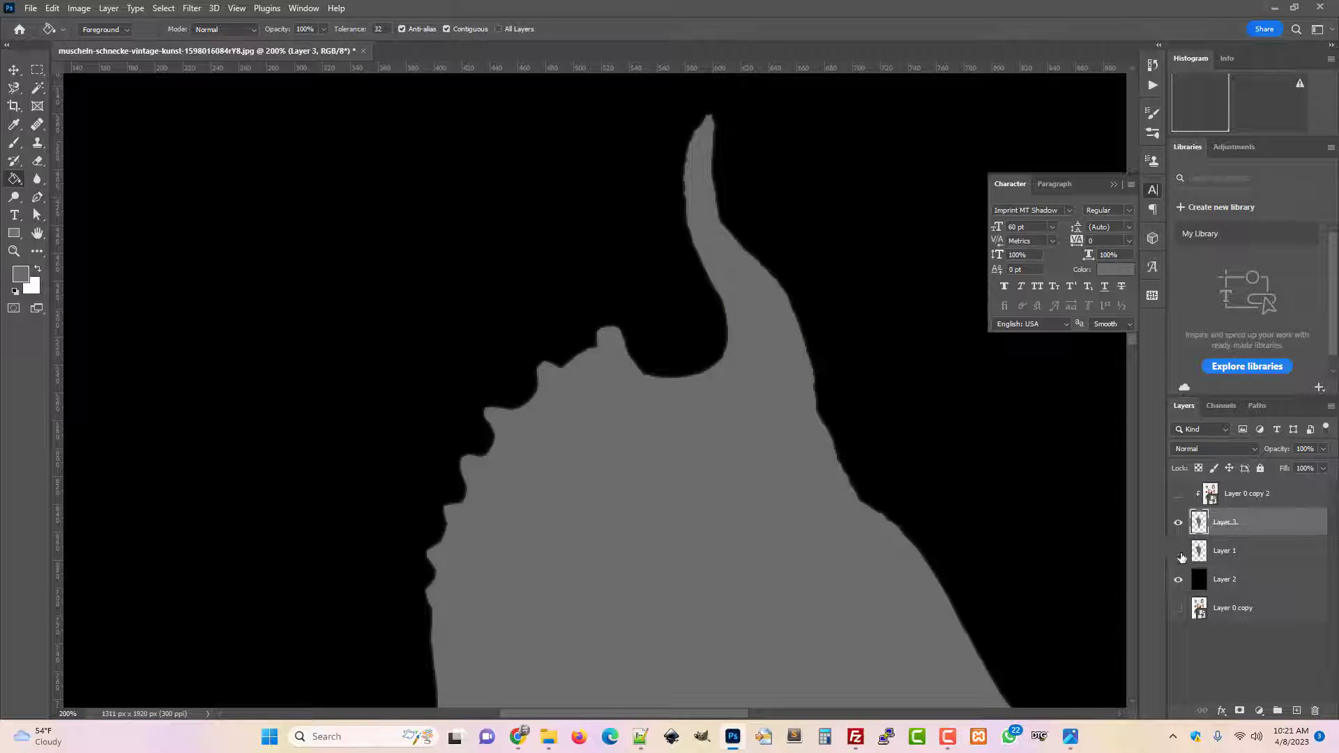
click(1179, 552)
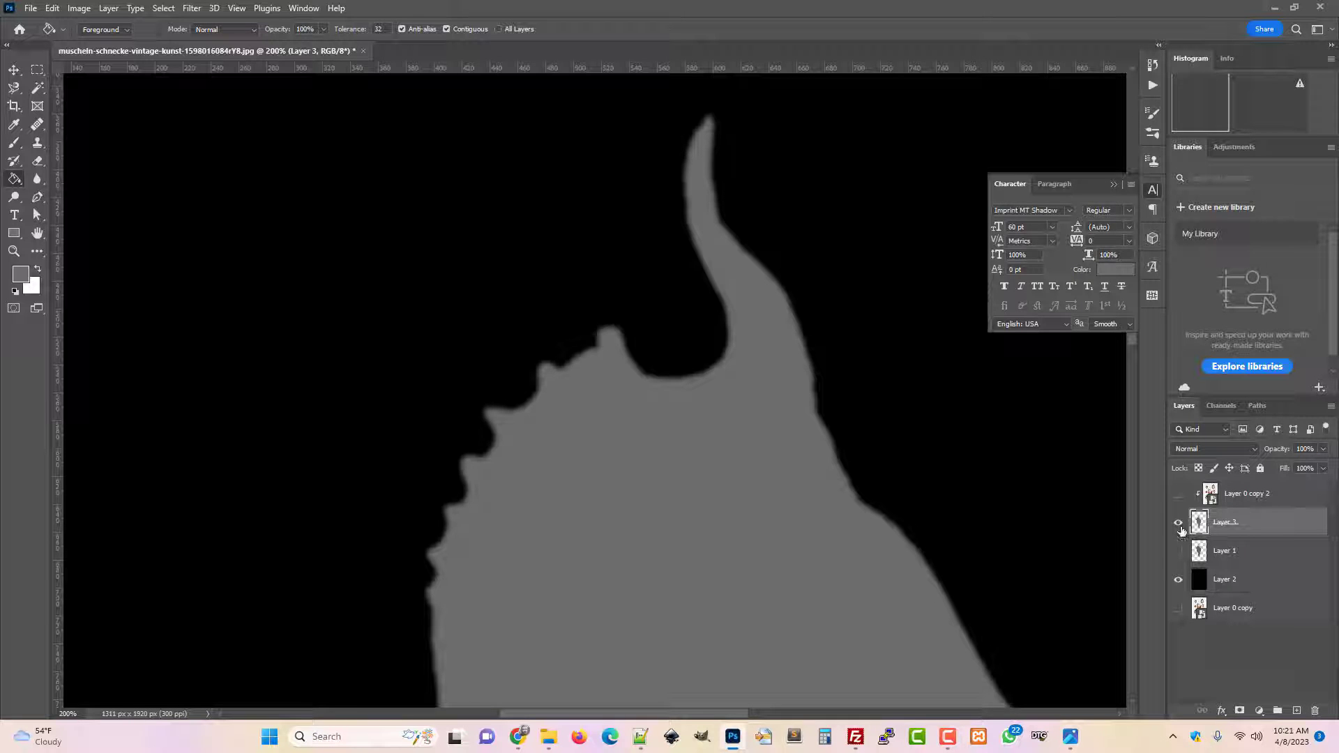
click(1179, 524)
click(1179, 551)
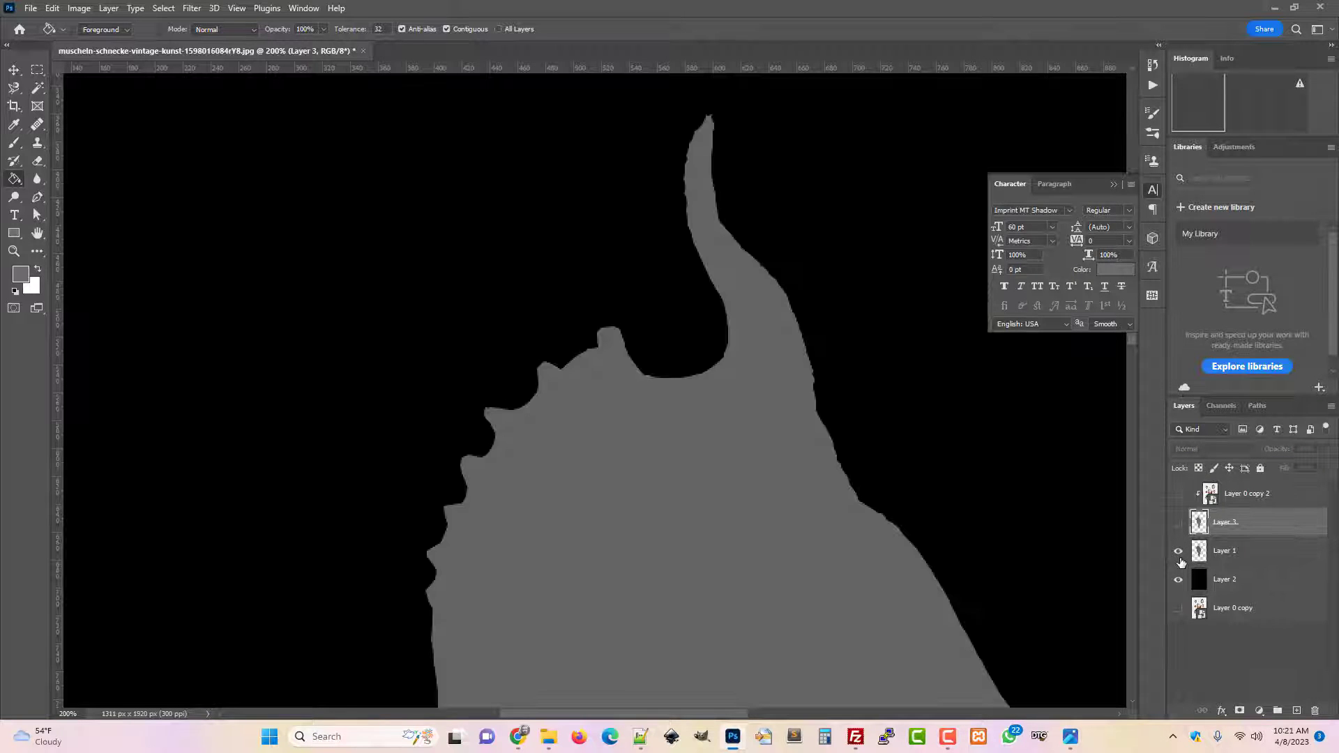
click(1179, 552)
click(1179, 523)
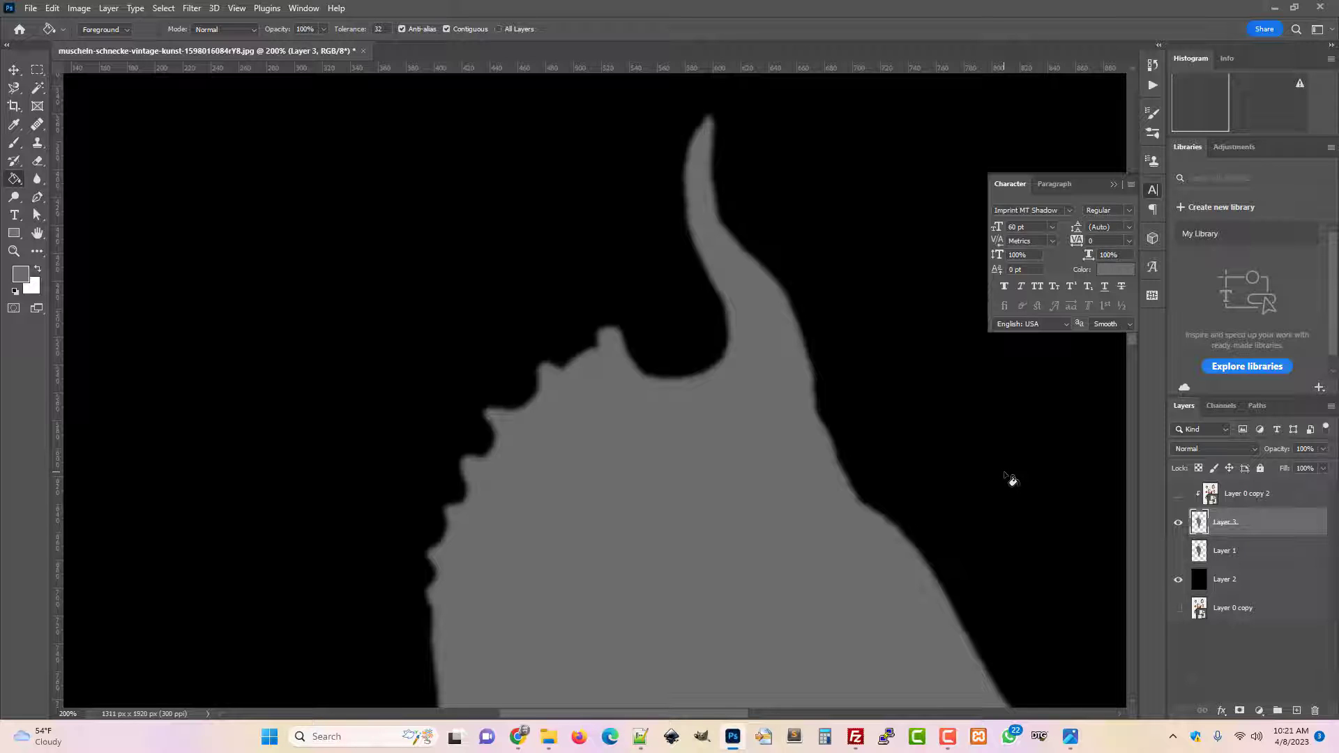
click(1178, 495)
Inspect the feathered shell edges against black, and hide the black Layer 2 to reveal the transparent background
scroll(875, 530, down, 3)
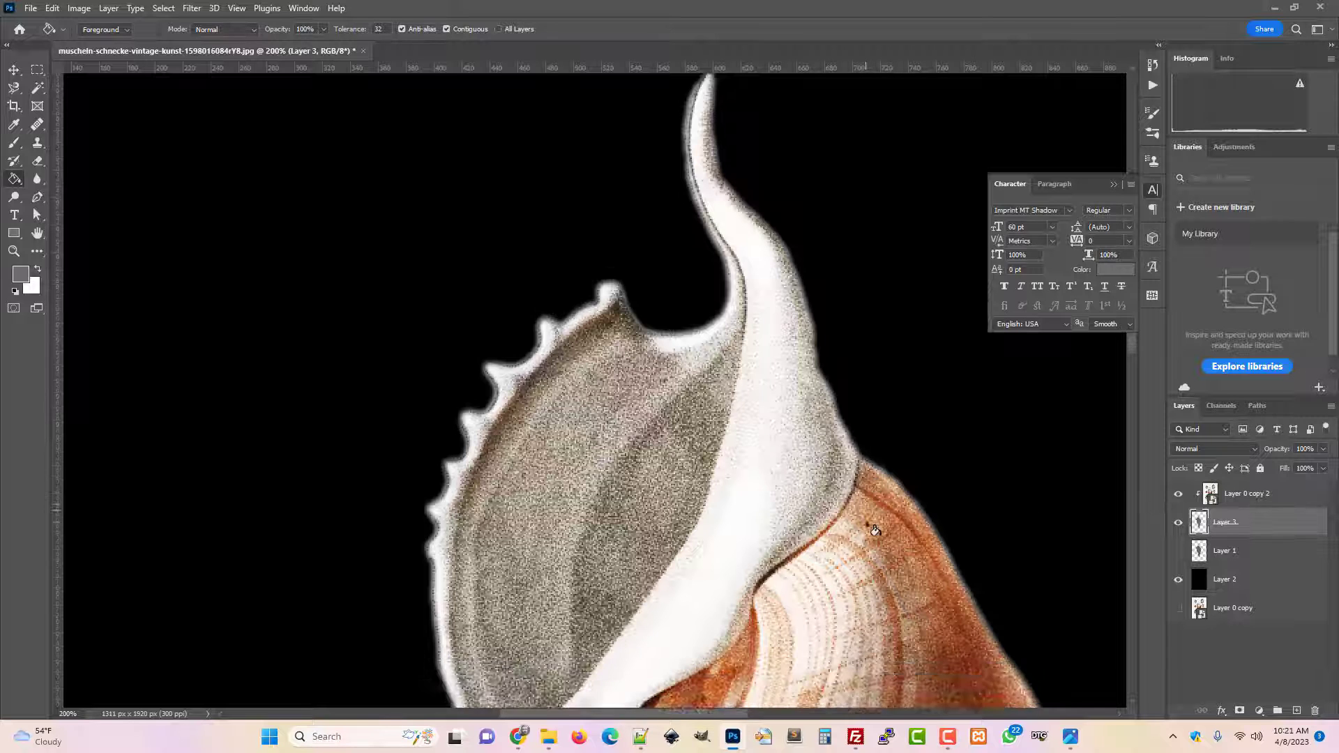
scroll(871, 547, down, 6)
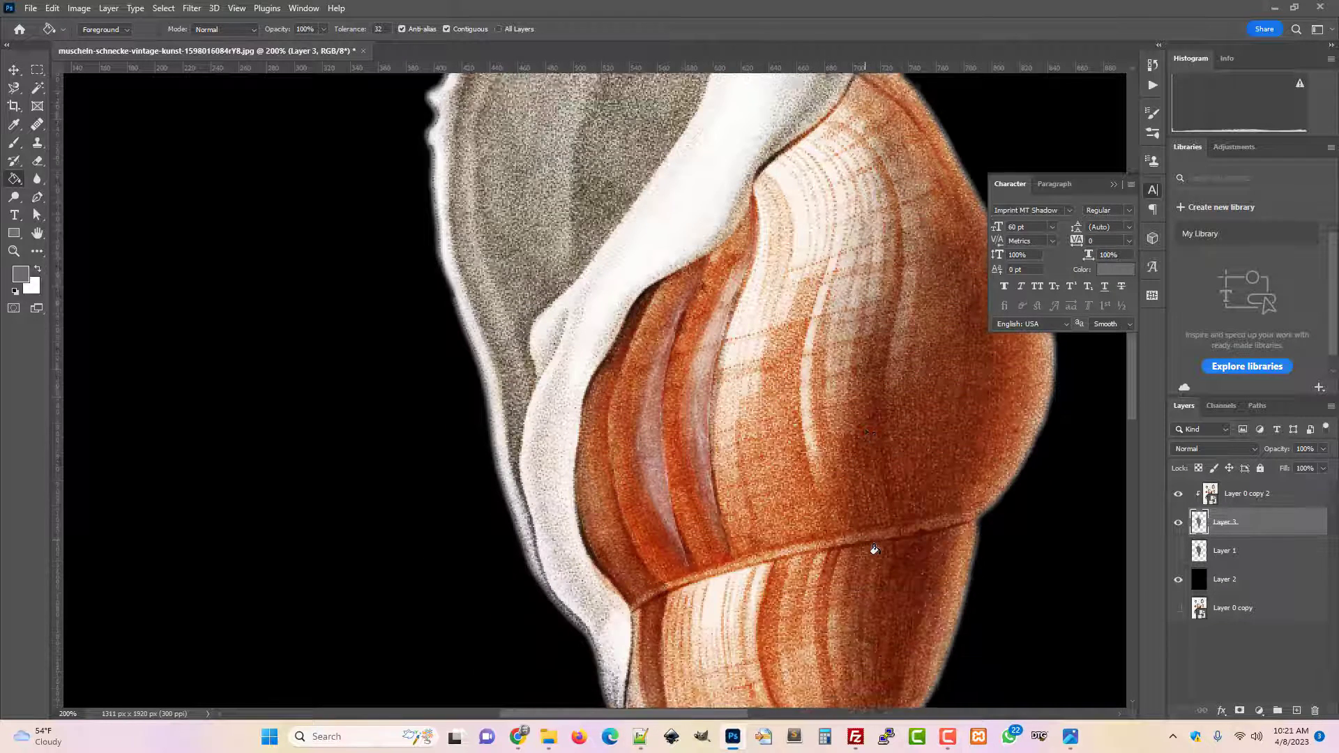
scroll(862, 537, down, 2)
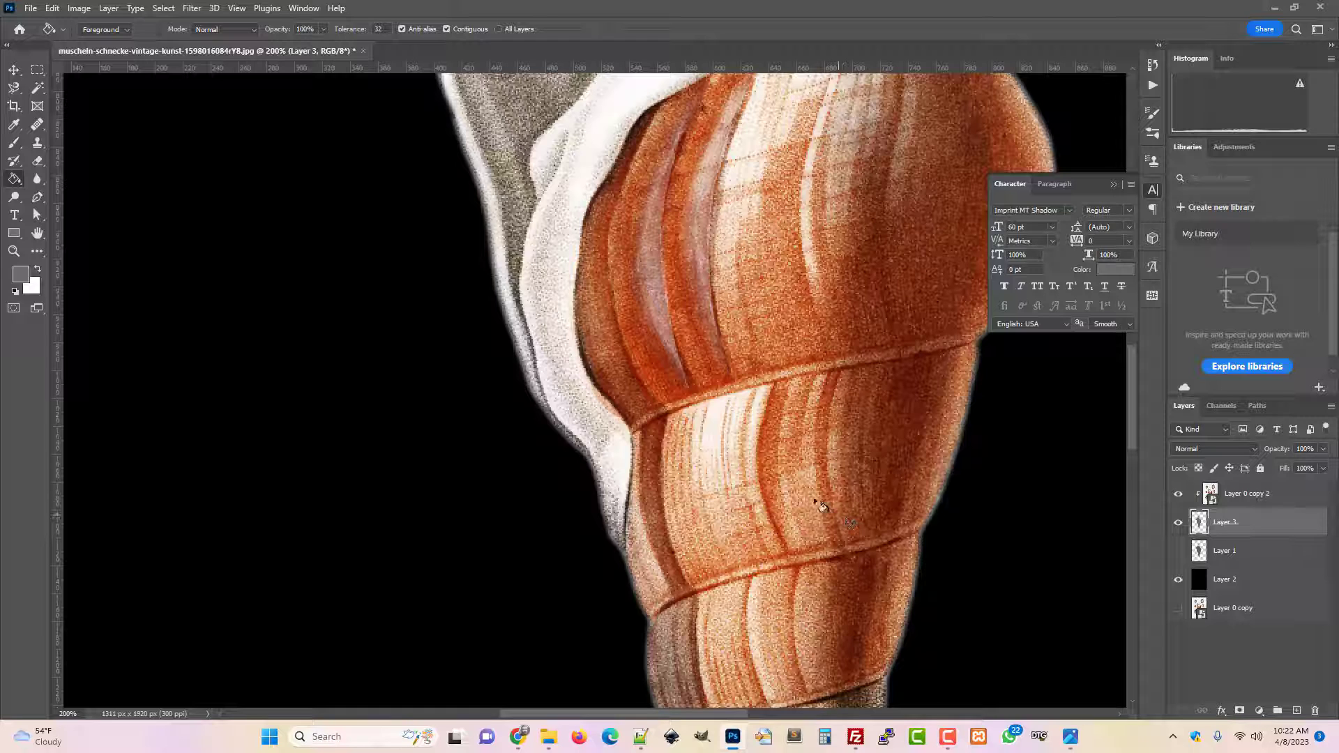
click(1178, 523)
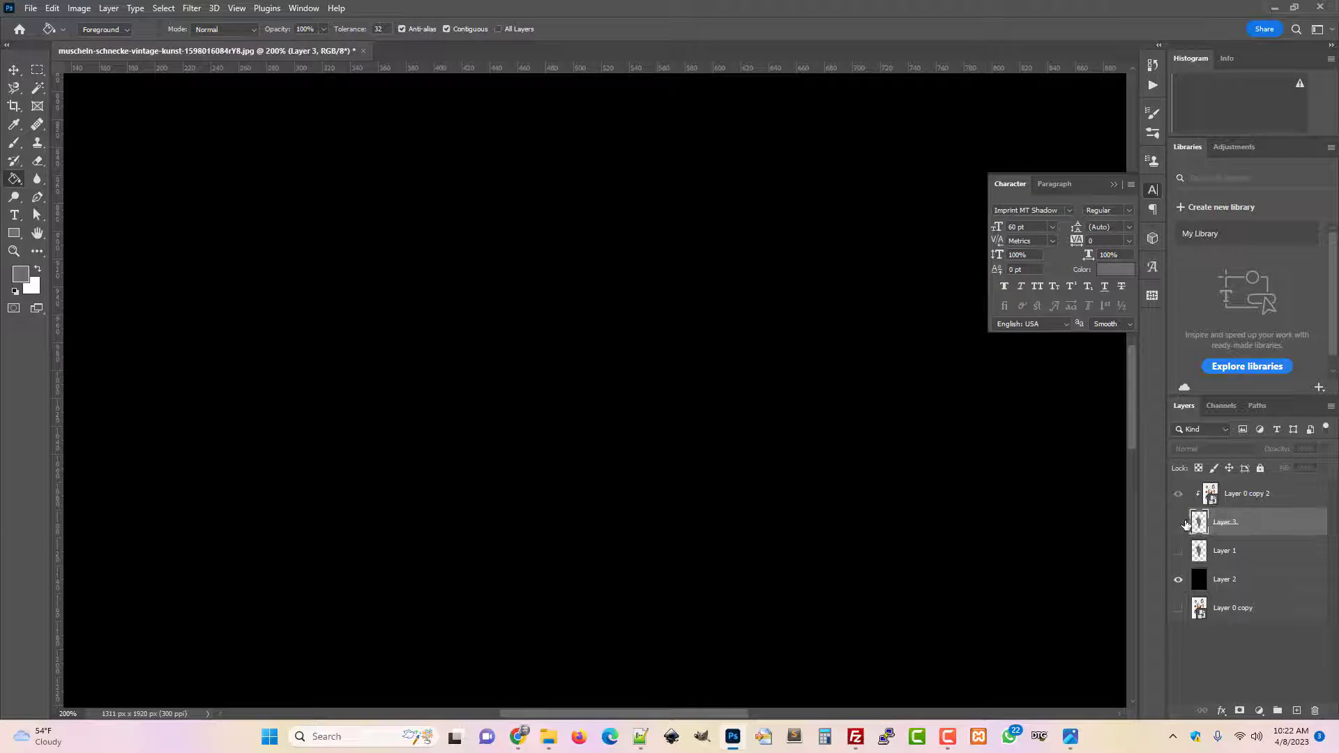
click(1179, 523)
click(1179, 581)
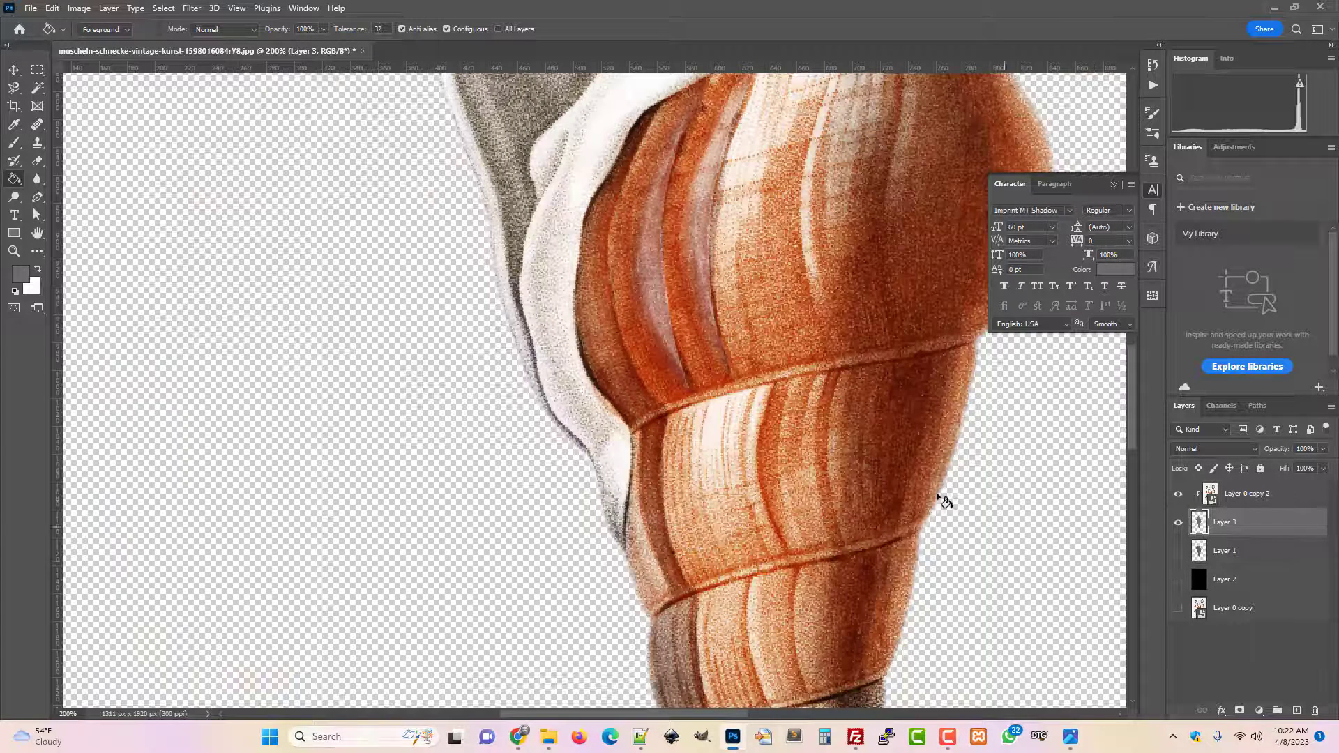
Trim the canvas to the shell on all four sides, based on transparent pixels
scroll(933, 488, down, 3)
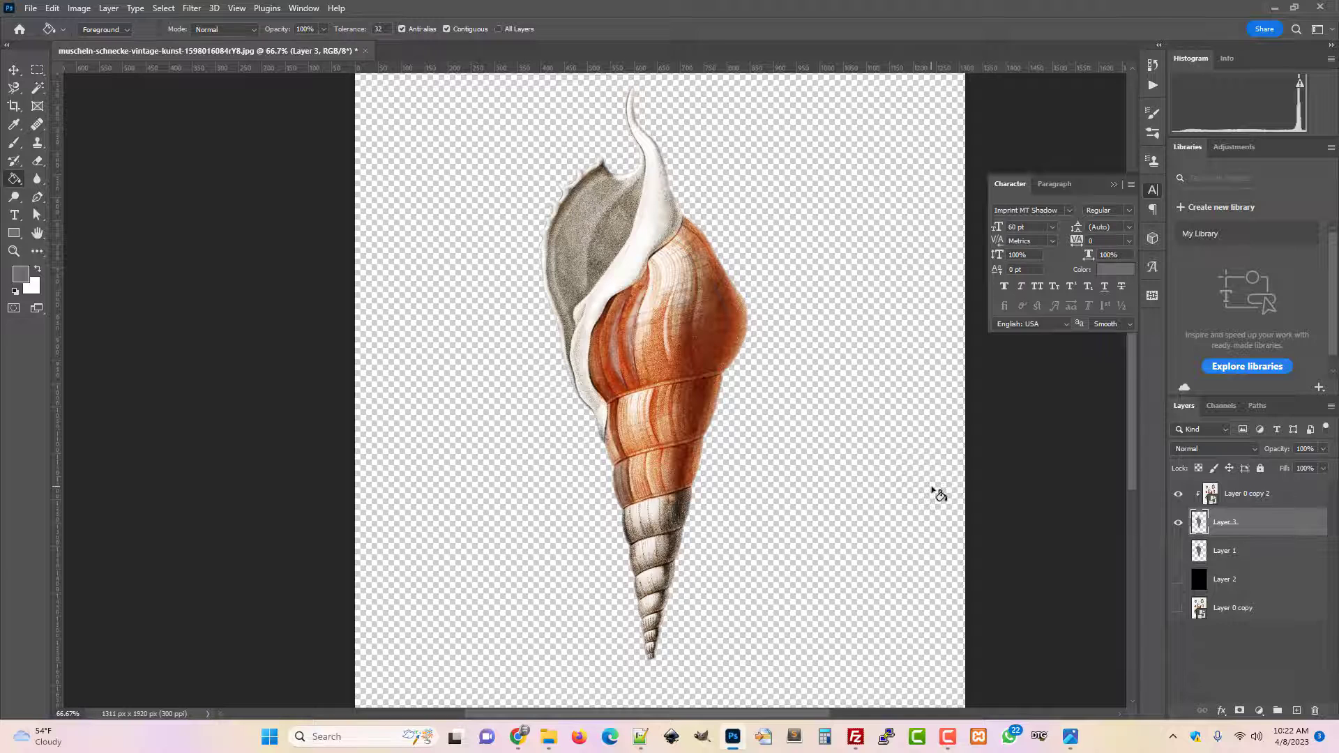
scroll(938, 494, down, 1)
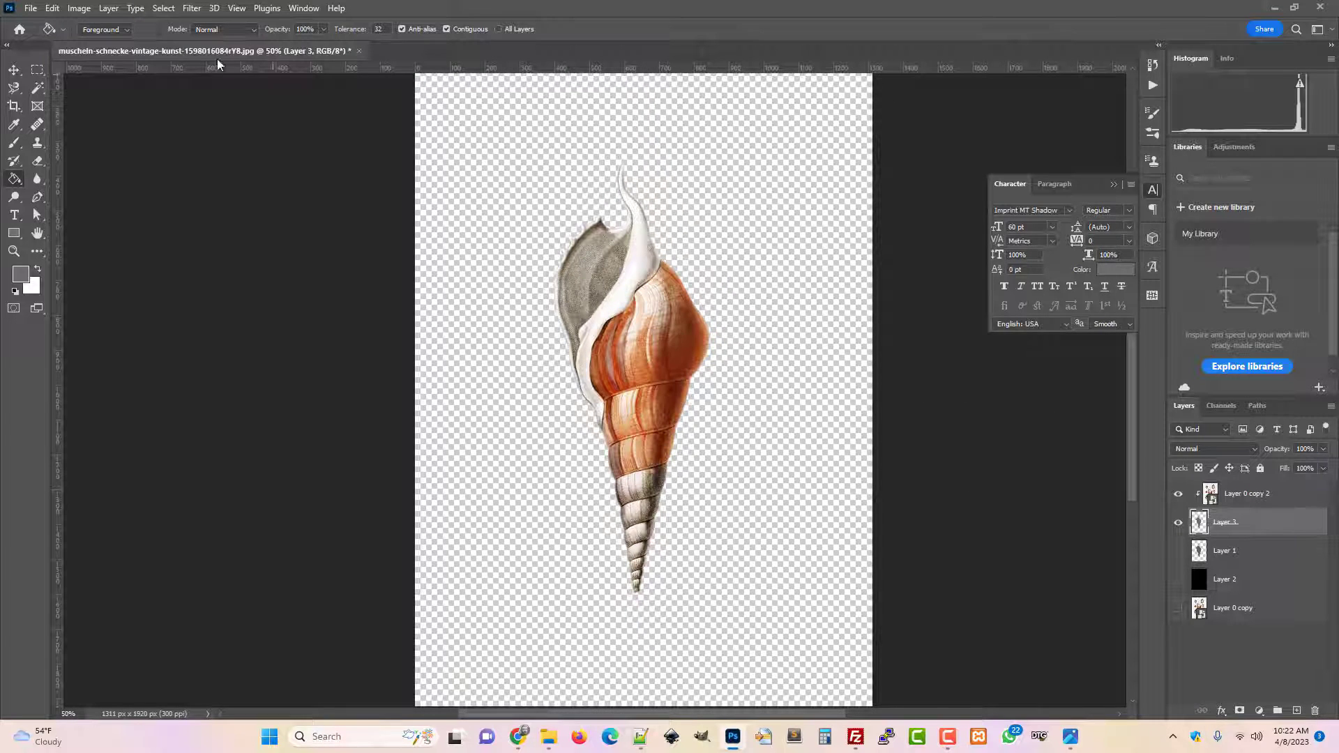
click(79, 8)
click(157, 165)
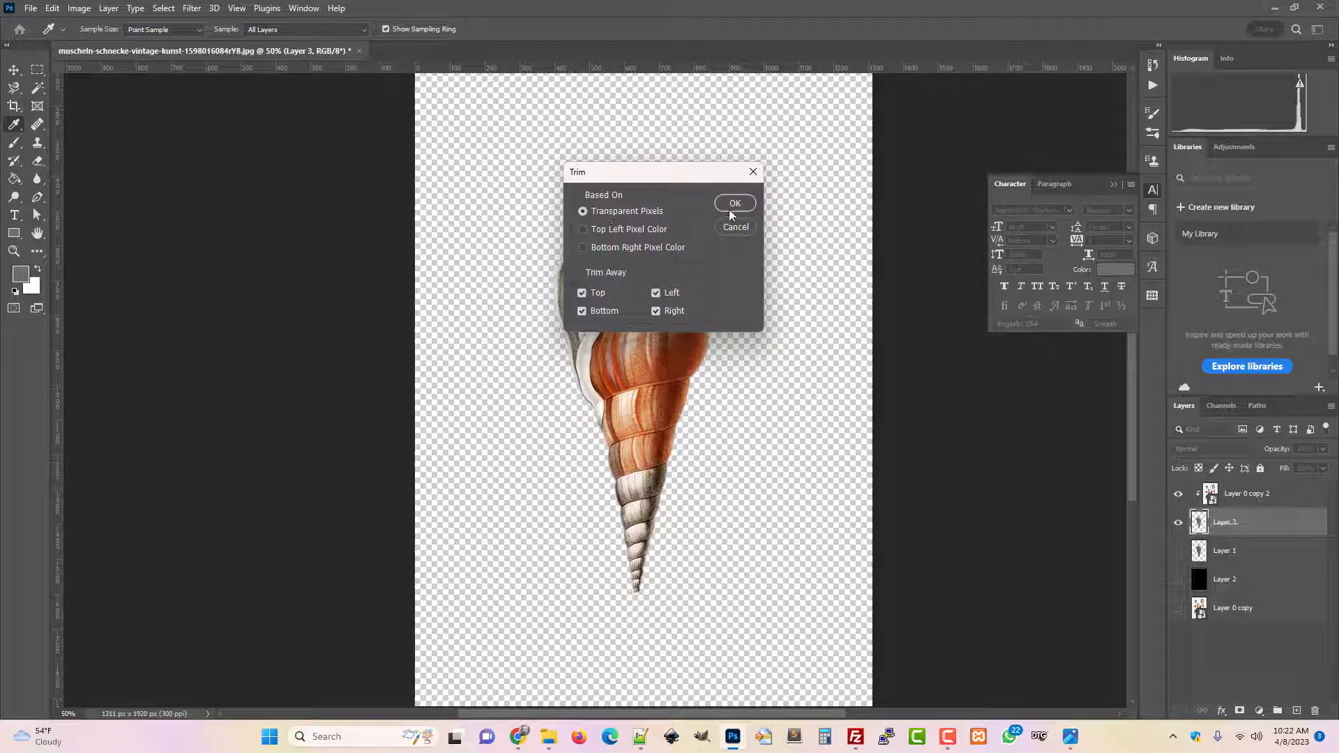
click(734, 203)
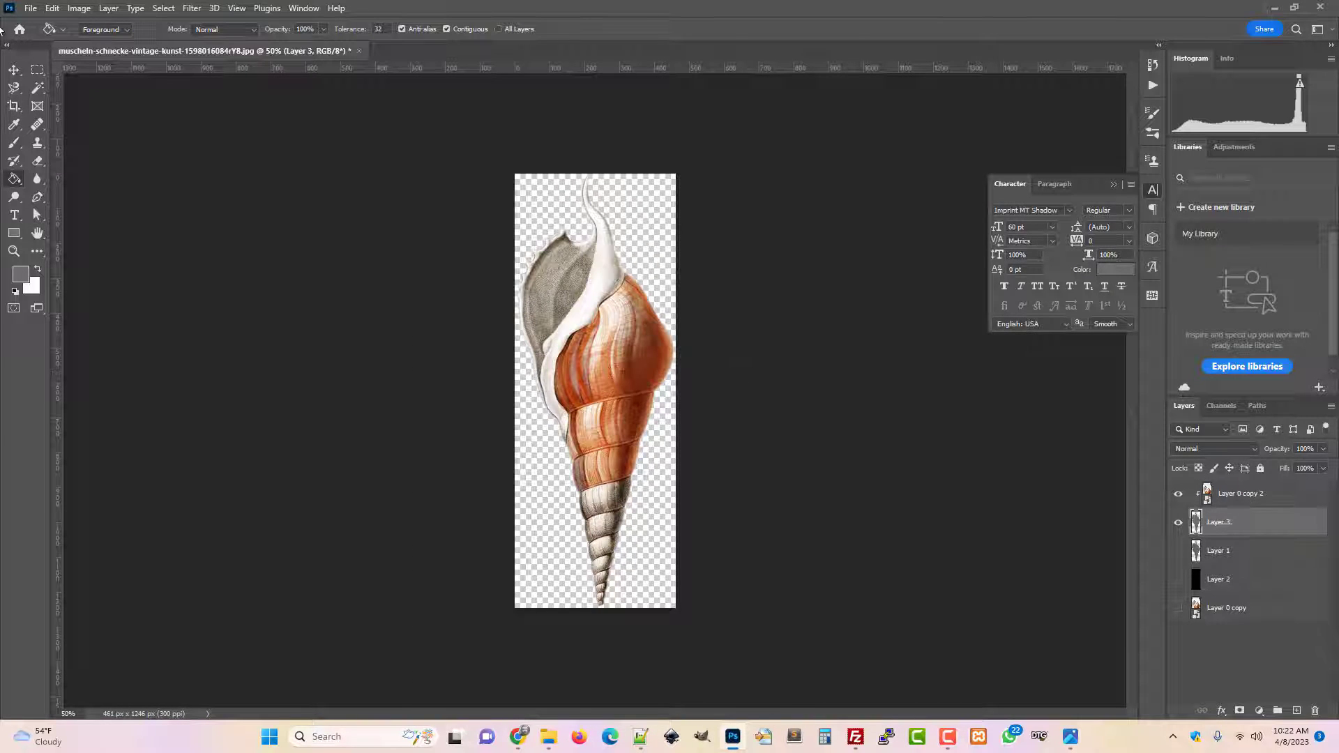
click(31, 10)
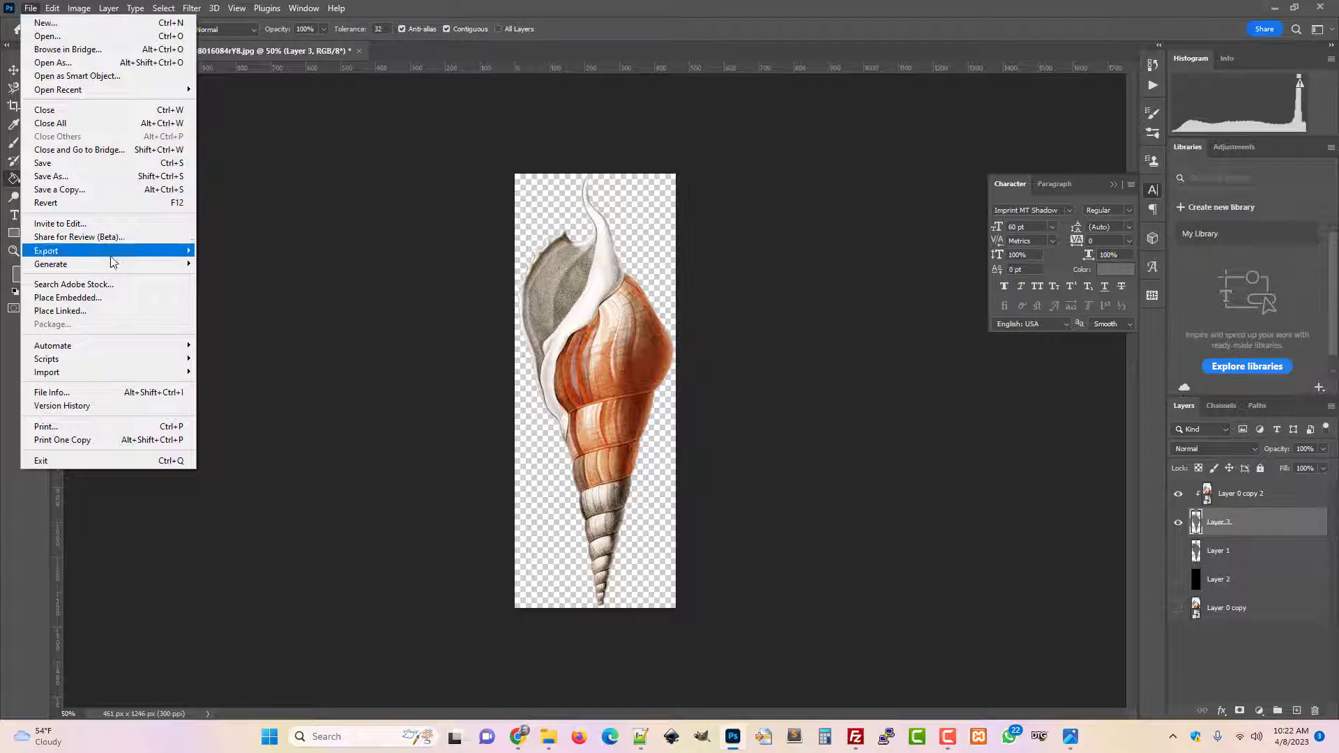
mouse_move(119, 257)
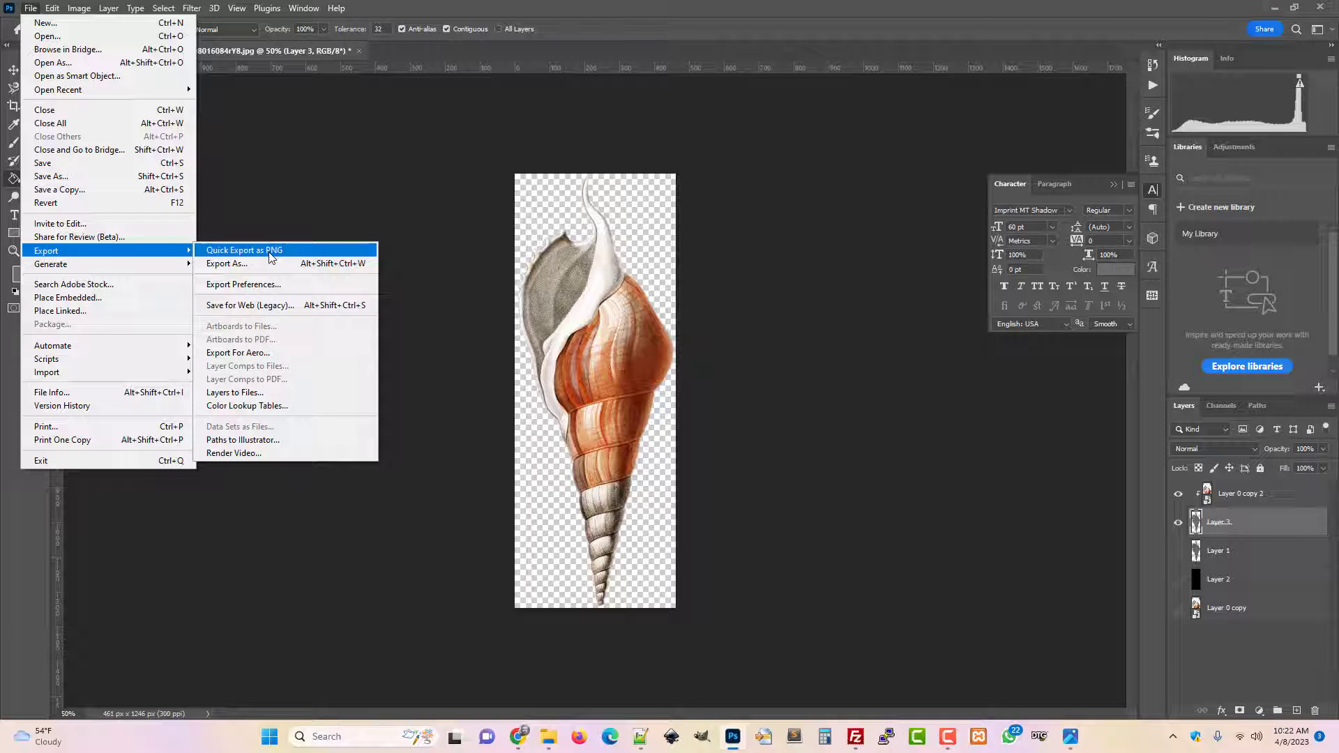
click(255, 307)
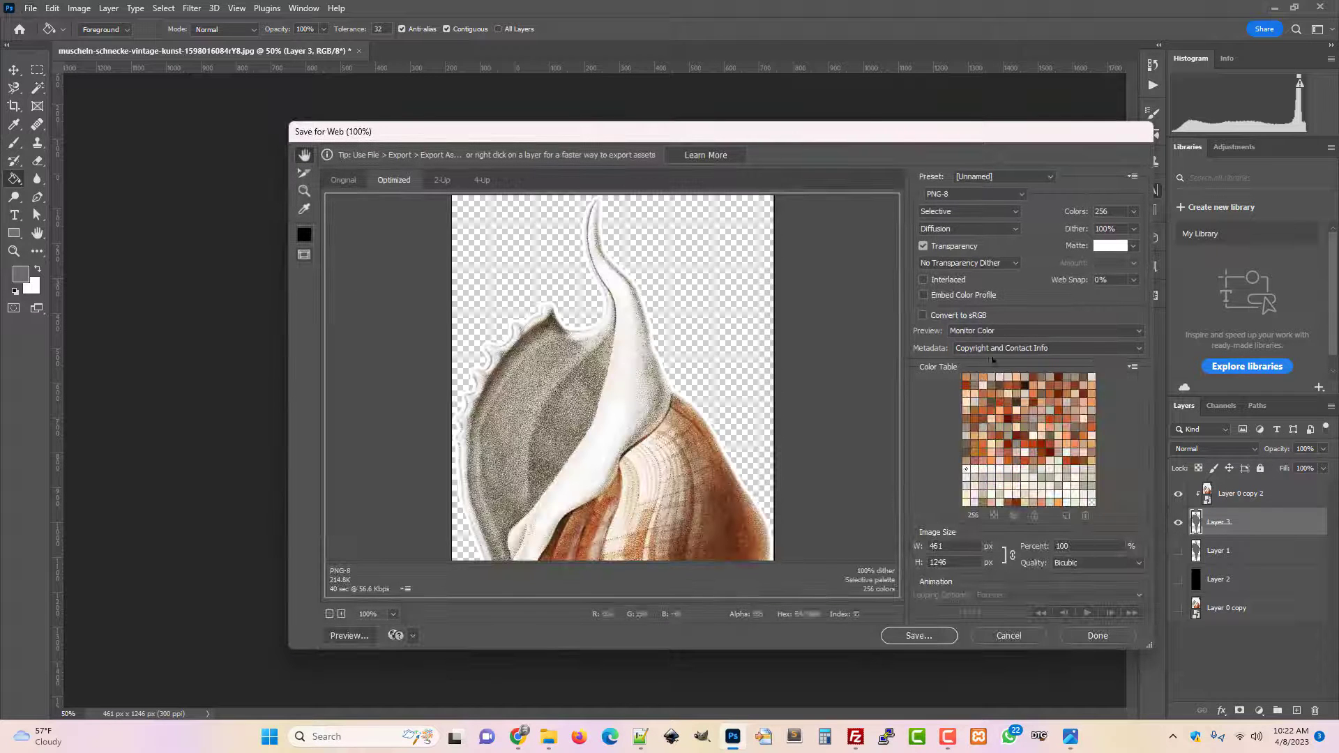
click(1006, 194)
click(976, 226)
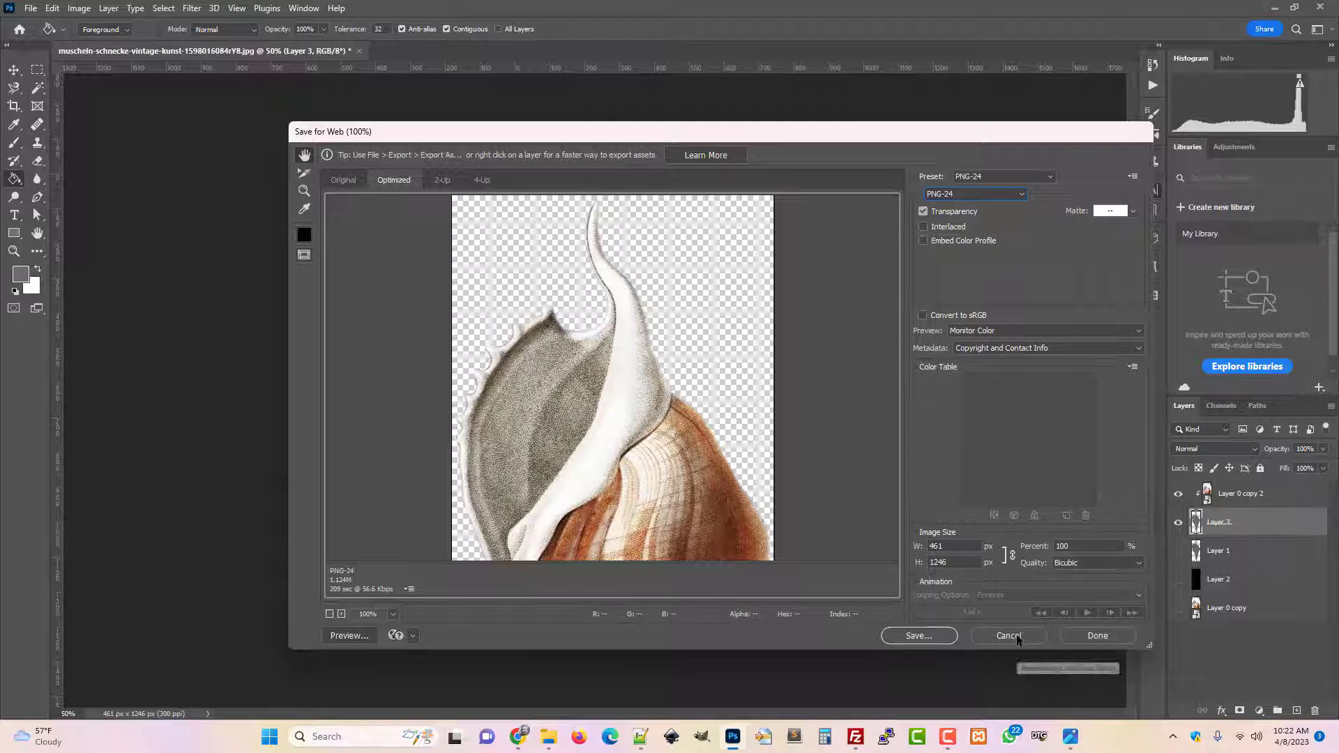
click(1008, 636)
Quick-export the trimmed shell as a PNG into the Downloads folder, keeping the suggested file name
click(79, 9)
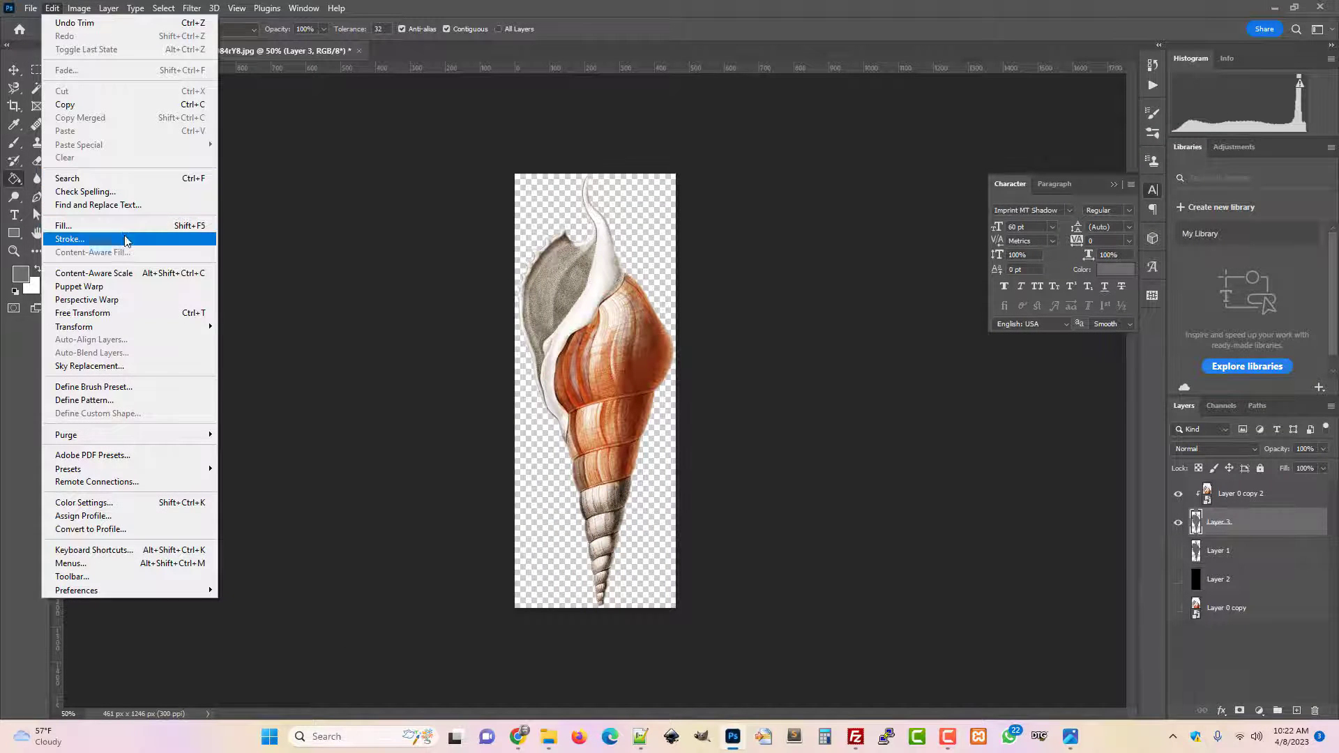
mouse_move(31, 8)
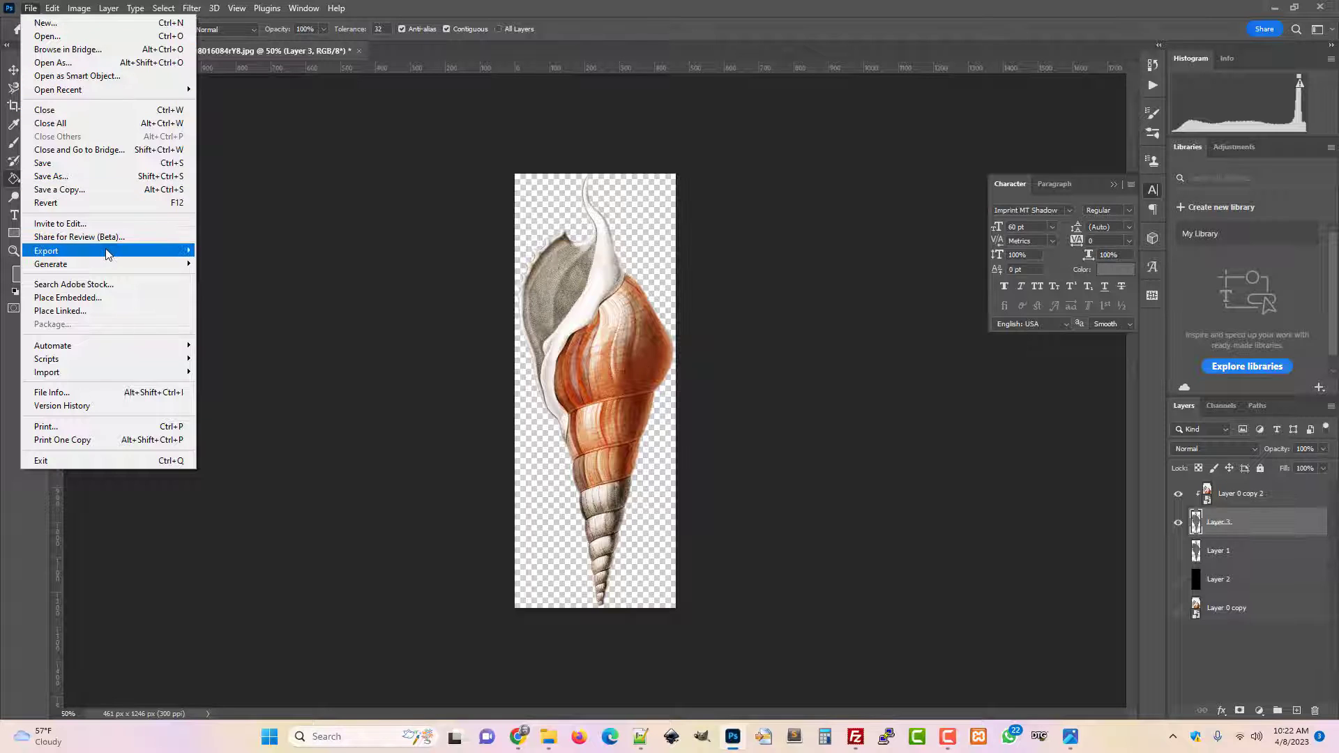
mouse_move(167, 251)
click(253, 253)
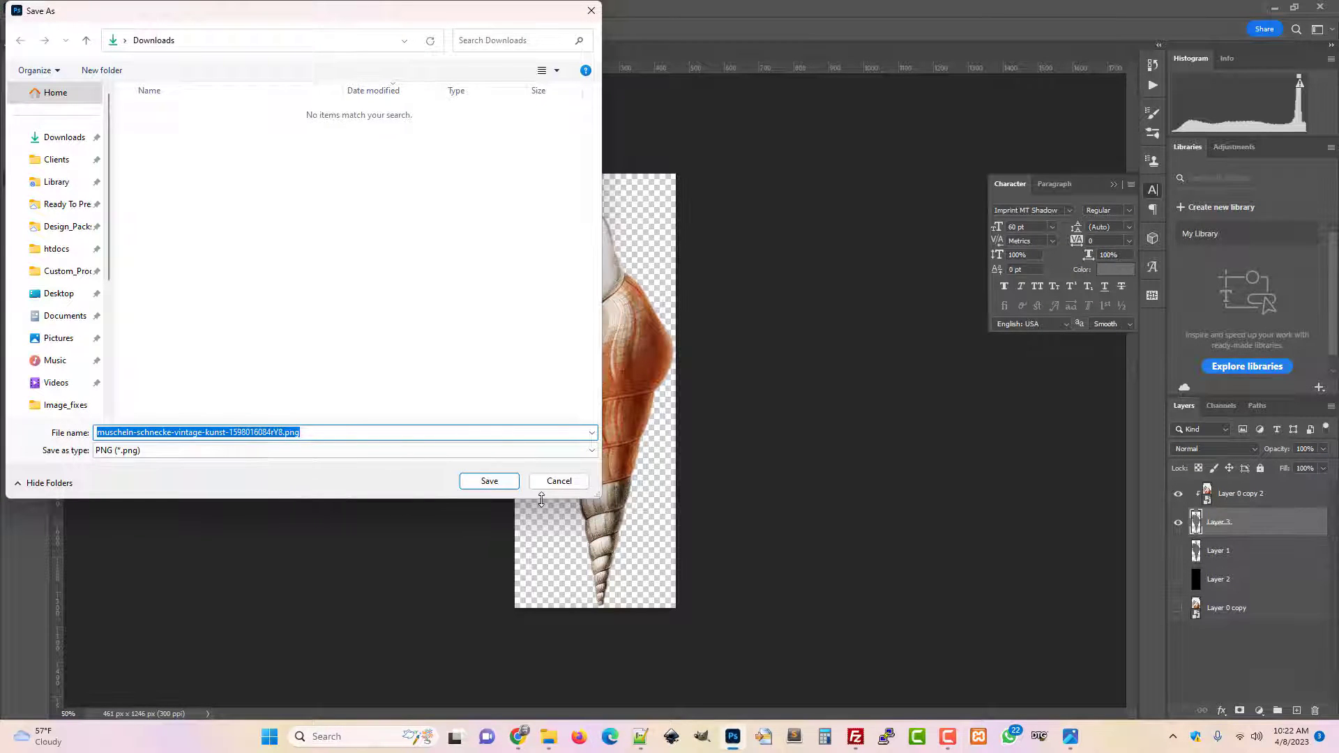
click(489, 480)
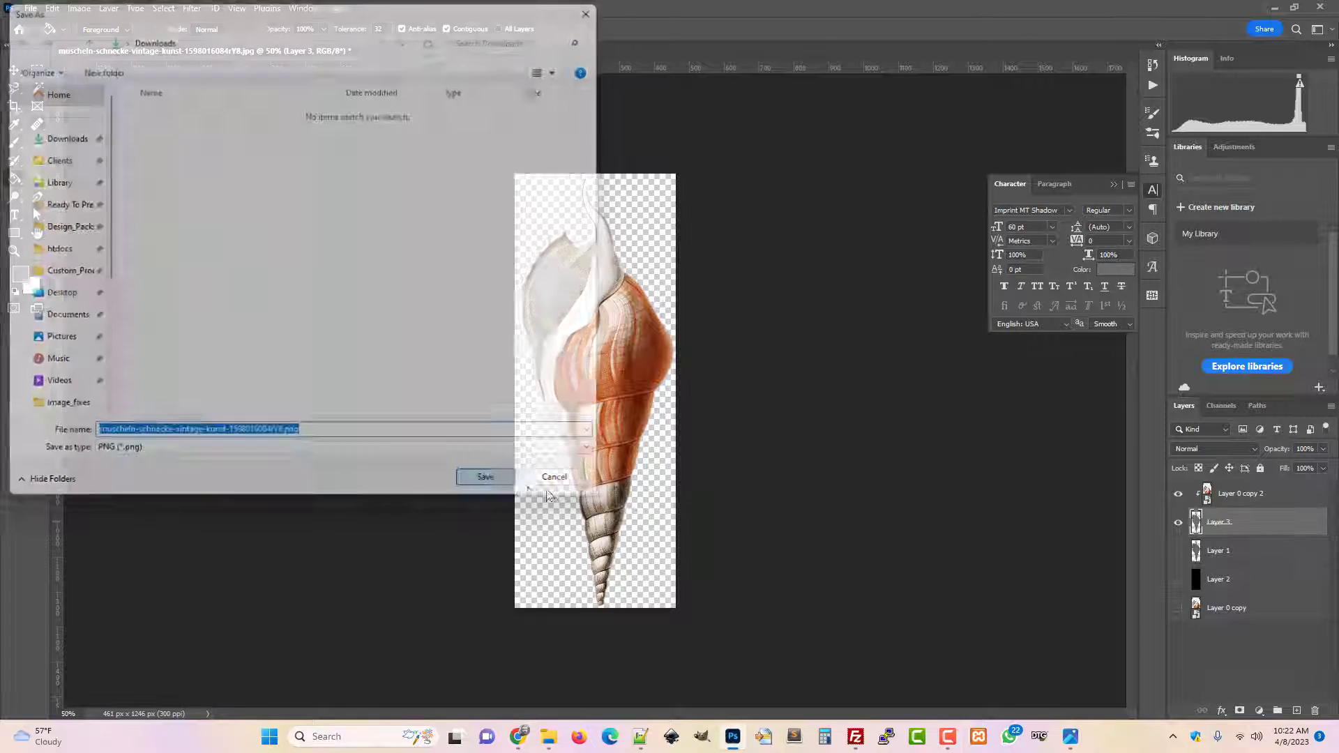
Switch to Chrome and open the custom DTF prints page at 143vinyl.com/dtf
click(1277, 10)
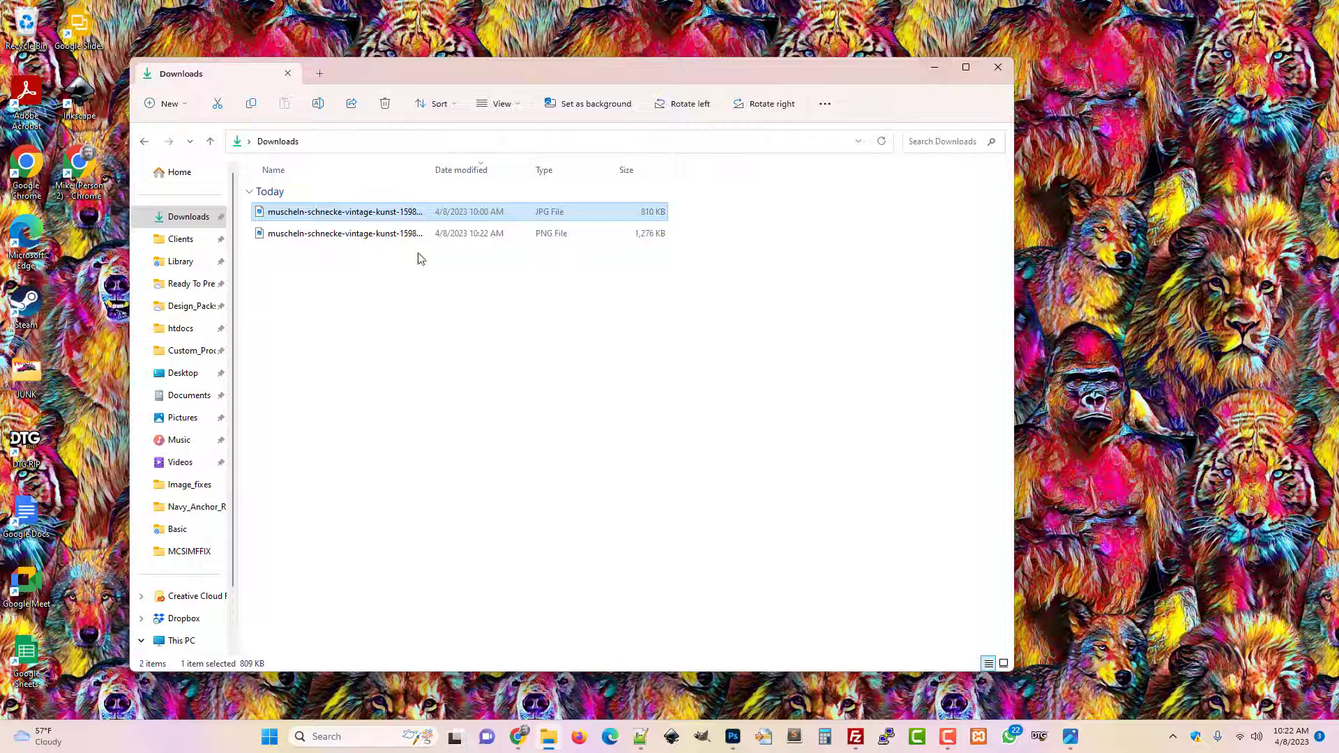
click(518, 739)
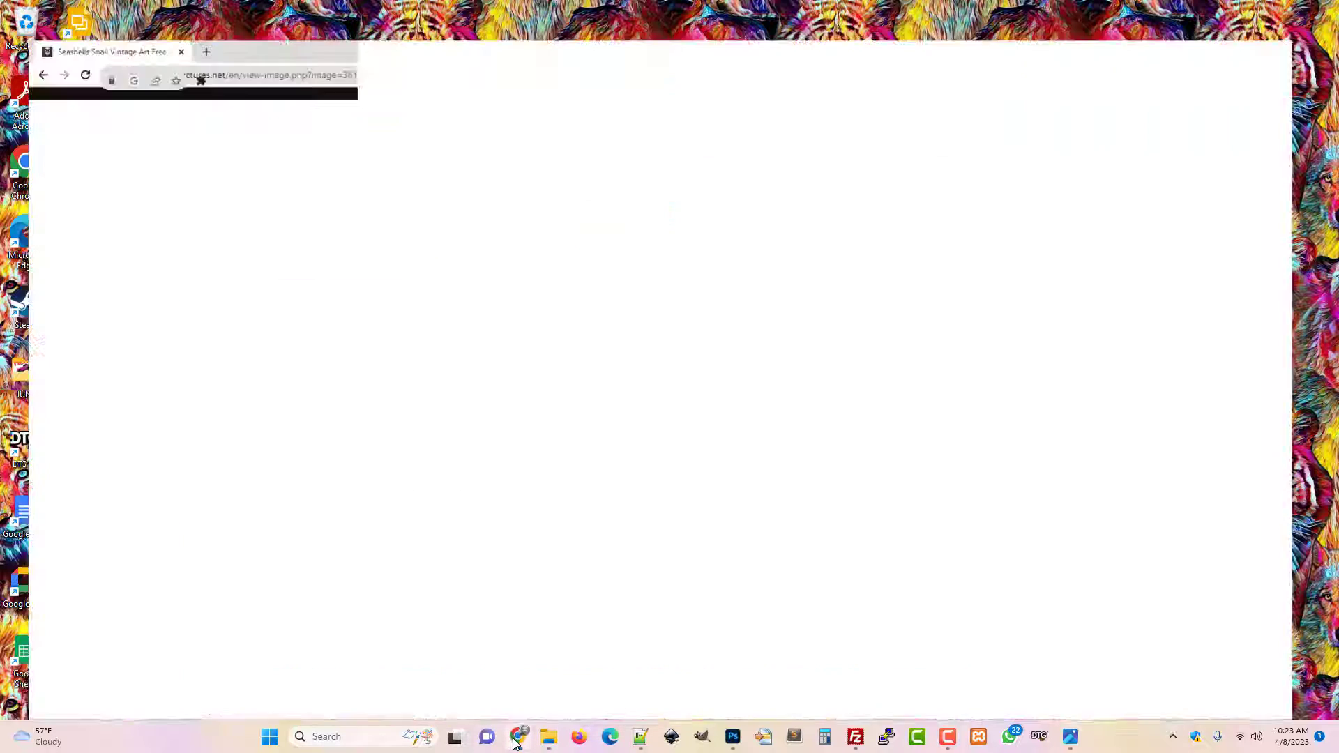
click(191, 36)
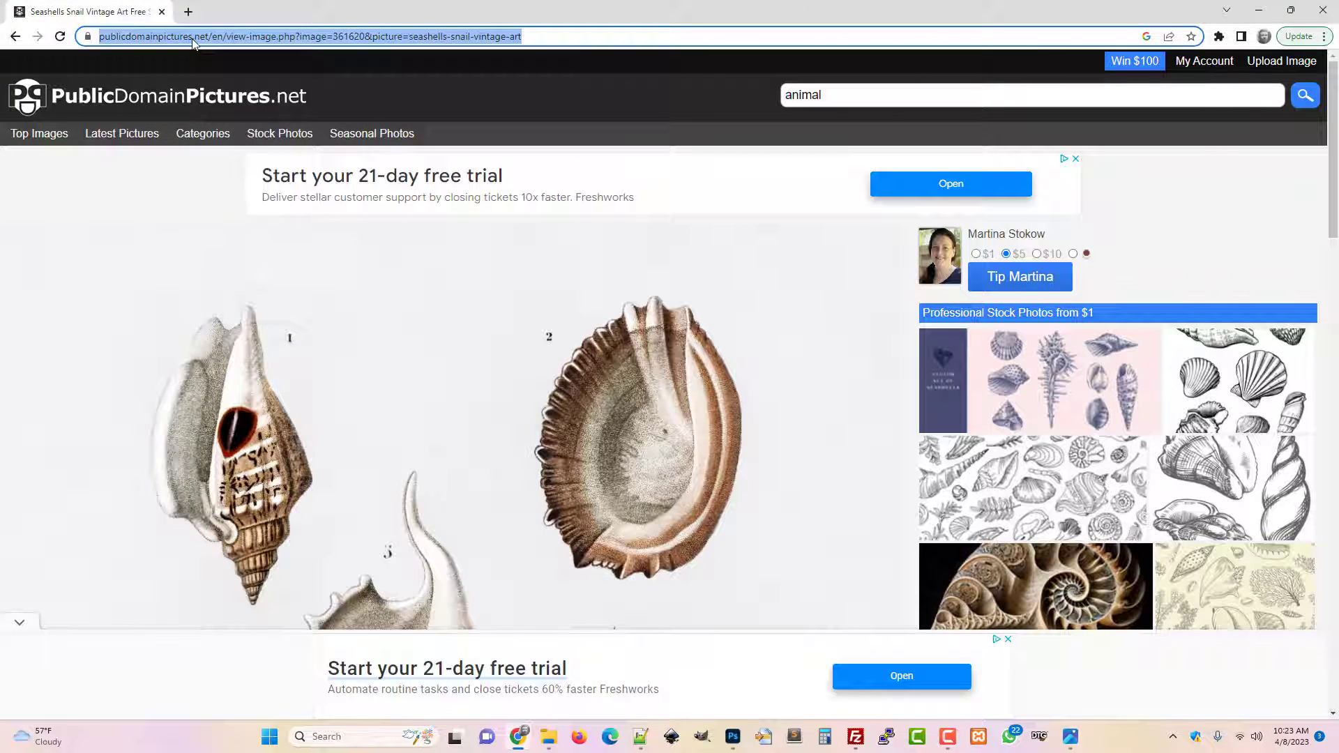
text(143vinyl.com/cp)
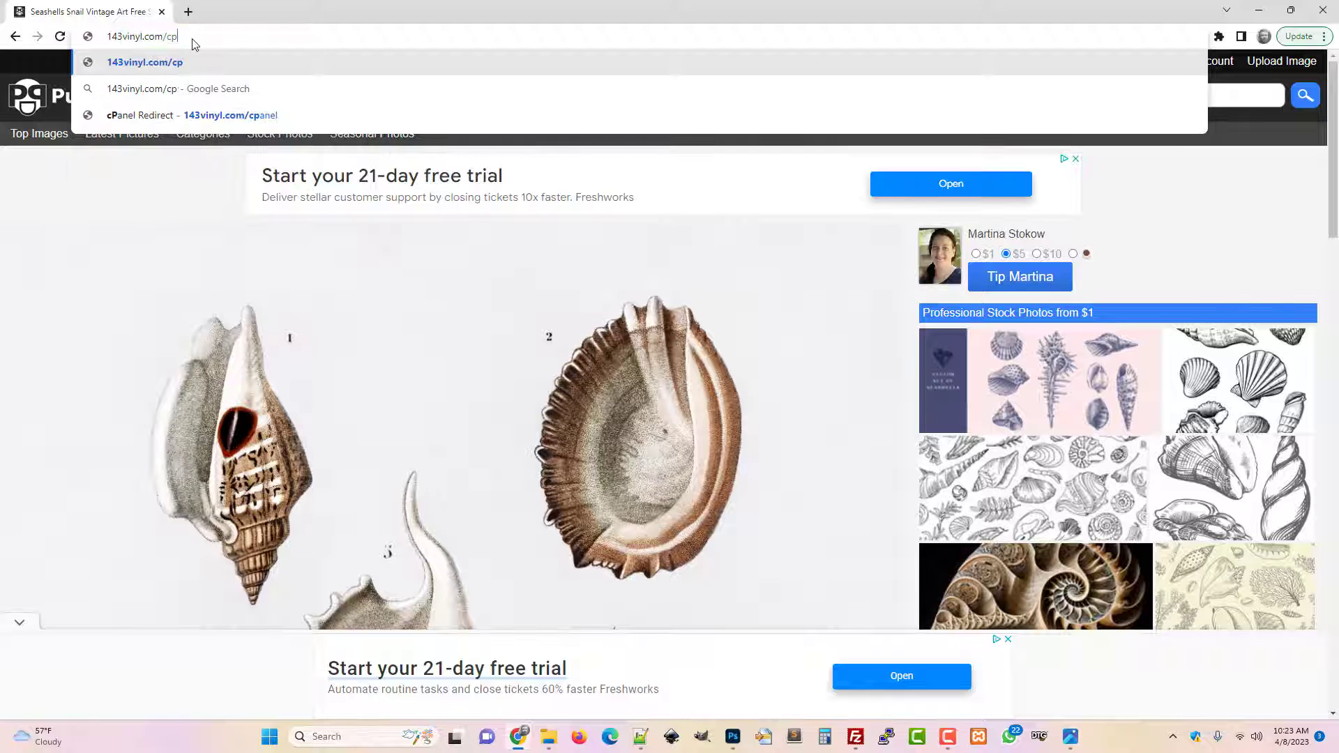
key(BackSpace)
key(BackSpace)
text(dtf)
key(Return)
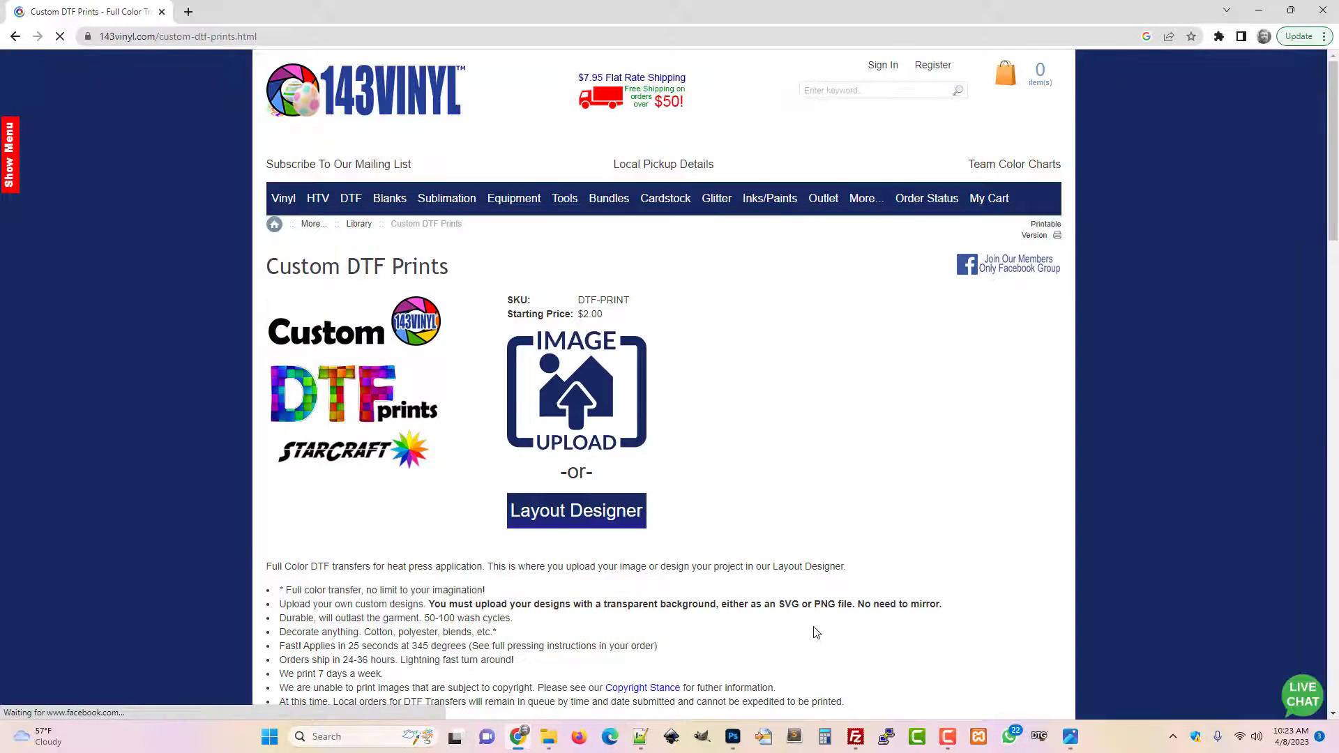
click(589, 519)
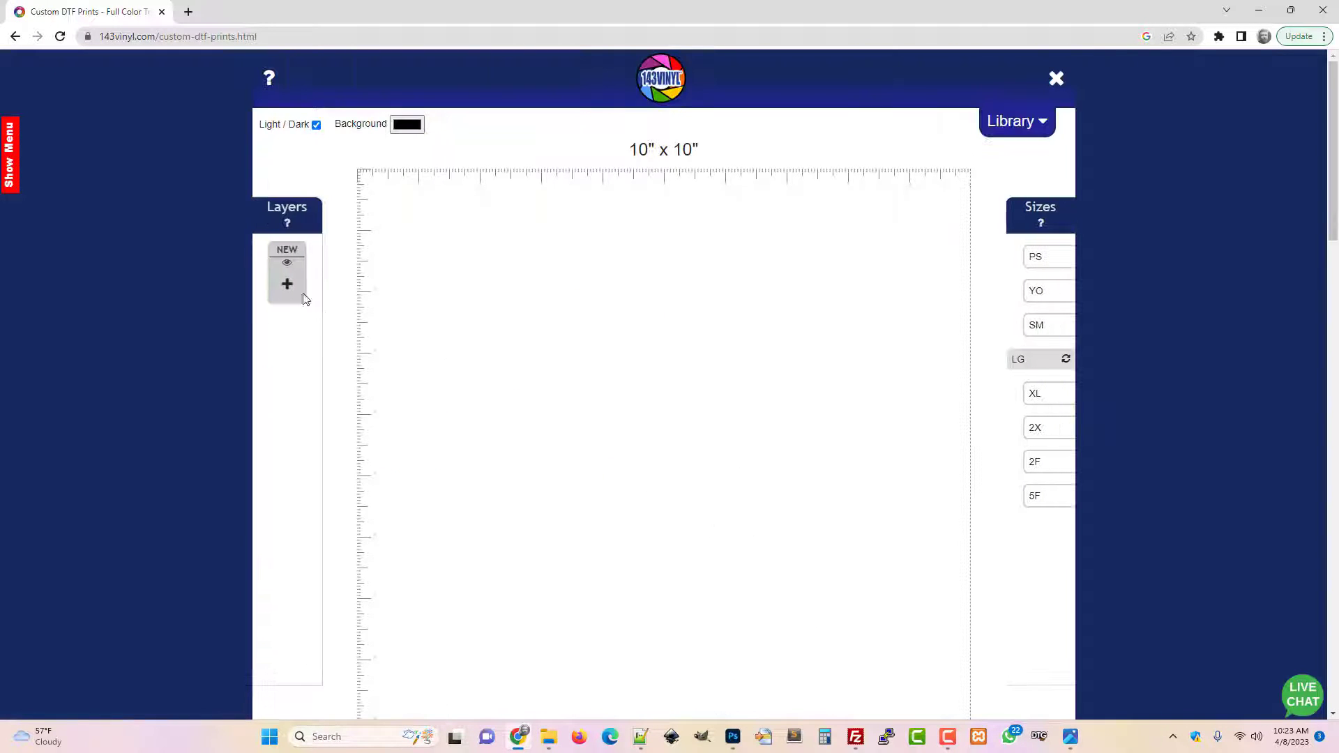
click(289, 286)
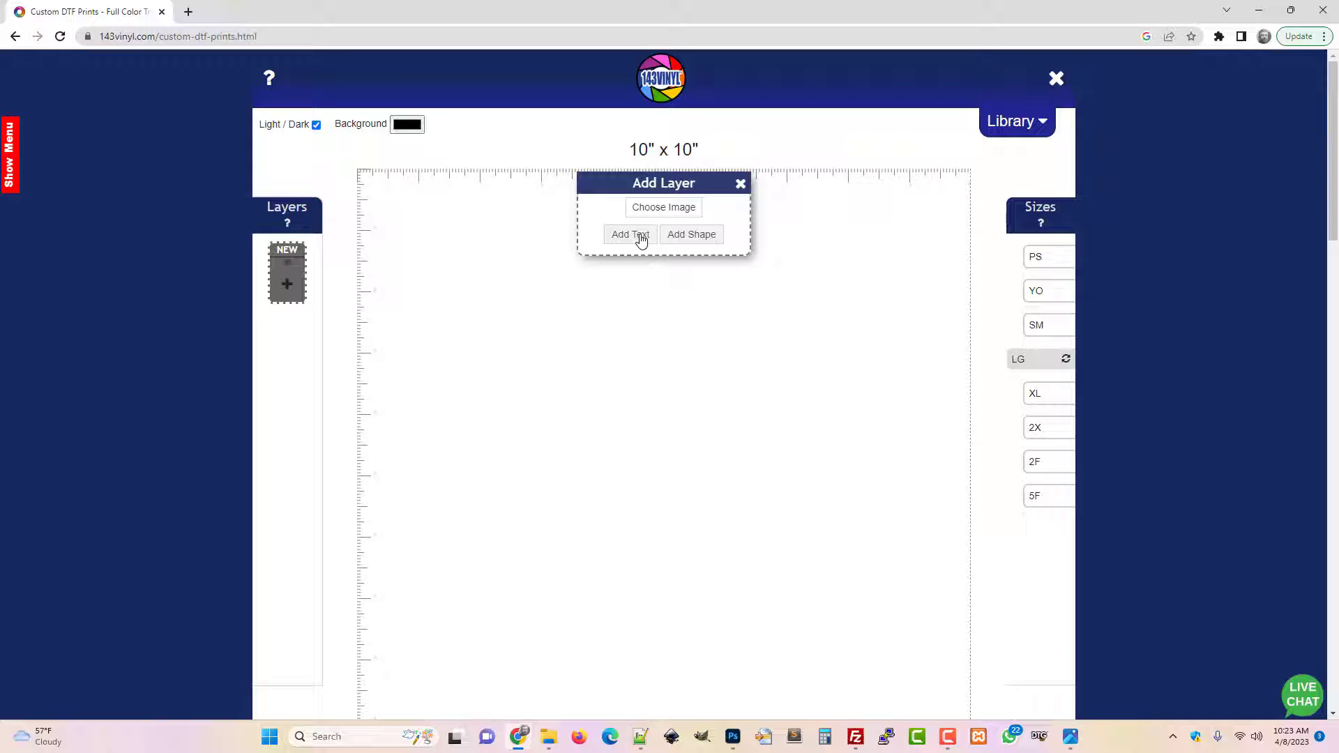
click(680, 208)
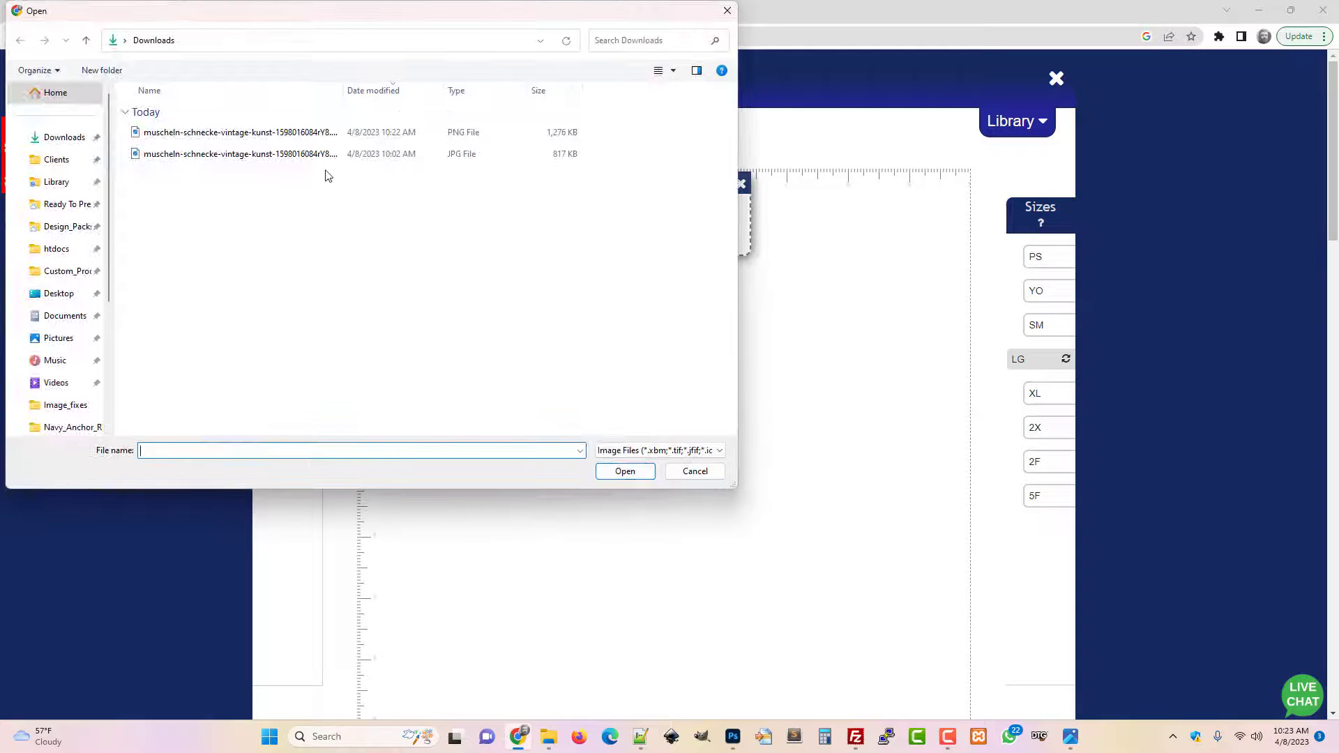
click(457, 140)
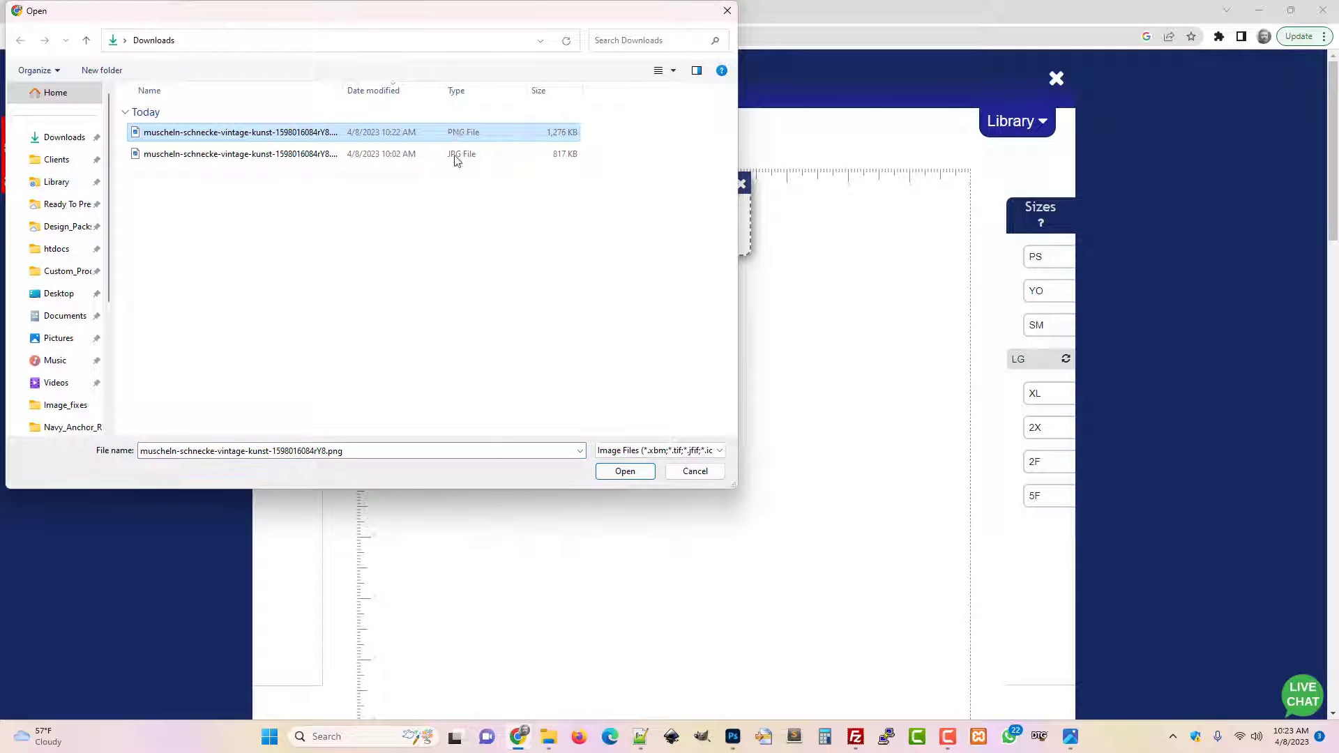
click(633, 473)
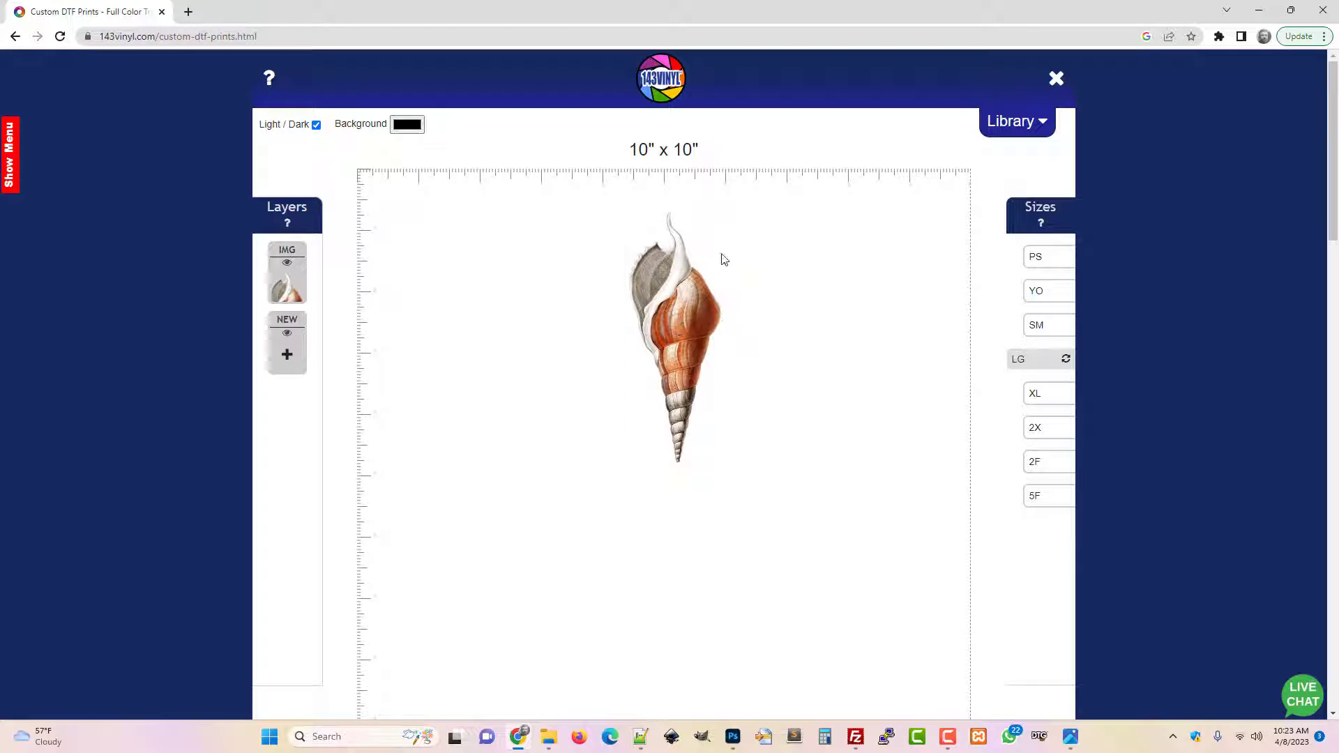
Move the shell image left and slightly up on the 10" x 10" canvas, placing it left of centre near the upper edge
drag(680, 335, 598, 337)
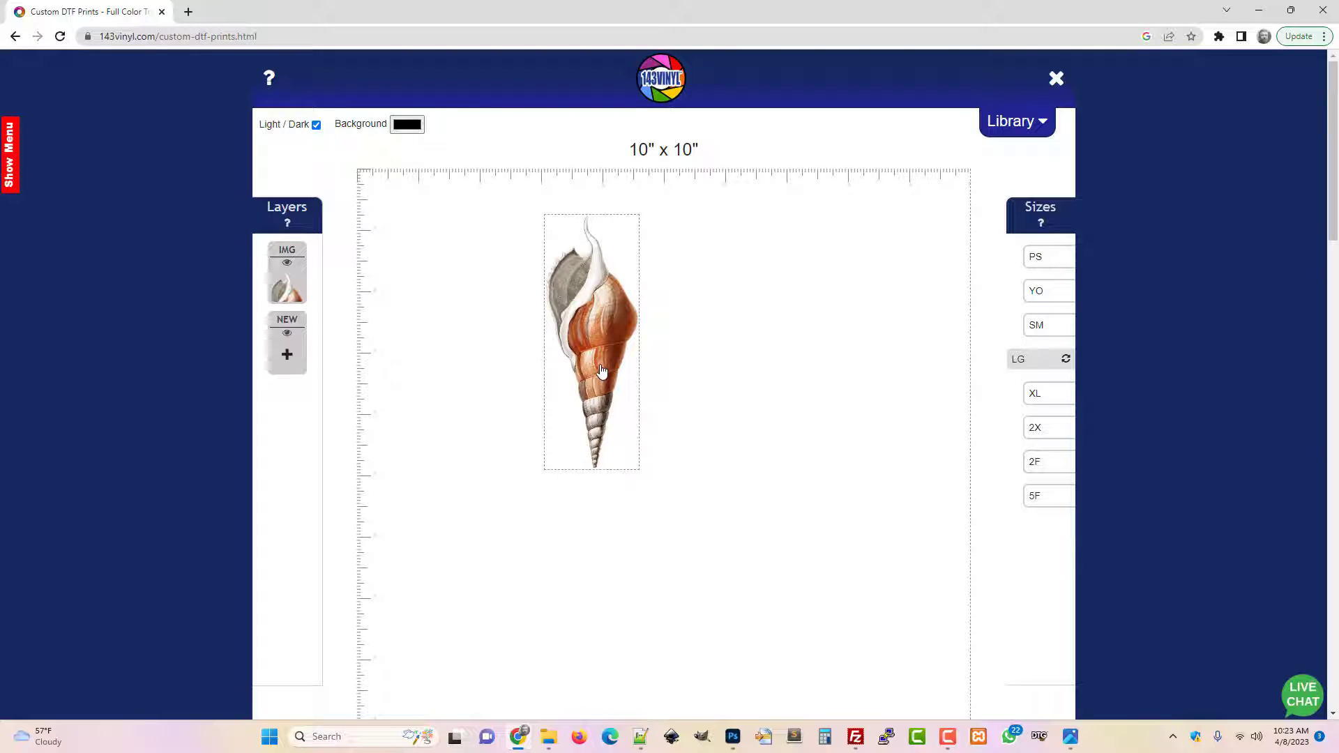
drag(608, 353, 571, 309)
click(650, 426)
click(580, 303)
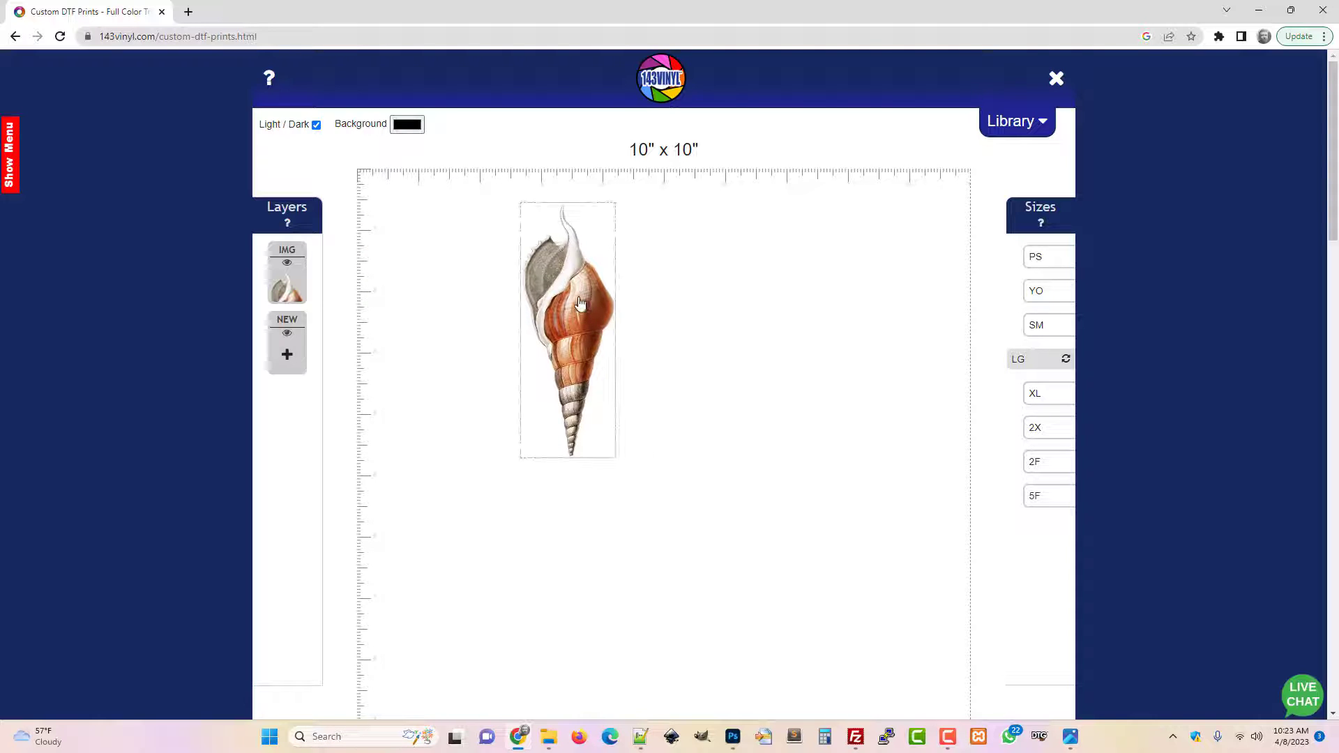
Preview the shell on a dark grey canvas background (RGB 38, 38, 38), and set the background to white (255, 255, 255)
click(408, 126)
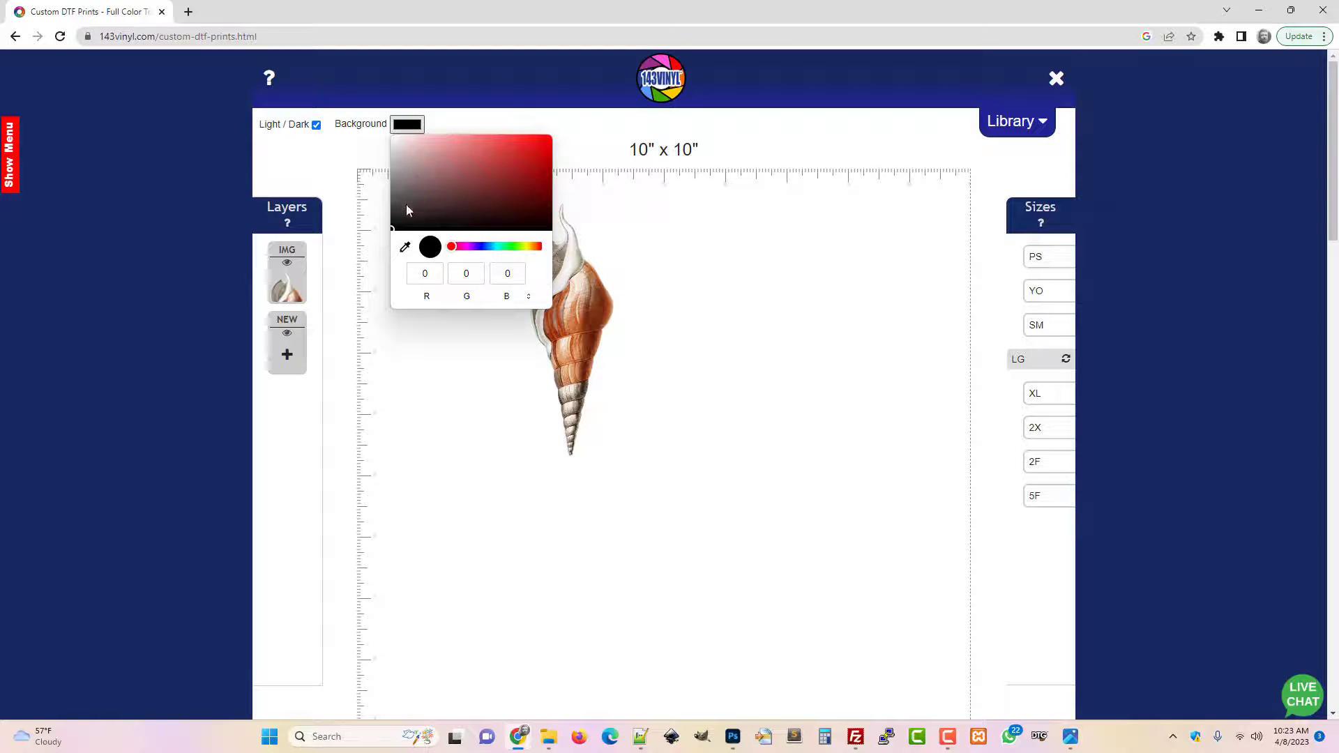
drag(406, 204, 373, 217)
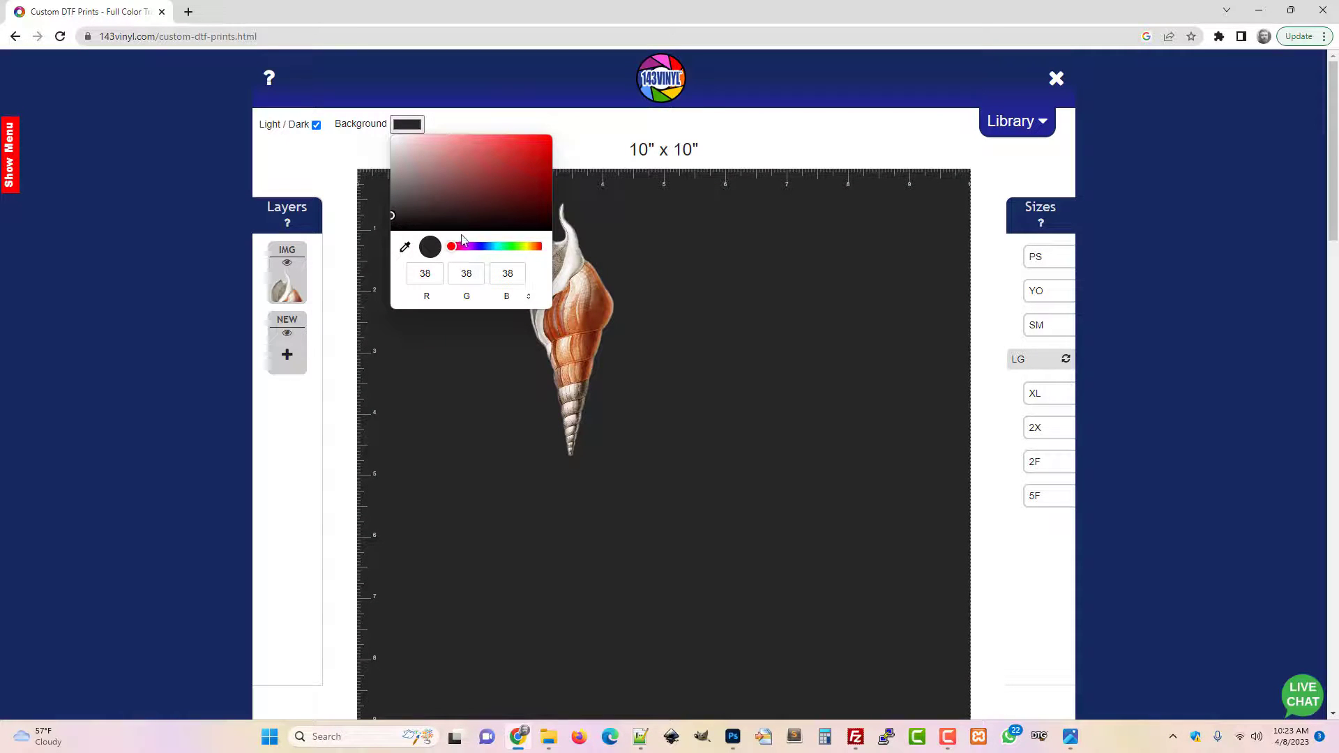
drag(424, 185, 391, 135)
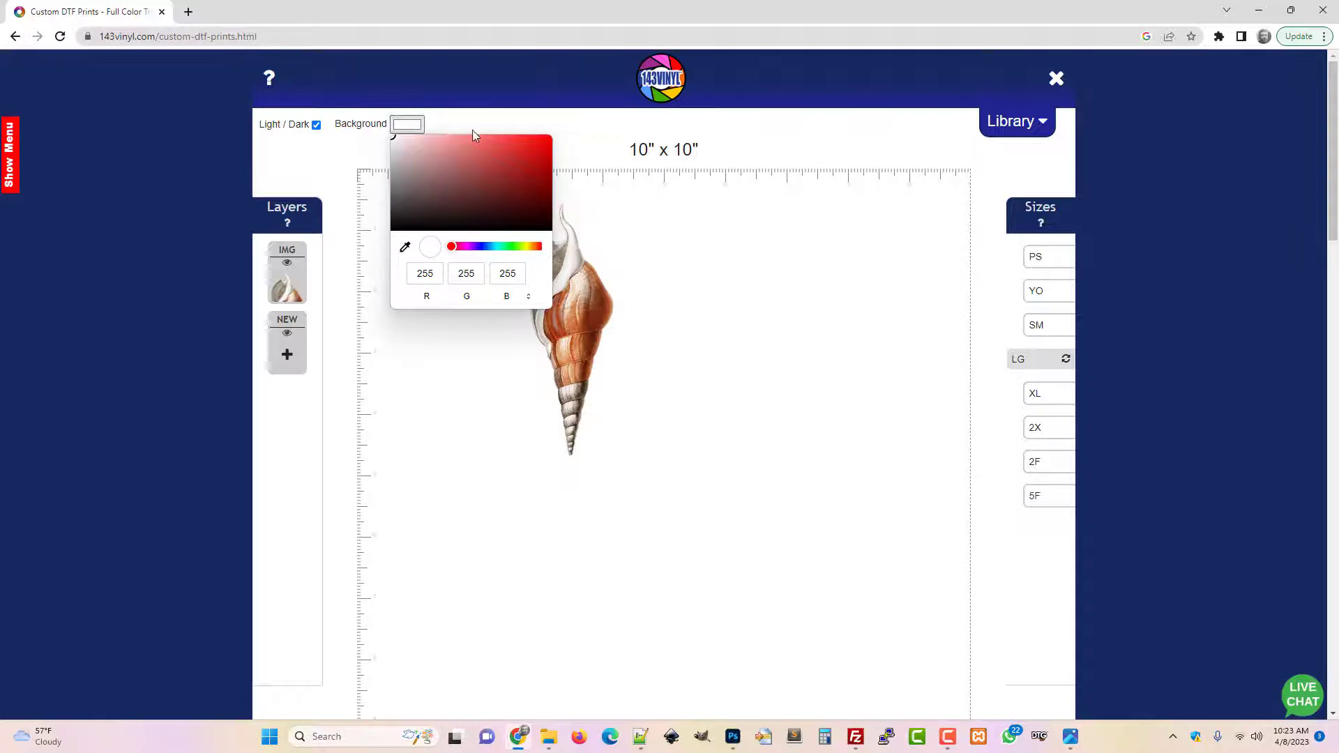
click(571, 129)
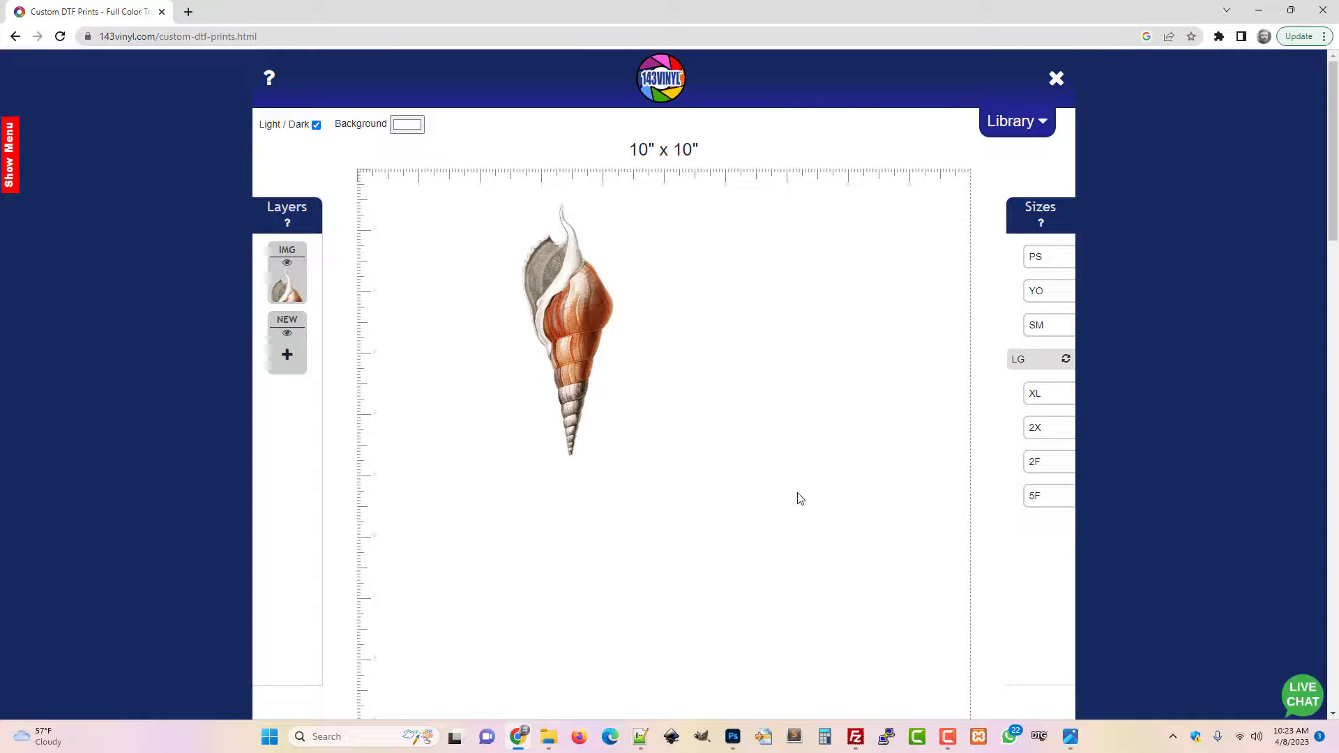